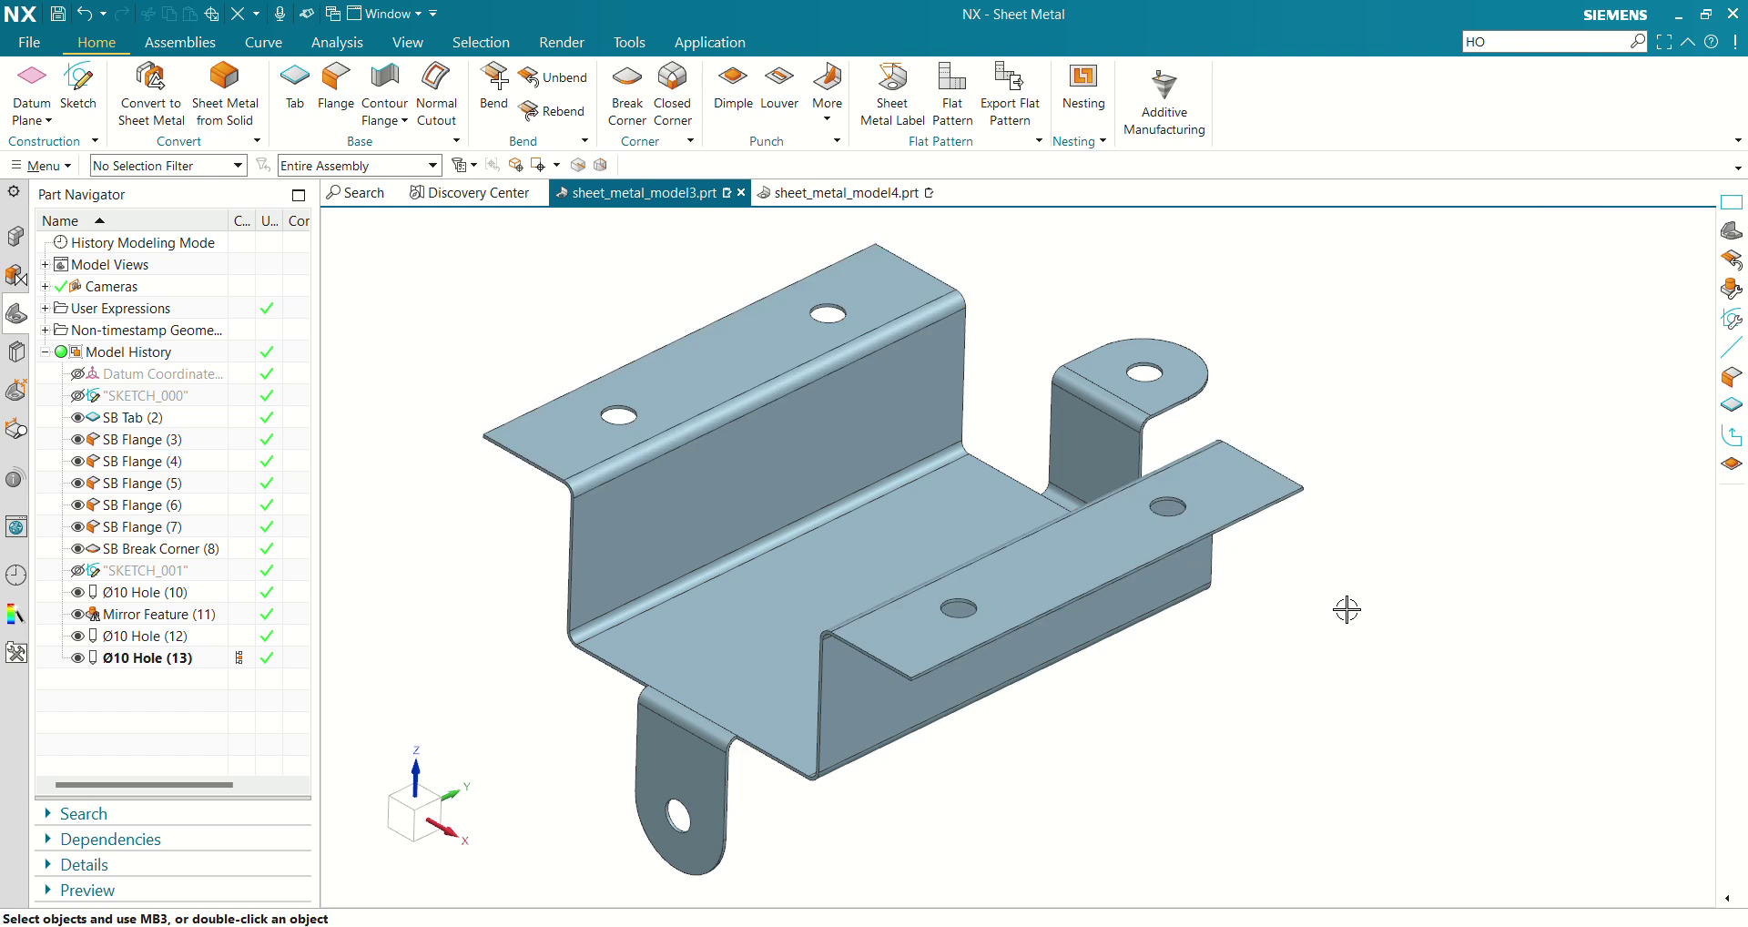
Review the finished bracket from another angle, then switch to the empty sheet_metal_model4.prt
mouse_move(1011, 783)
shift+middle_down()
mouse_move(1006, 801)
mouse_move(1043, 782)
shift+middle_up()
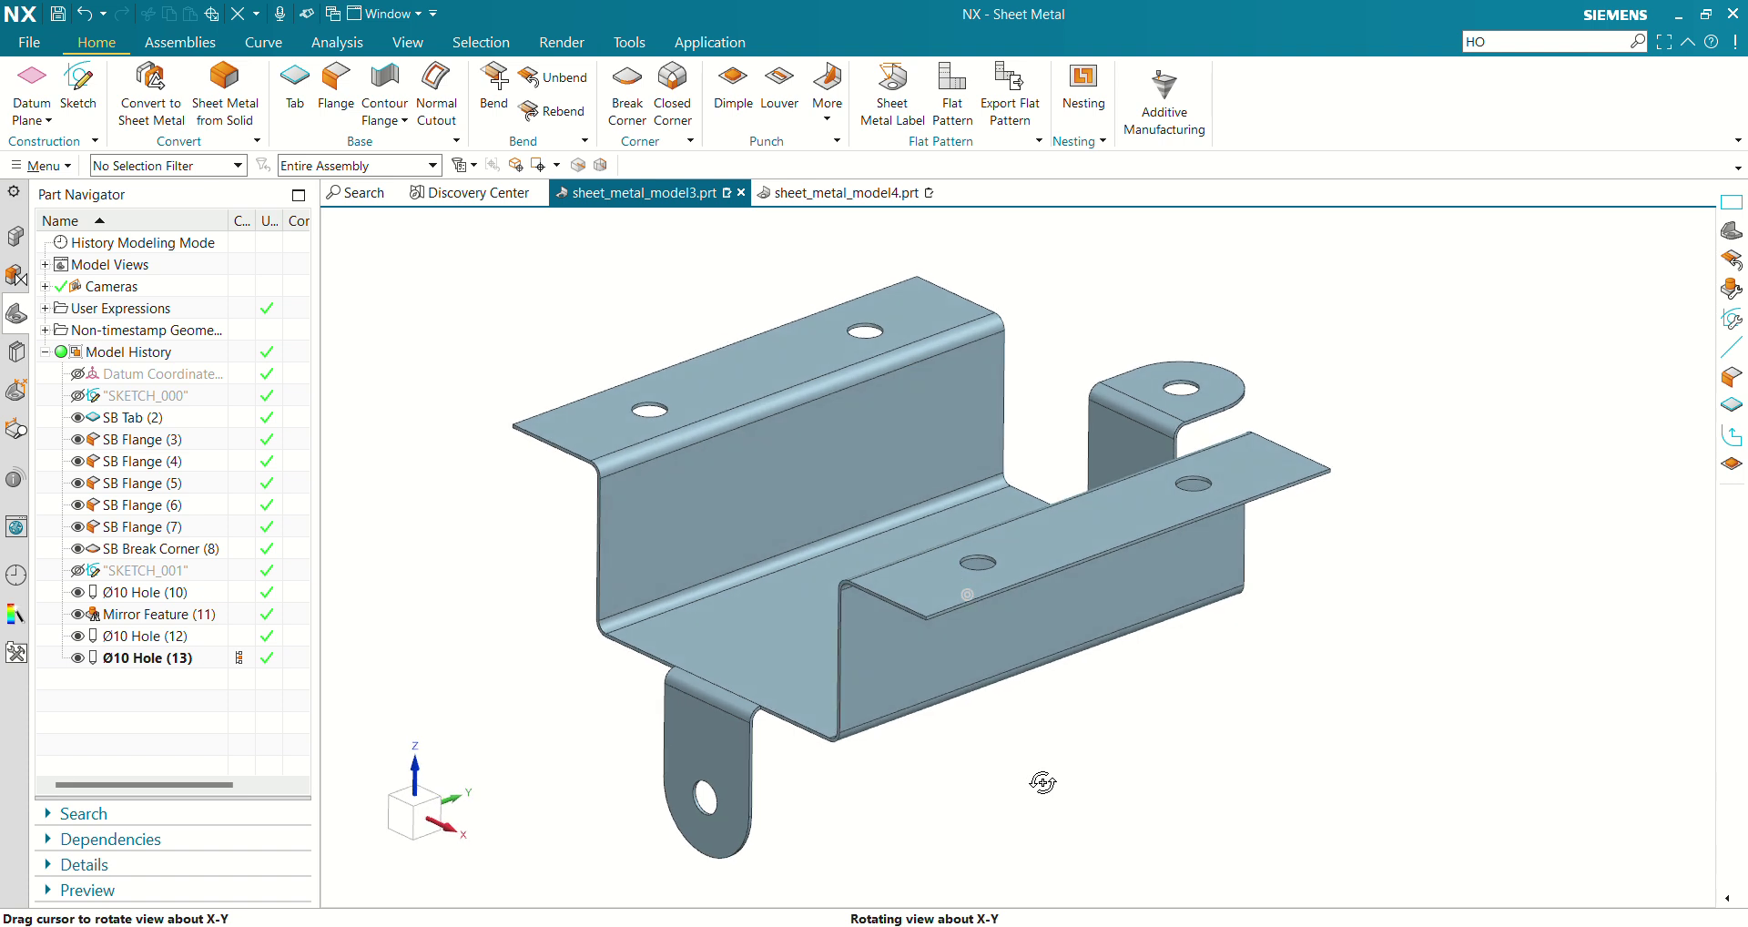
middle_drag(1043, 785, 1063, 812)
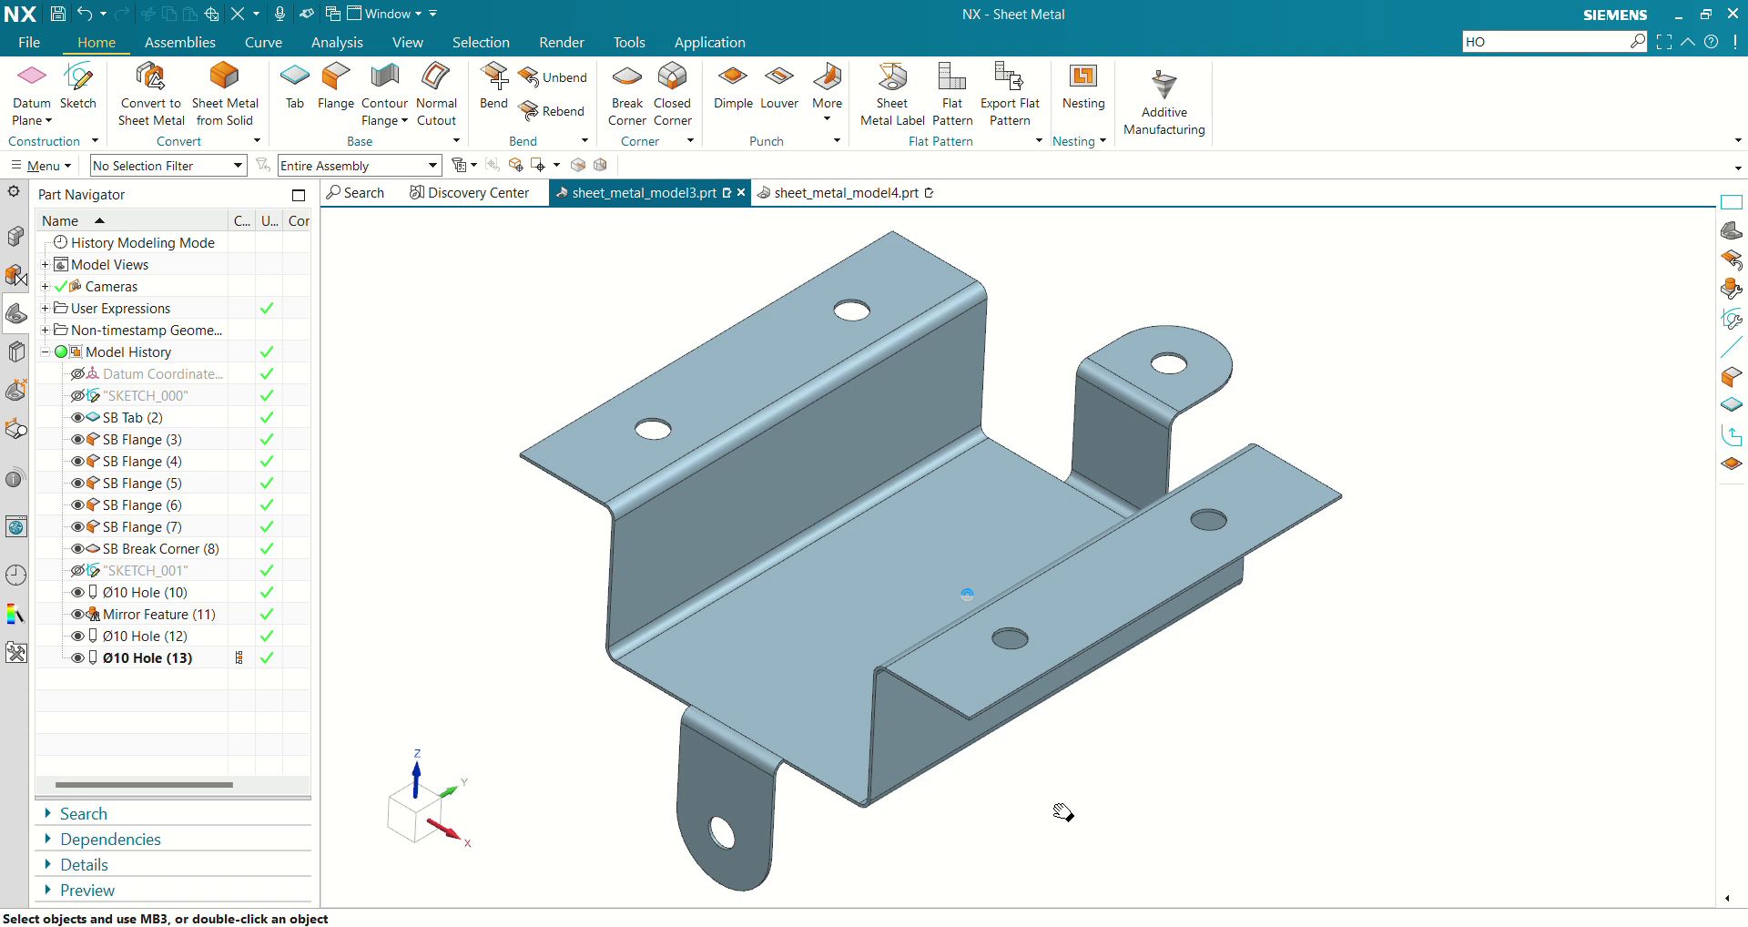
click(834, 193)
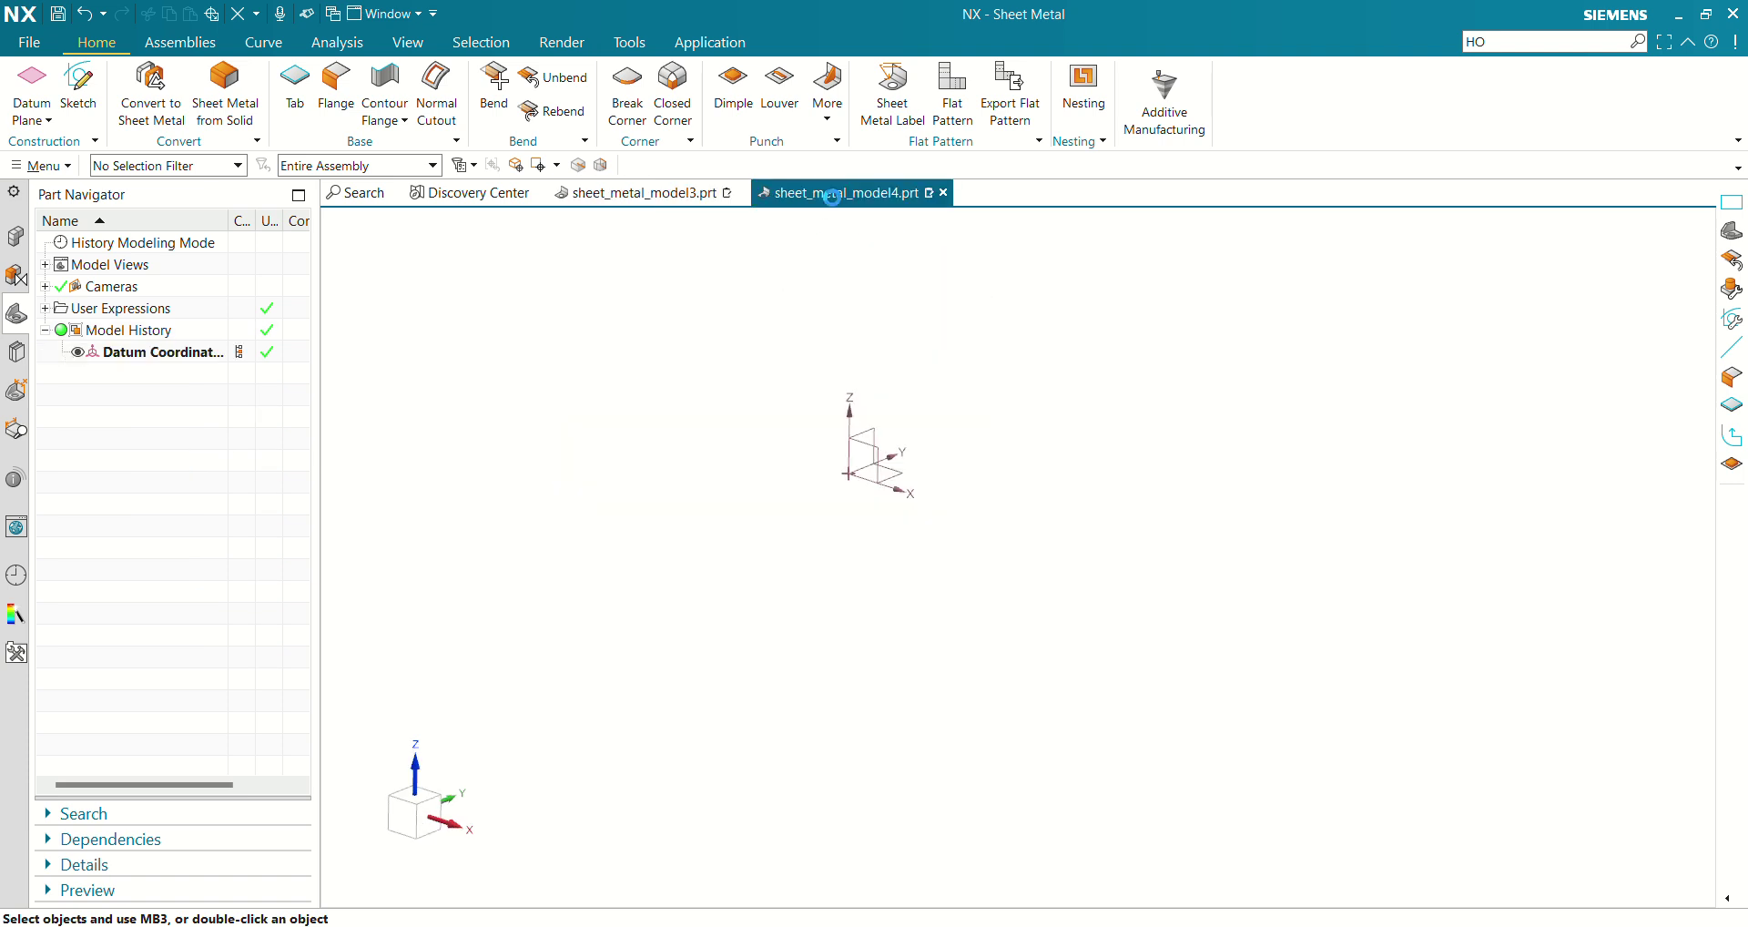
Start a sketch on the Top plane and draw a center rectangle at the origin
click(642, 193)
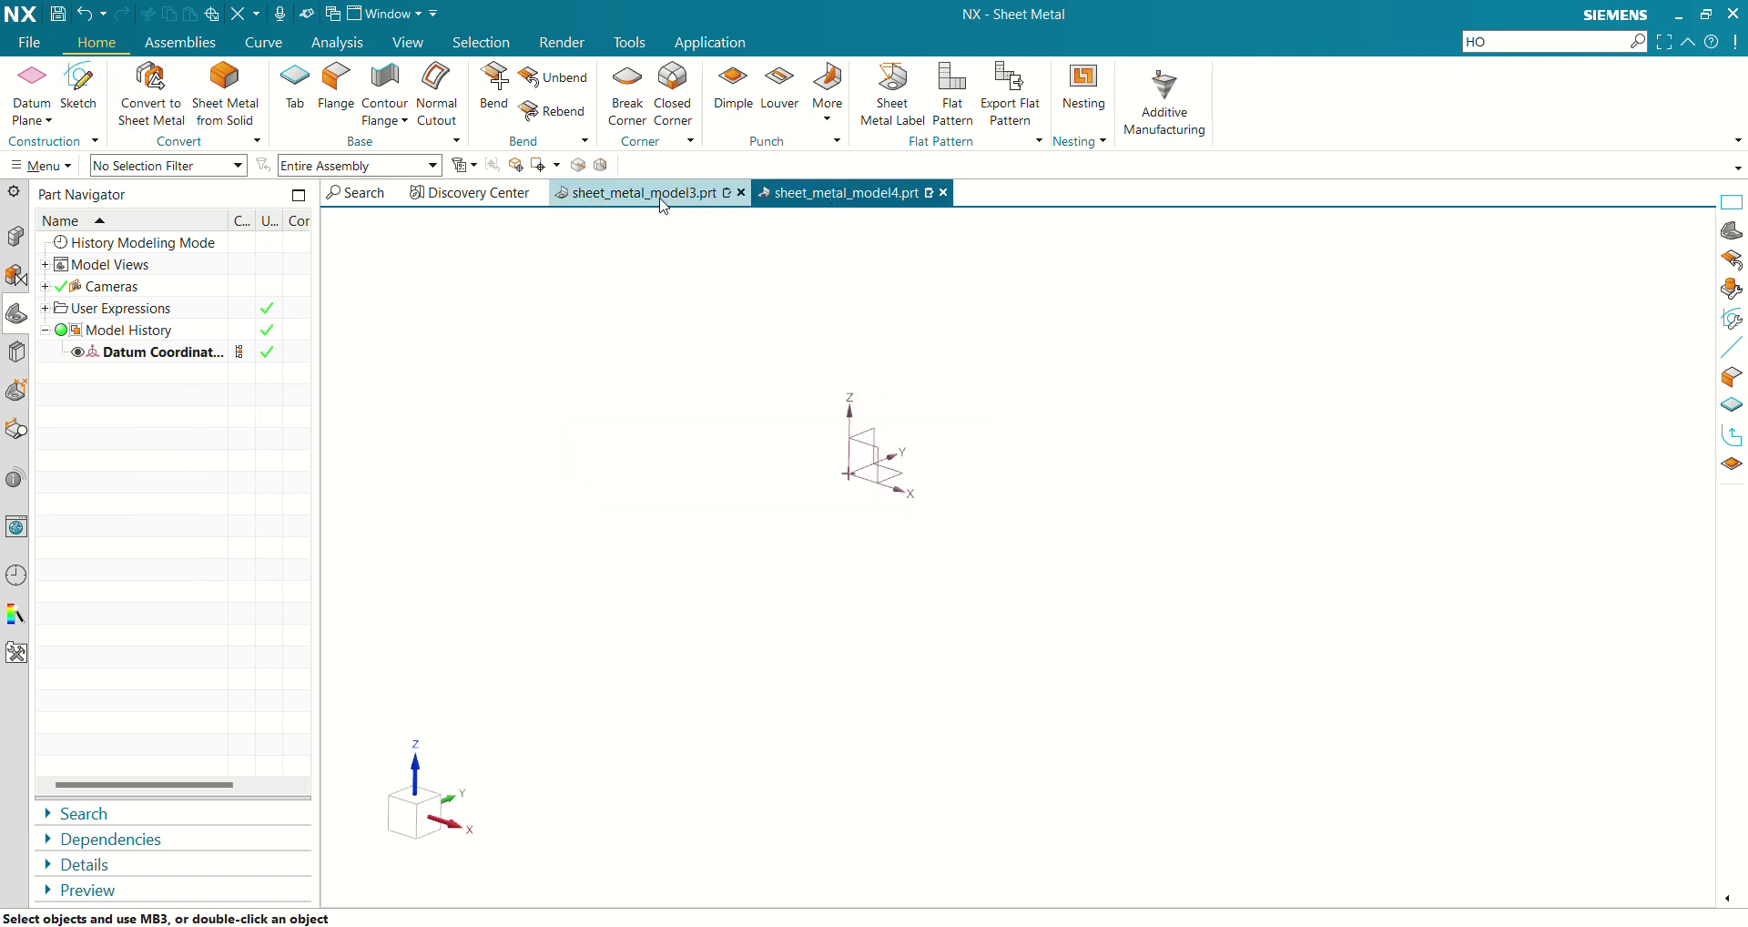
click(797, 193)
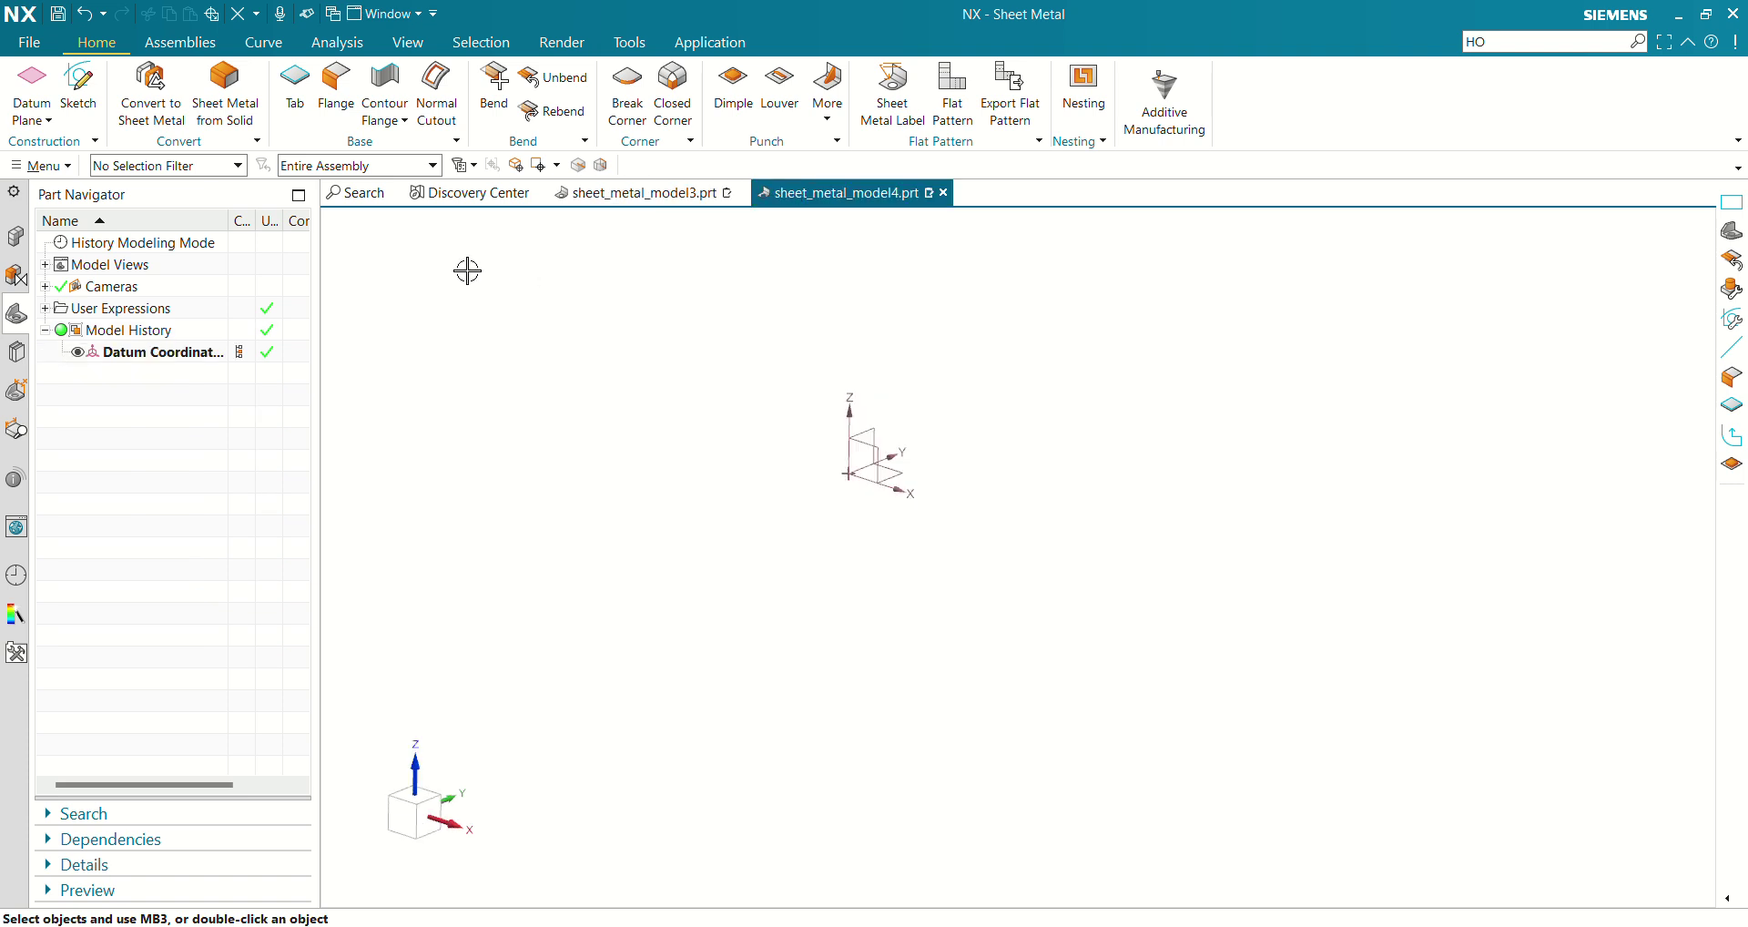
click(78, 91)
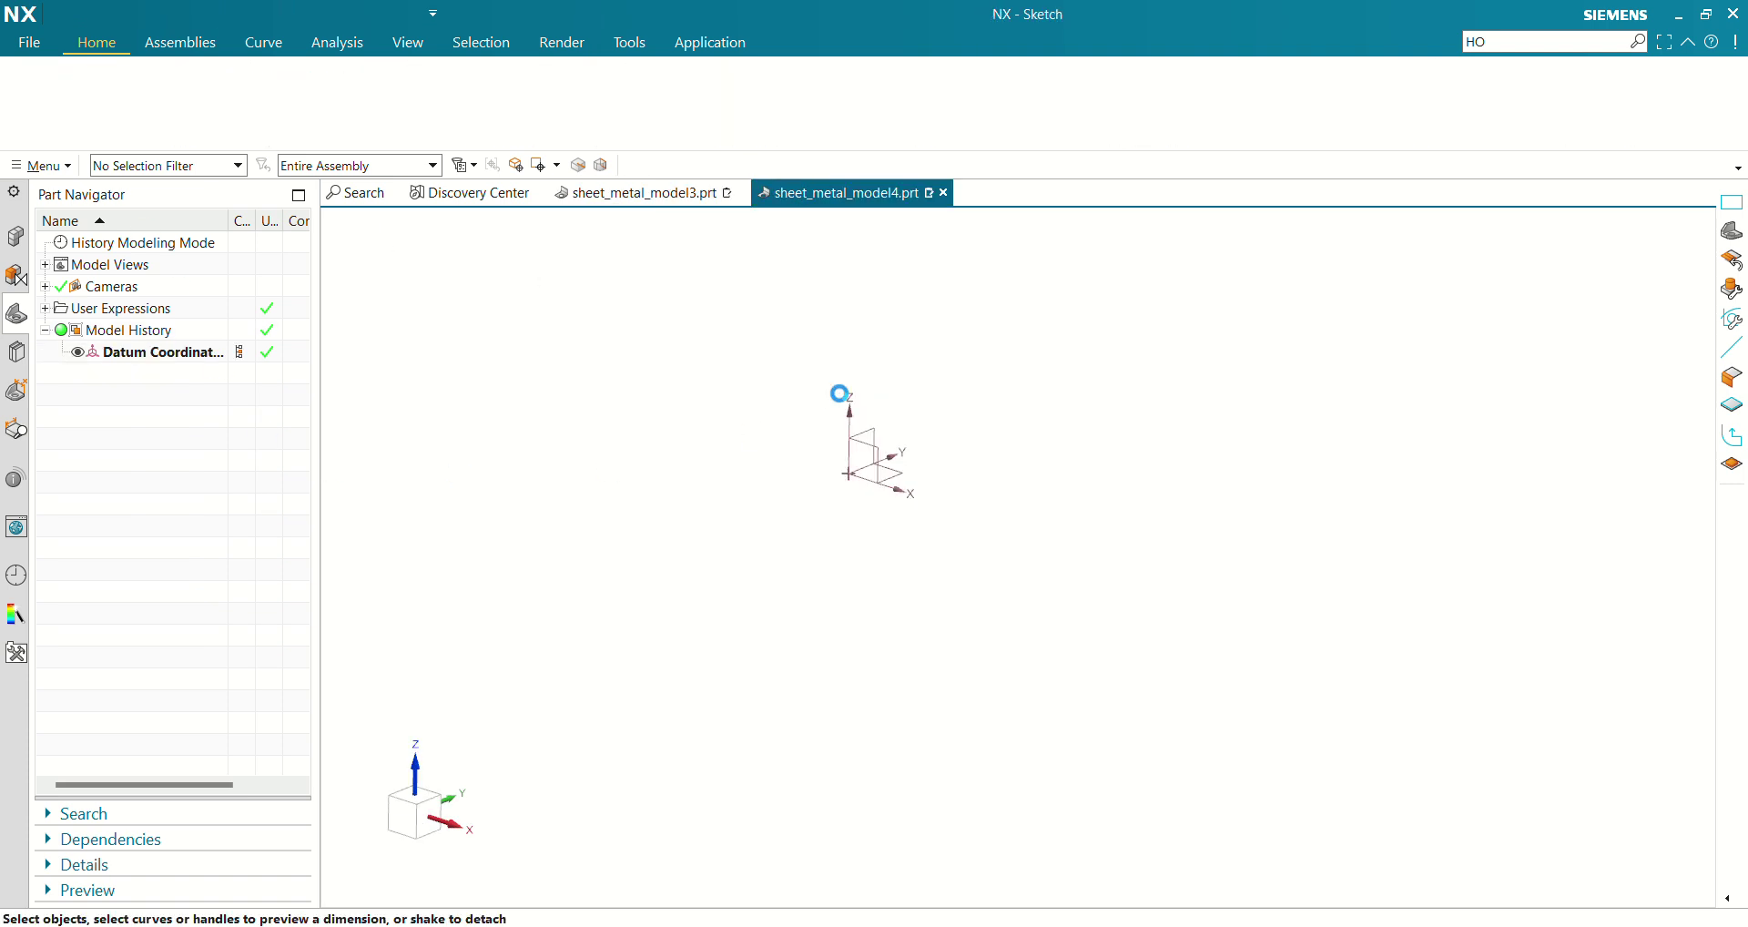
click(1077, 475)
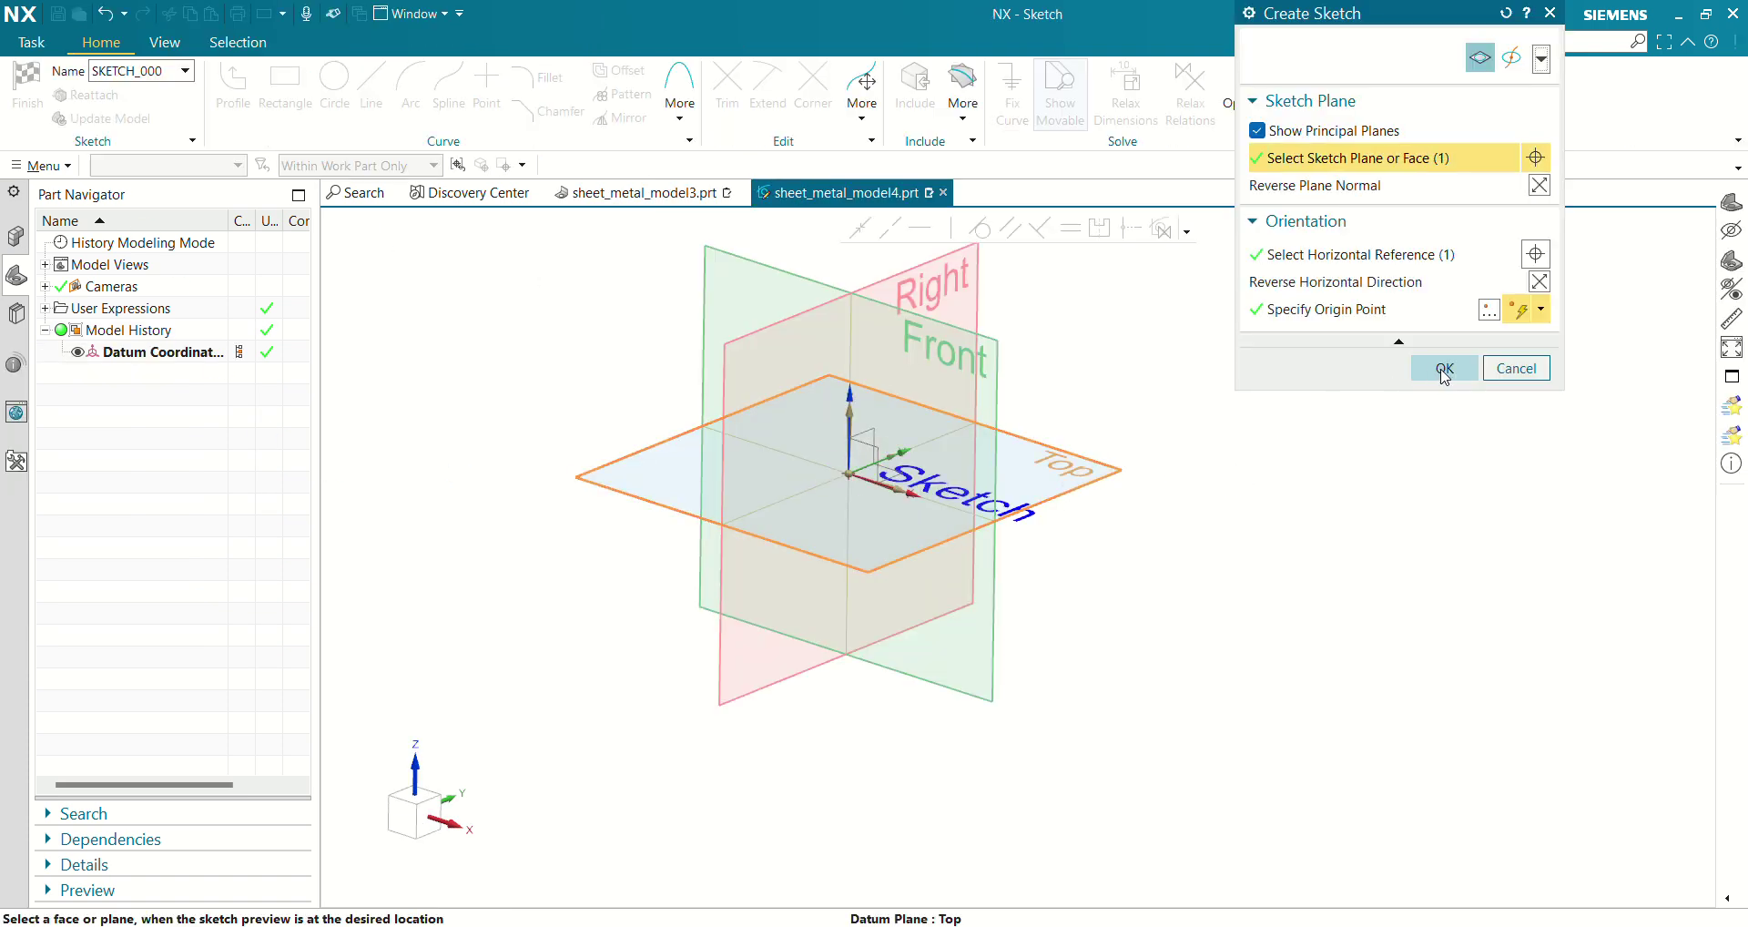
click(1445, 368)
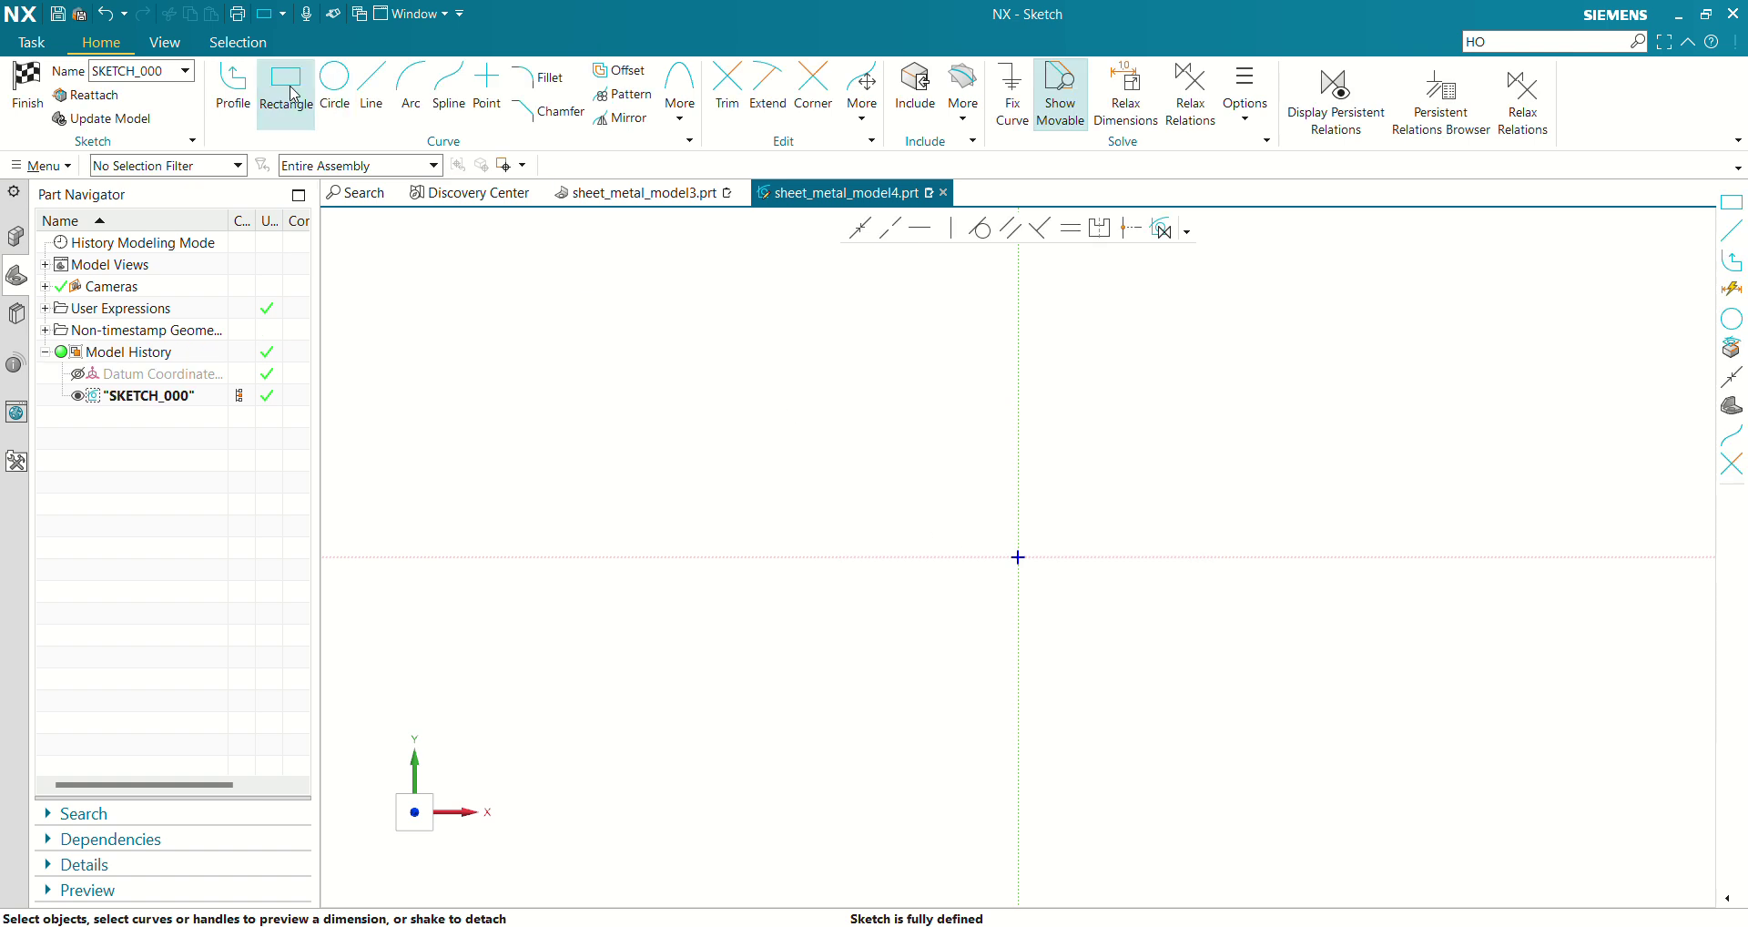
key(r)
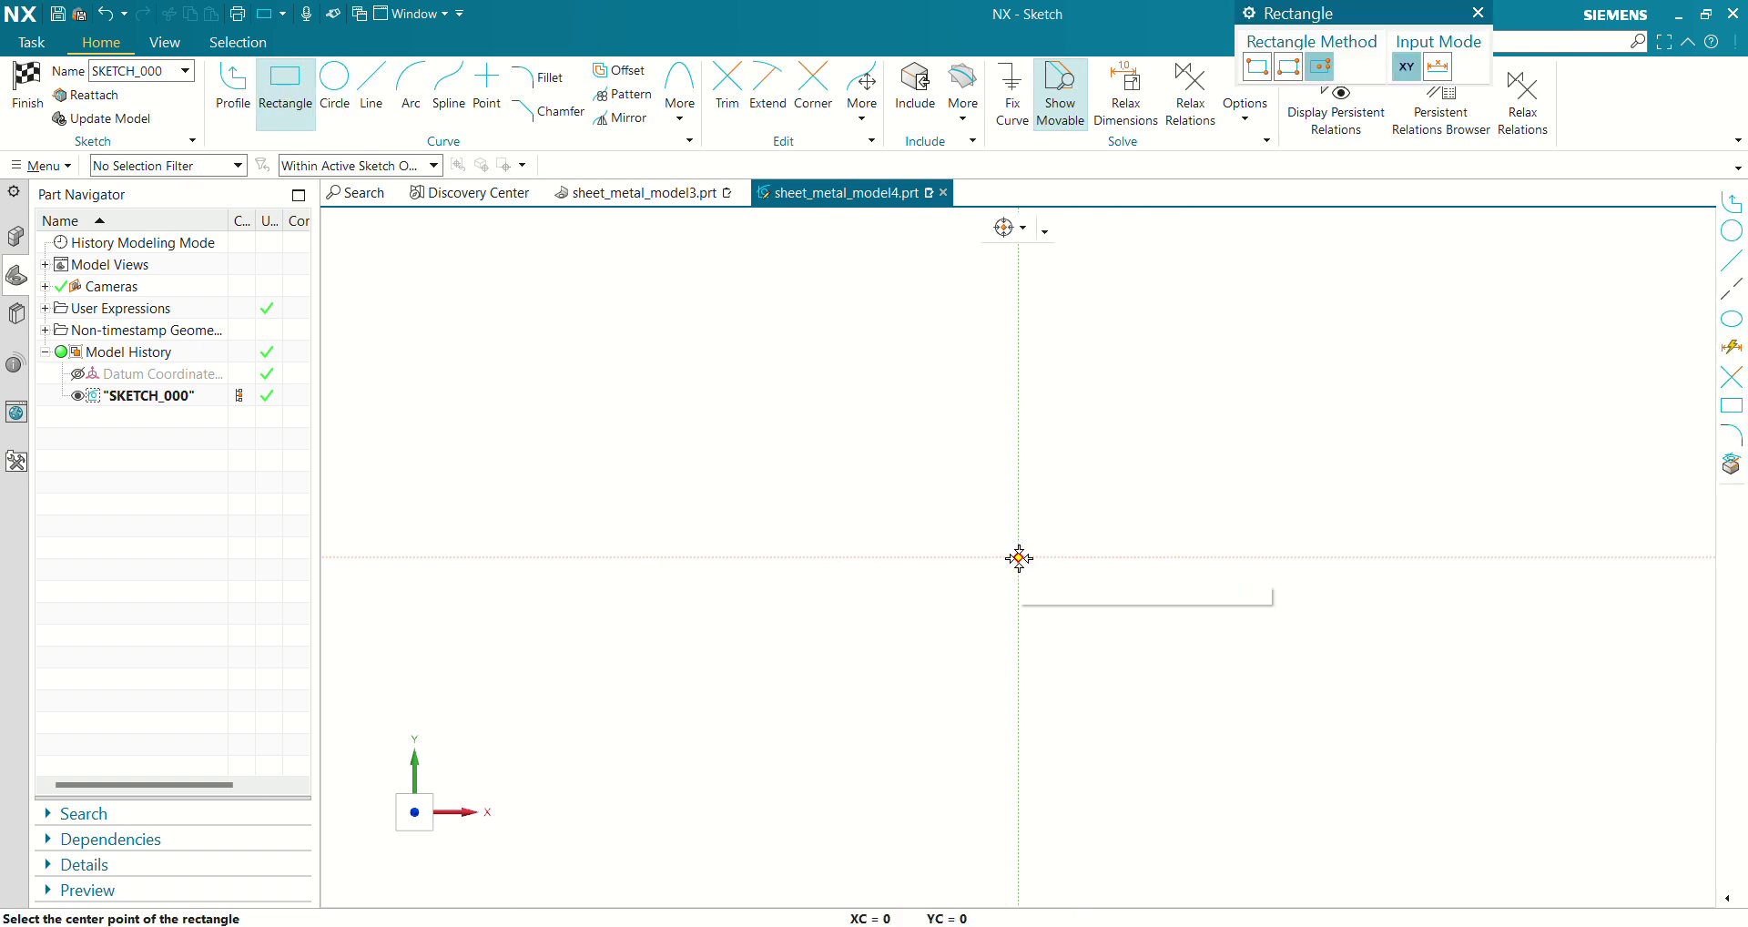
click(1018, 557)
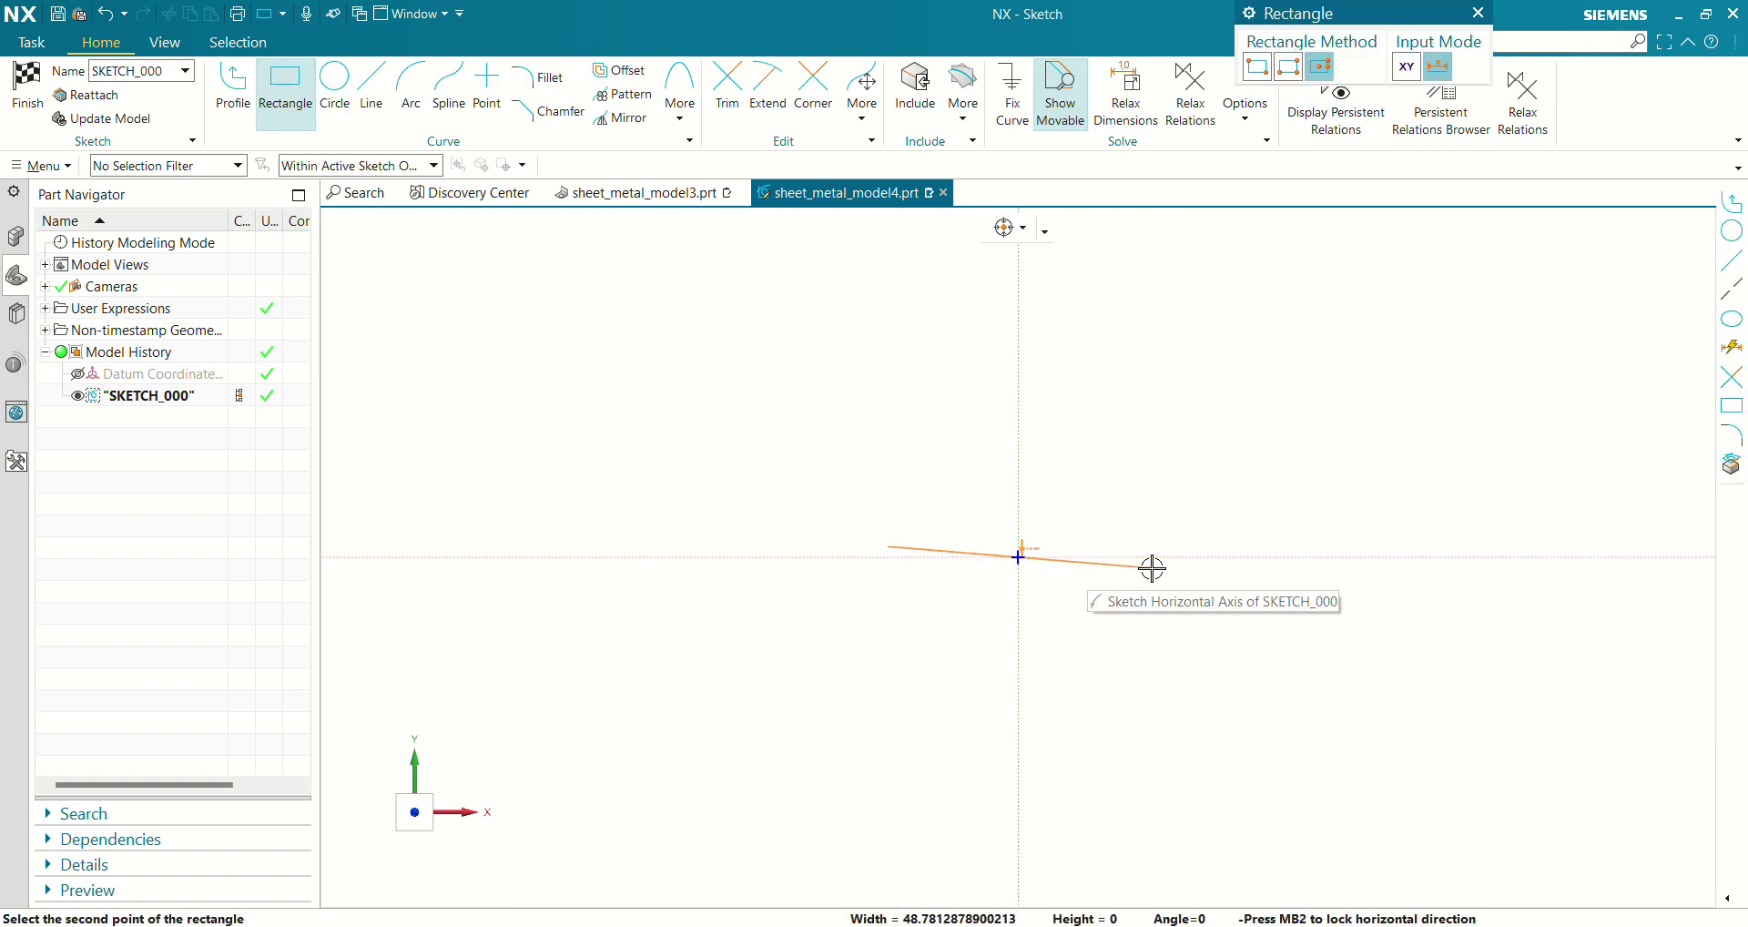
click(1160, 724)
key(Escape)
Dimension the rectangle 150 by 100 and finish the sketch
click(1162, 478)
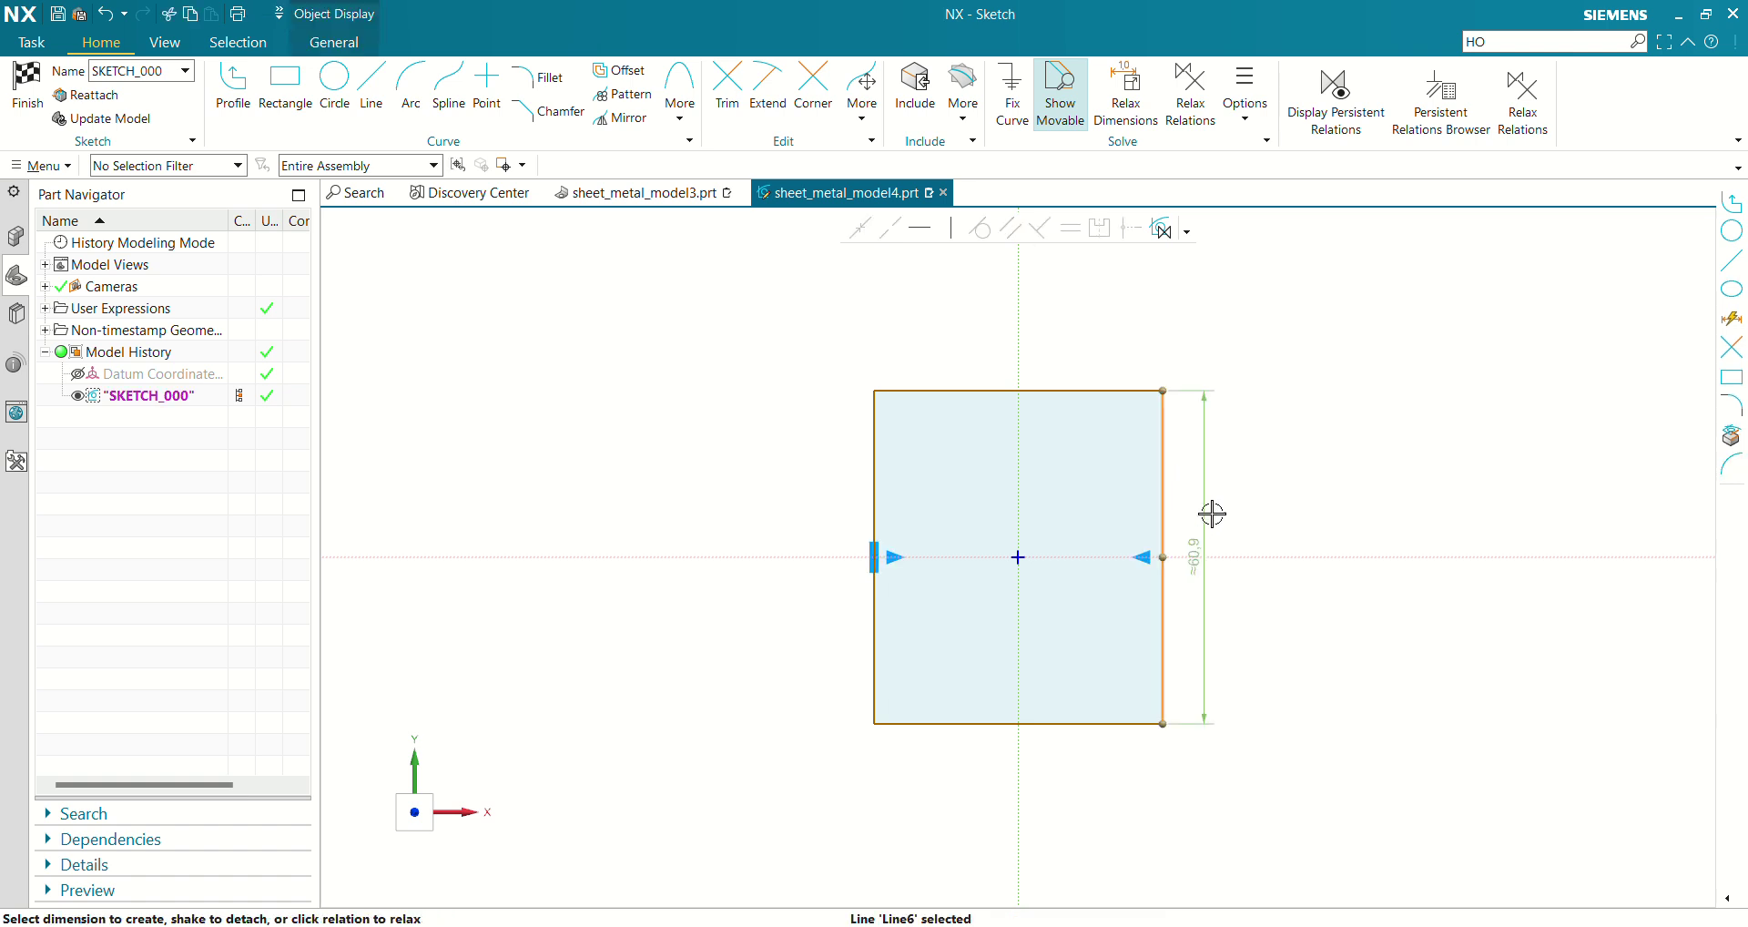
click(1203, 531)
text(150)
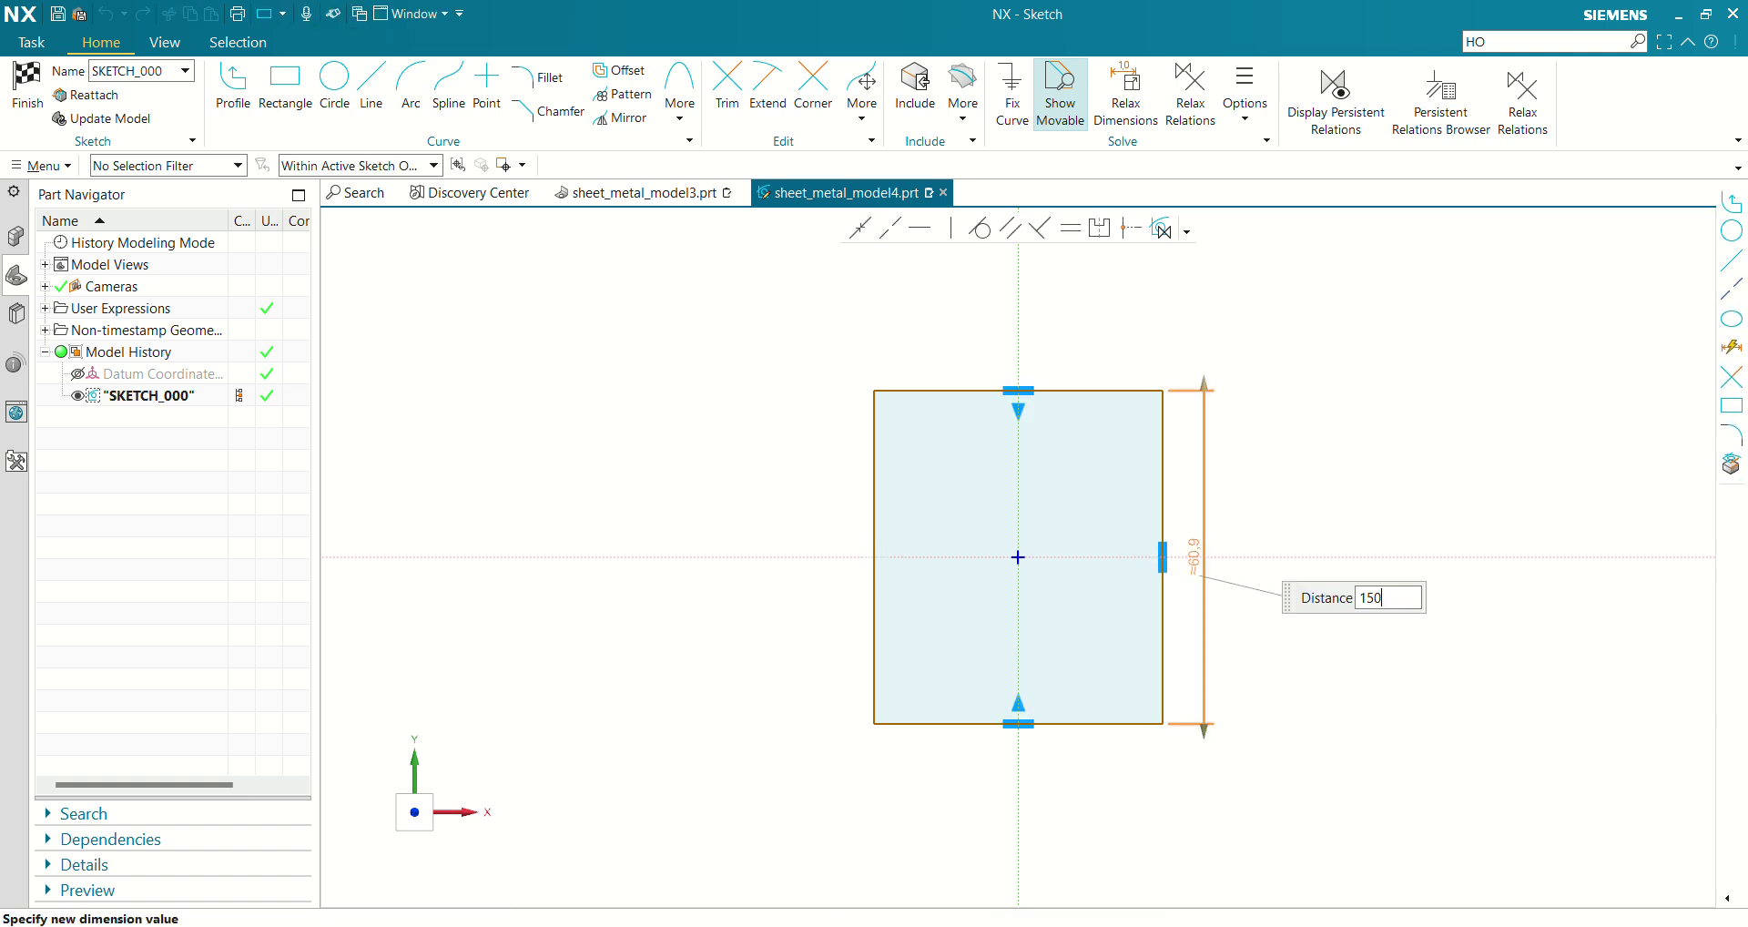
key(Return)
click(739, 503)
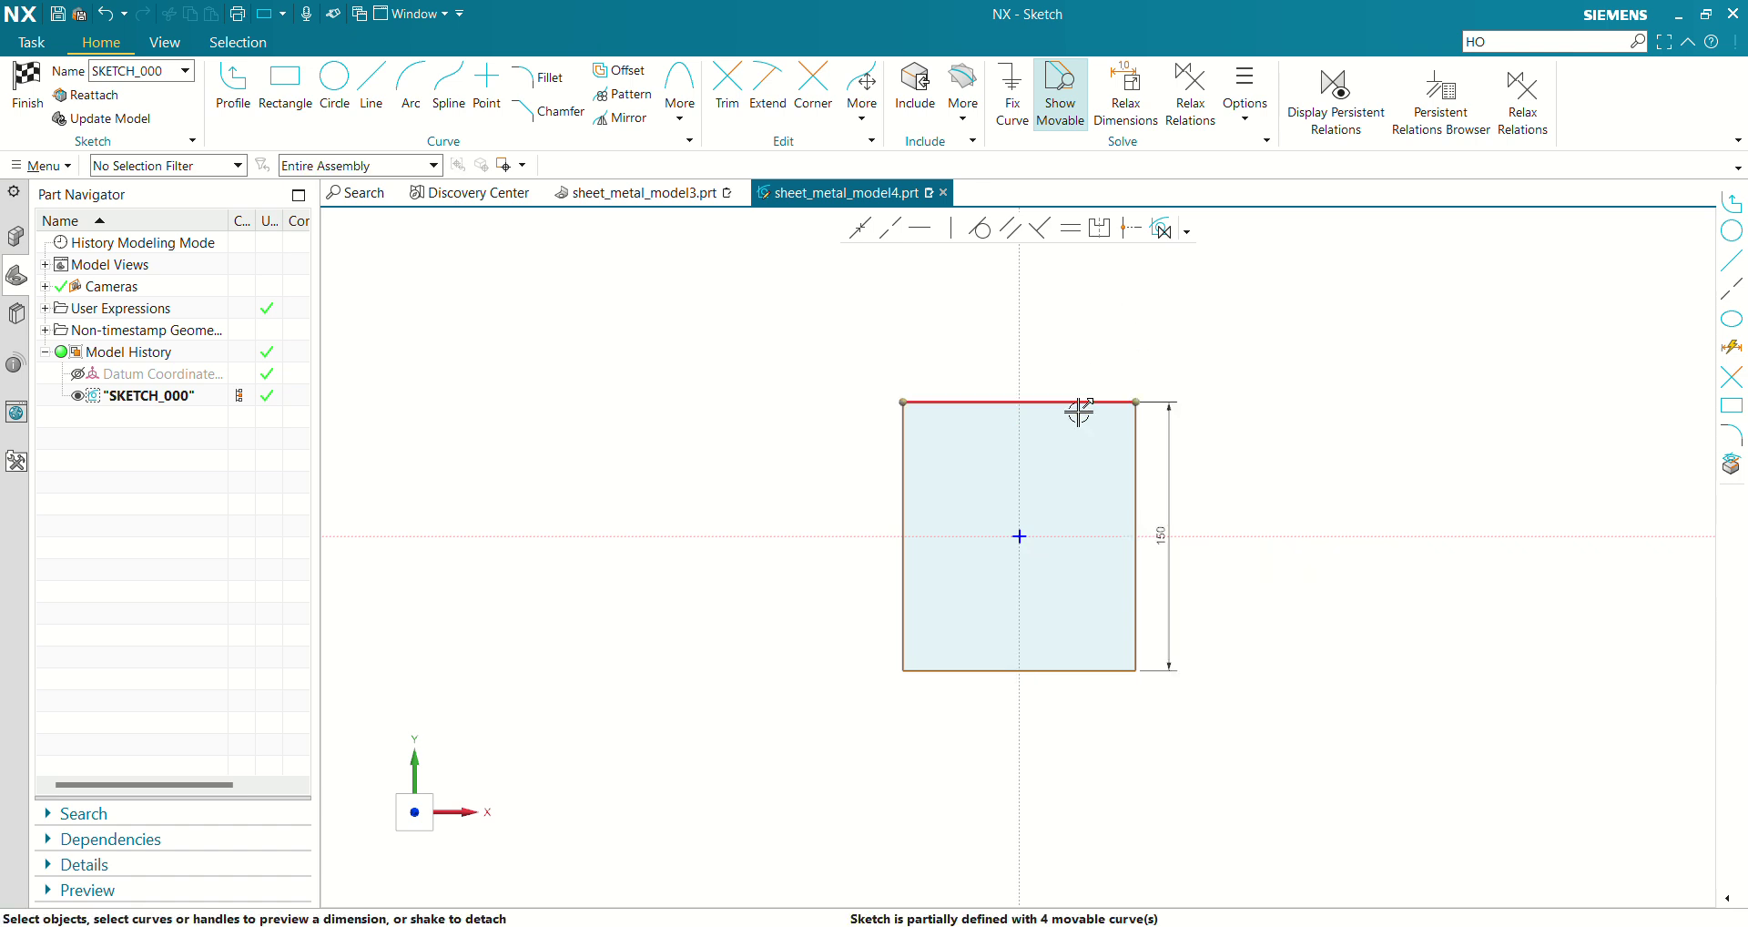
click(1080, 401)
click(1067, 380)
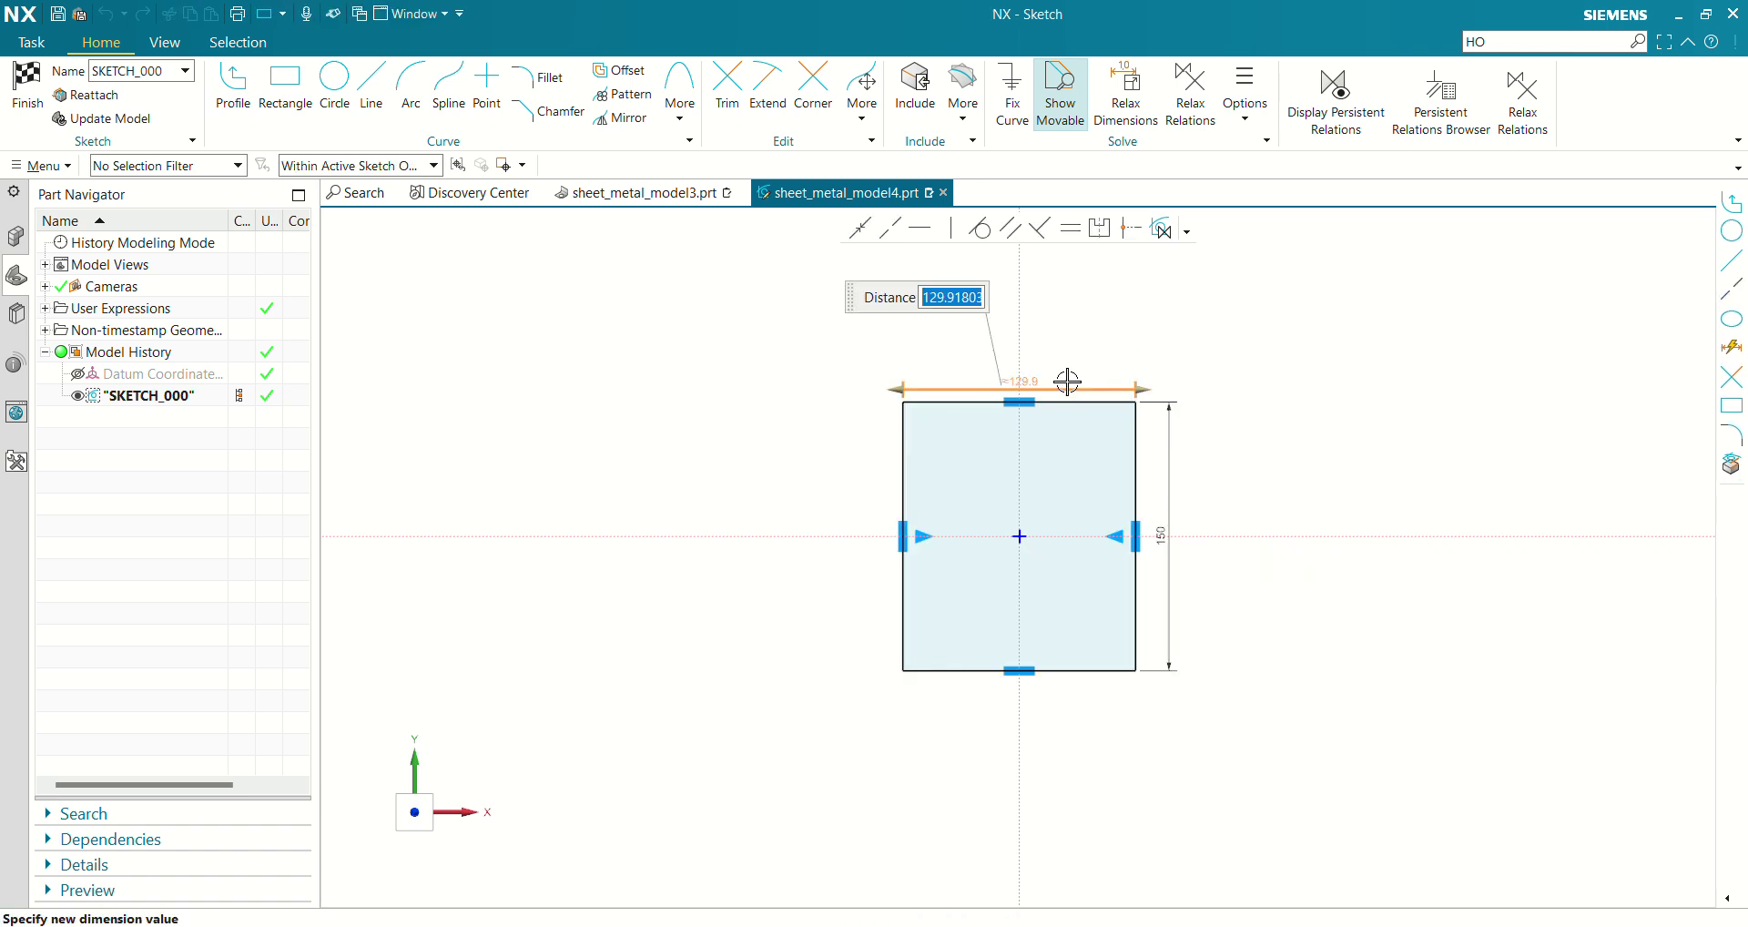
text(100)
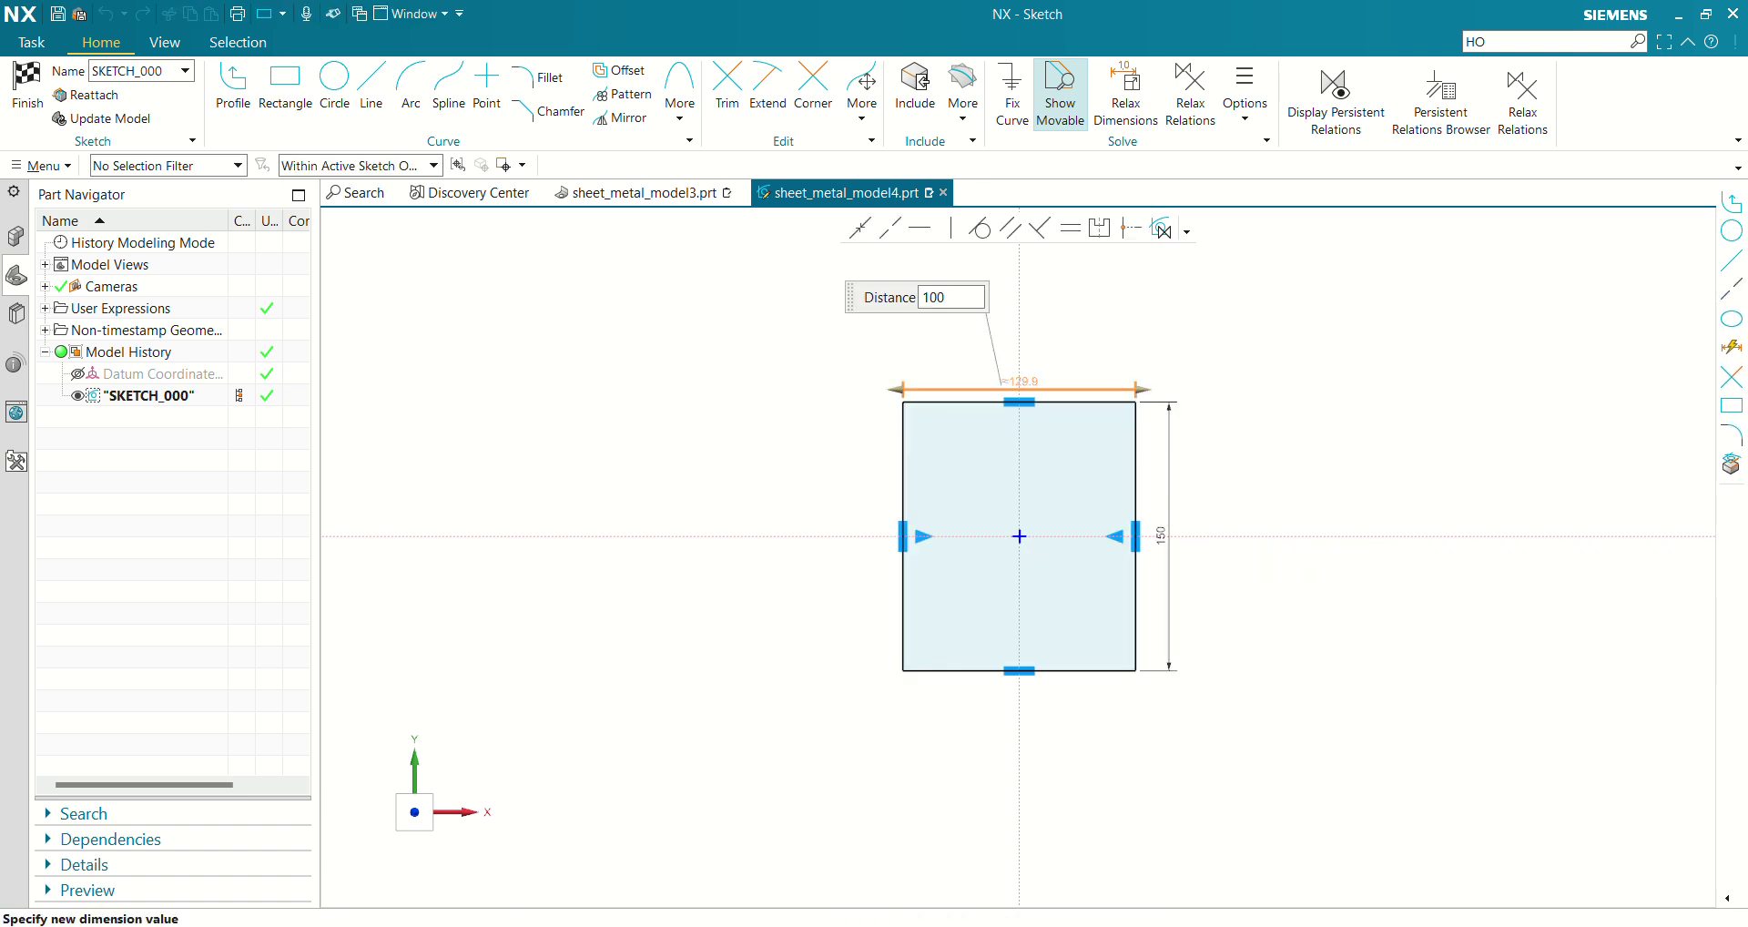
key(Return)
click(27, 83)
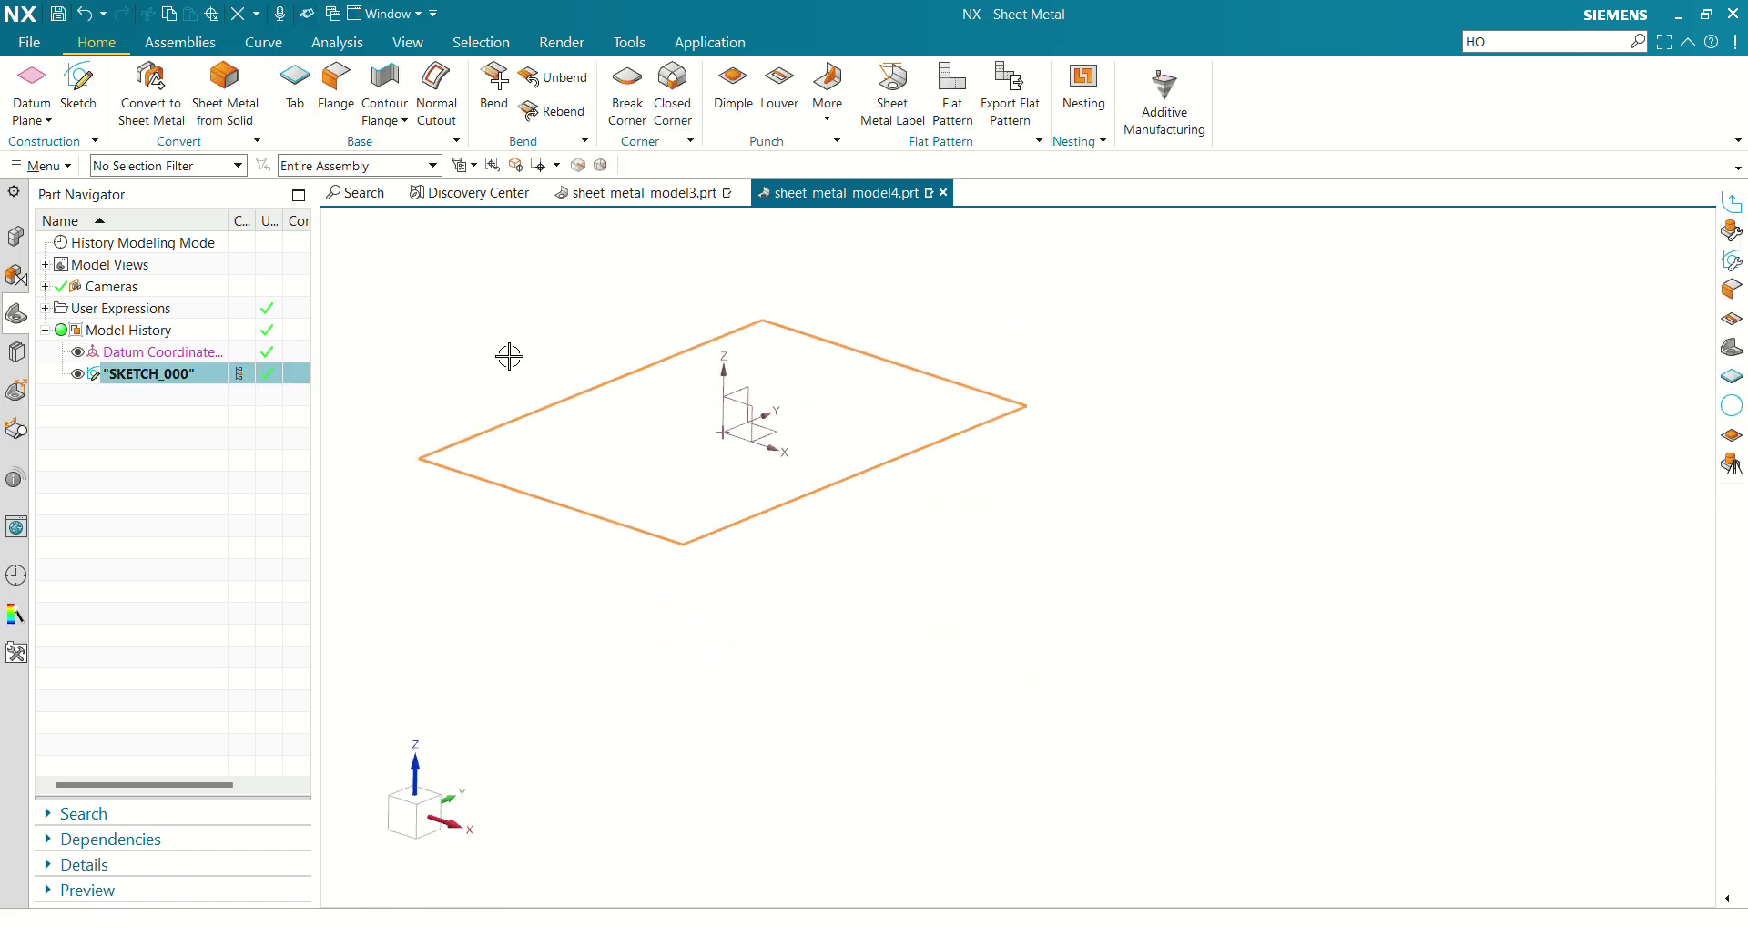
Create a 1 mm-thick sheet metal Tab from the rectangle sketch
click(294, 80)
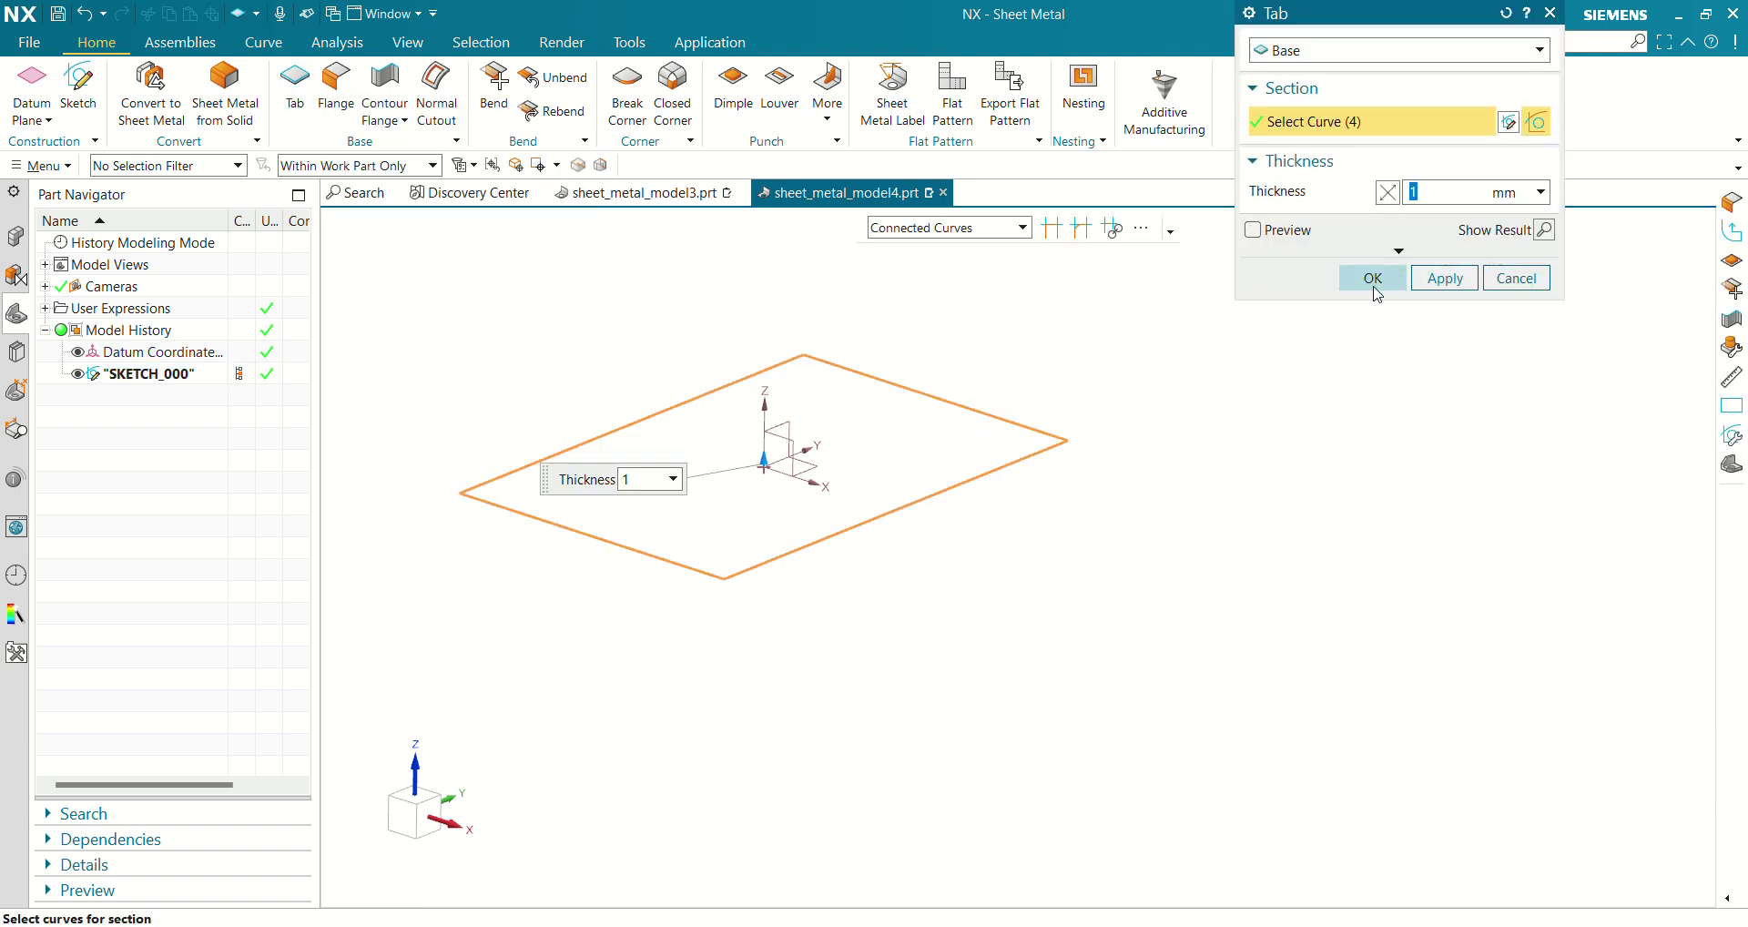
click(1380, 277)
scroll(850, 566, up, 3)
shift+middle_drag(953, 597, 1195, 691)
scroll(1238, 726, down, 2)
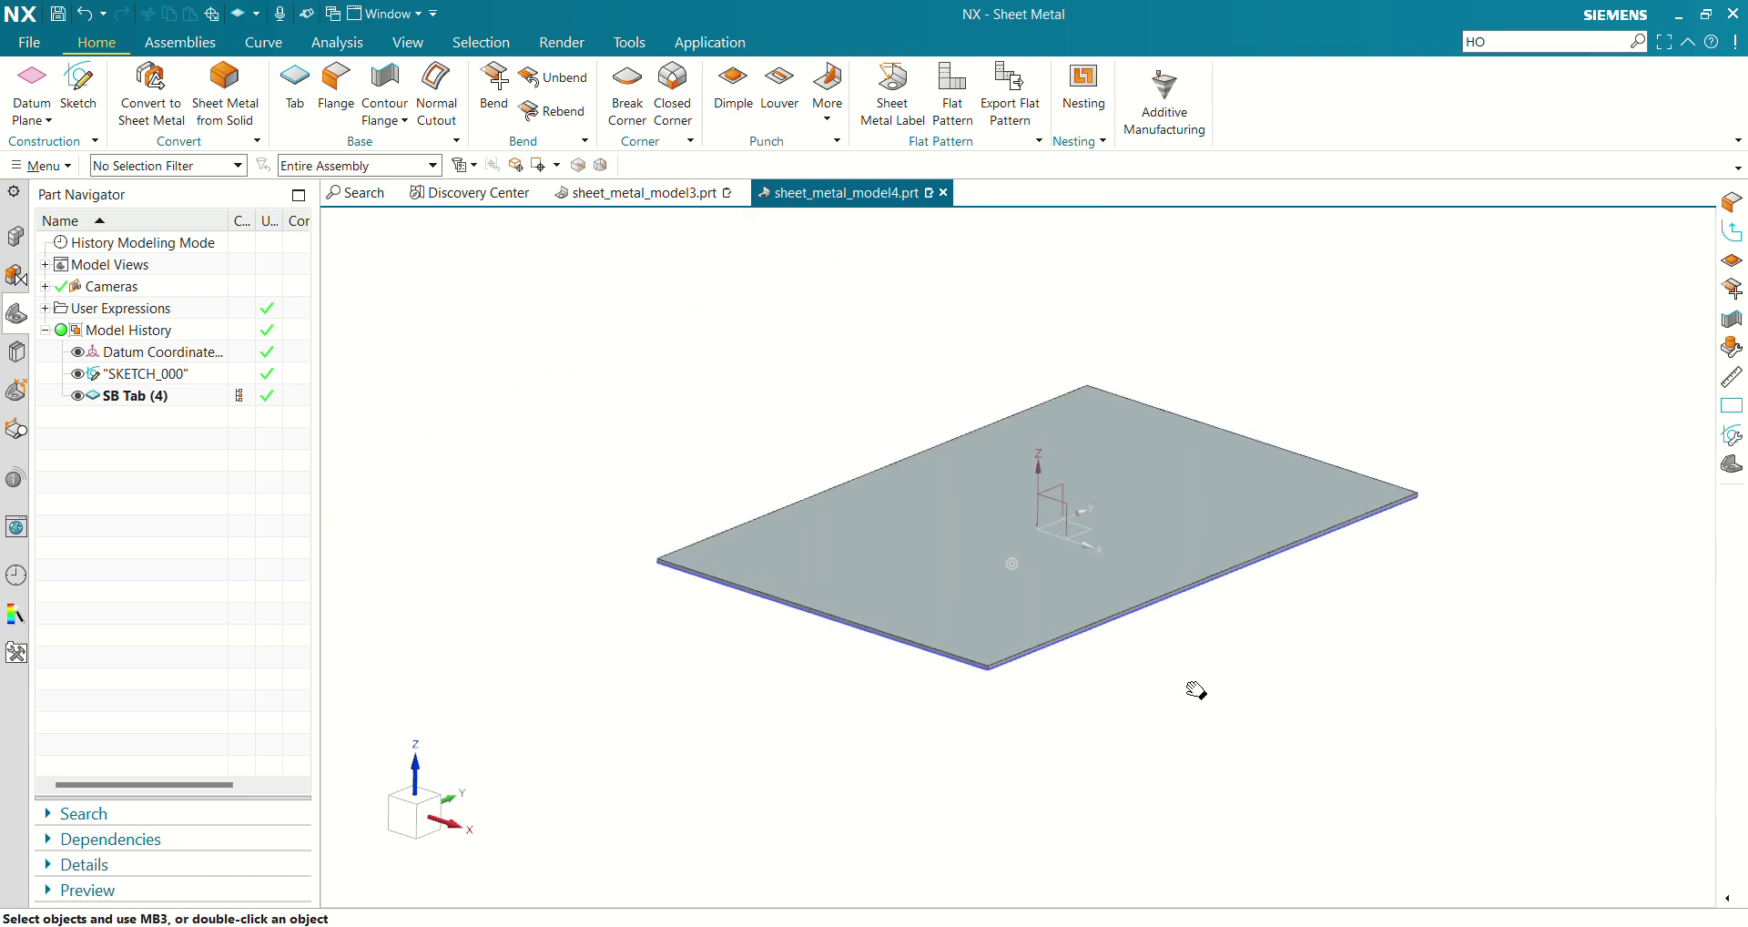
Hide SKETCH_000 and display the reference bracket sheet_metal_model3.prt
click(89, 373)
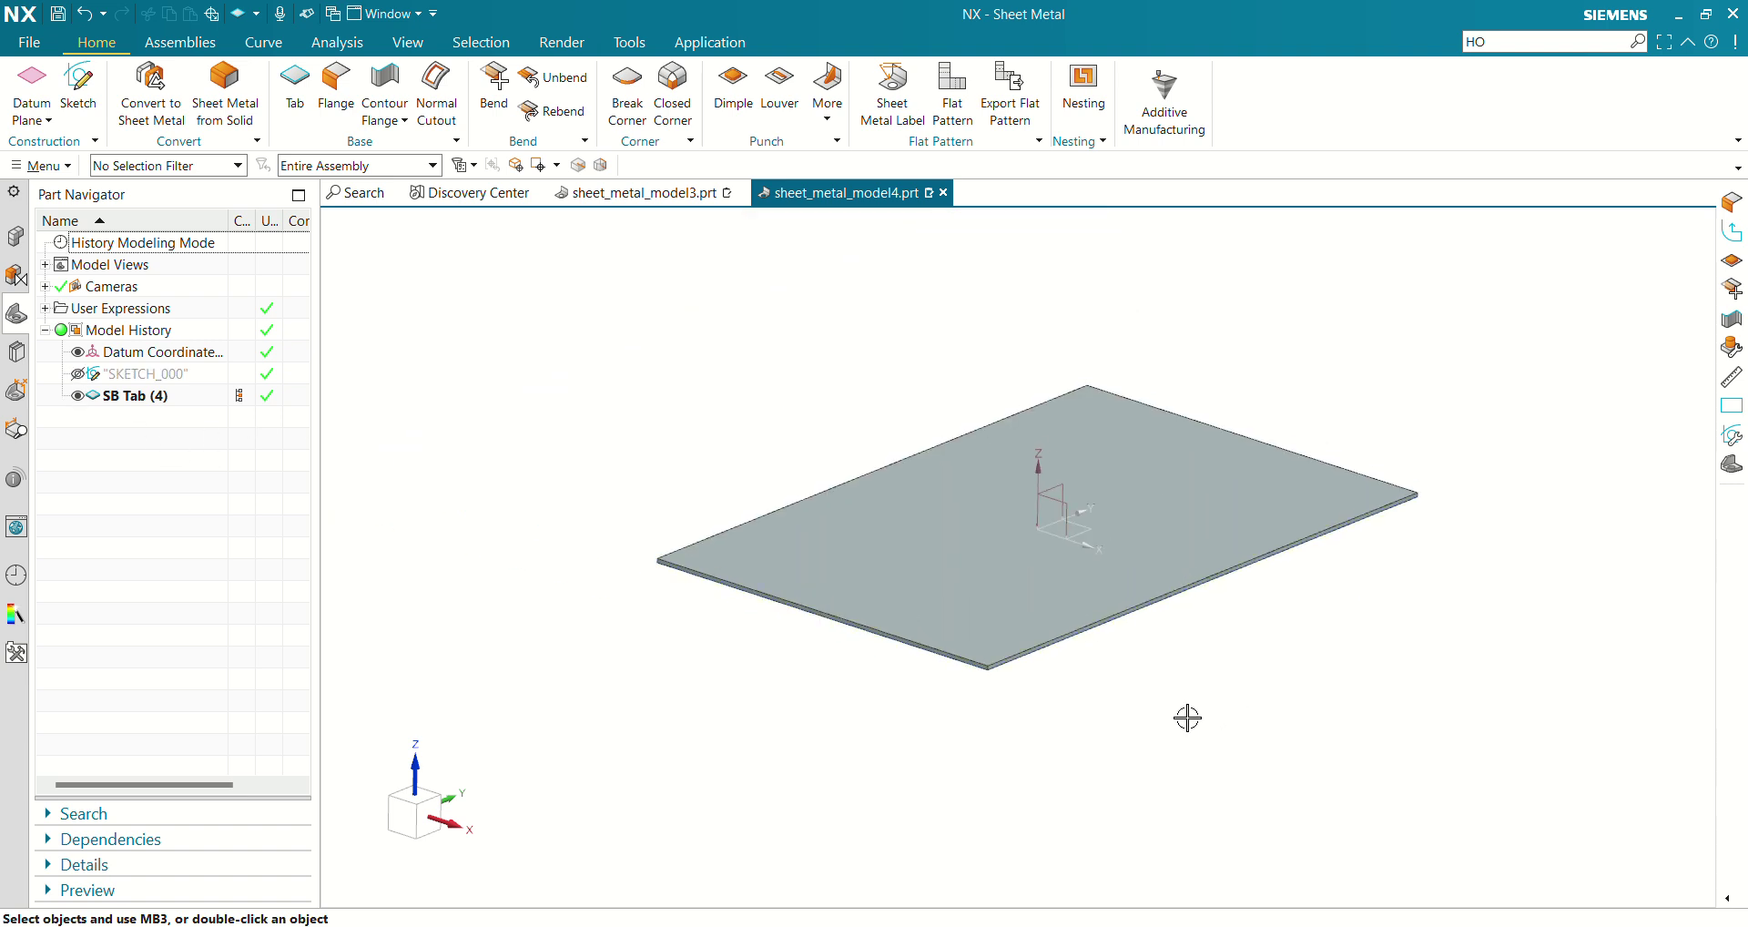
scroll(1184, 722, up, 2)
scroll(1155, 667, down, 1)
shift+middle_drag(1156, 668, 1157, 709)
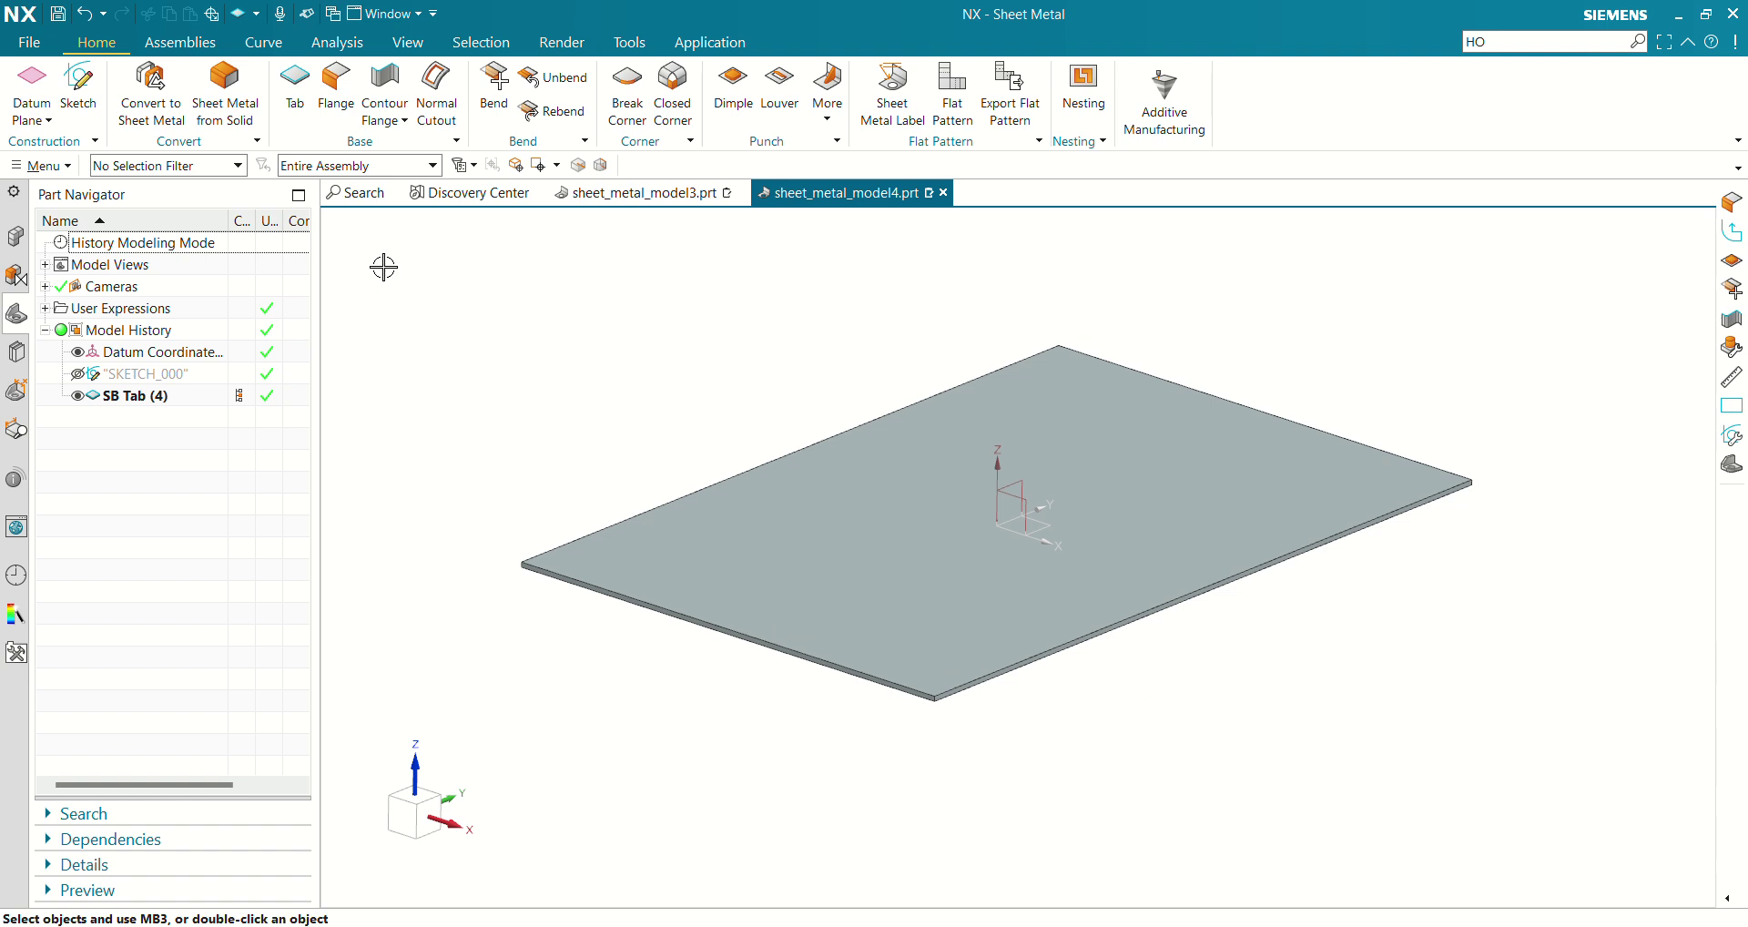
click(623, 197)
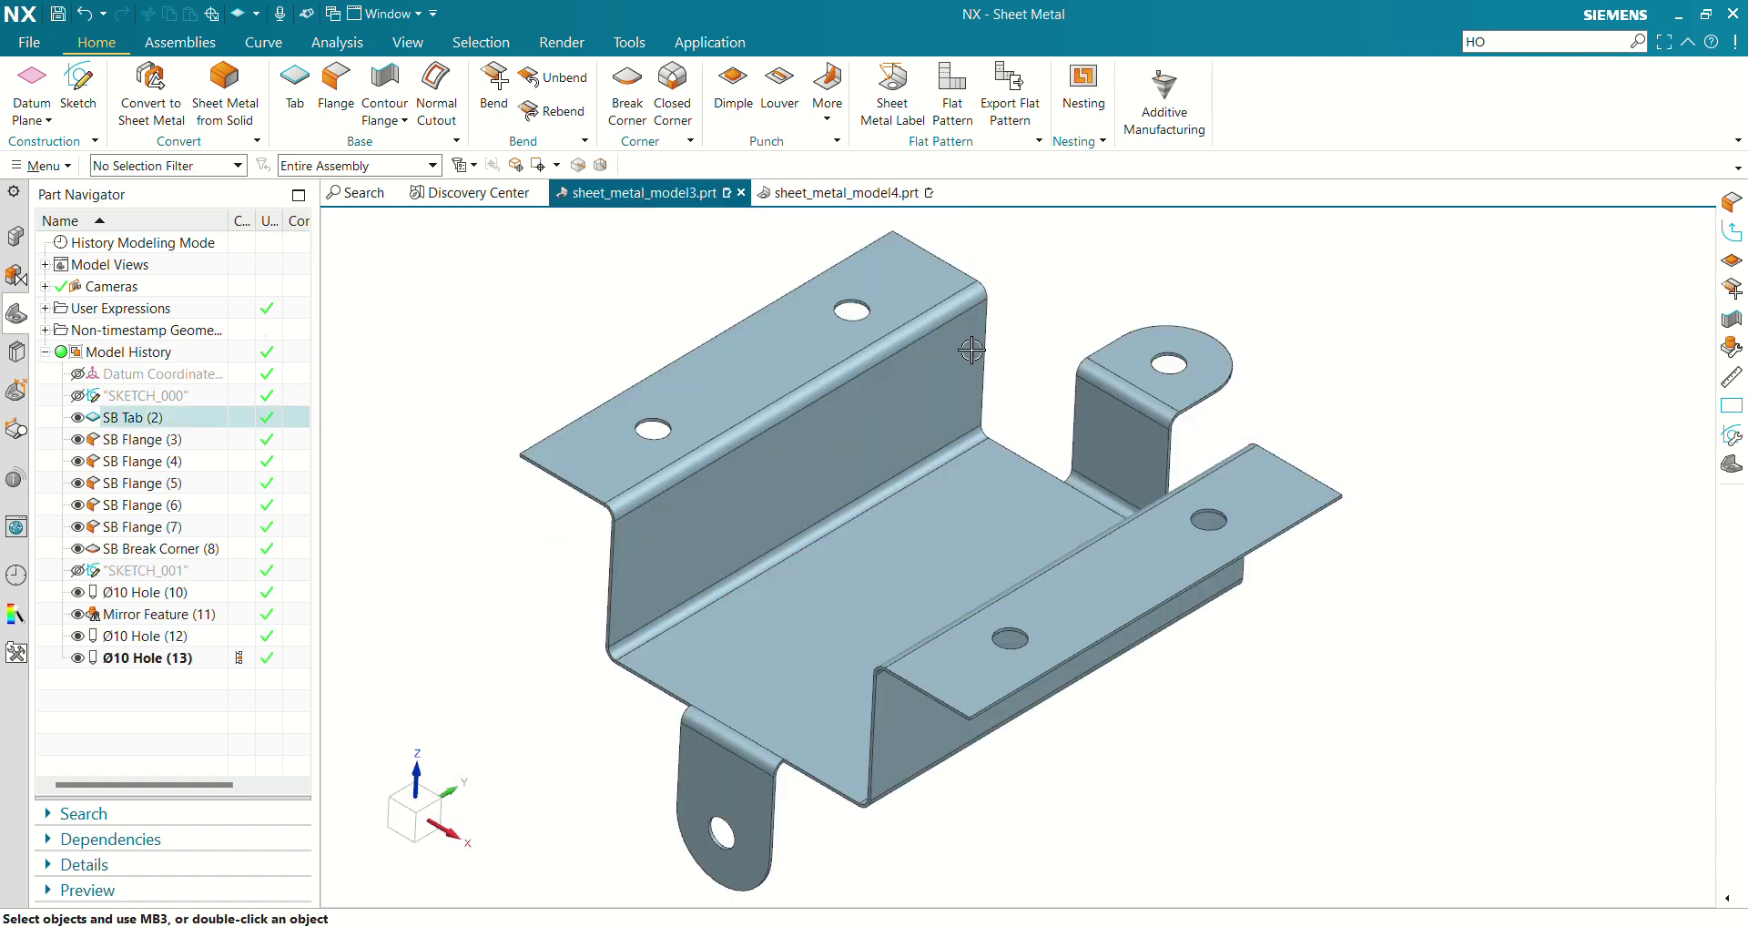
Back in sheet_metal_model4.prt, start a Flange on two opposite plate edges
click(856, 194)
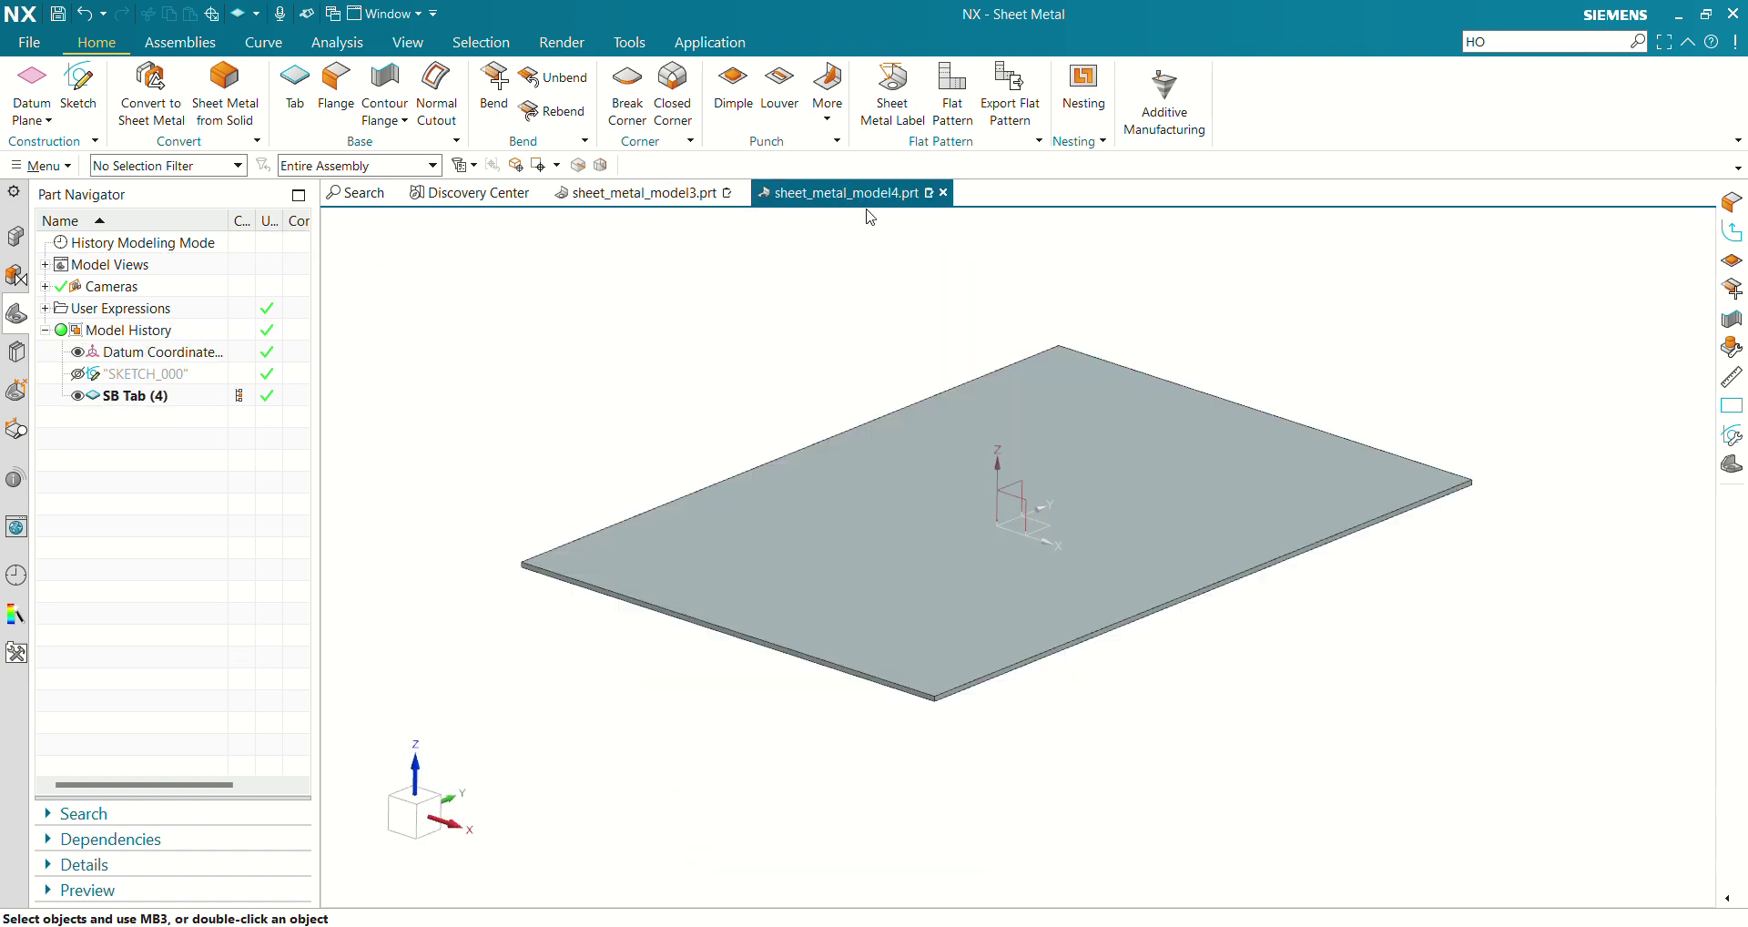
click(336, 91)
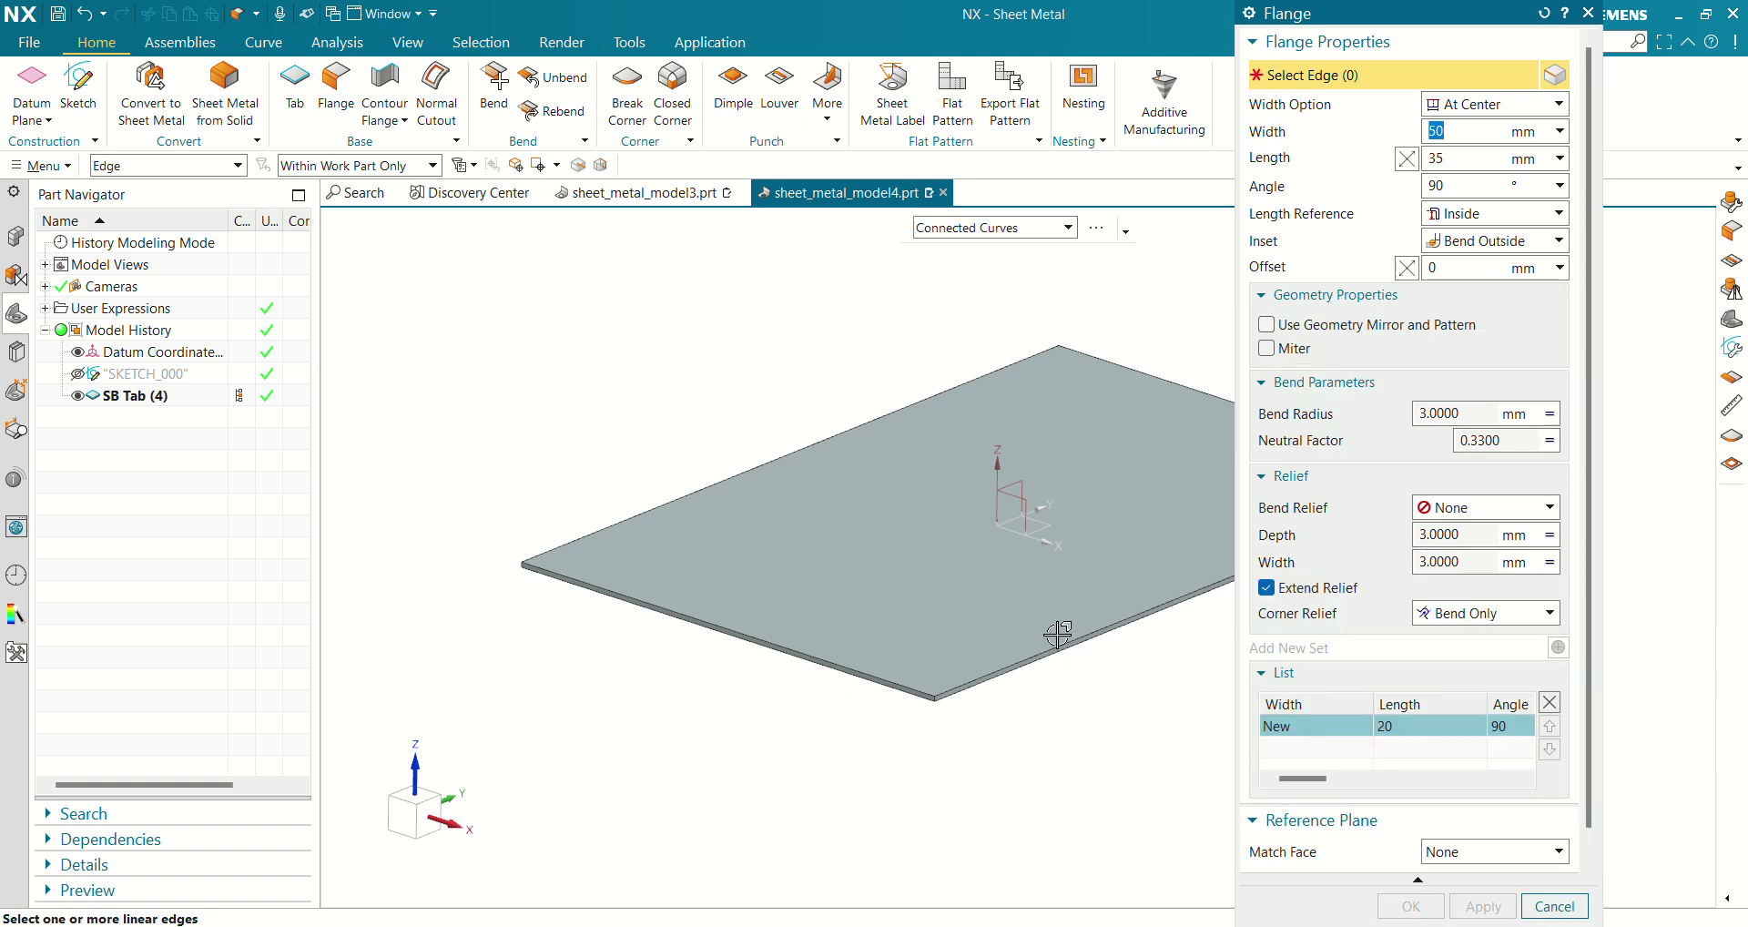
scroll(1057, 634, up, 2)
click(993, 668)
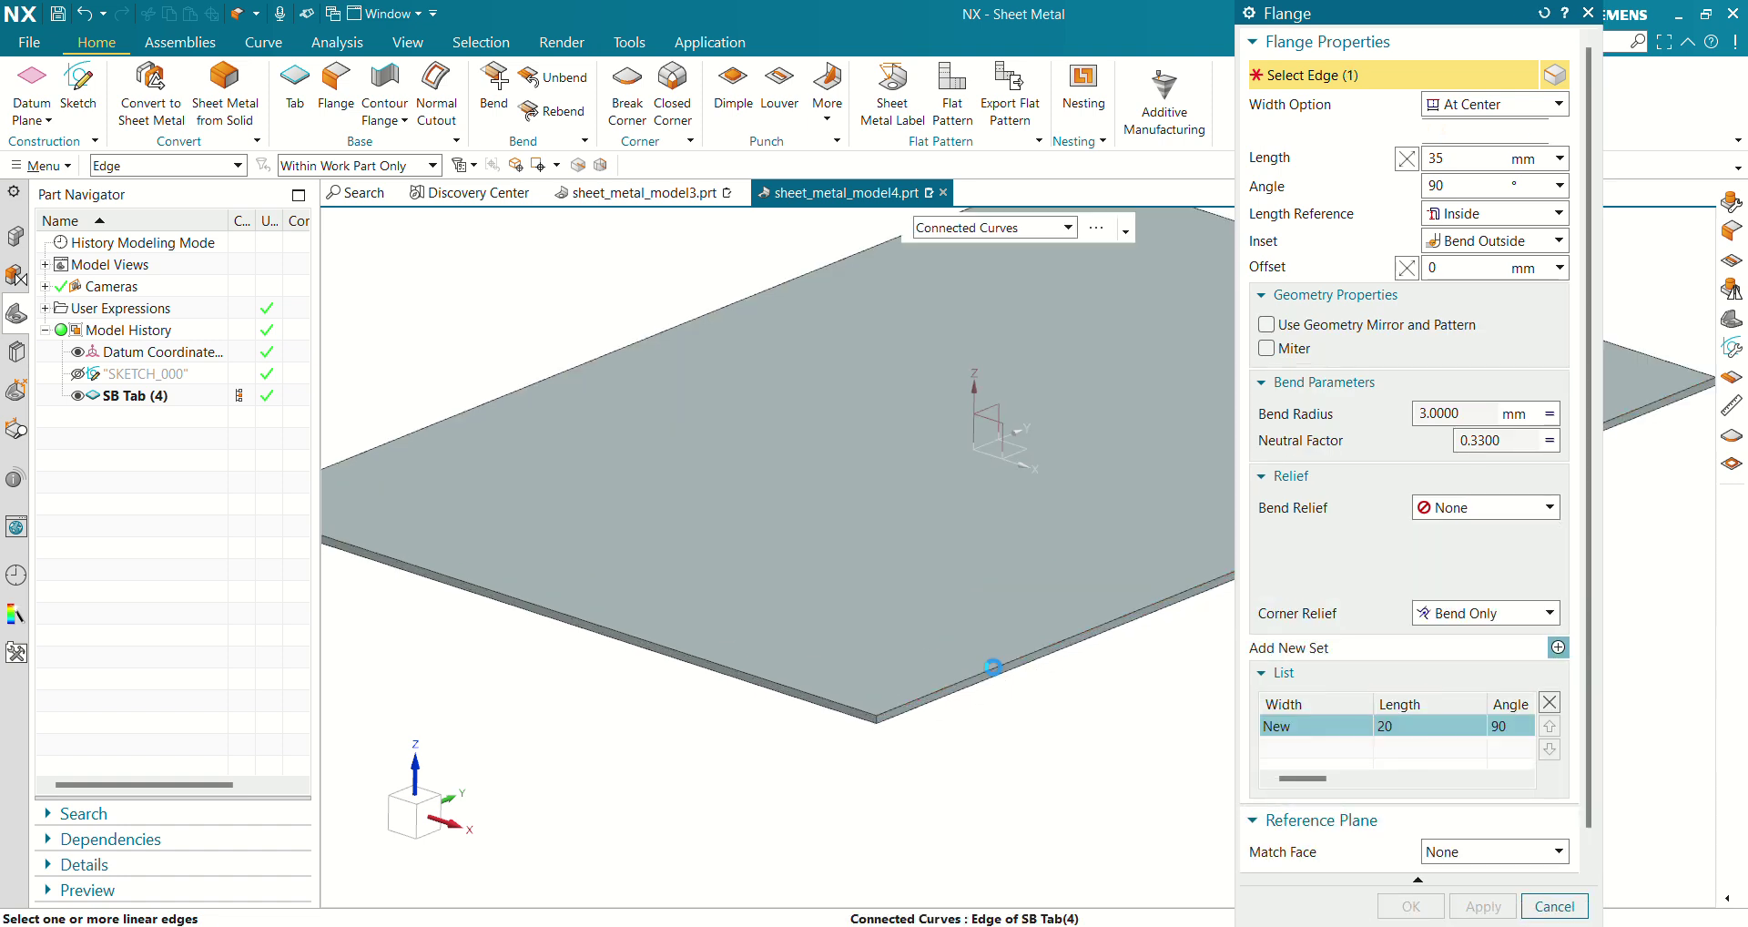
scroll(820, 628, down, 2)
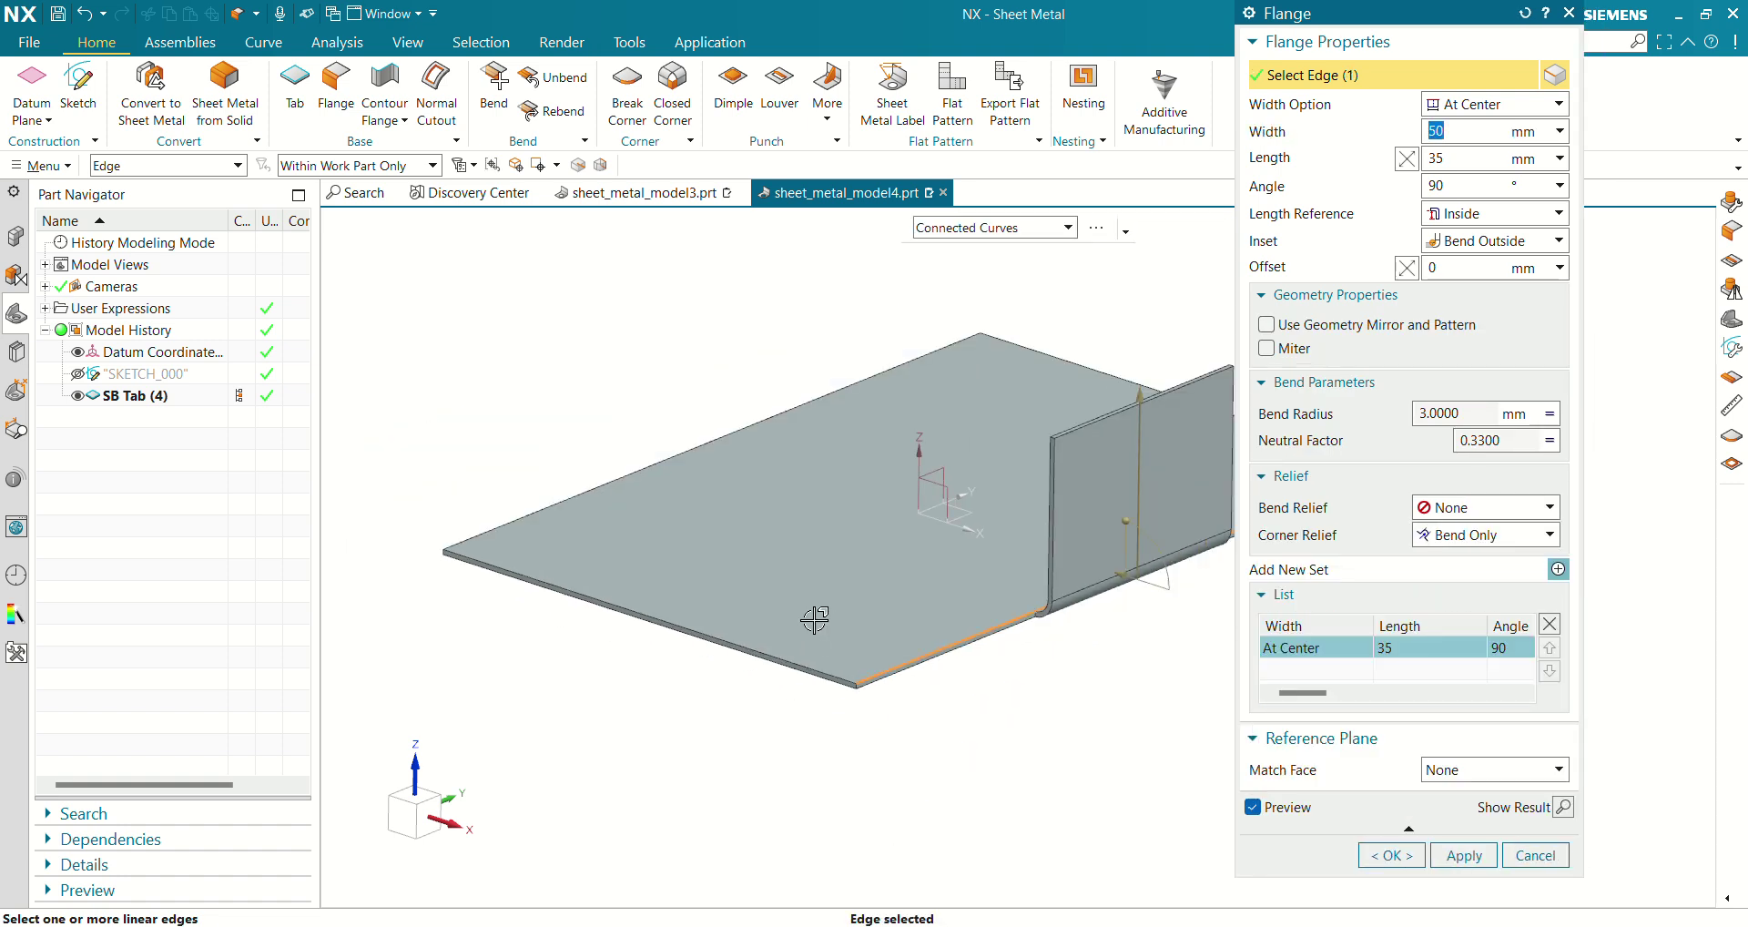
scroll(519, 522, up, 1)
click(488, 538)
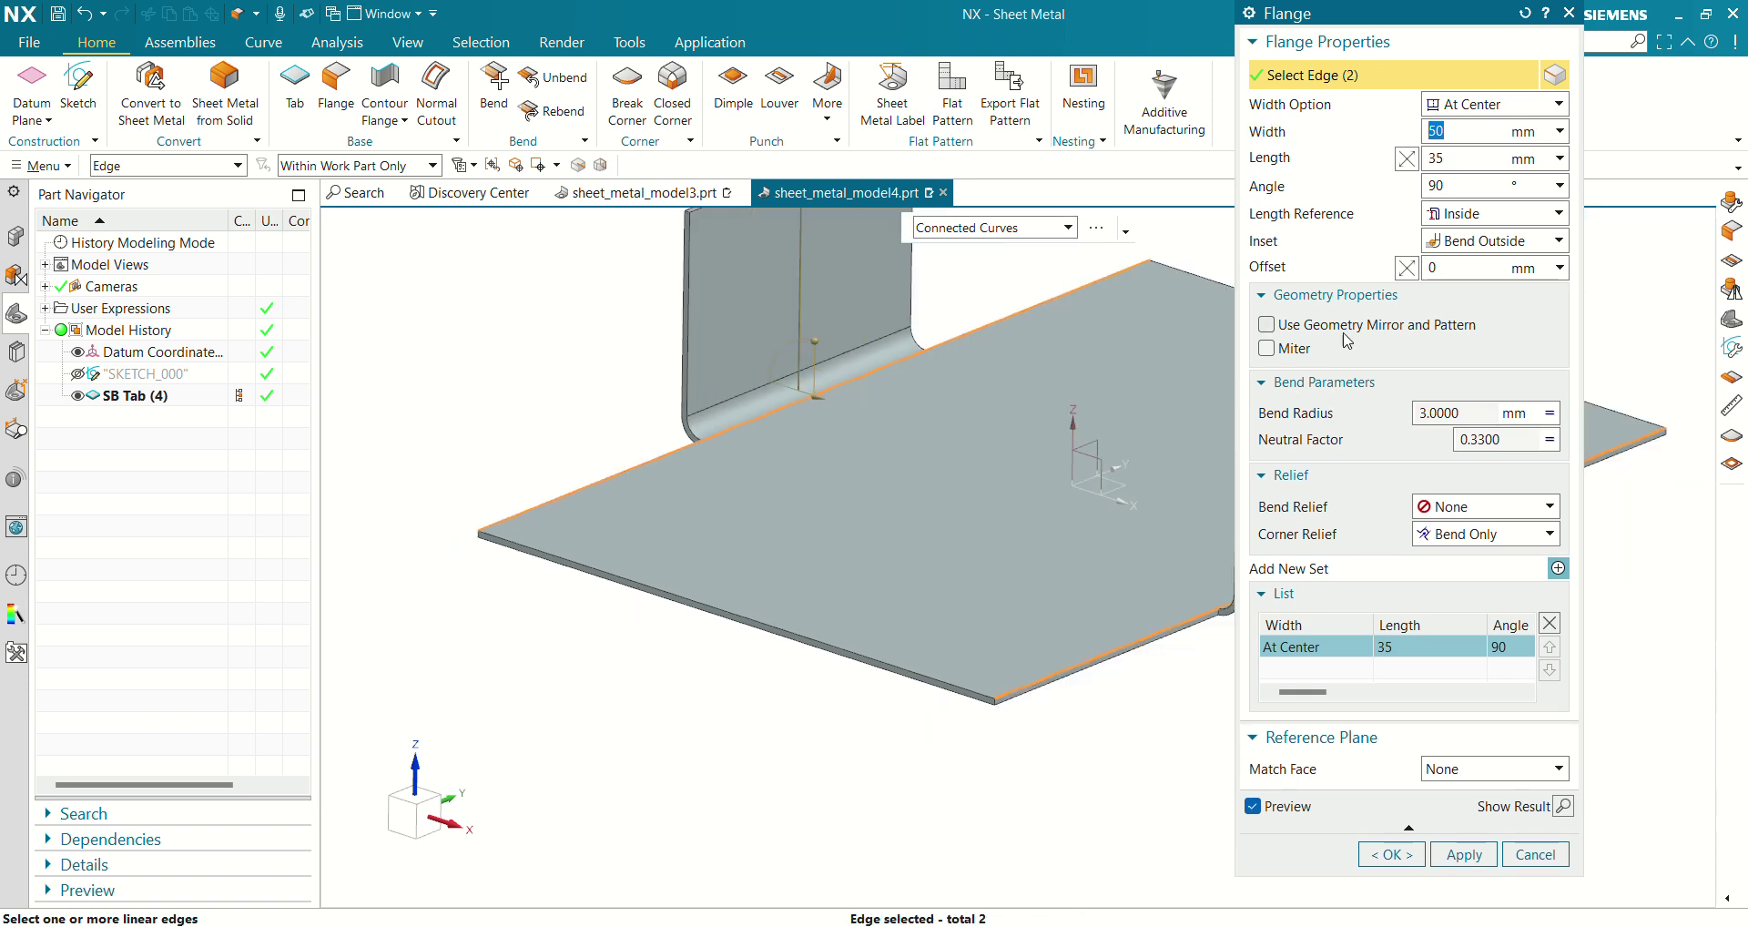
drag(1393, 14, 1359, 86)
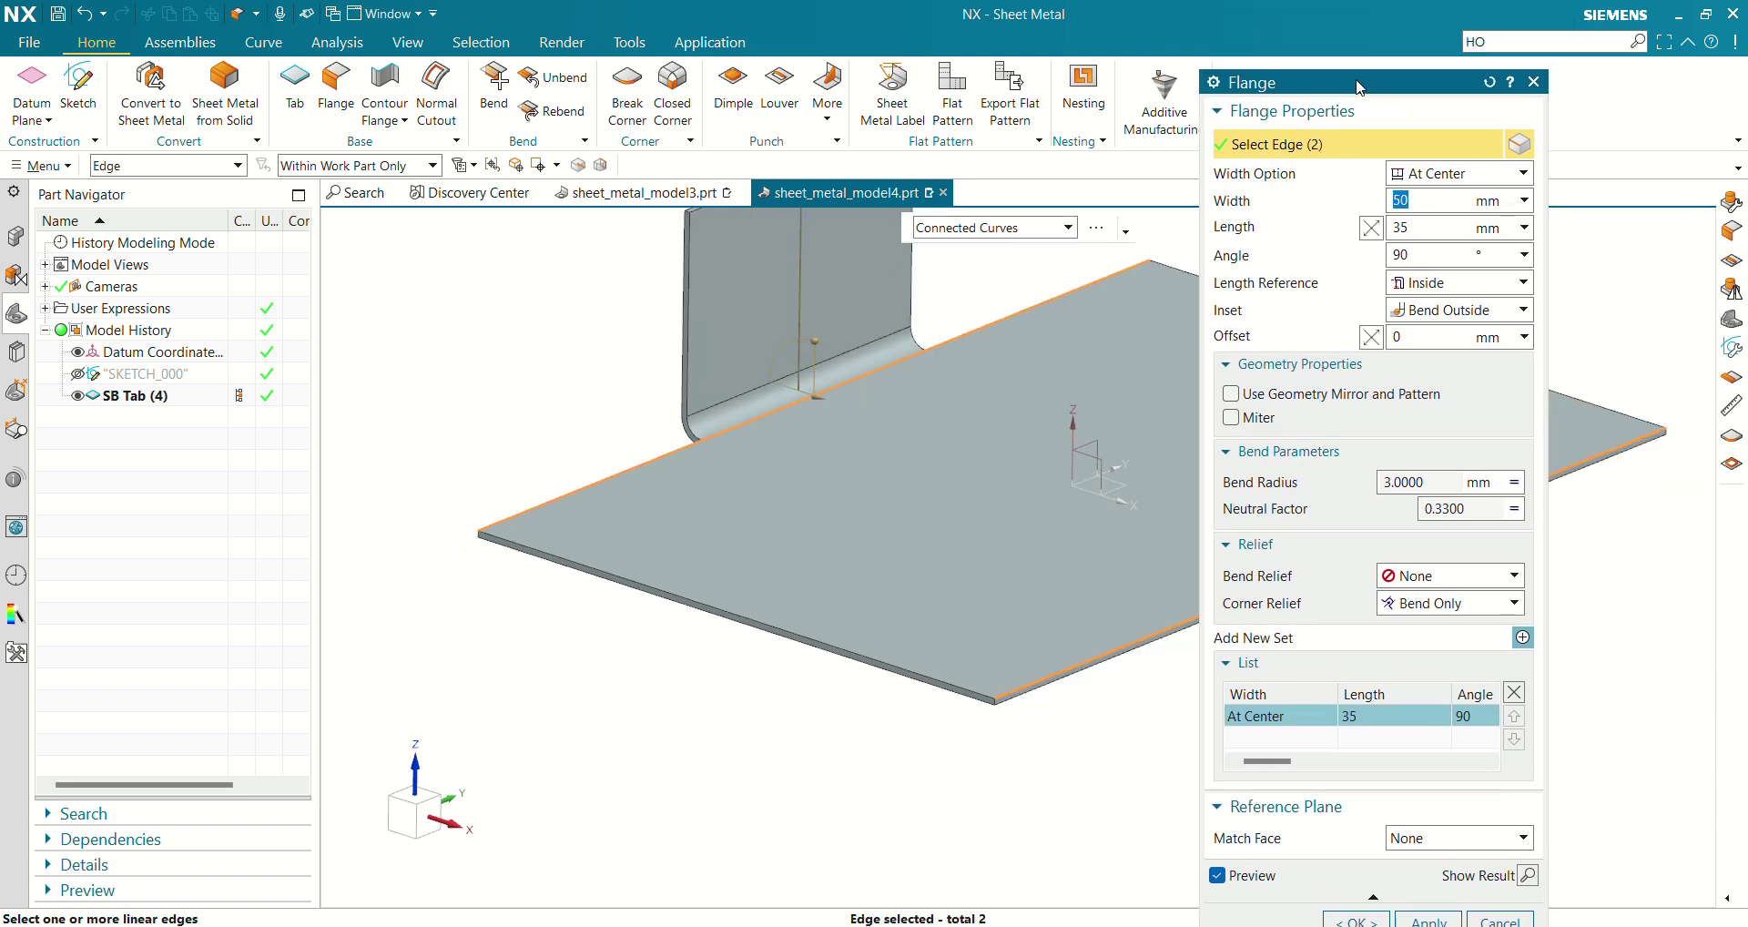
Set the flanges to Full width, 50 mm length, Material Inside inset, and create them
click(1425, 181)
click(1428, 193)
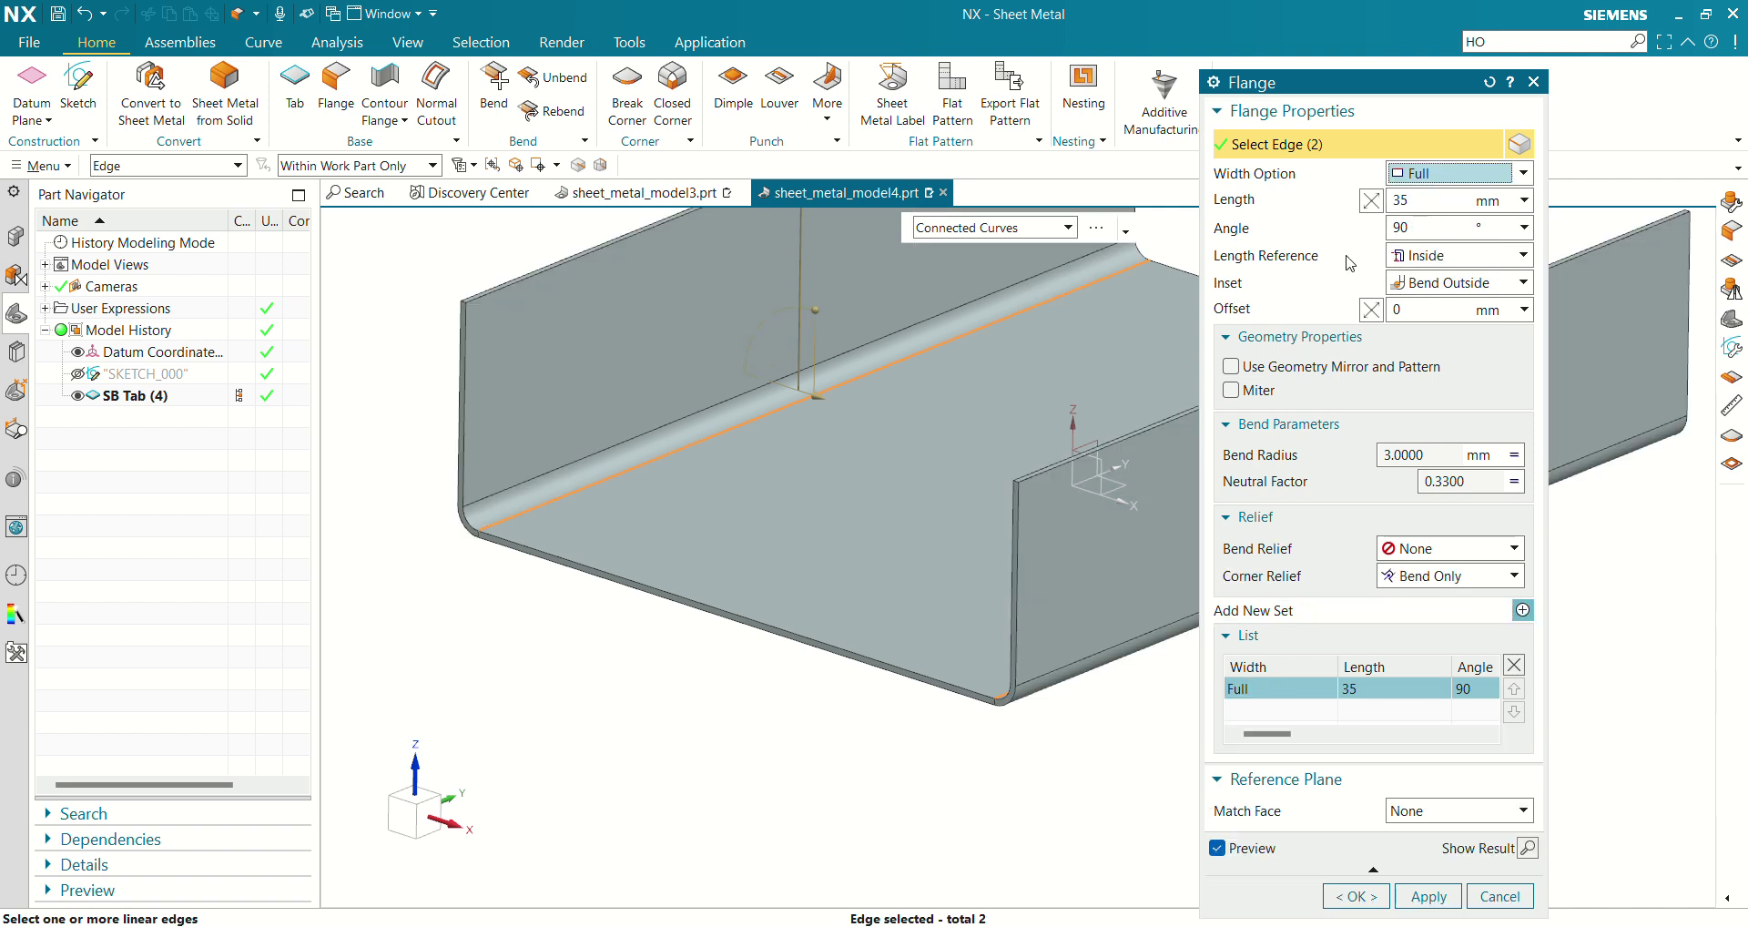
click(1430, 202)
double_click(1430, 202)
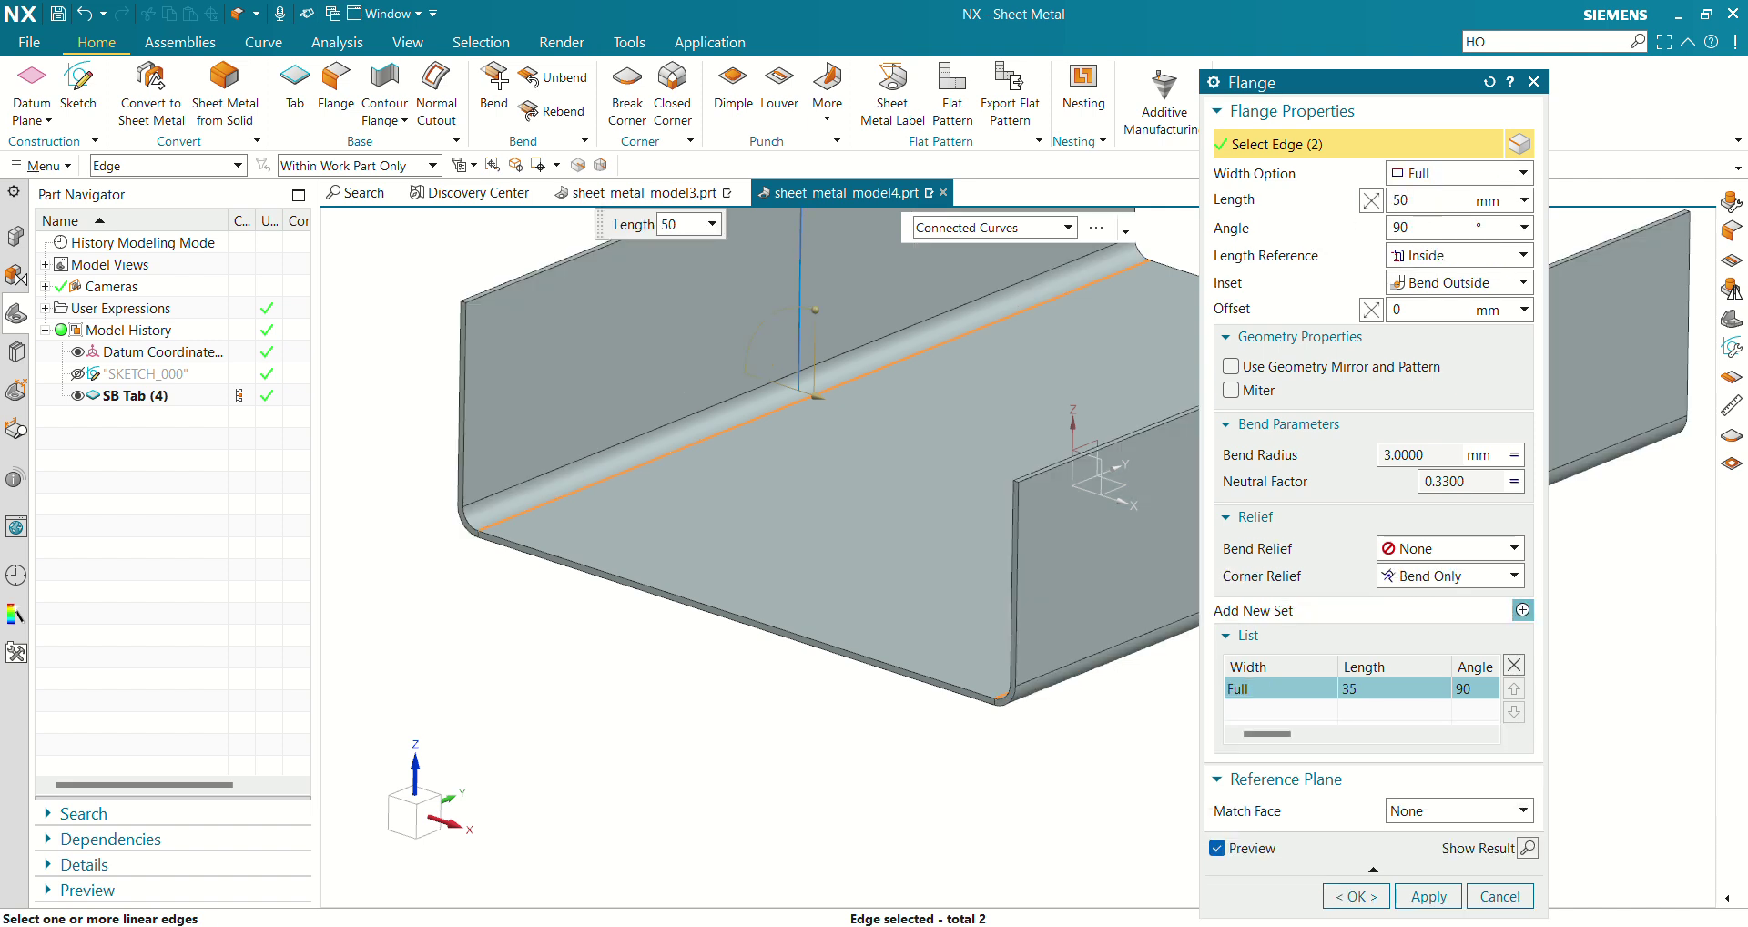
key(Return)
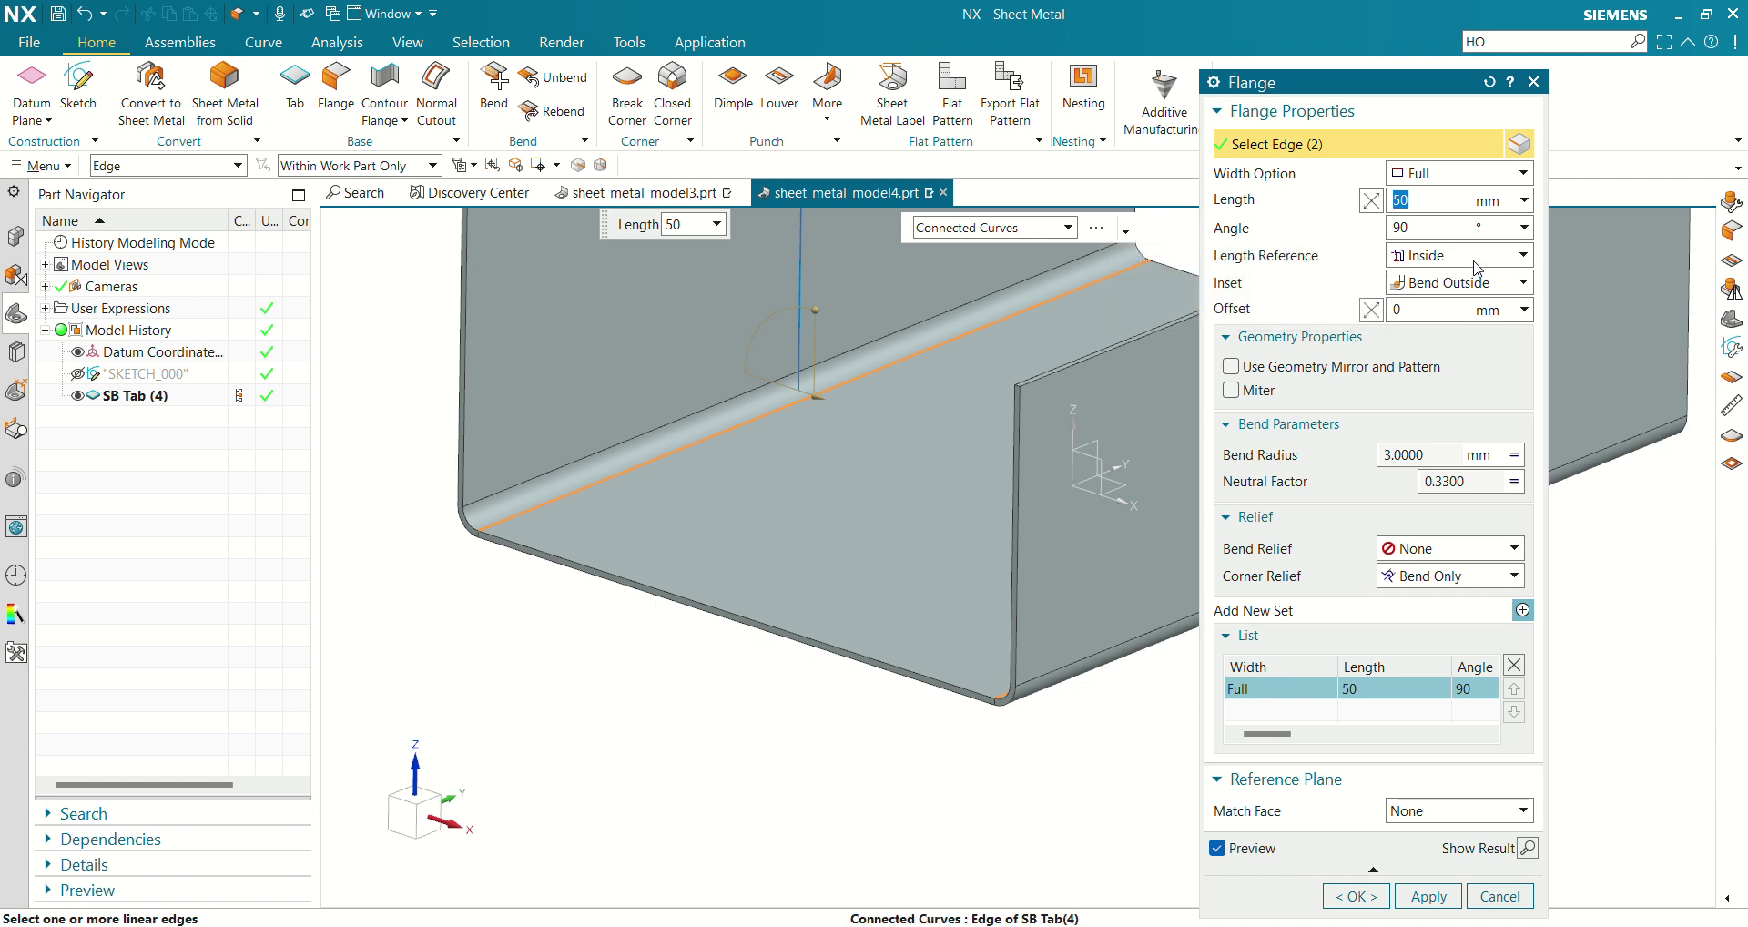
scroll(723, 628, down, 3)
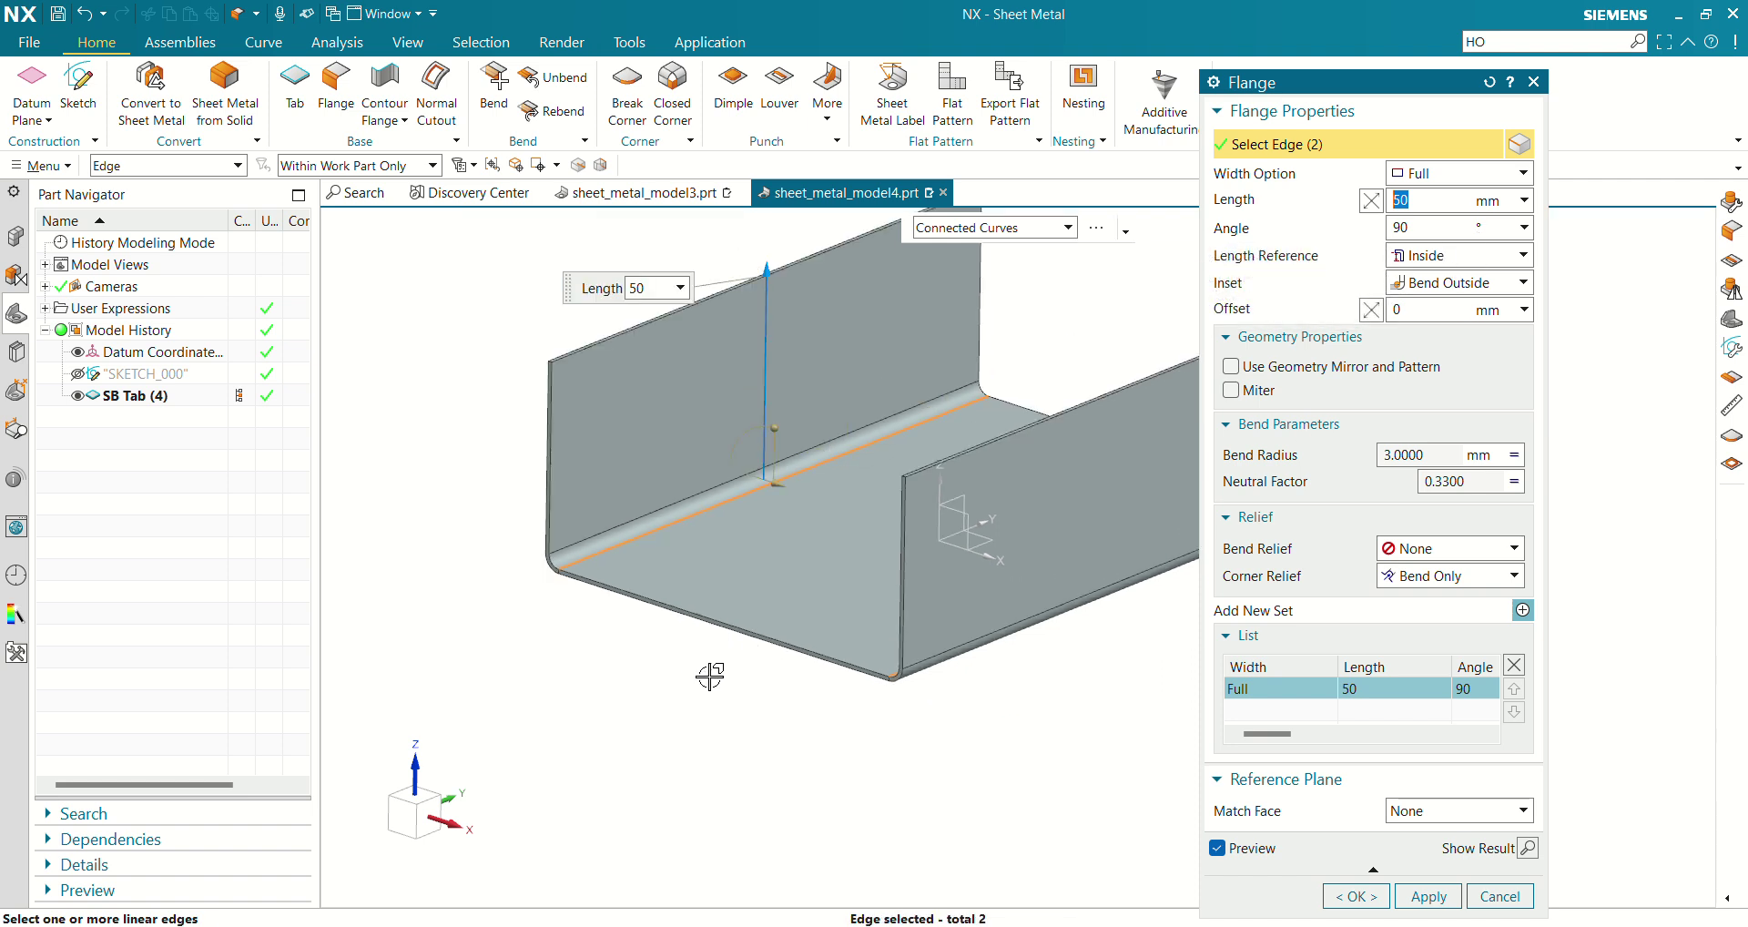
click(1475, 283)
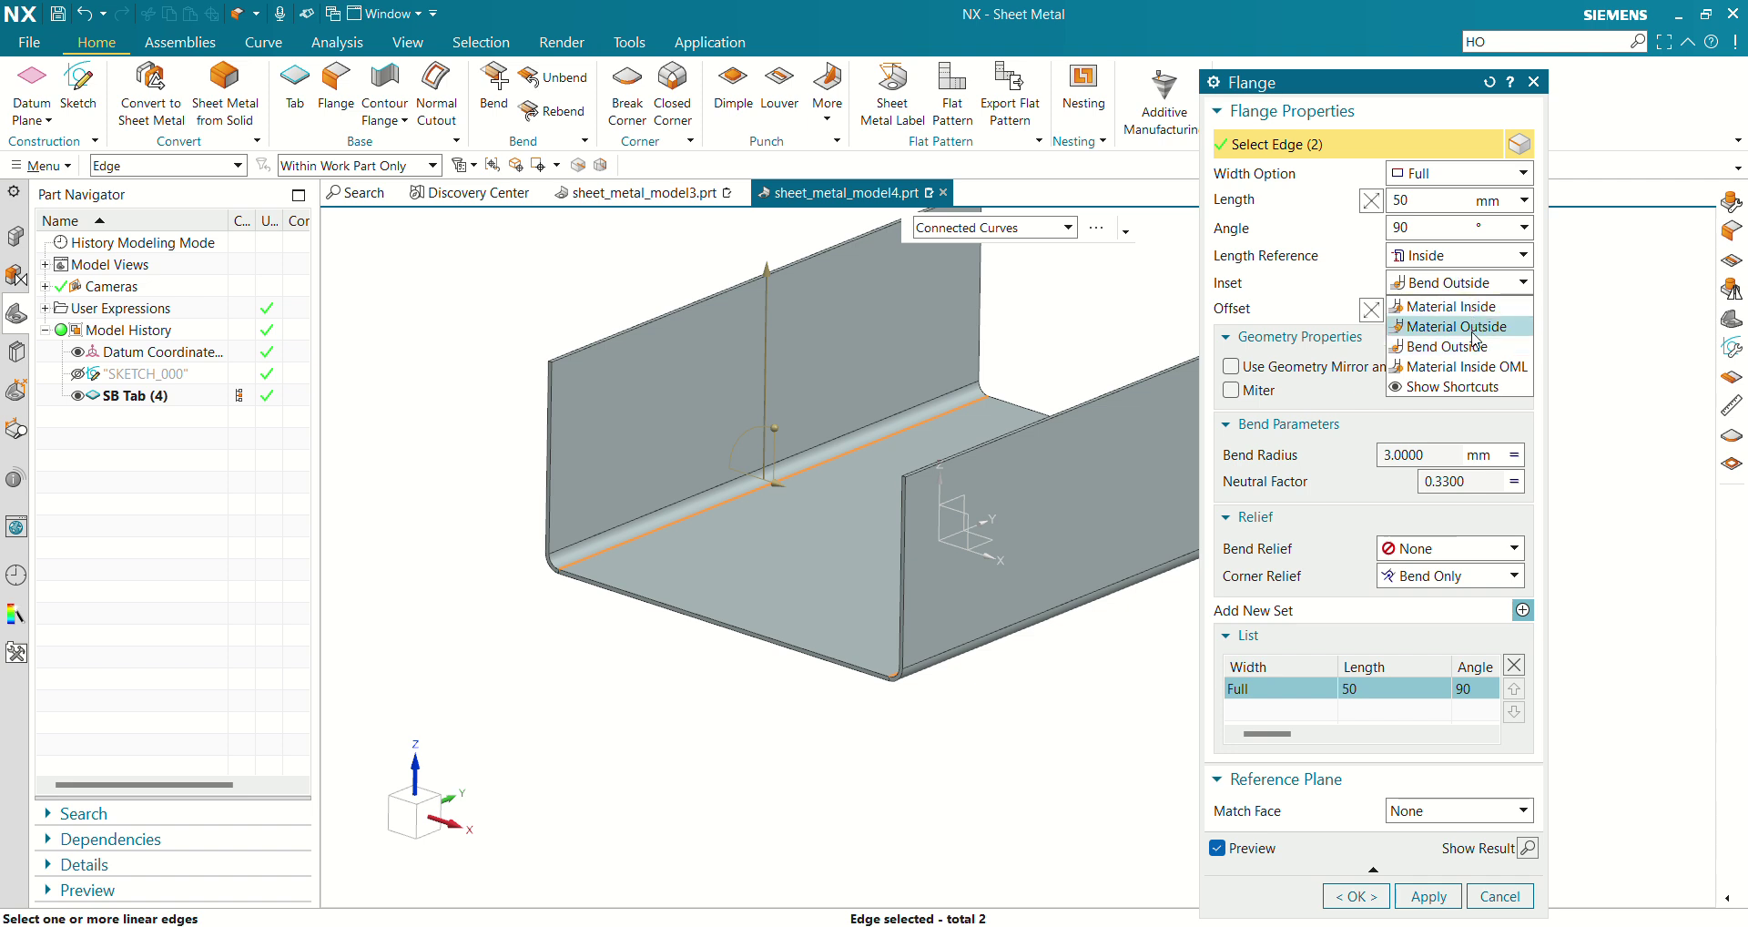
click(1457, 306)
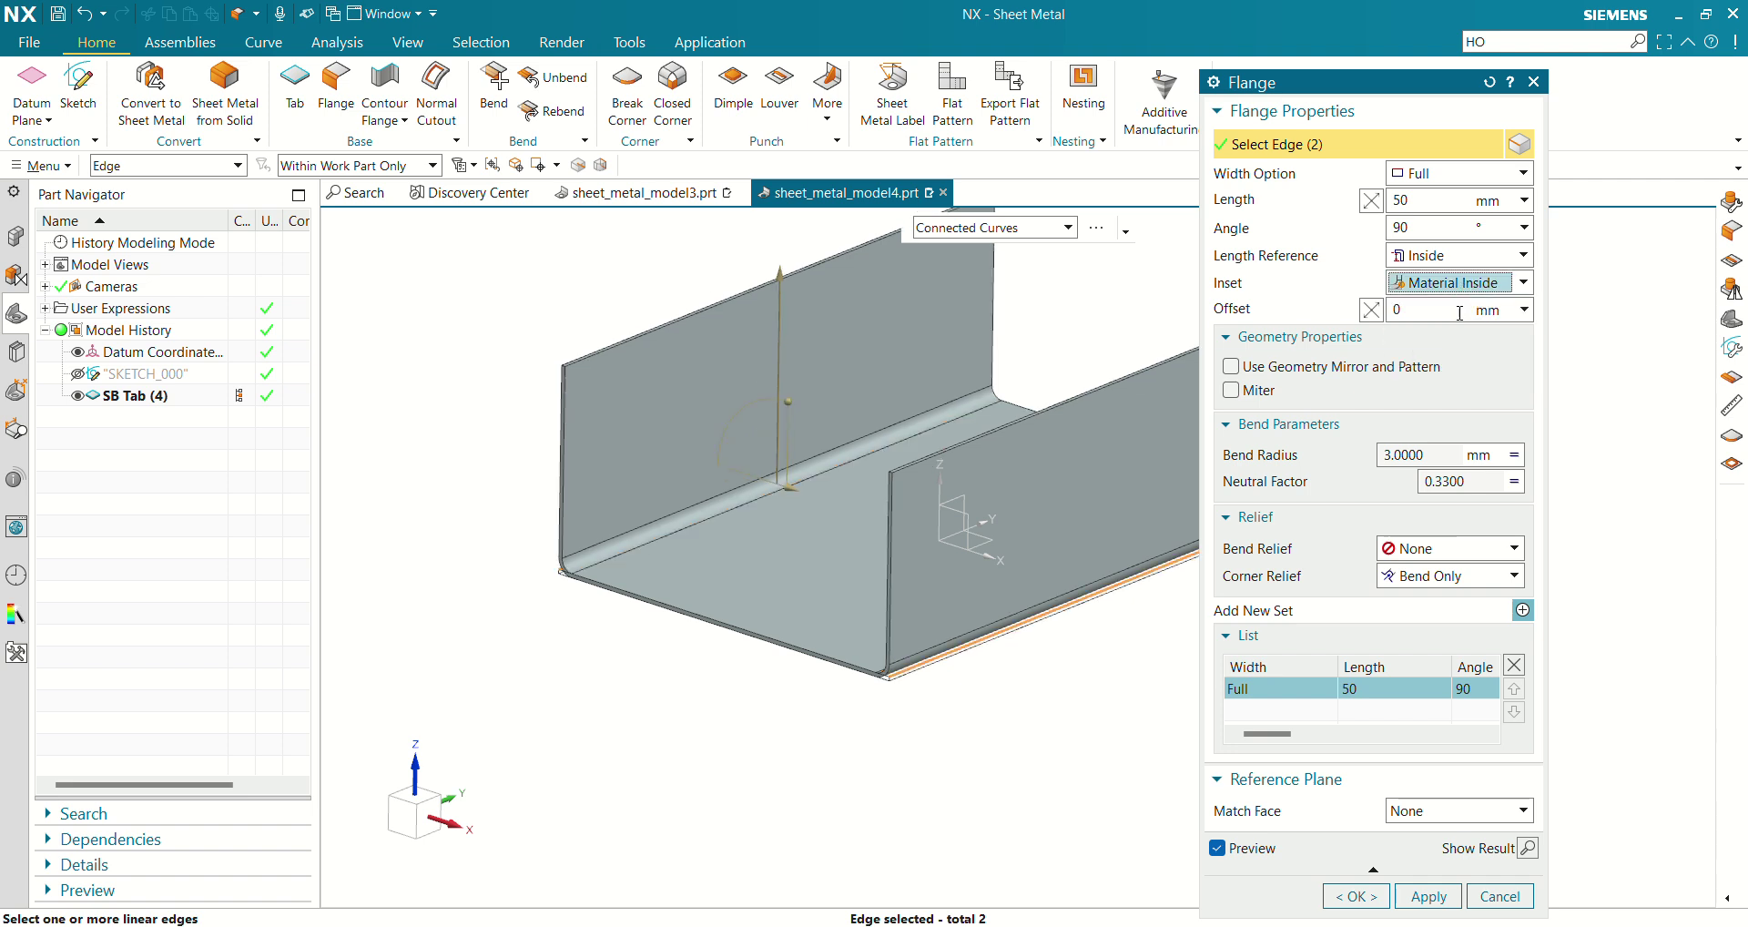
middle_drag(811, 740, 761, 784)
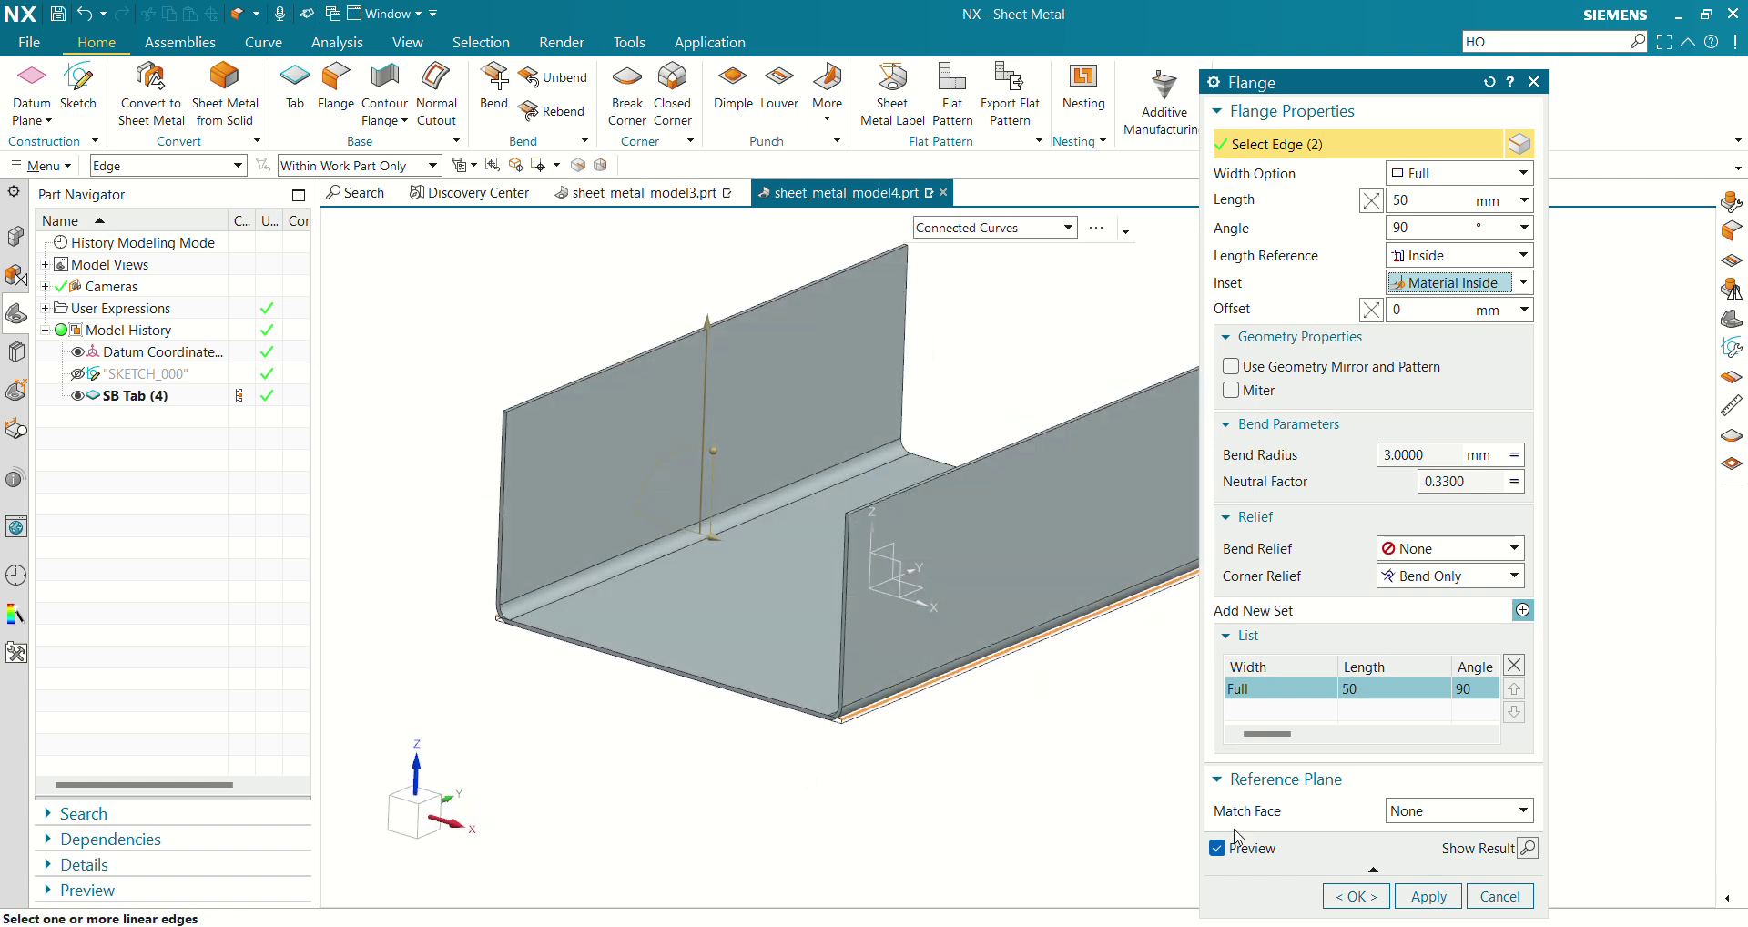
click(1355, 896)
middle_drag(1182, 656, 1220, 729)
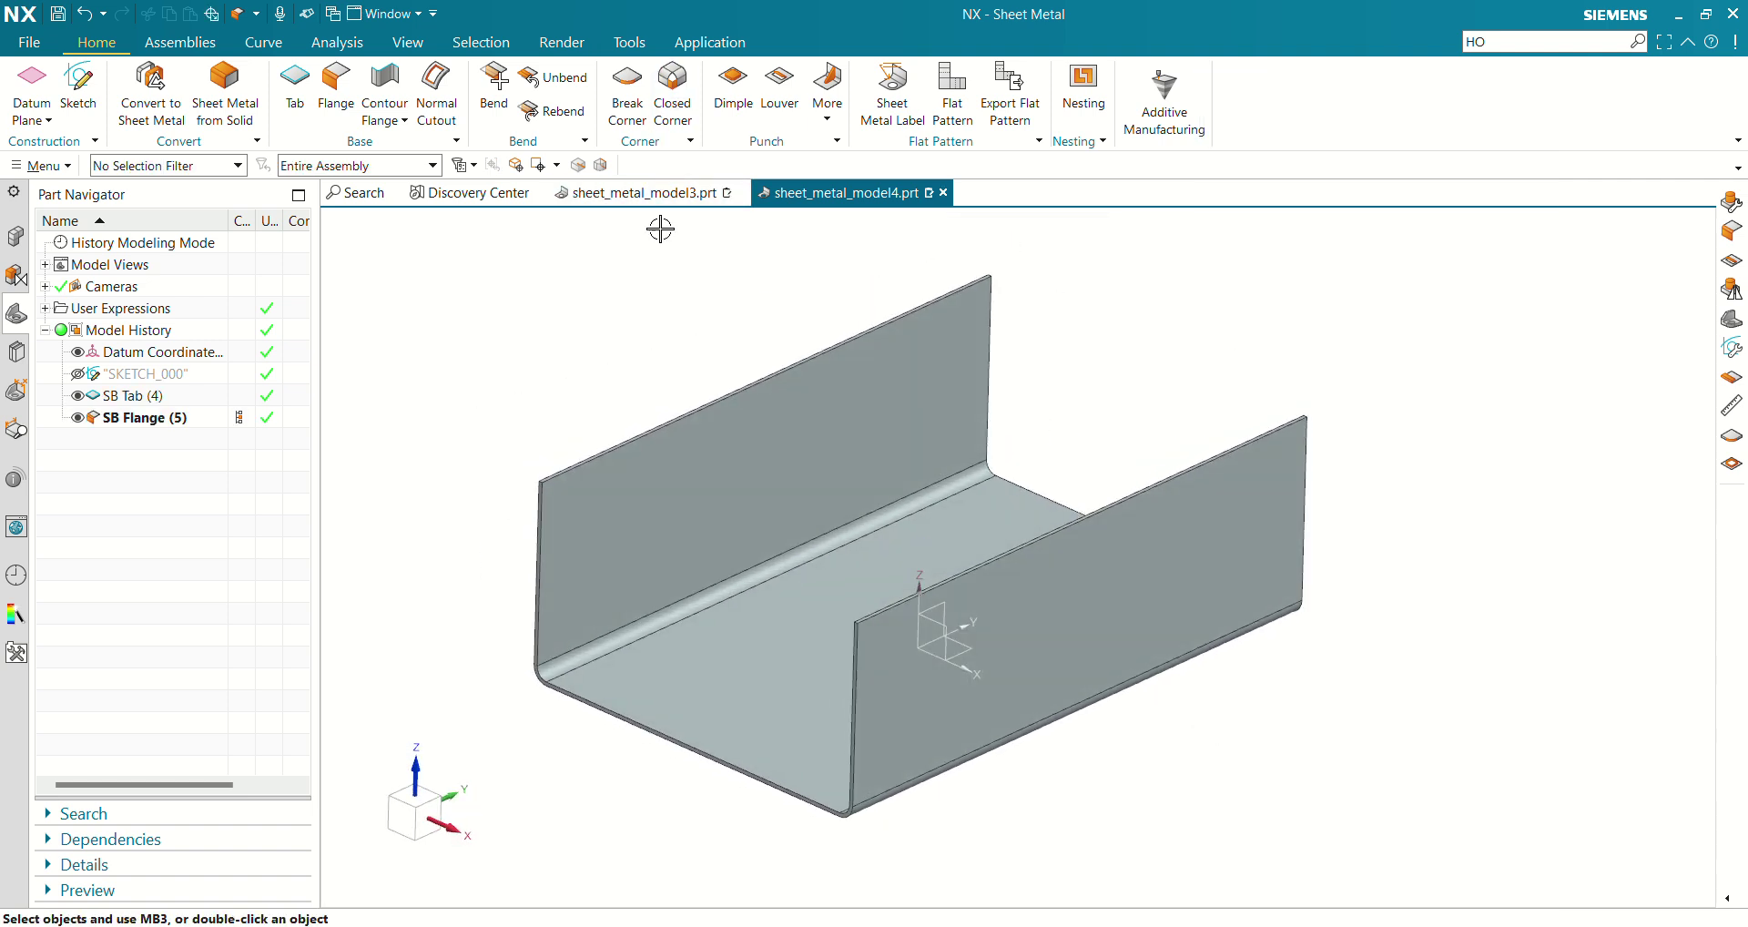
After checking the reference part, start a Flange on both channel wall top edges
click(649, 192)
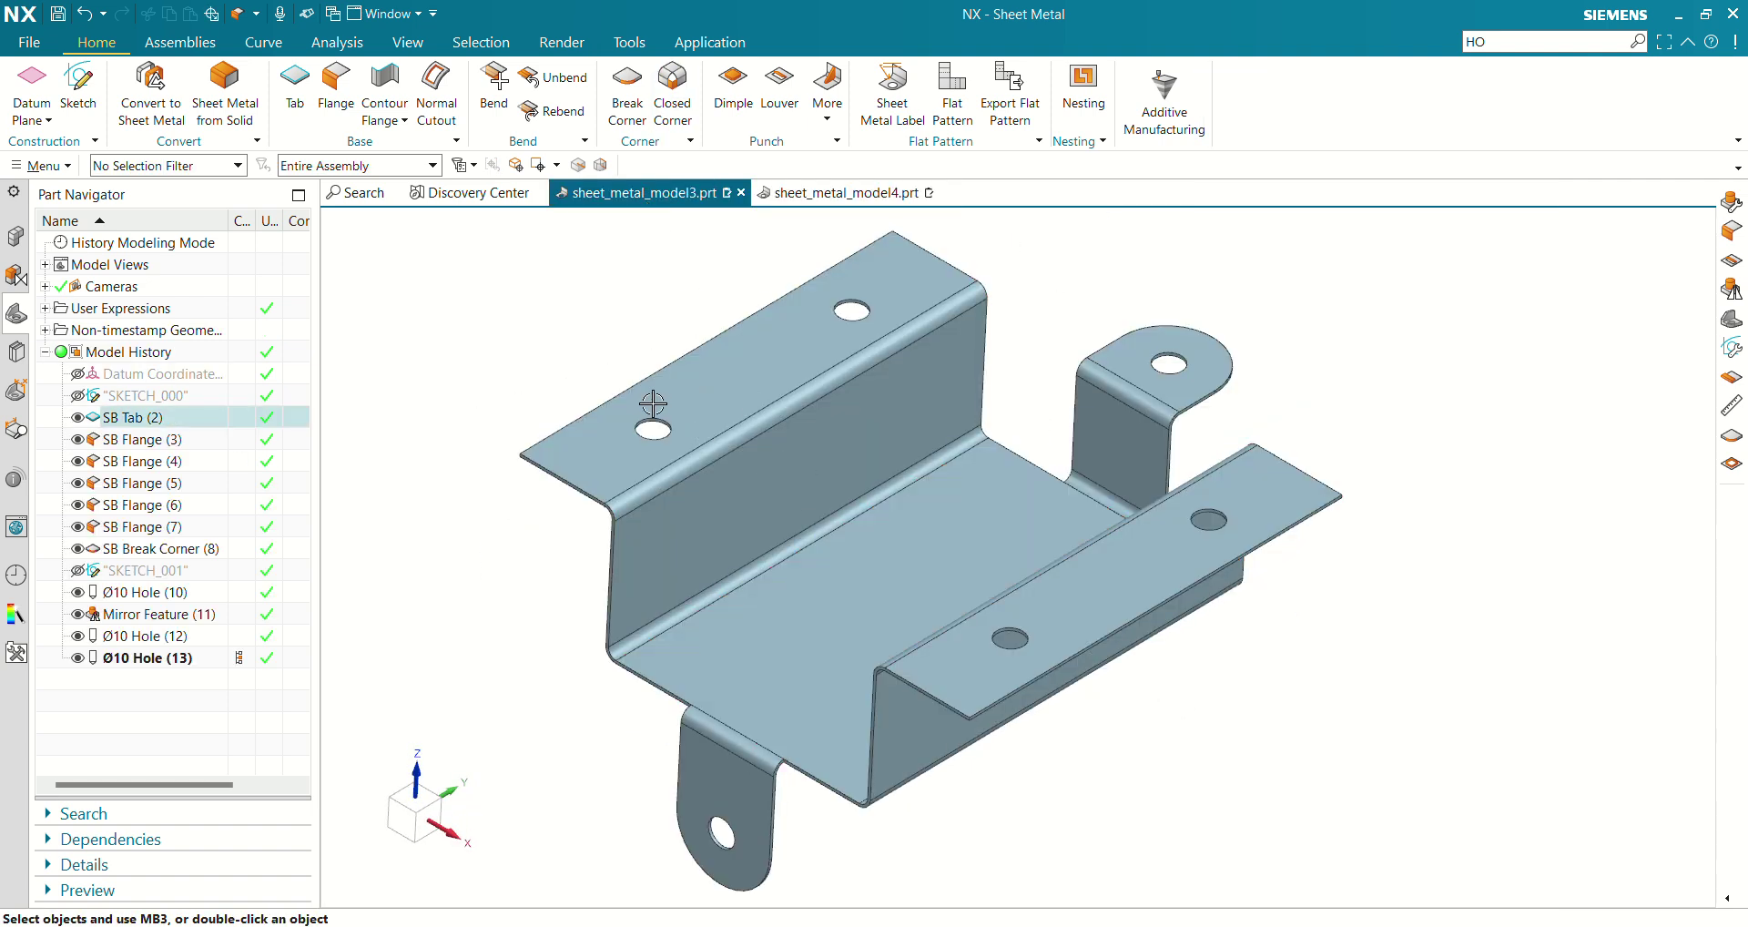
click(852, 193)
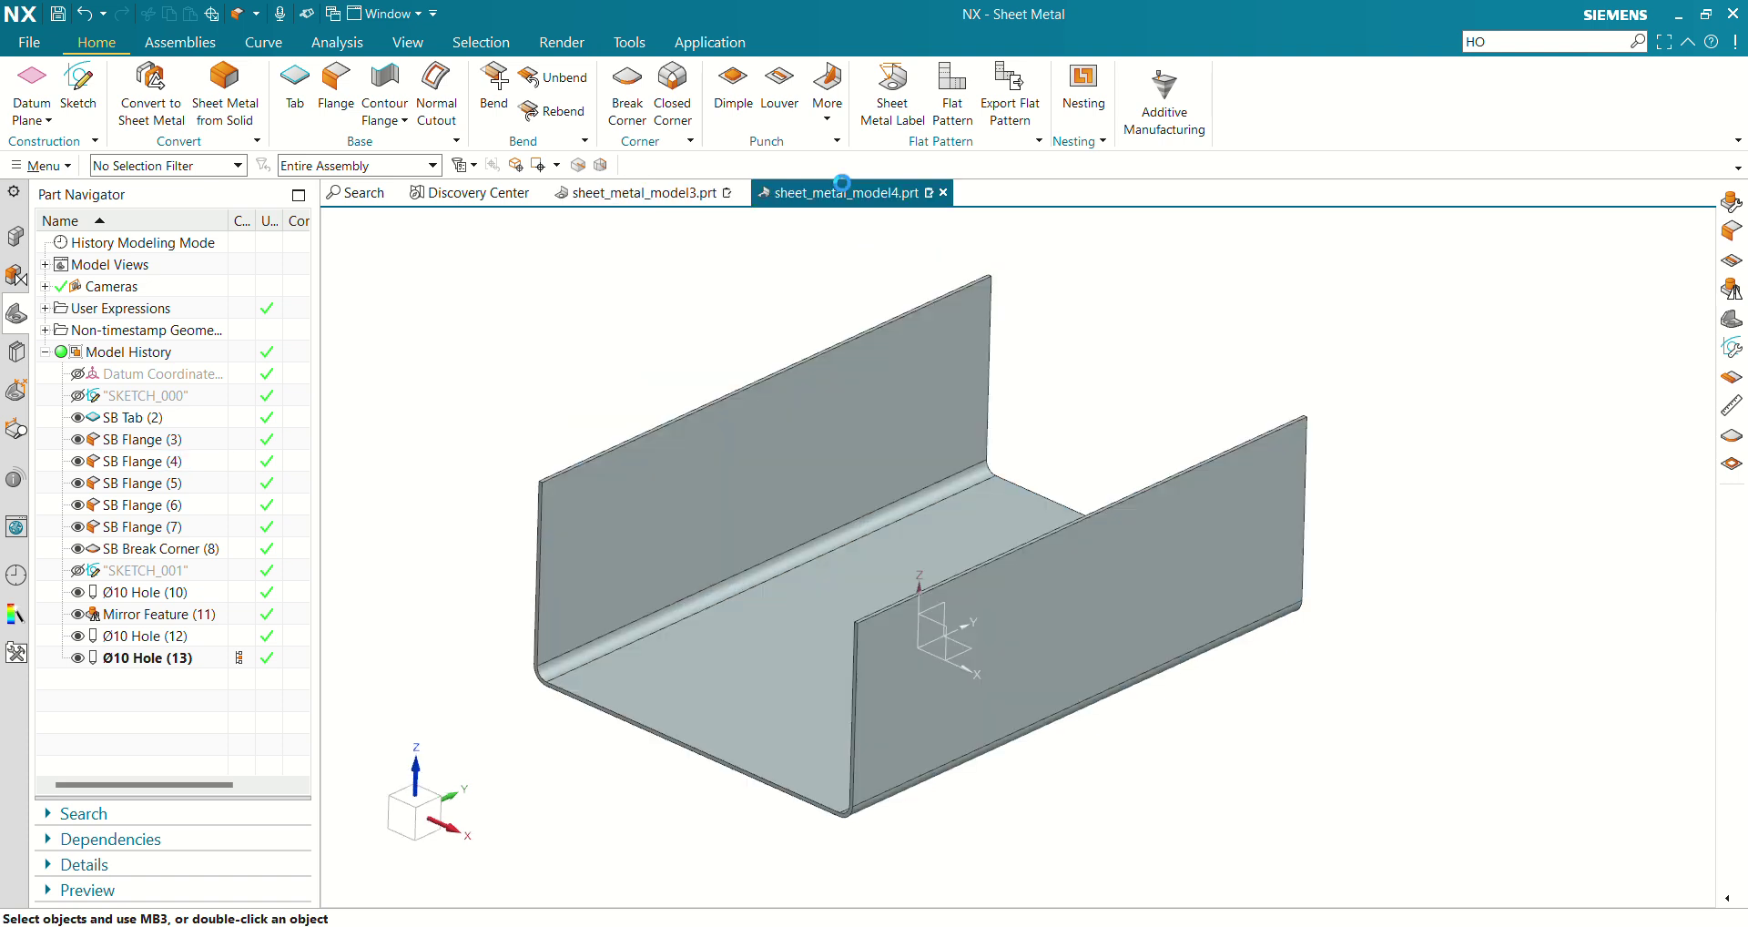
click(336, 80)
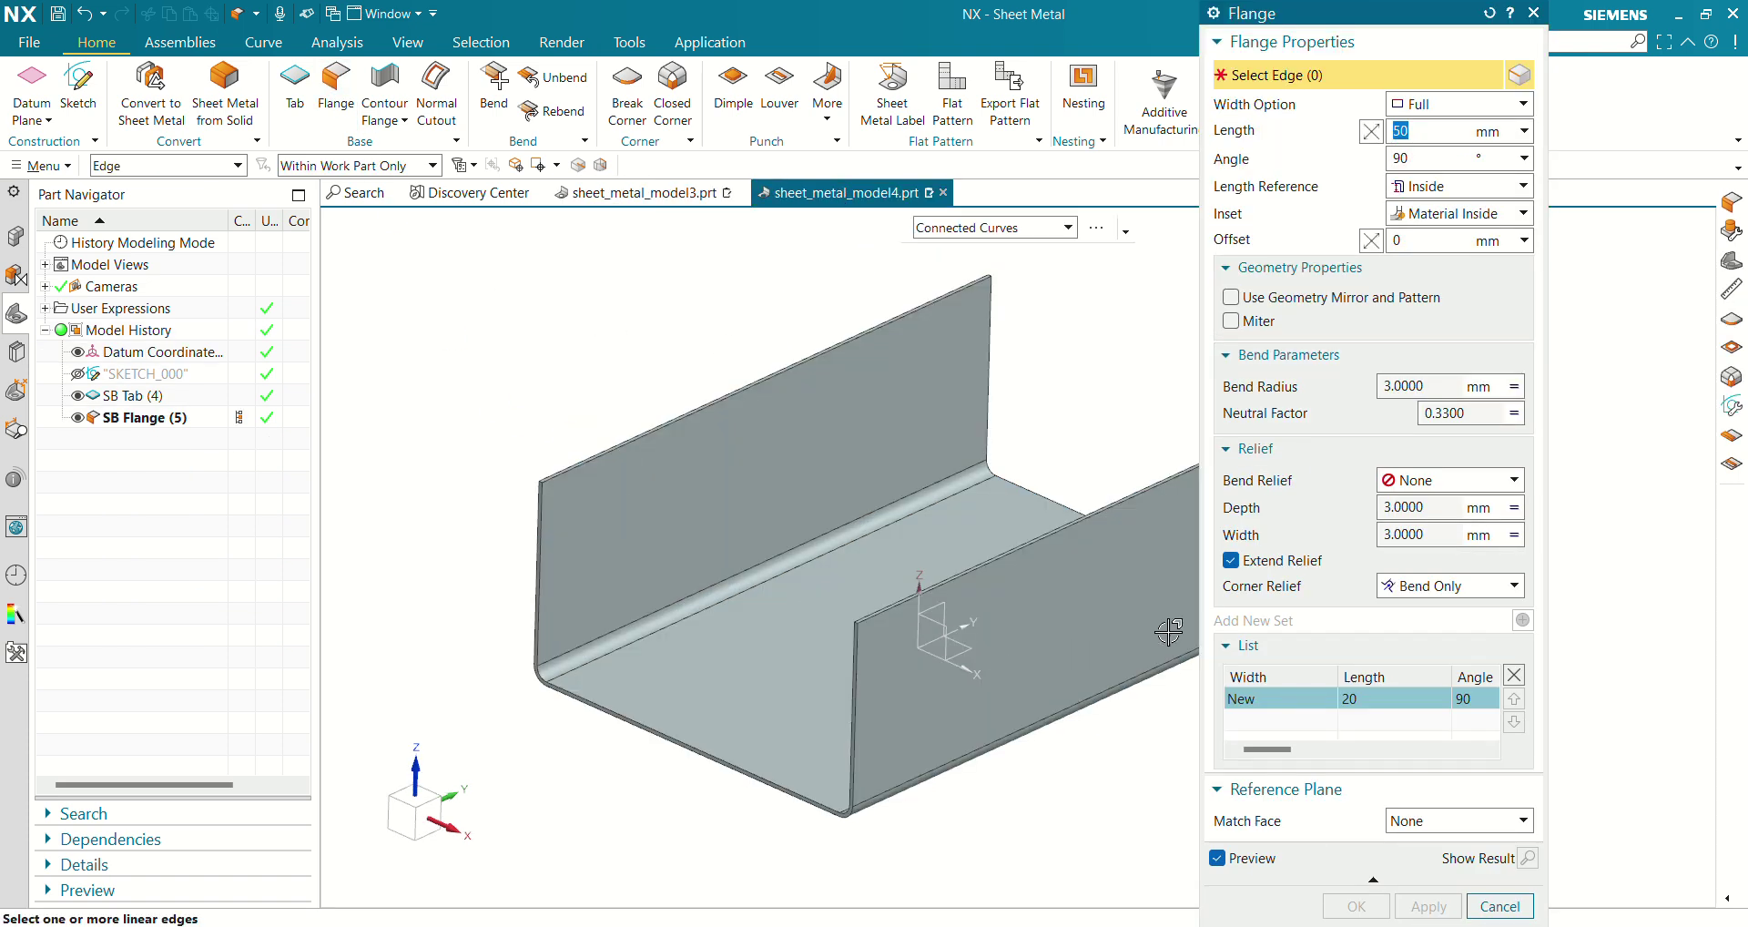
scroll(1146, 636, up, 3)
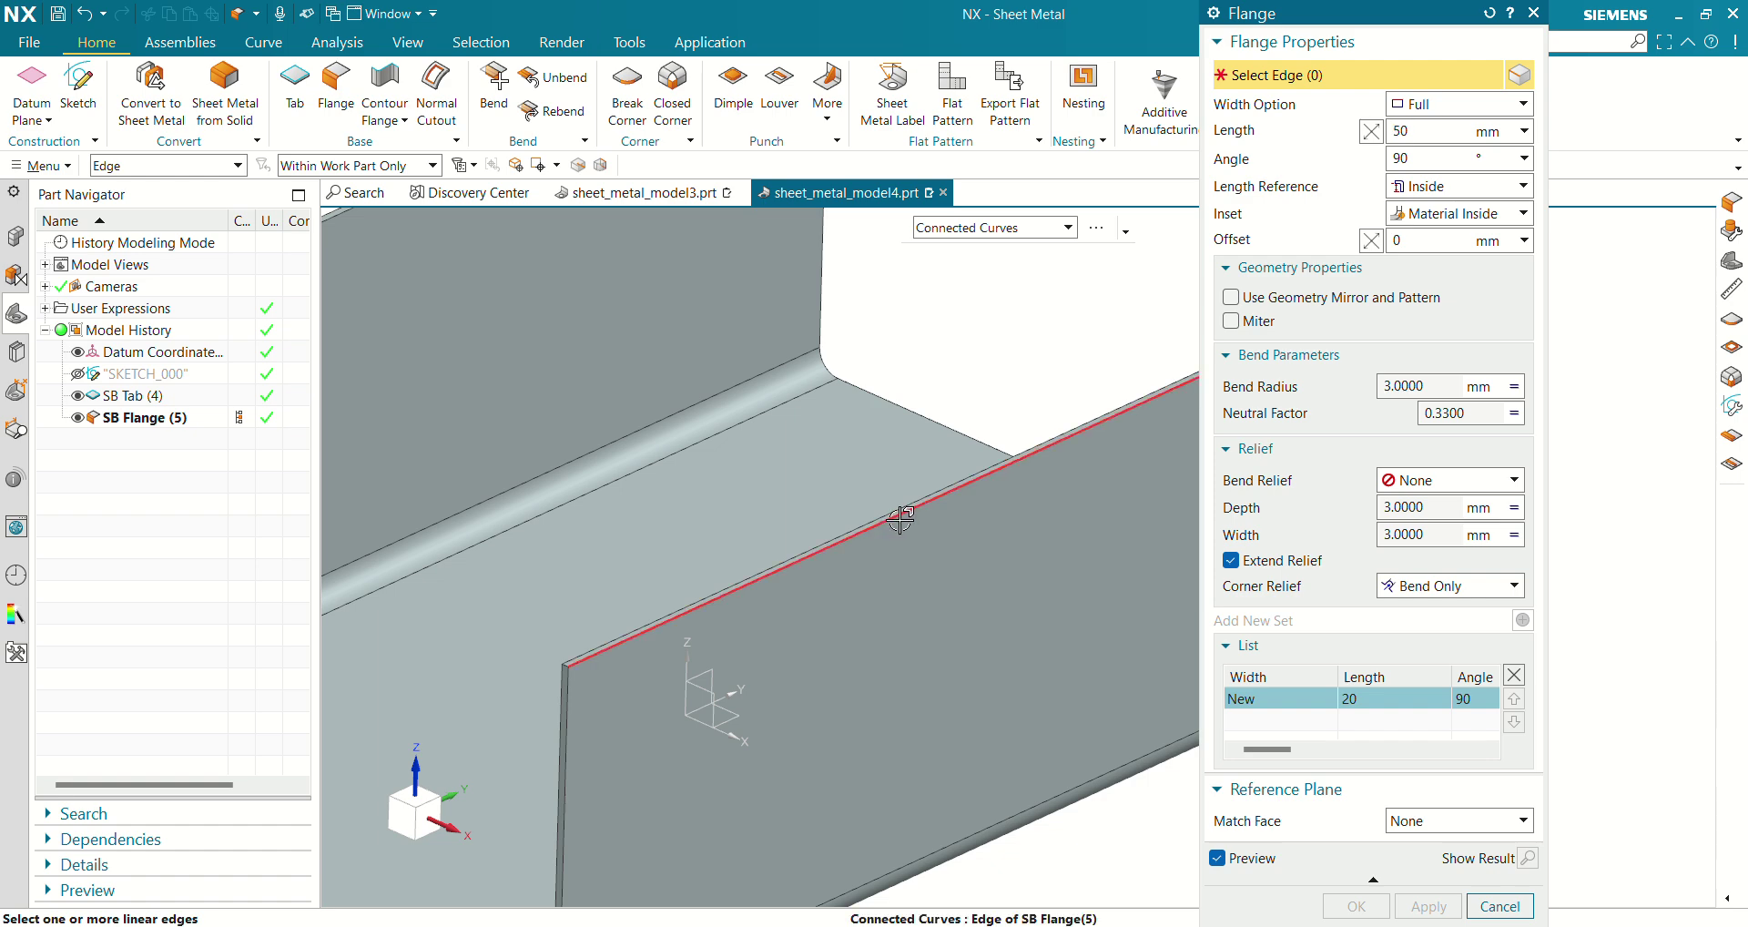
click(894, 519)
scroll(890, 492, down, 4)
scroll(781, 474, up, 4)
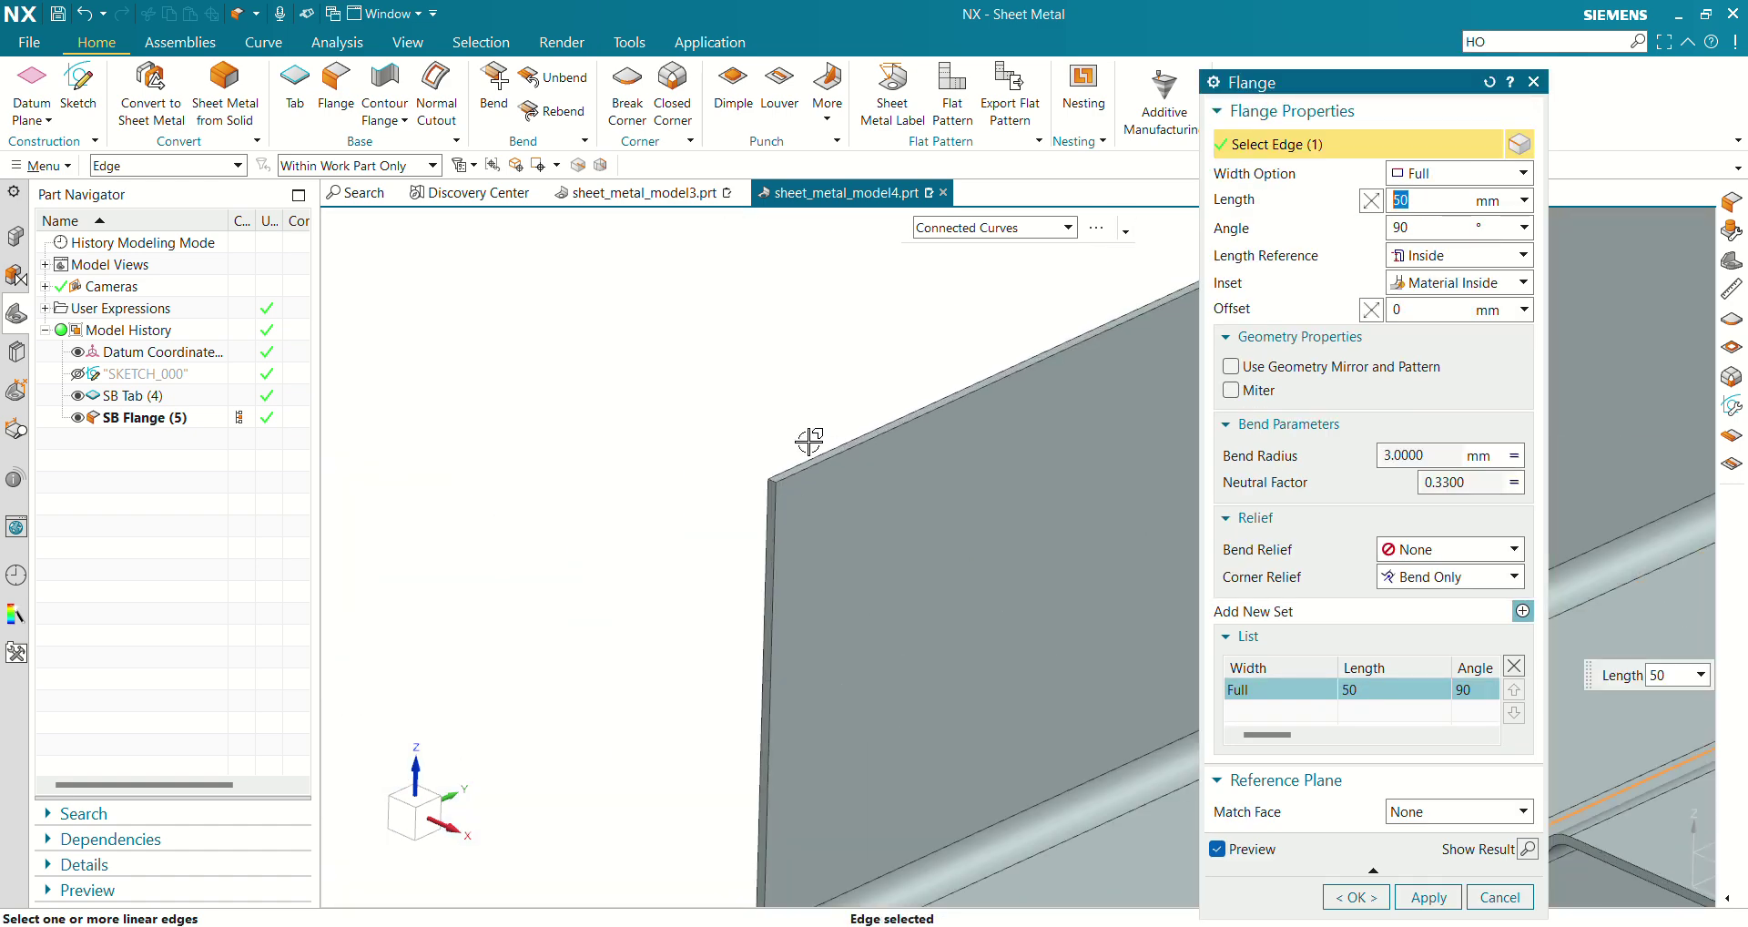
click(813, 448)
scroll(695, 555, down, 4)
middle_drag(695, 555, 612, 593)
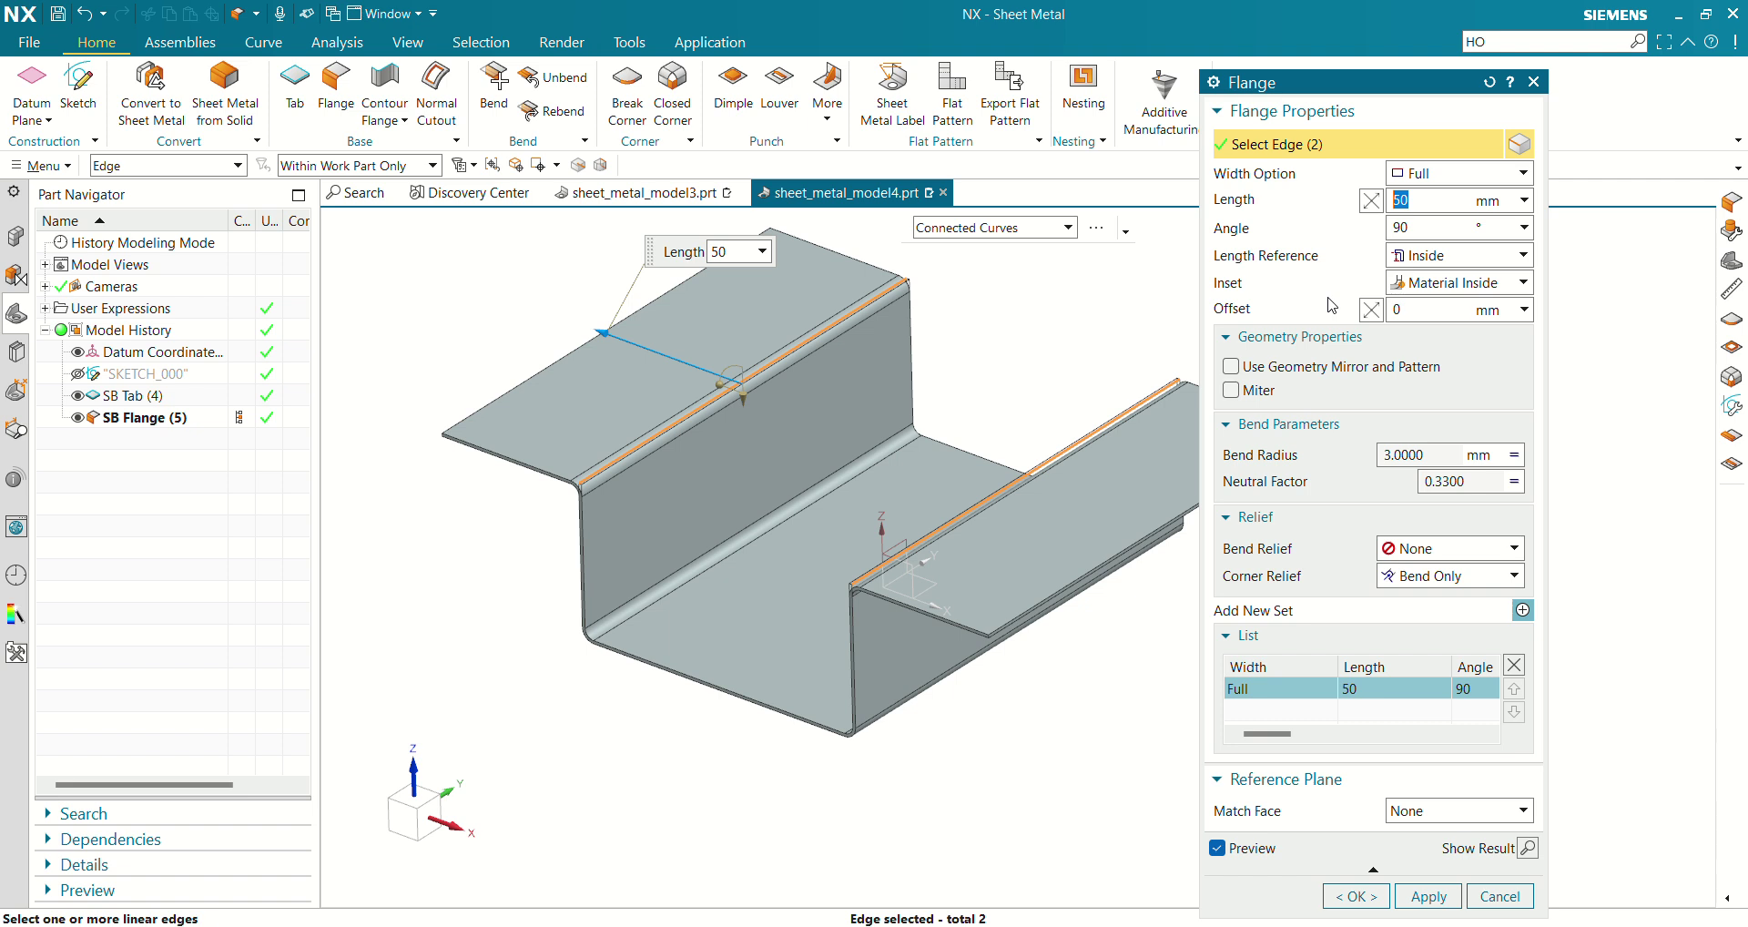
Create the 35 mm outward top flanges and compare with sheet_metal_model3.prt
key(Return)
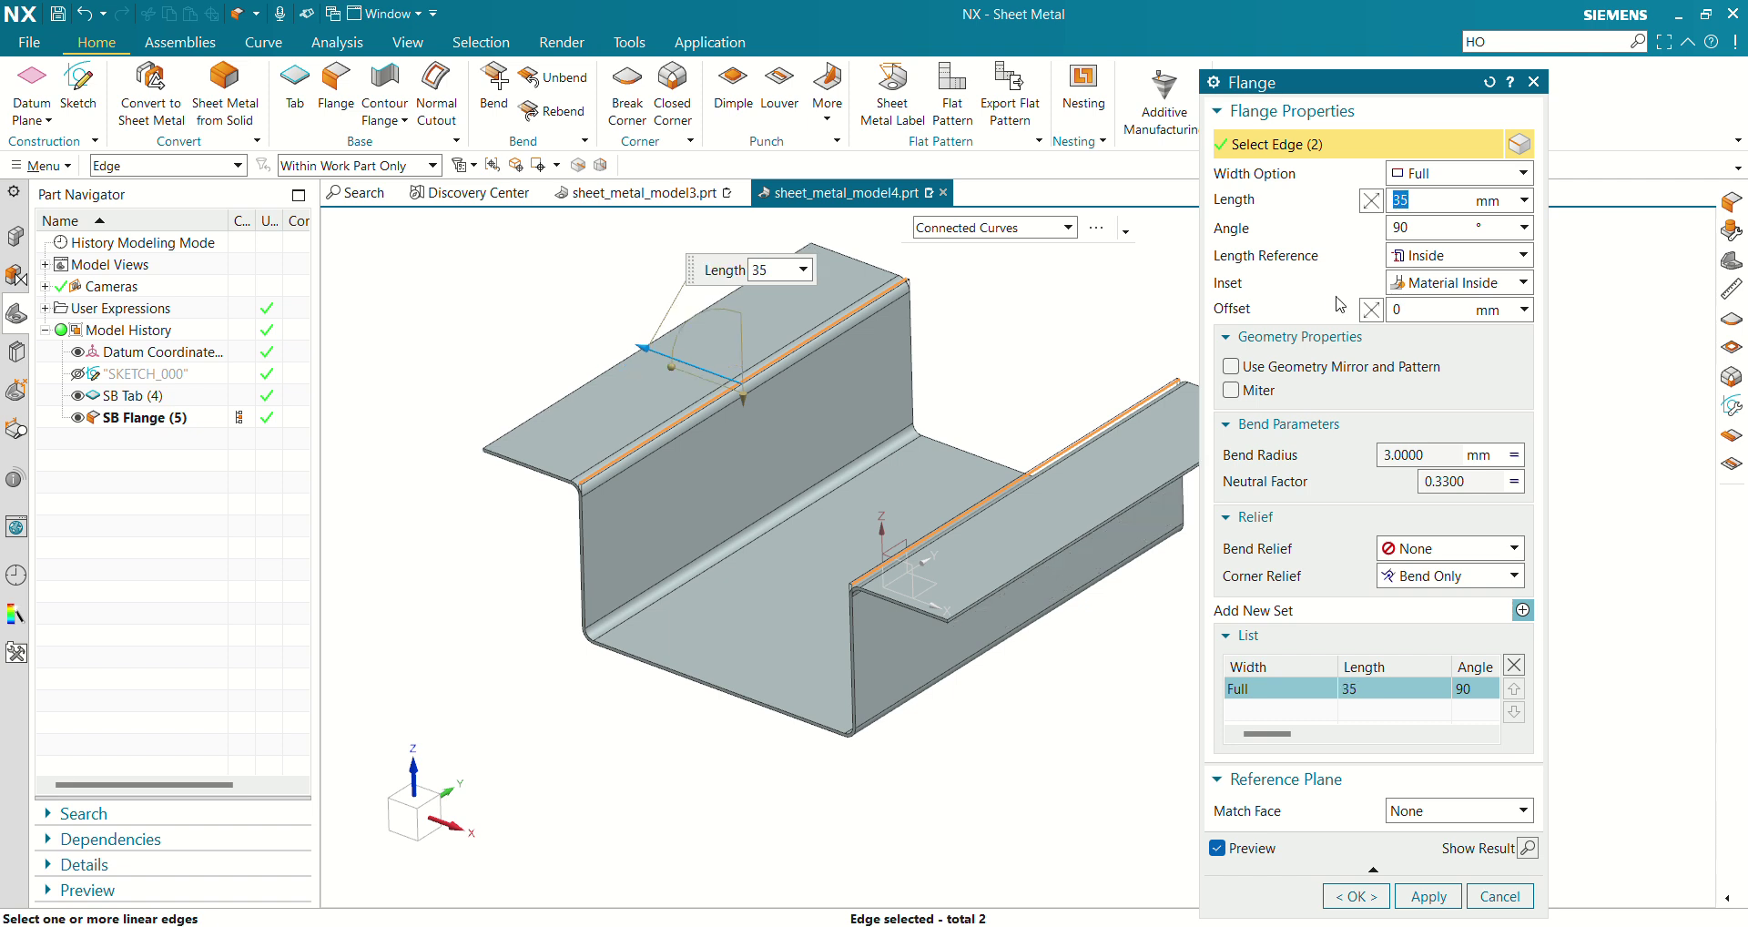
click(1352, 896)
middle_drag(1211, 692, 1042, 583)
click(644, 193)
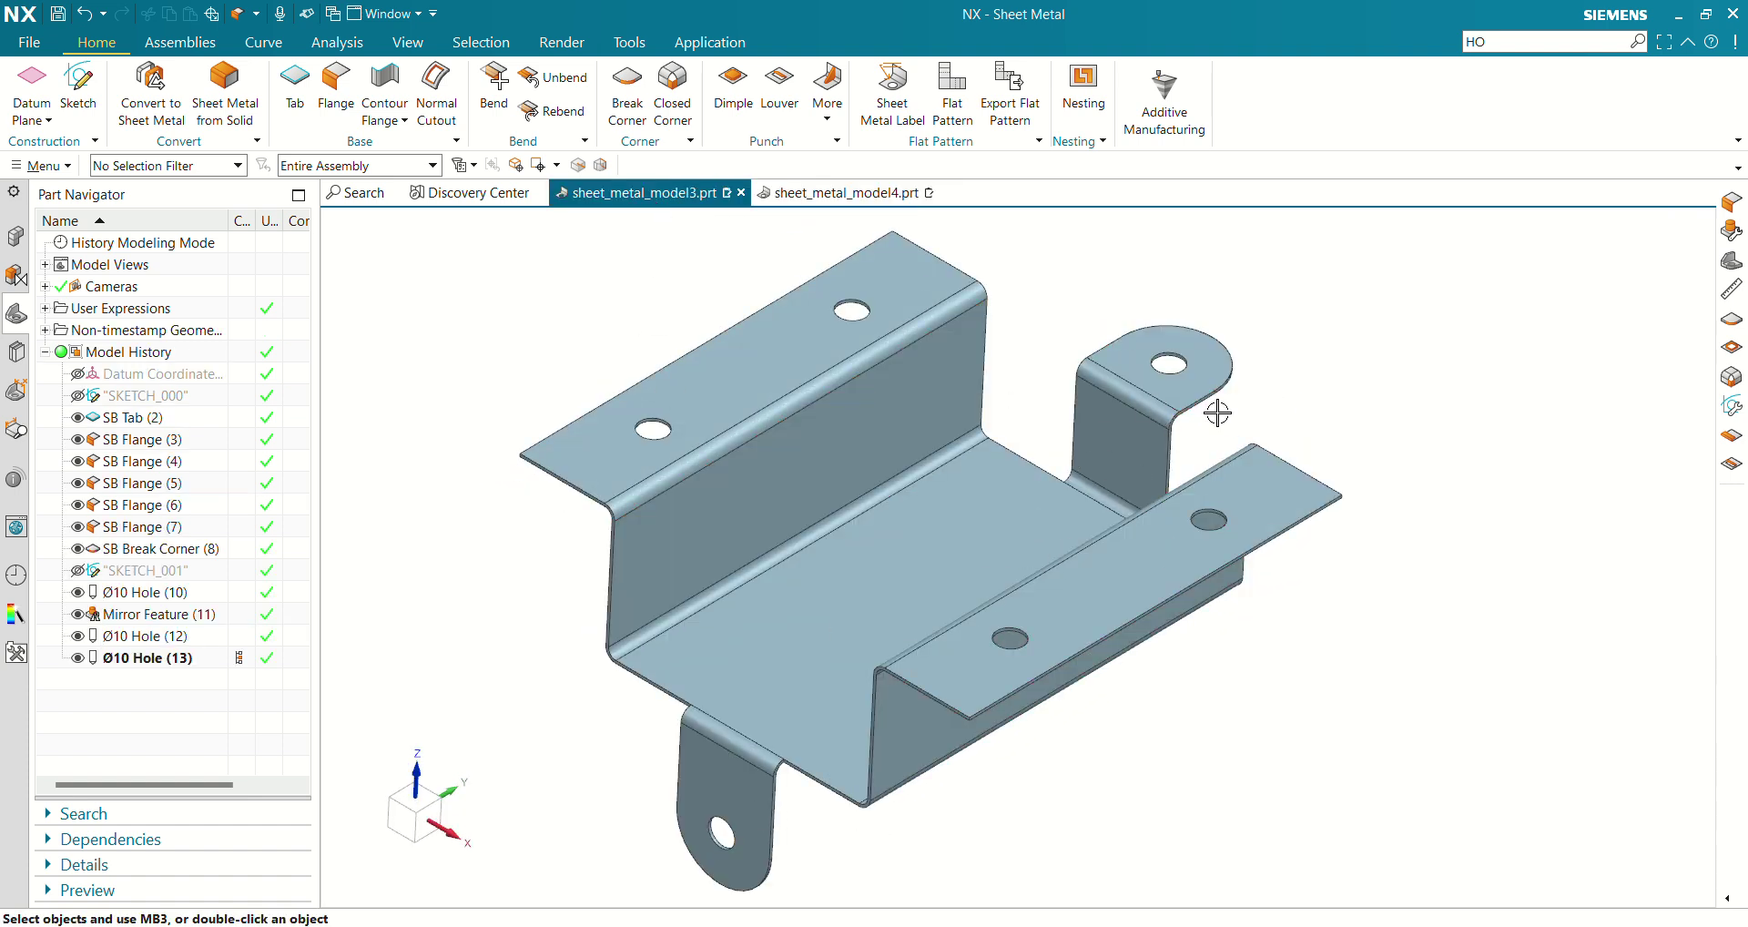
Switch back to sheet_metal_model4.prt, orbit the channel, and launch another Flange
click(824, 193)
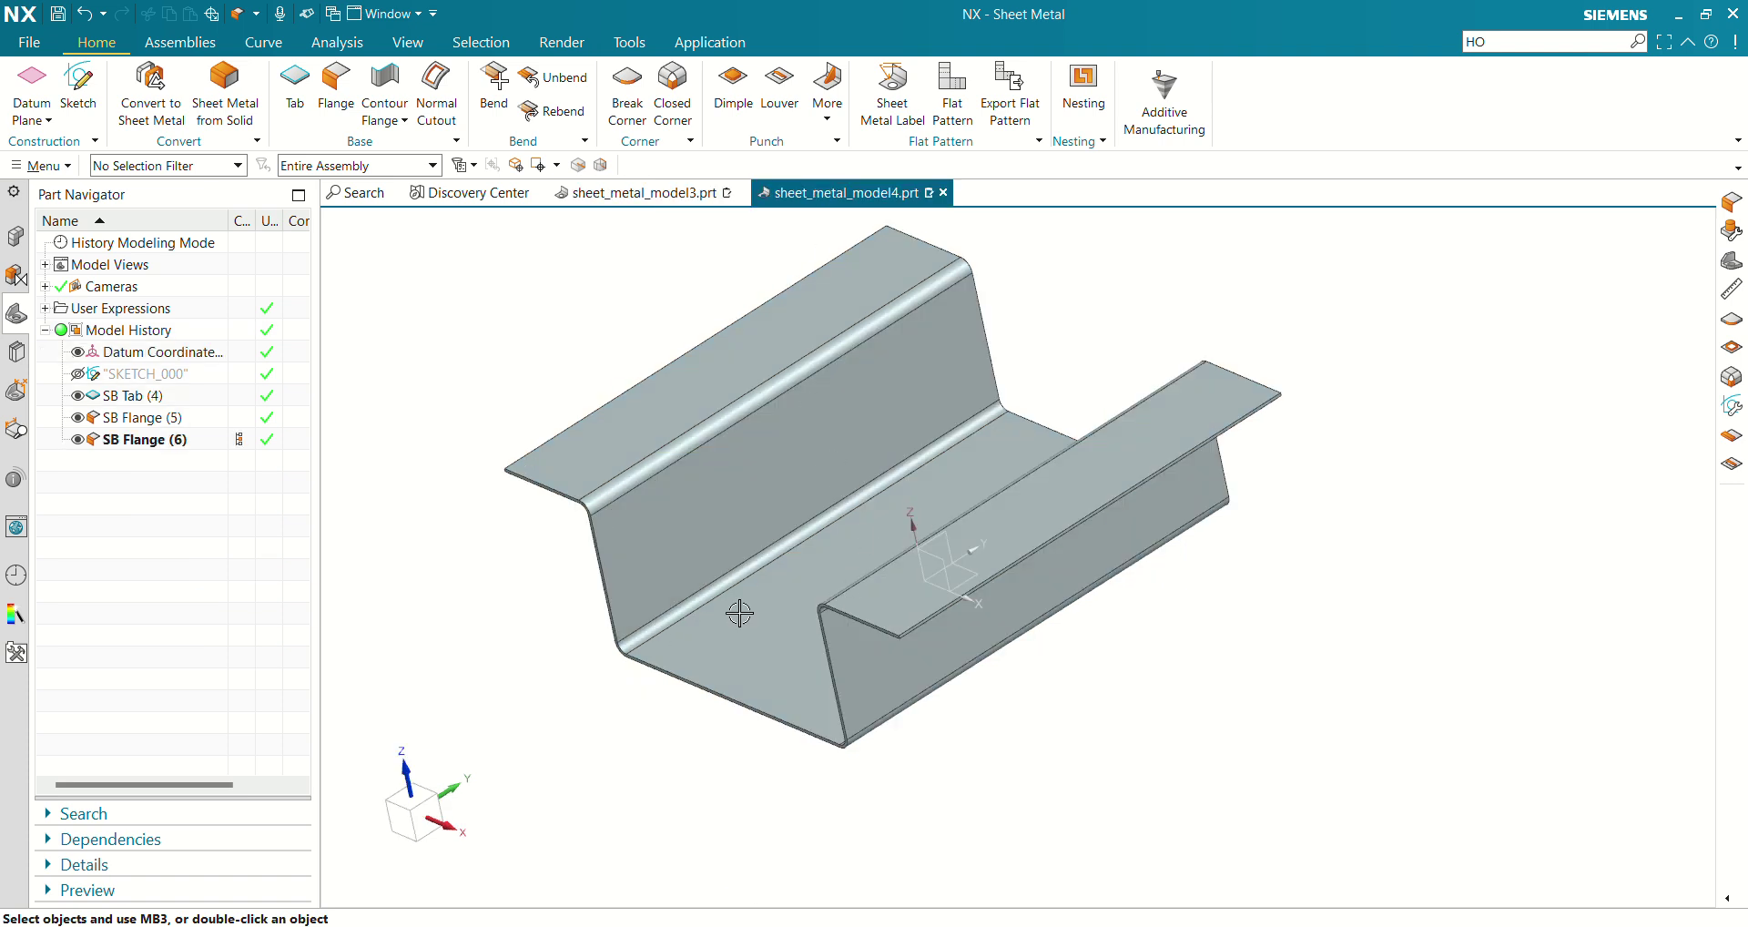
middle_drag(1073, 449, 1129, 429)
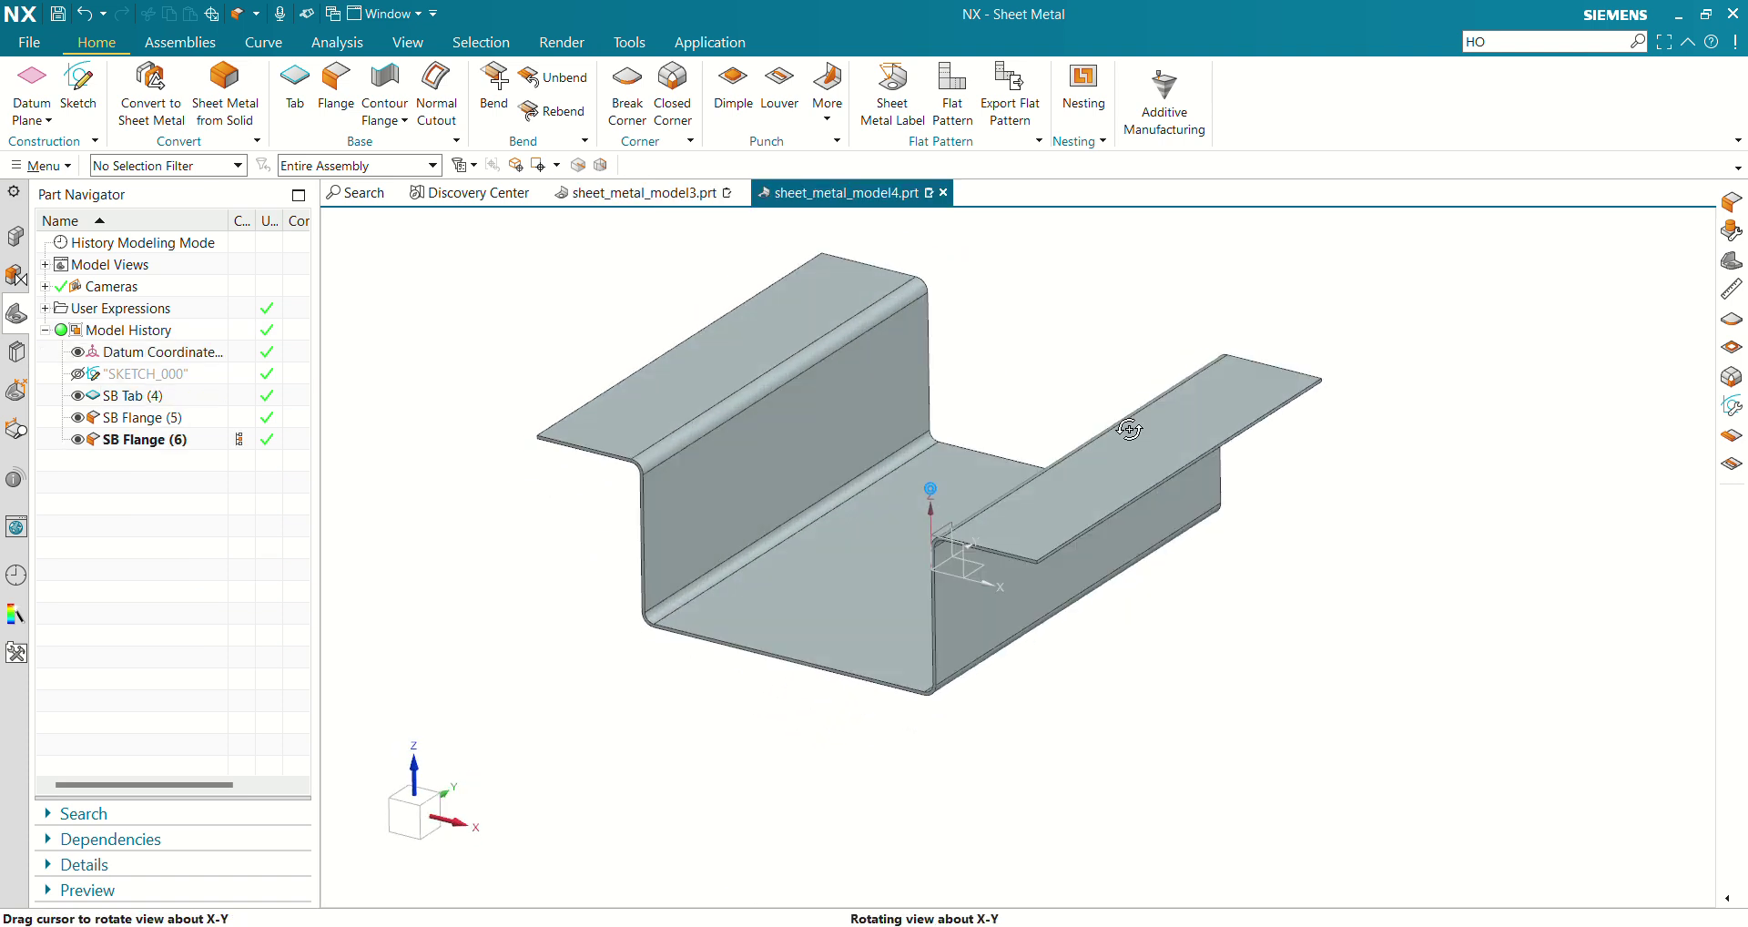
scroll(567, 740, up, 2)
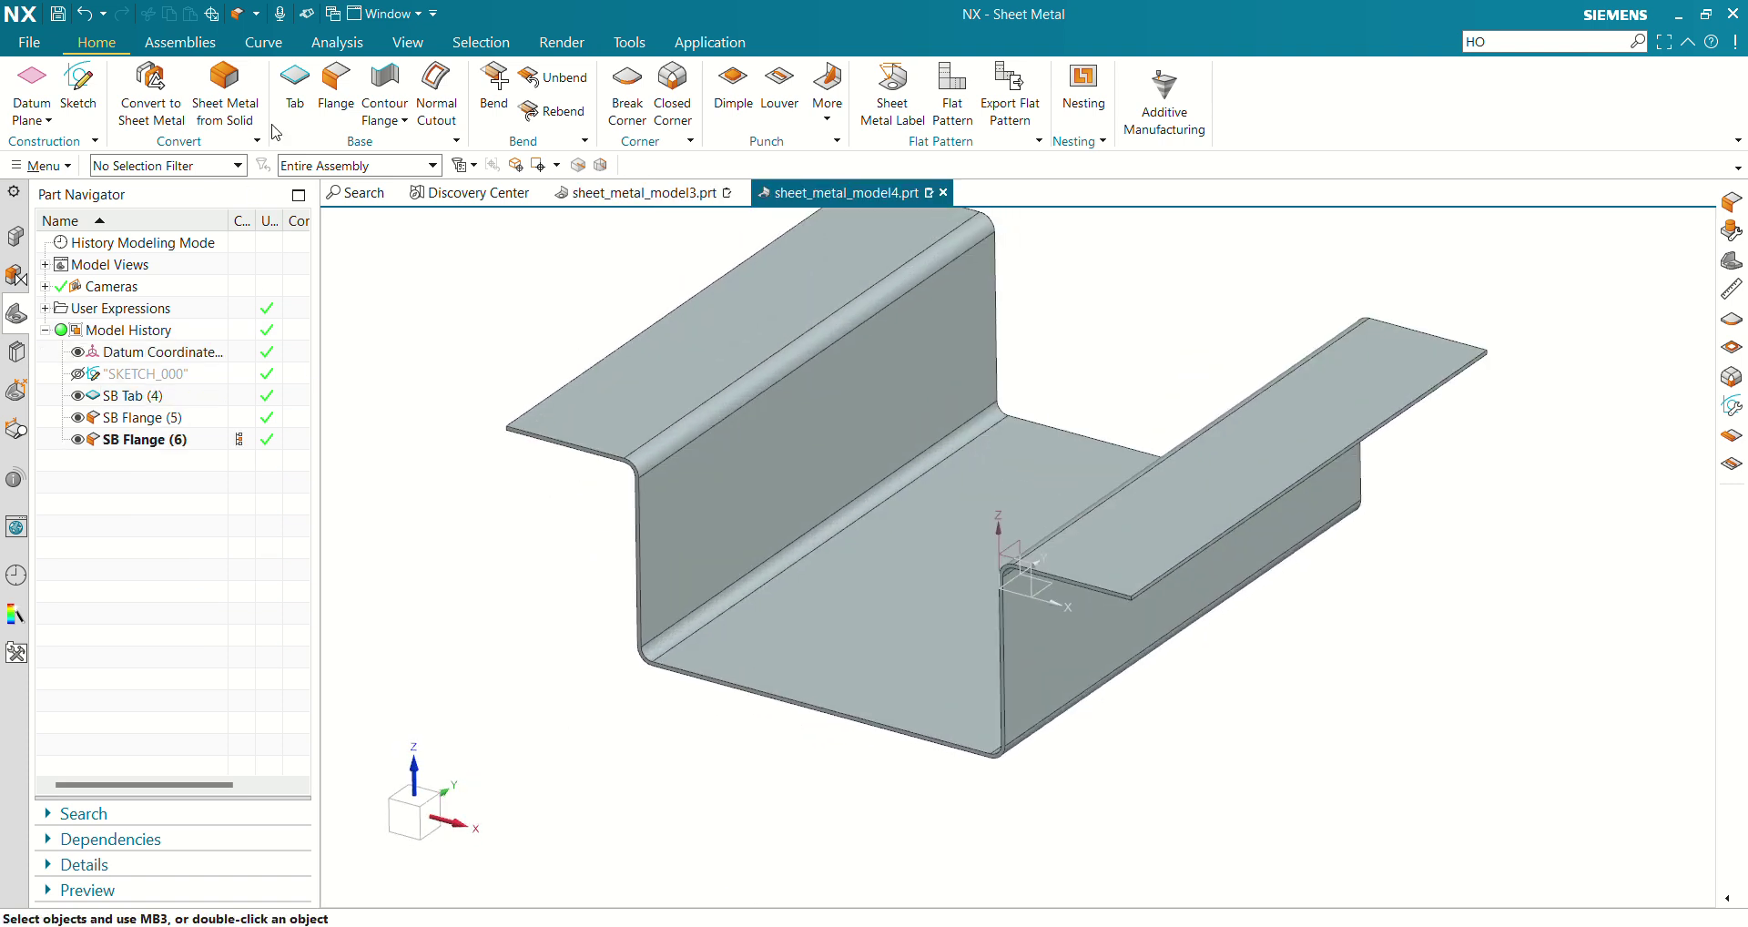
click(336, 91)
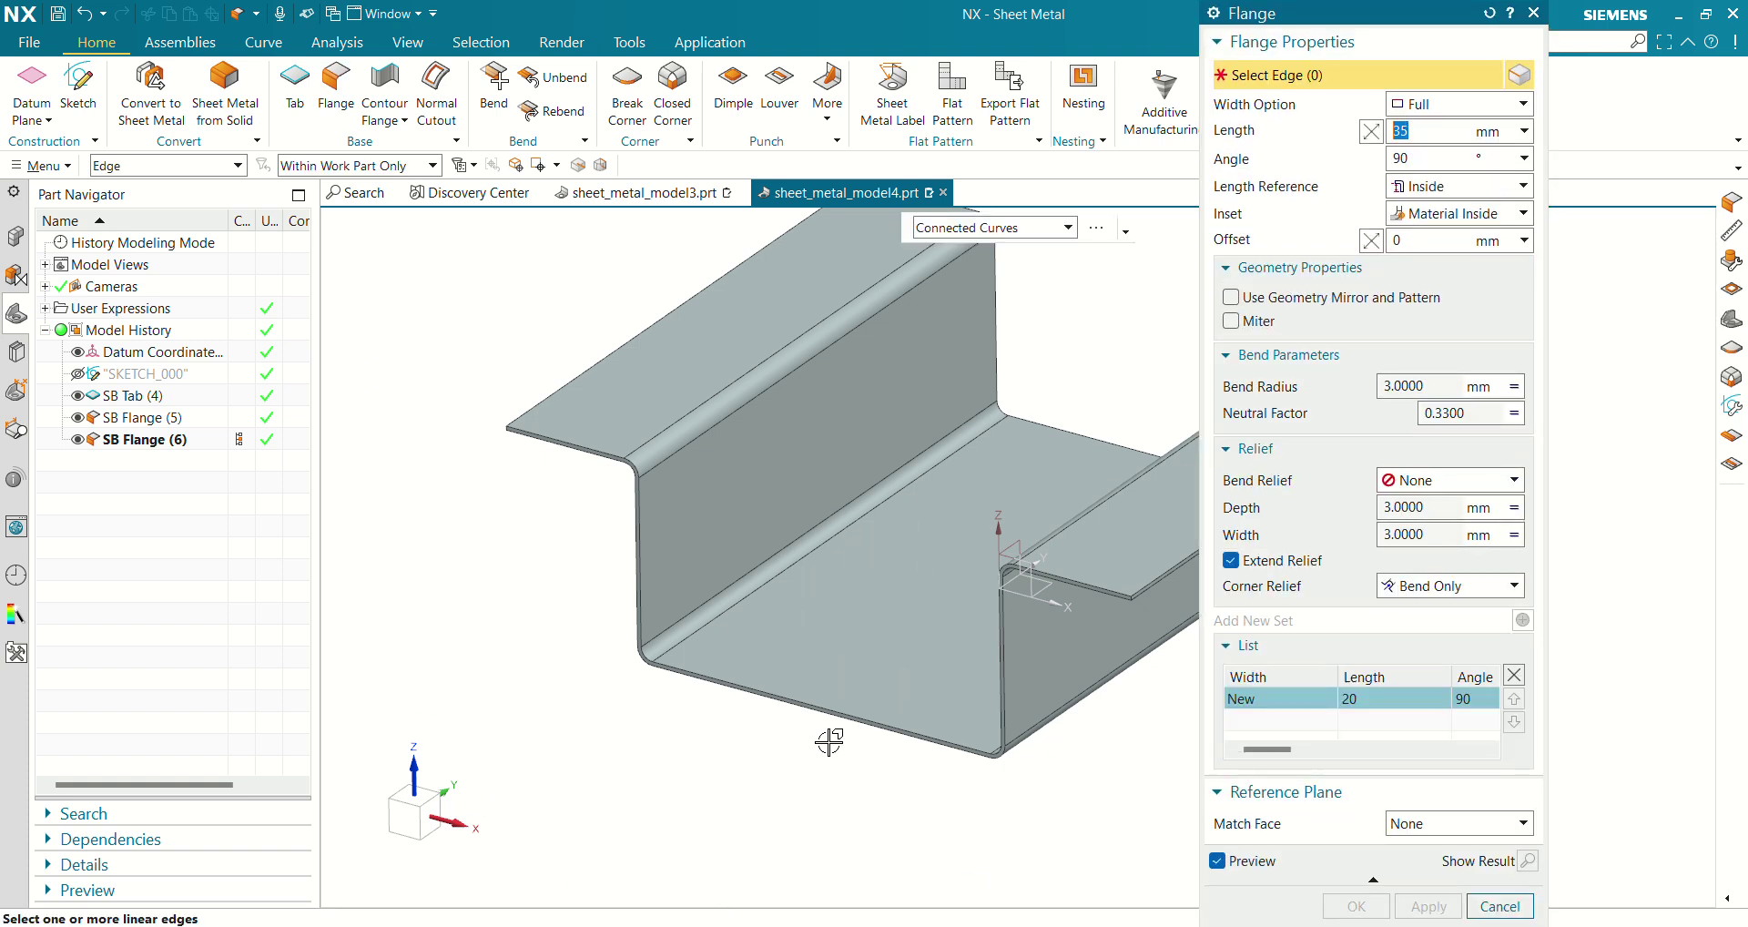
Pick a base tab edge and center a 35 mm-wide flange on it
scroll(832, 739, up, 3)
click(819, 669)
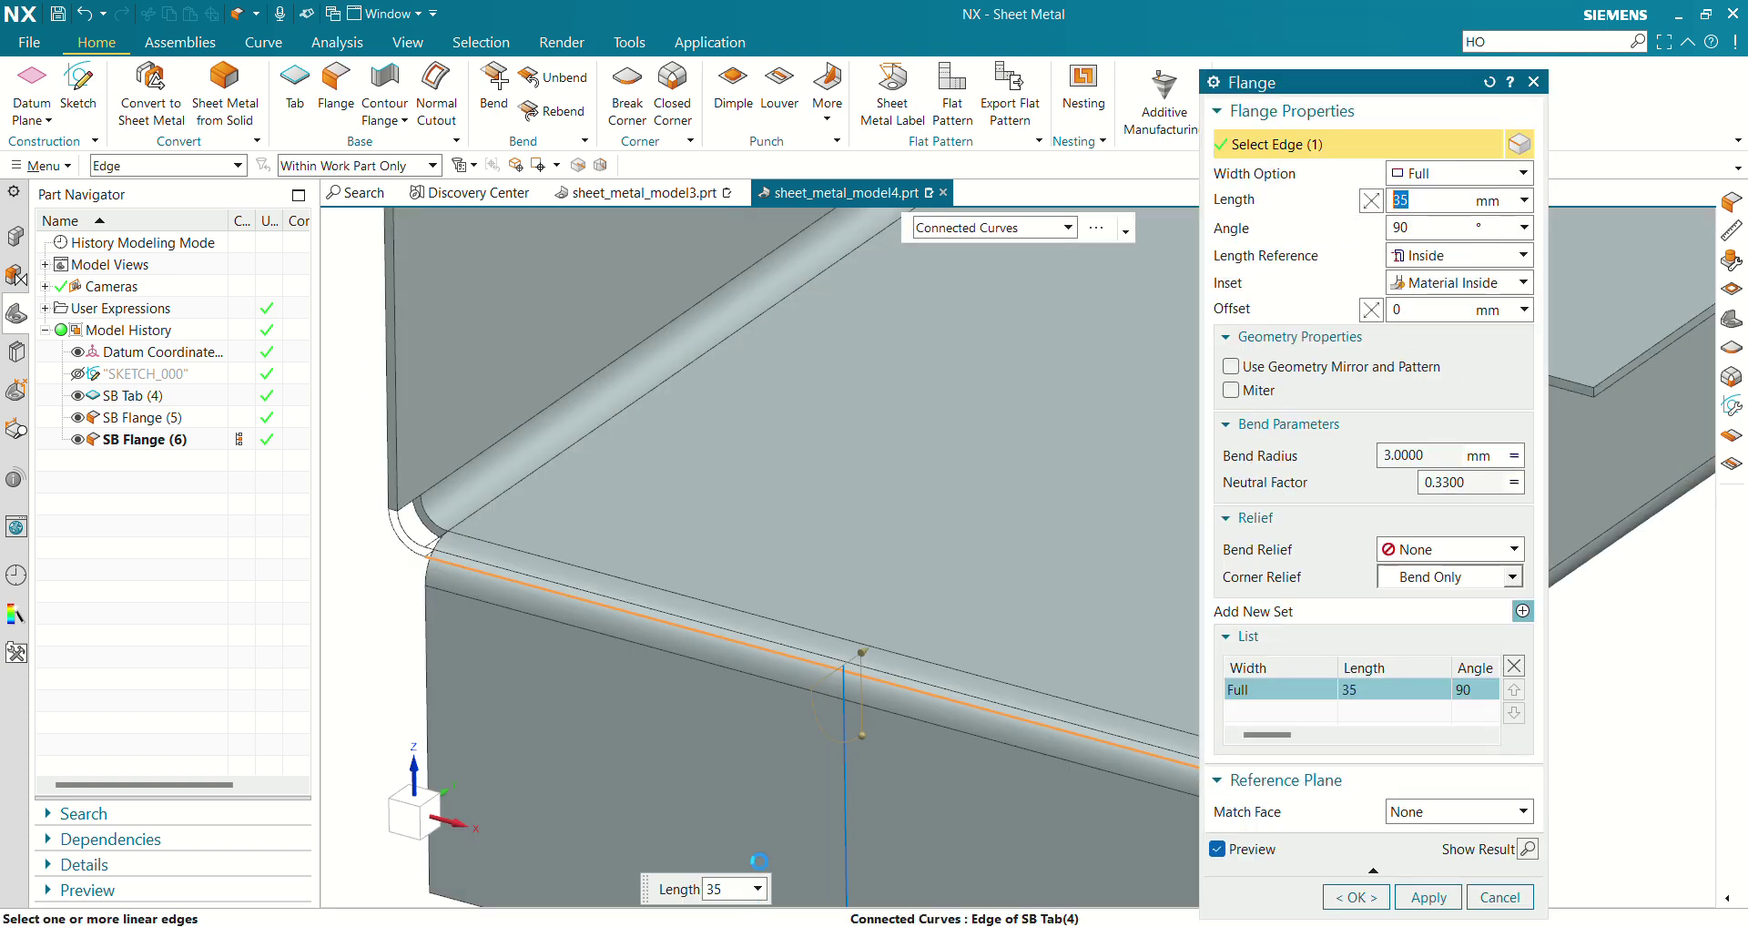
scroll(706, 656, down, 3)
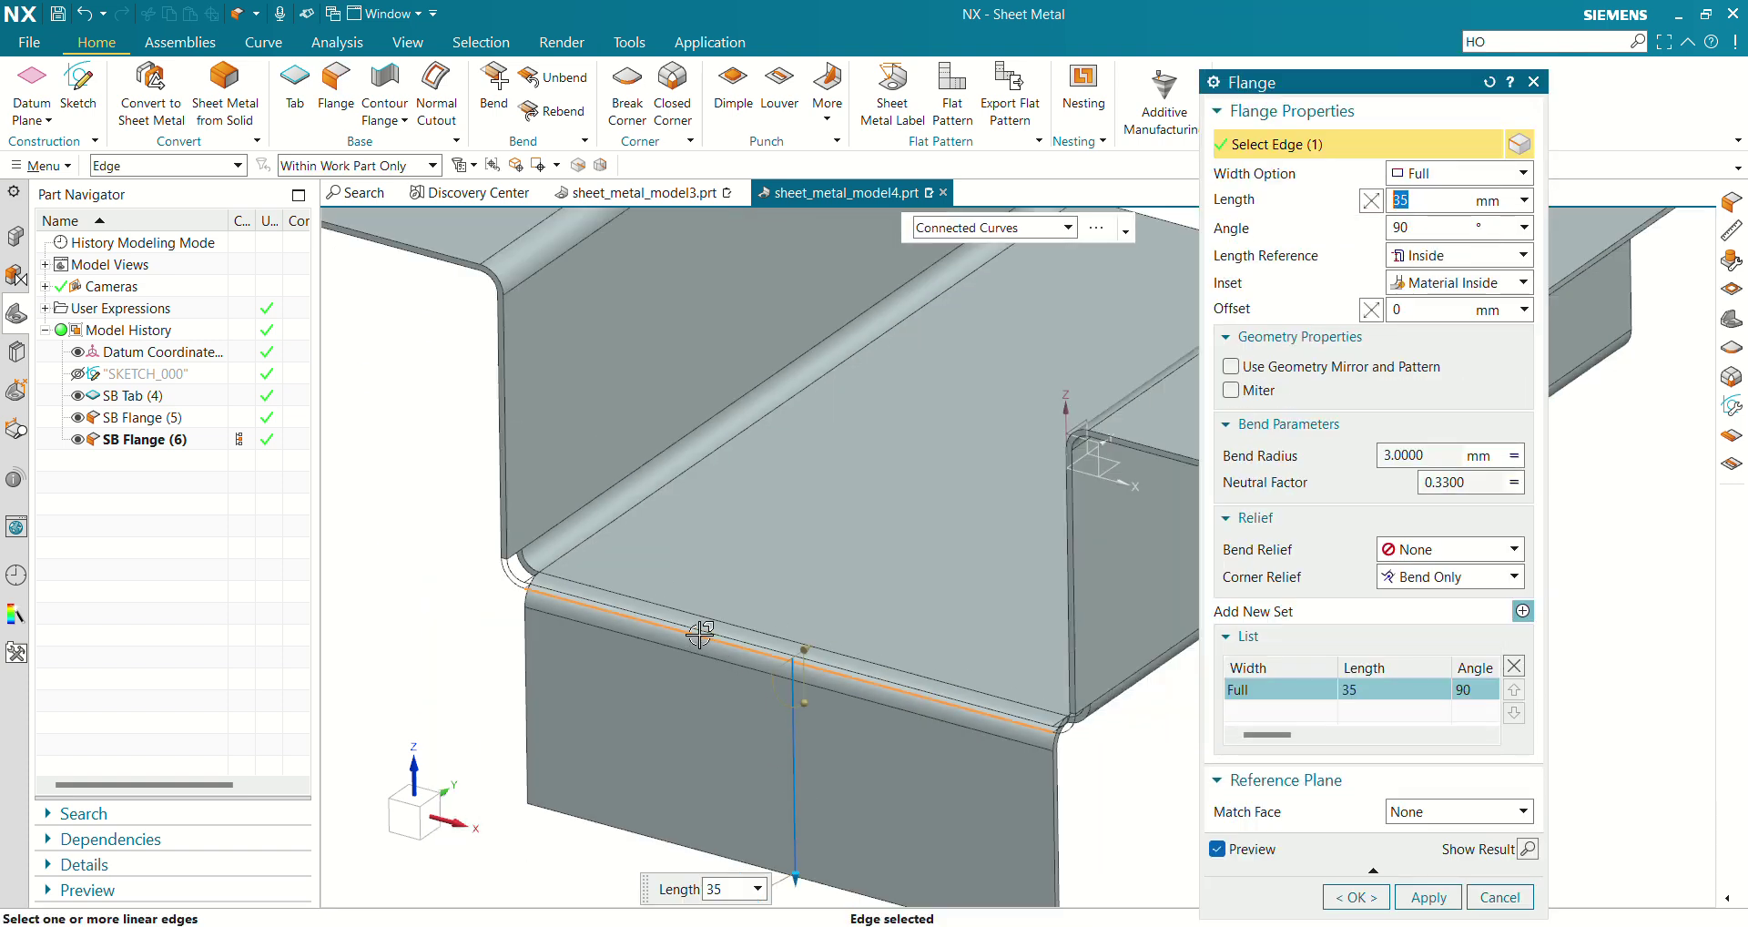
click(1437, 175)
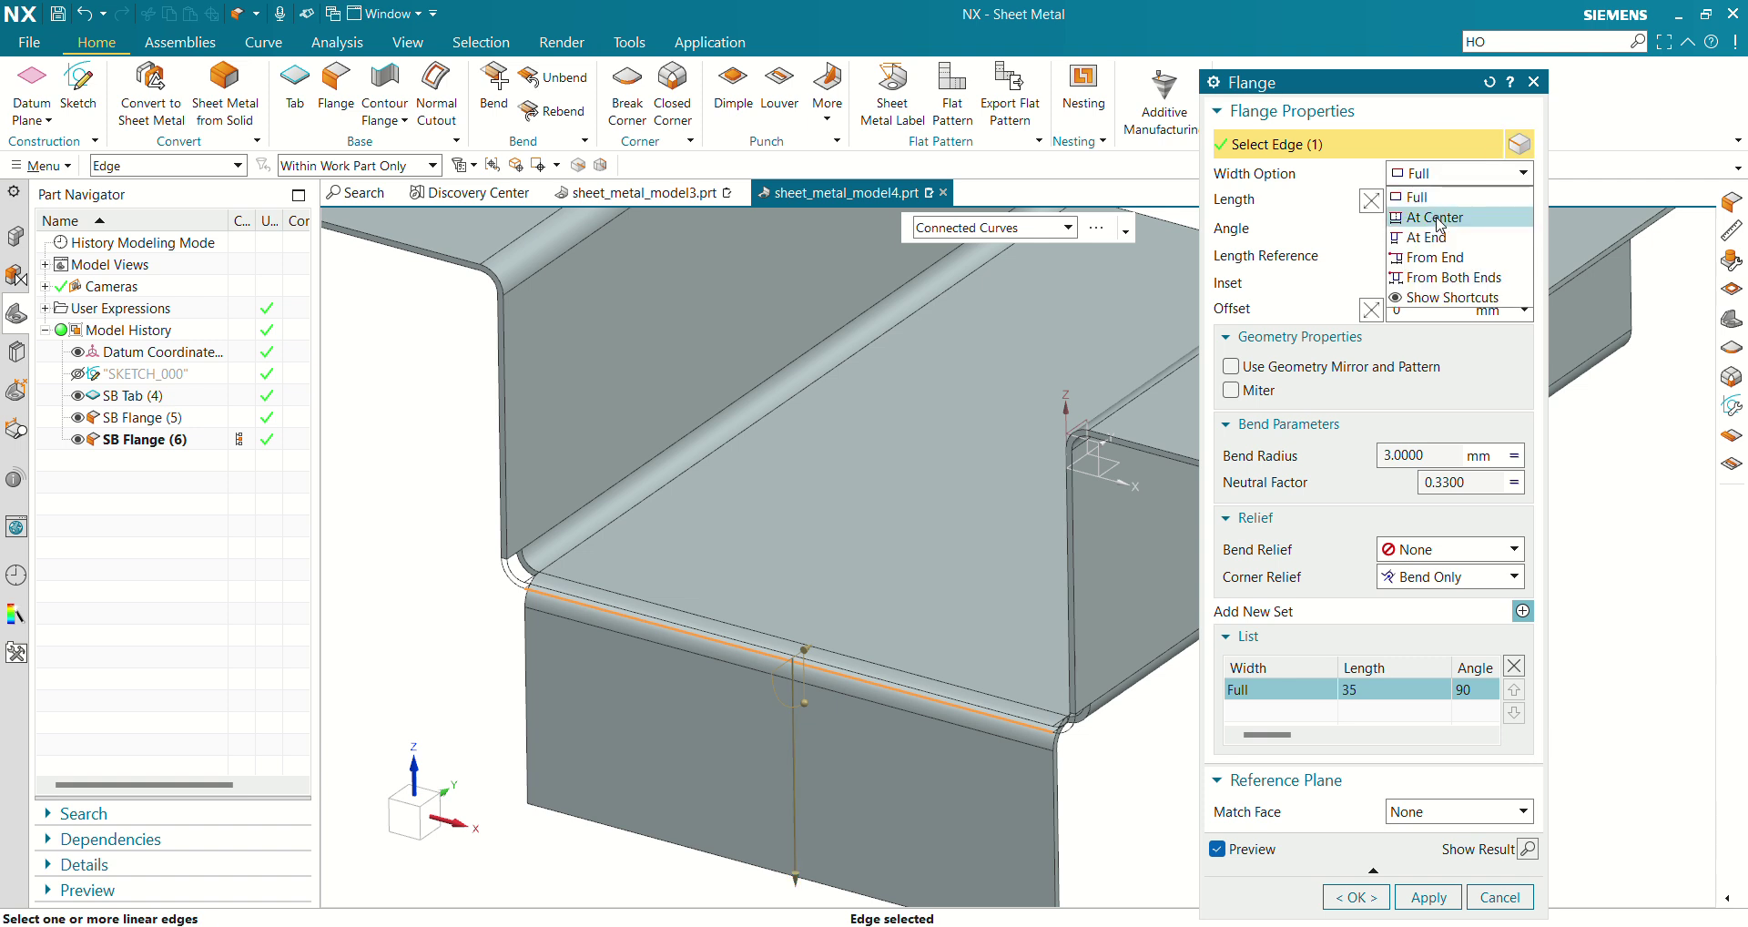
click(1441, 221)
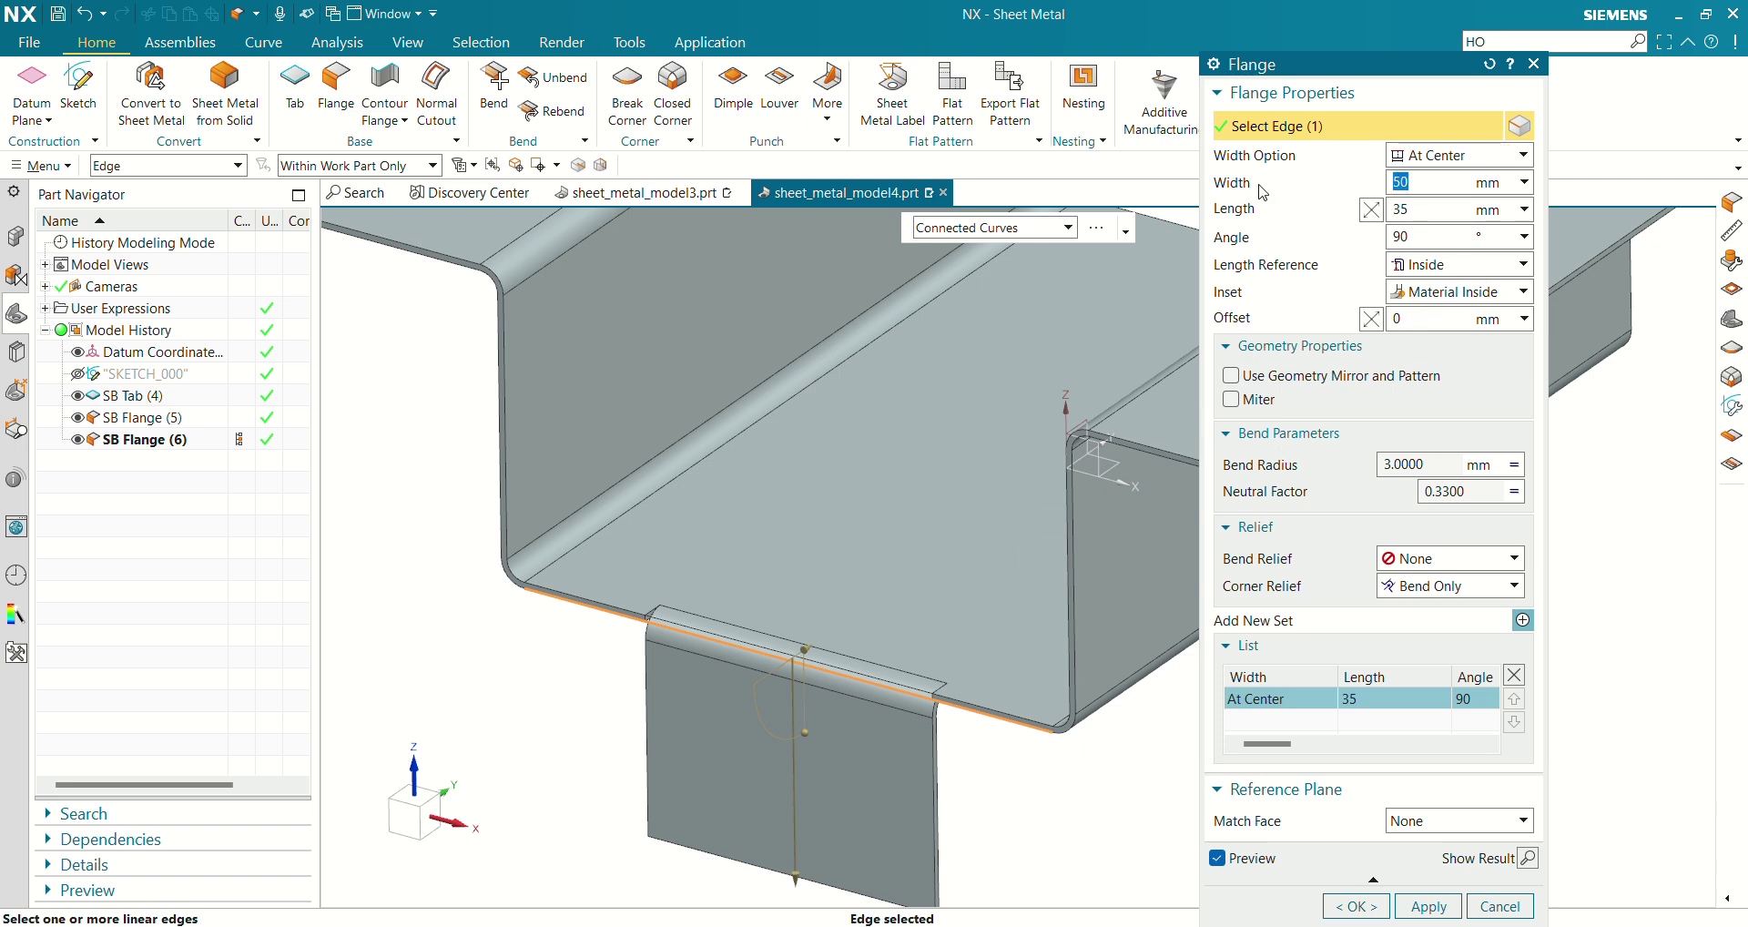
text(35)
key(Return)
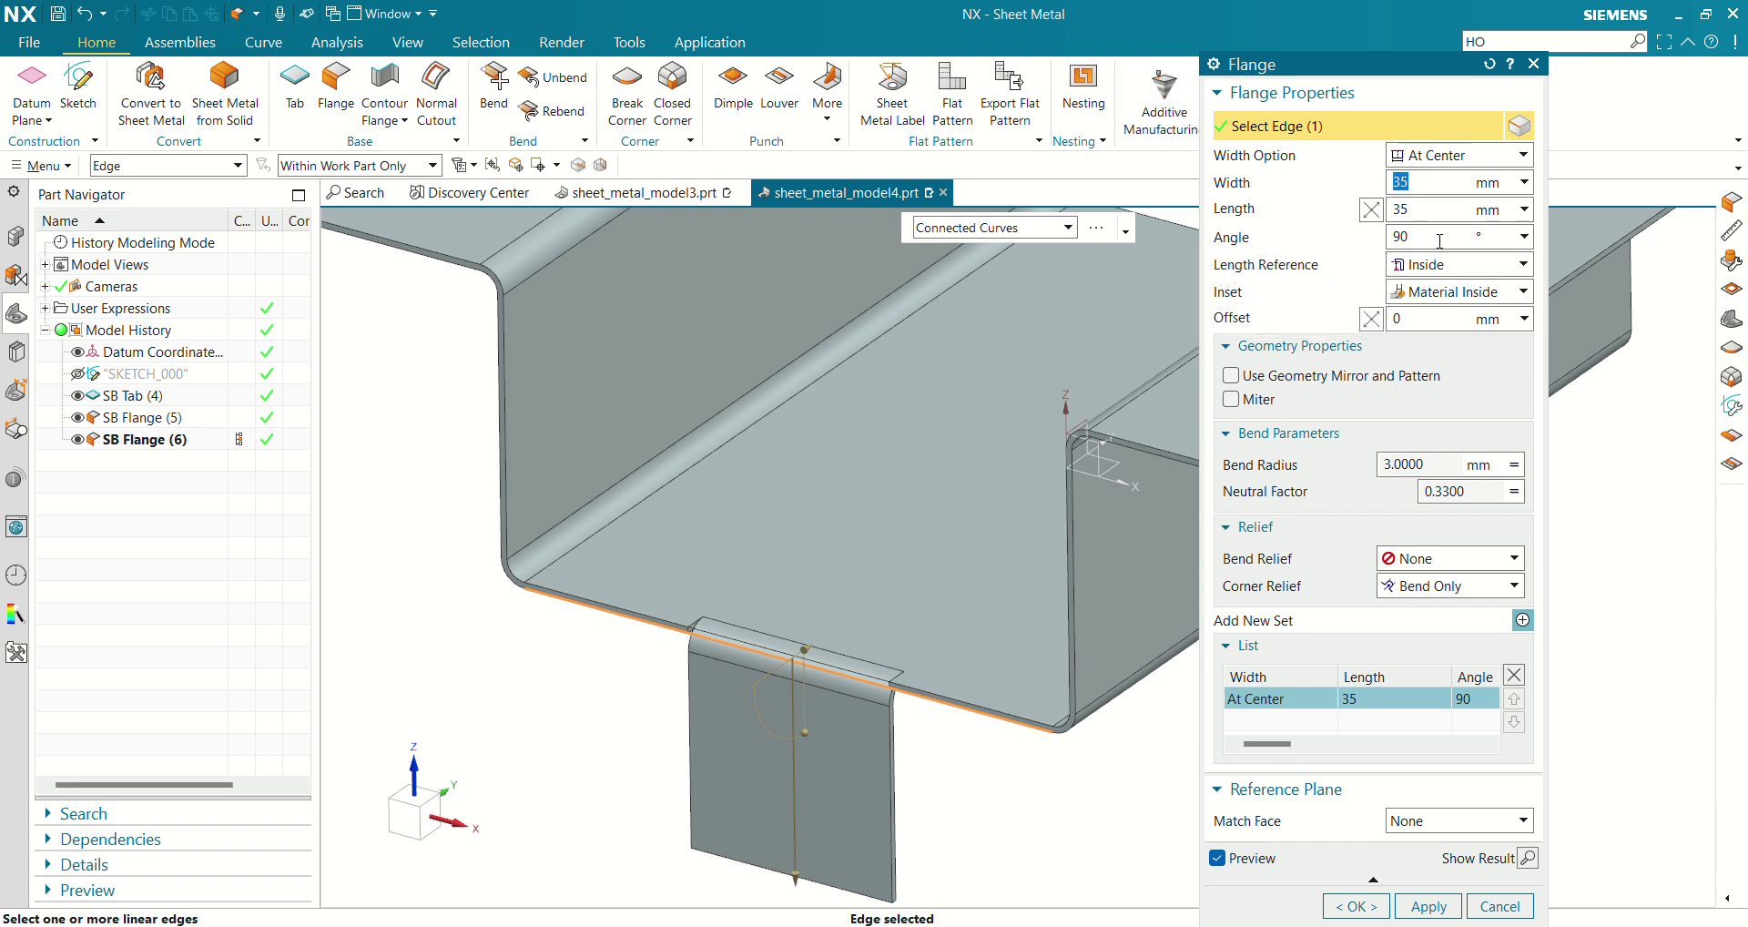
Set the length reference to Outside and the inset to Bend Outside
click(1461, 266)
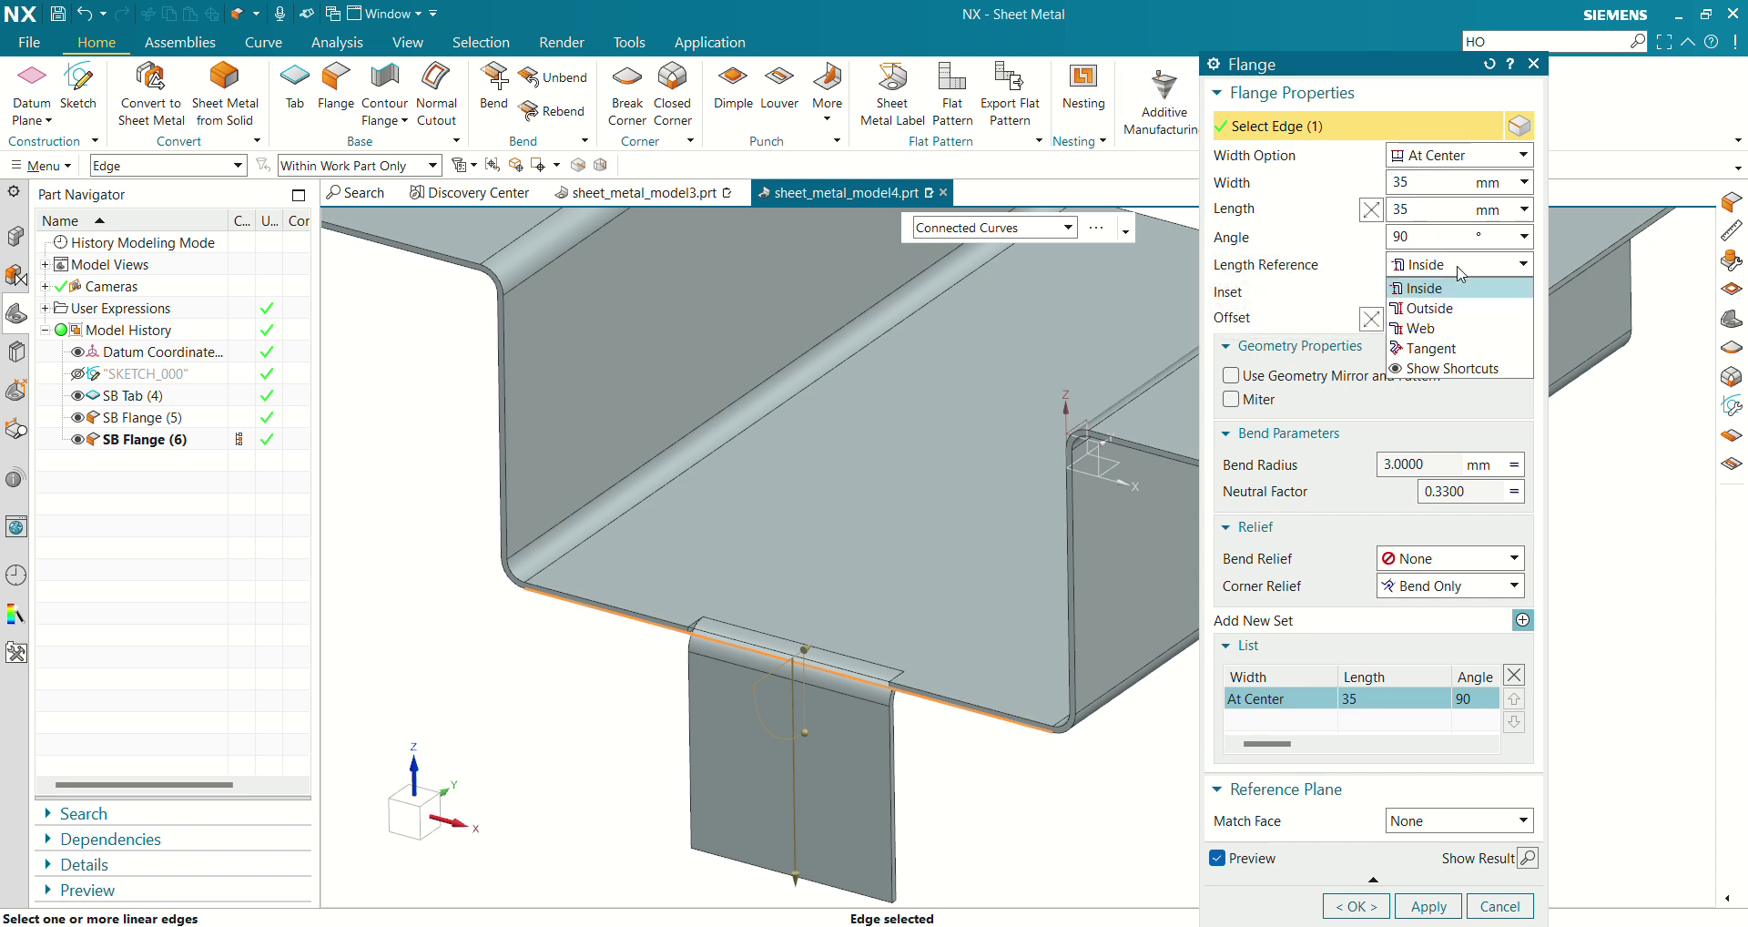
click(1447, 310)
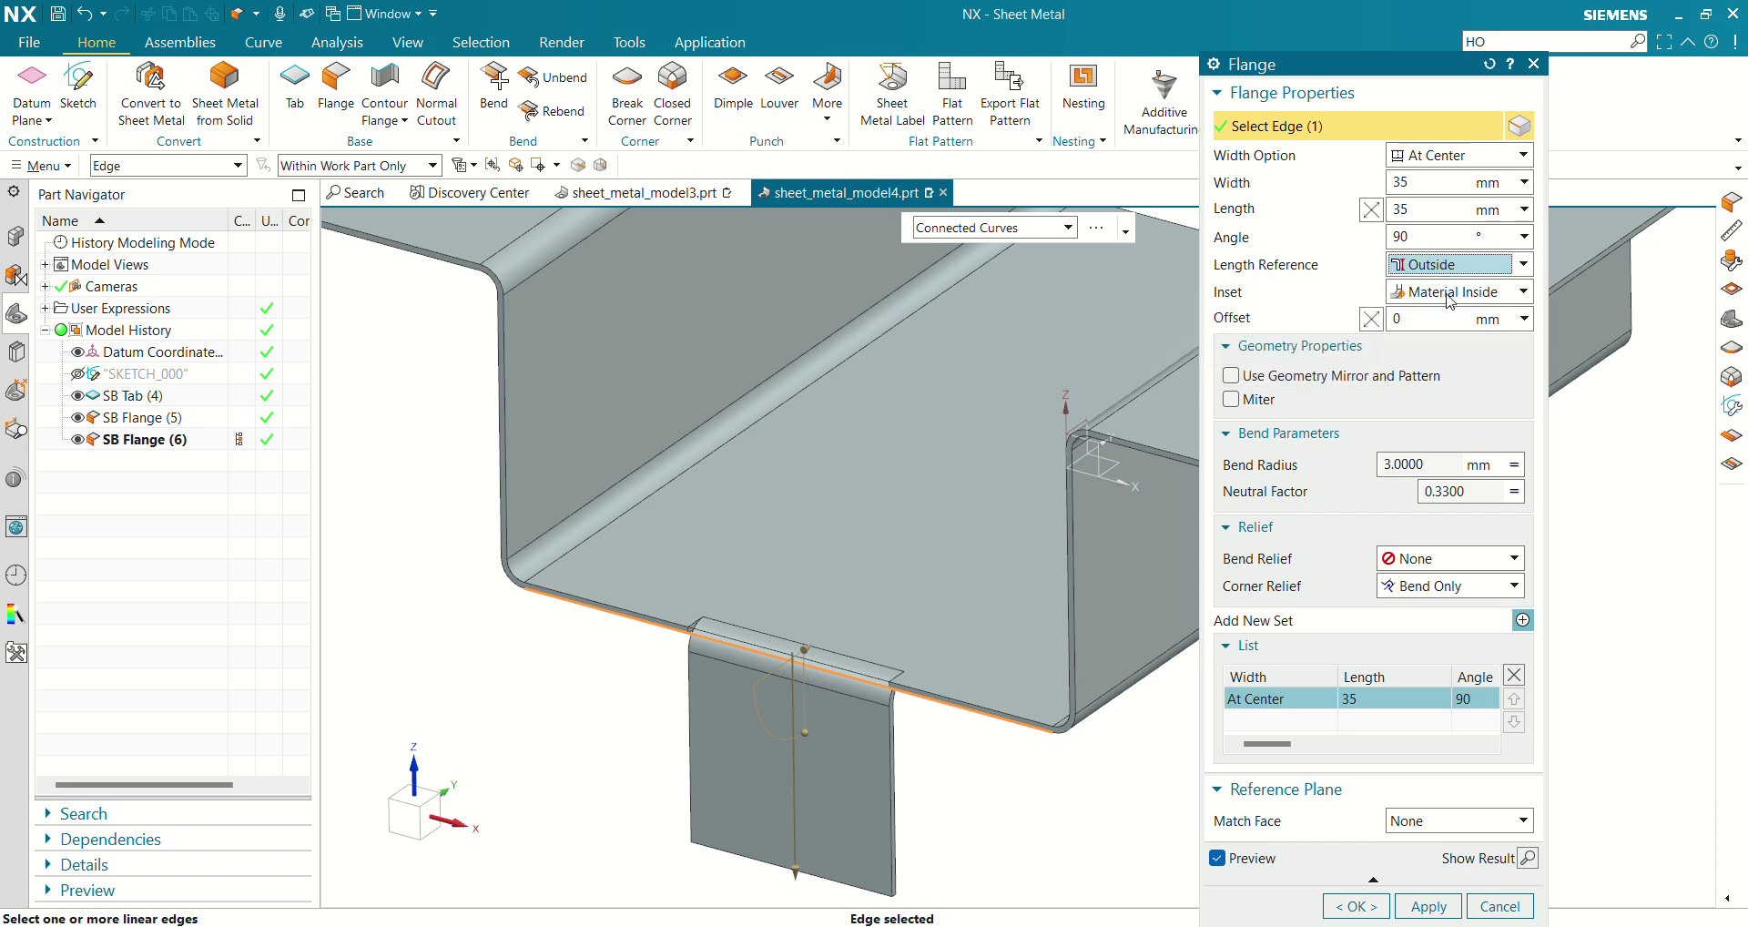
click(1443, 292)
click(1459, 333)
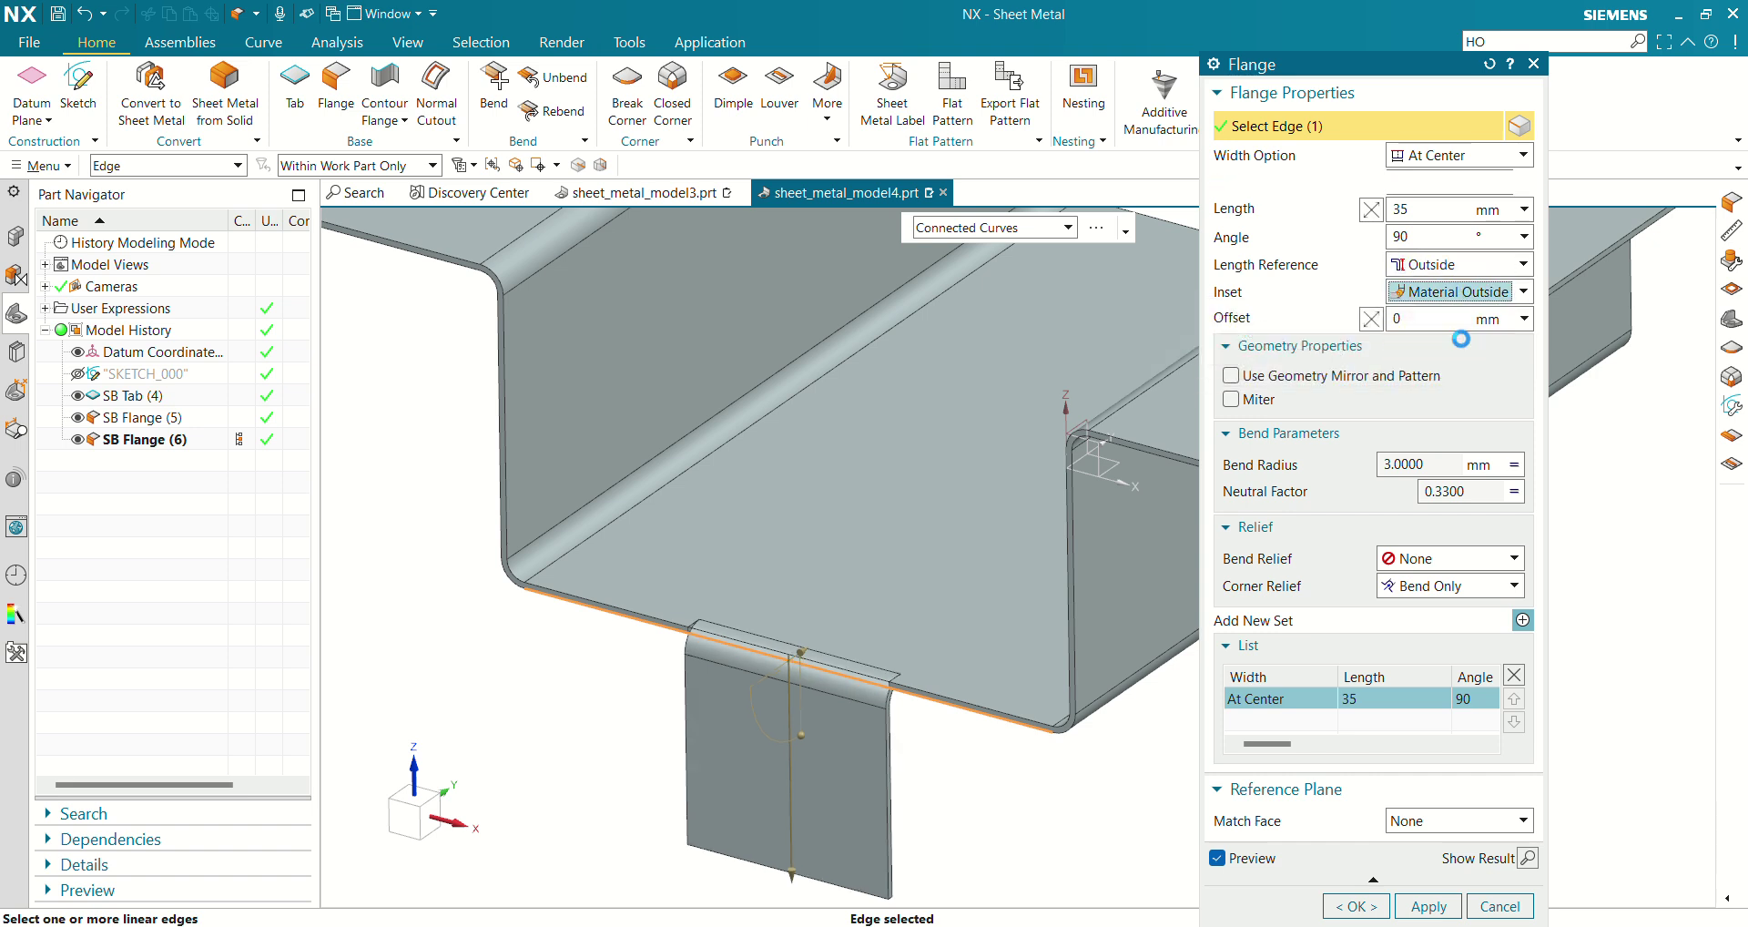
click(1427, 299)
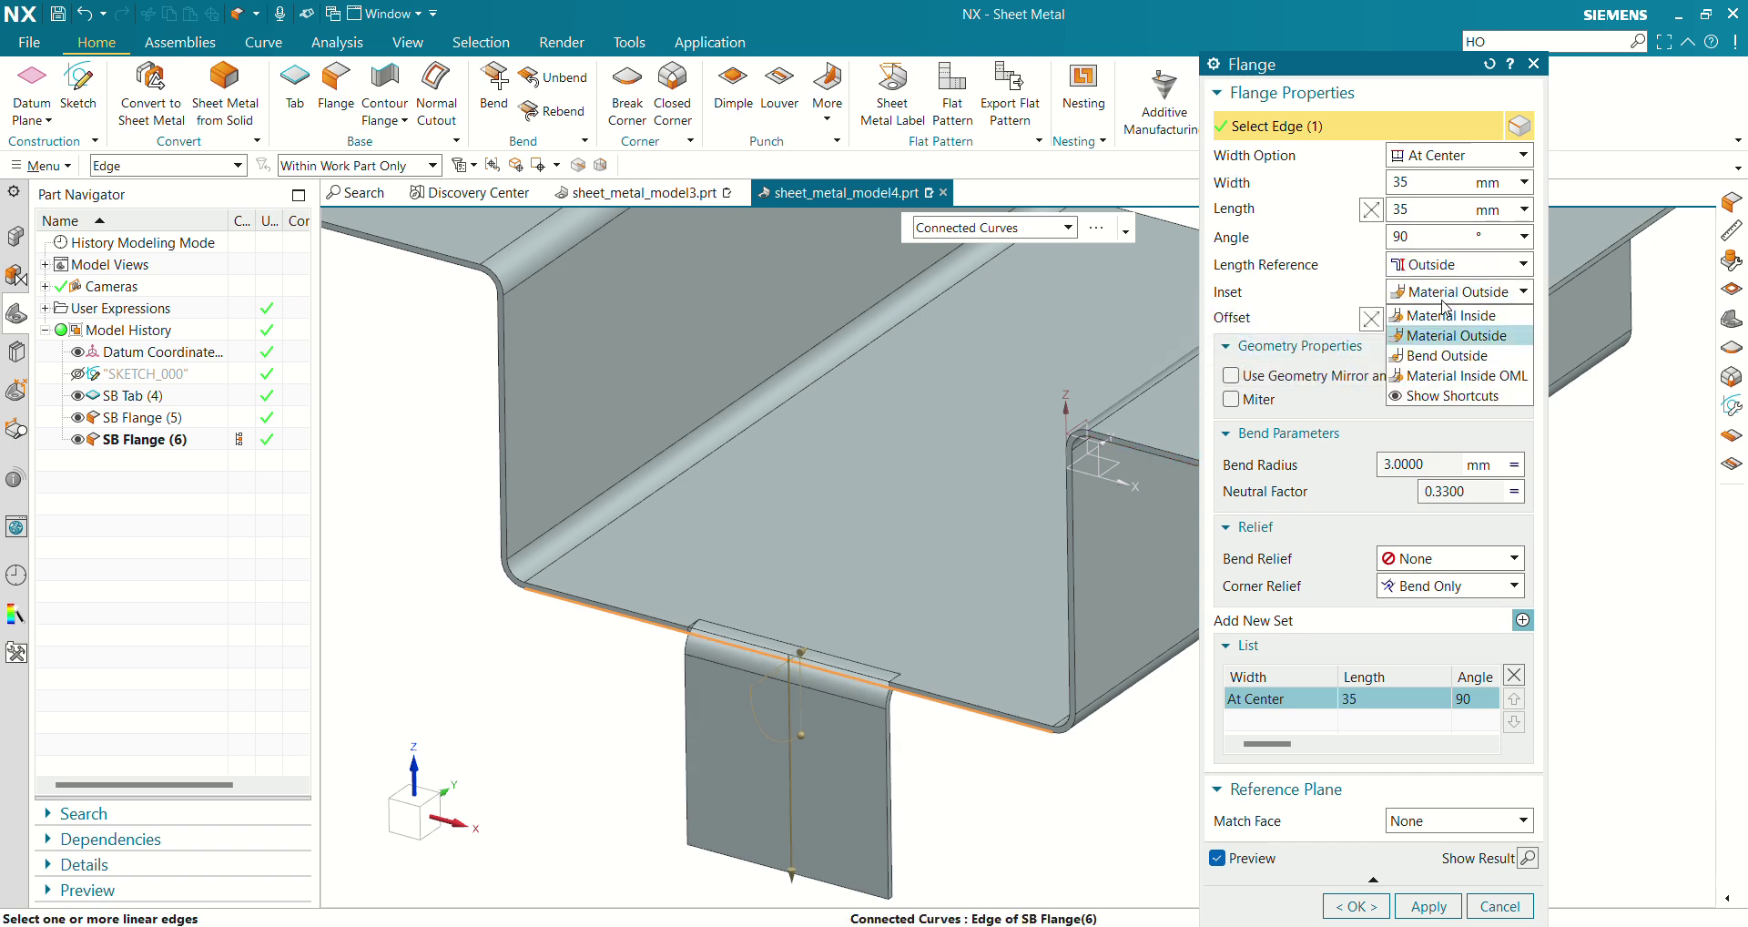
click(1446, 356)
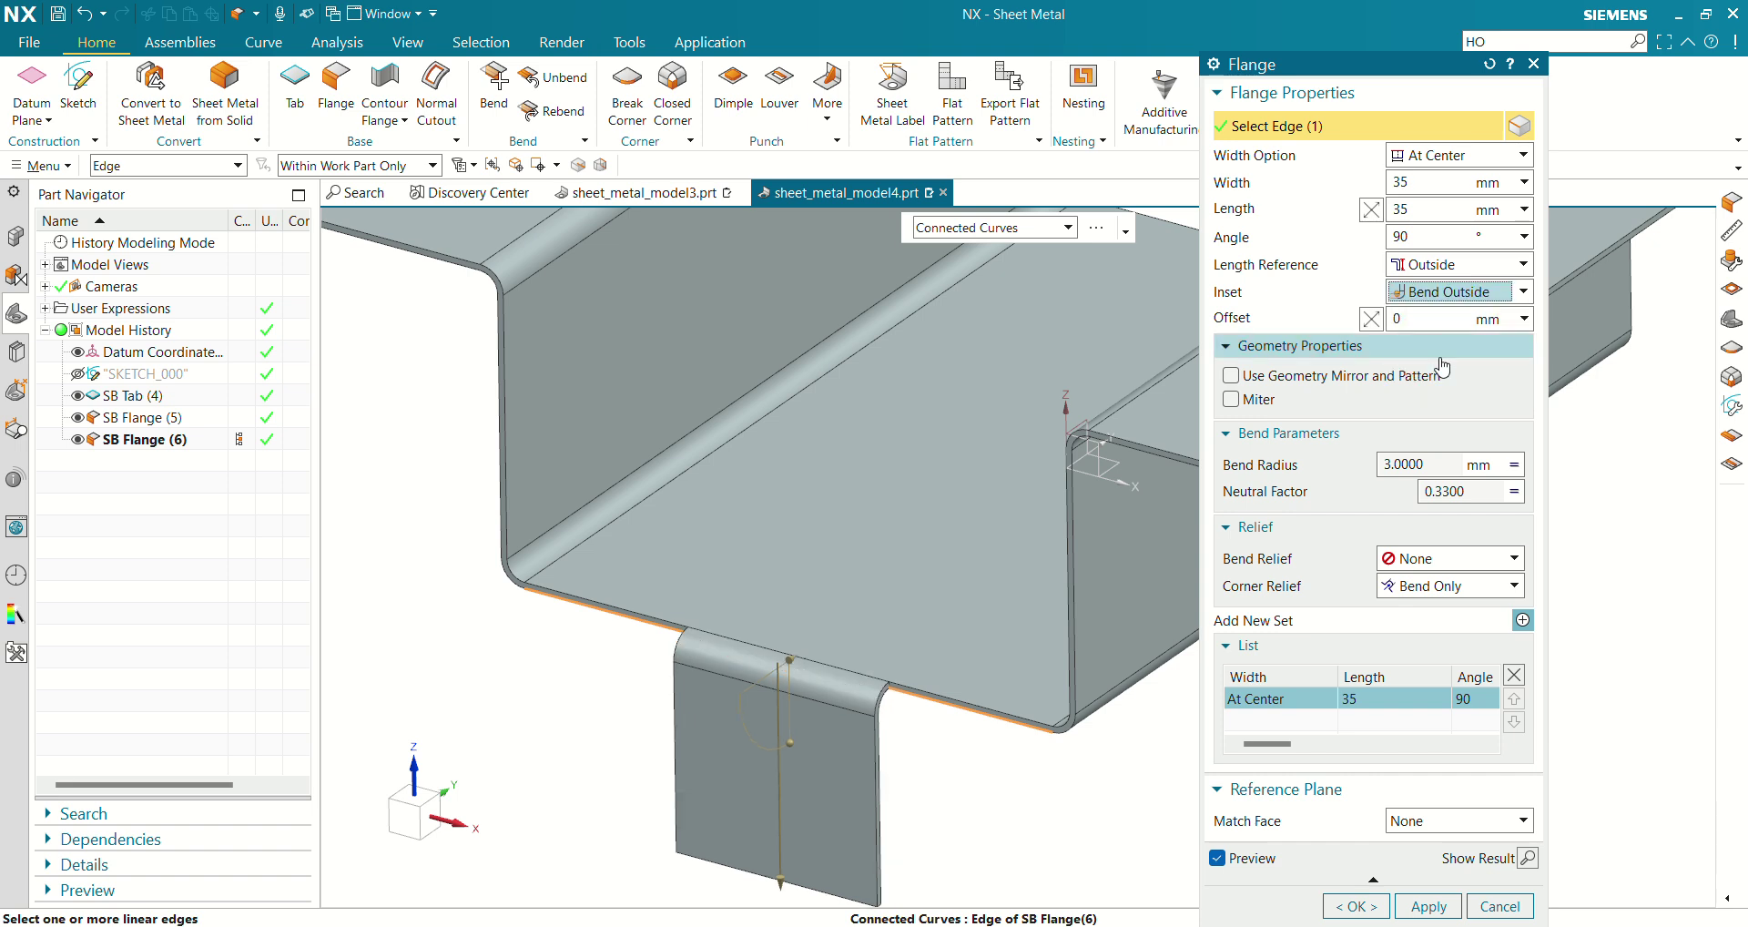
Set the flange length to 50 mm and create the flange
middle_drag(915, 796, 769, 643)
scroll(765, 557, up, 2)
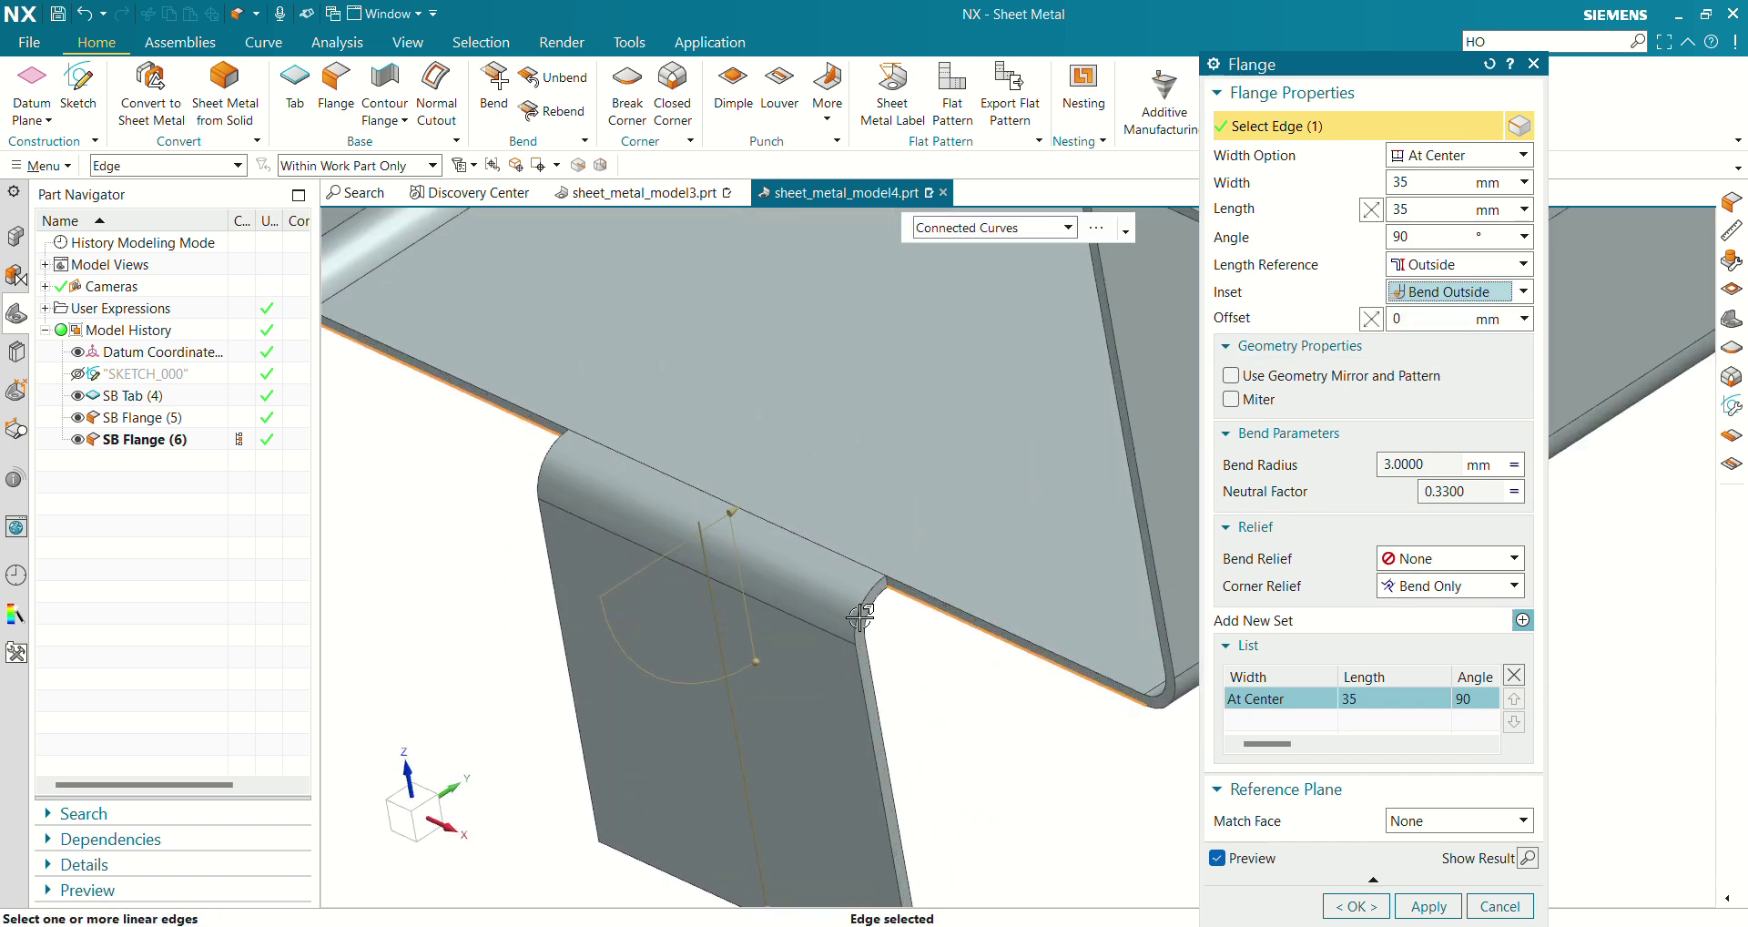
middle_drag(925, 671, 890, 550)
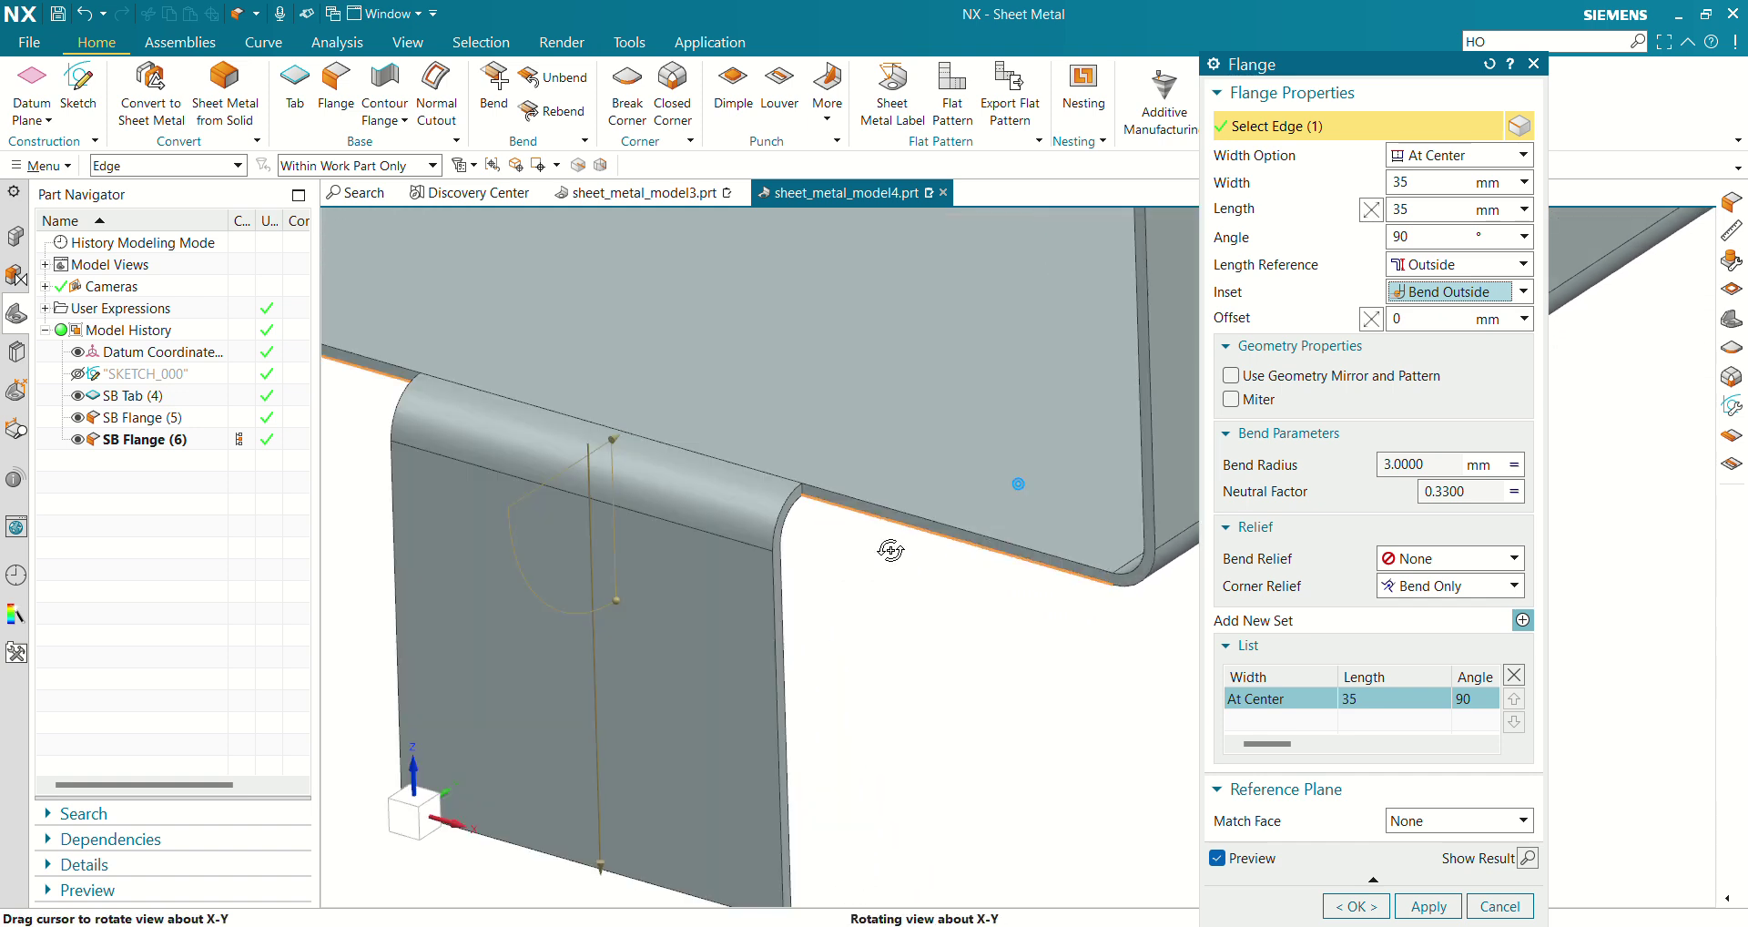
scroll(947, 477, down, 3)
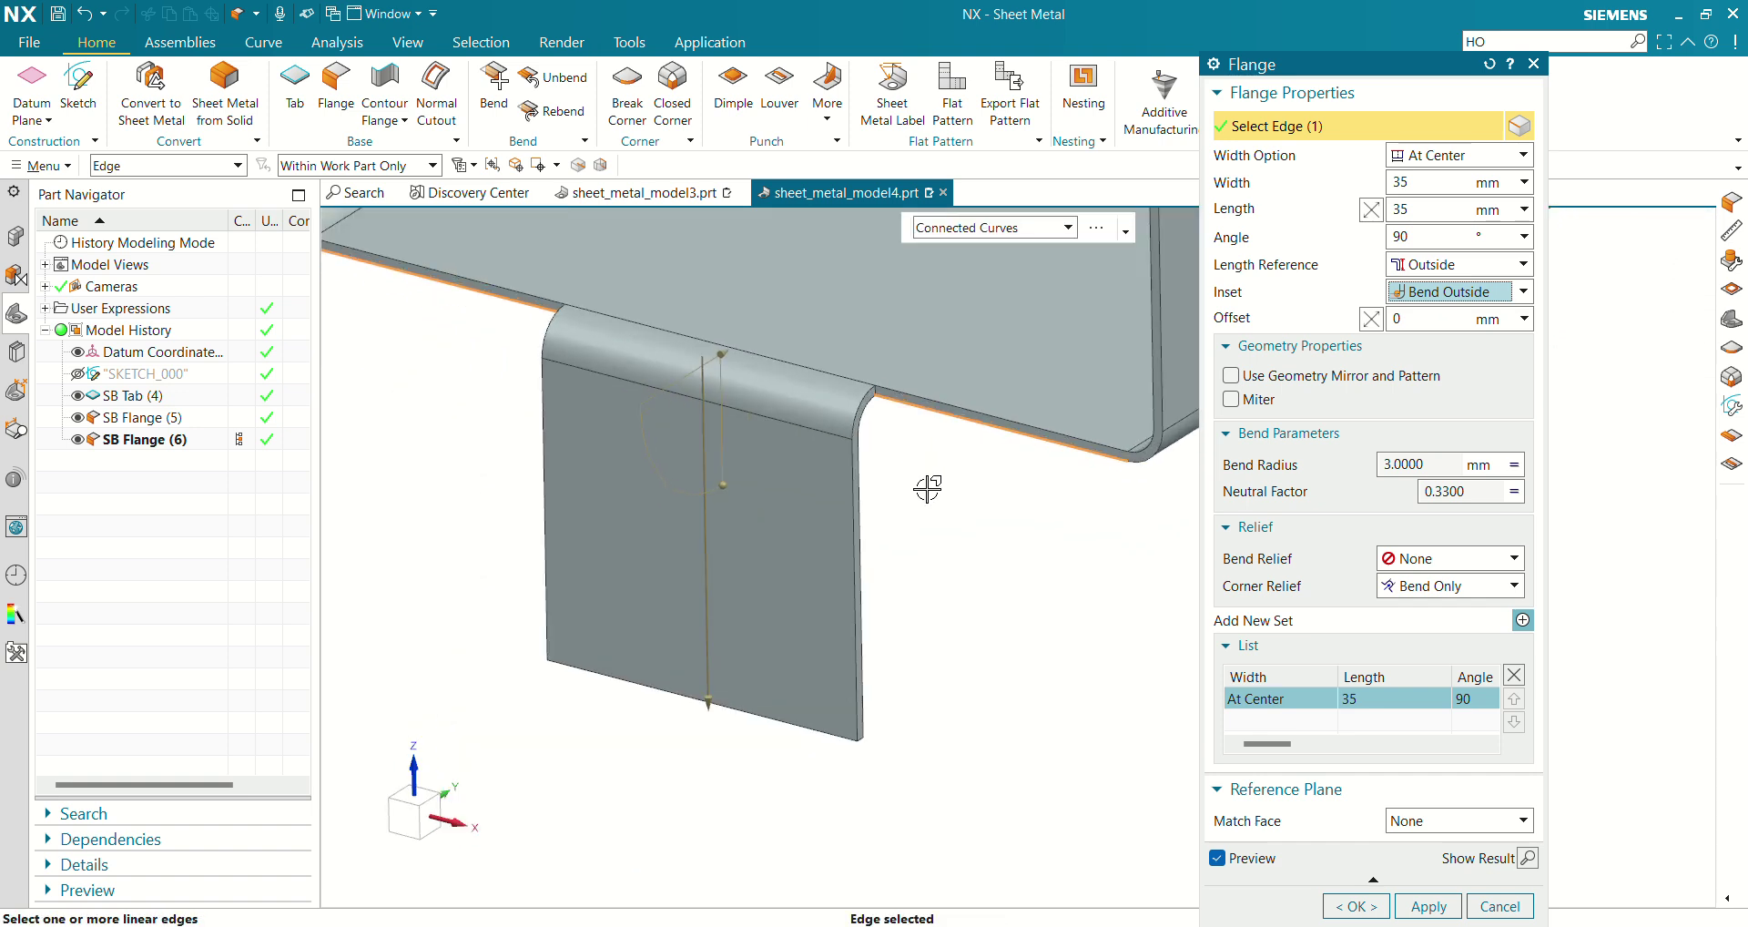
click(1390, 210)
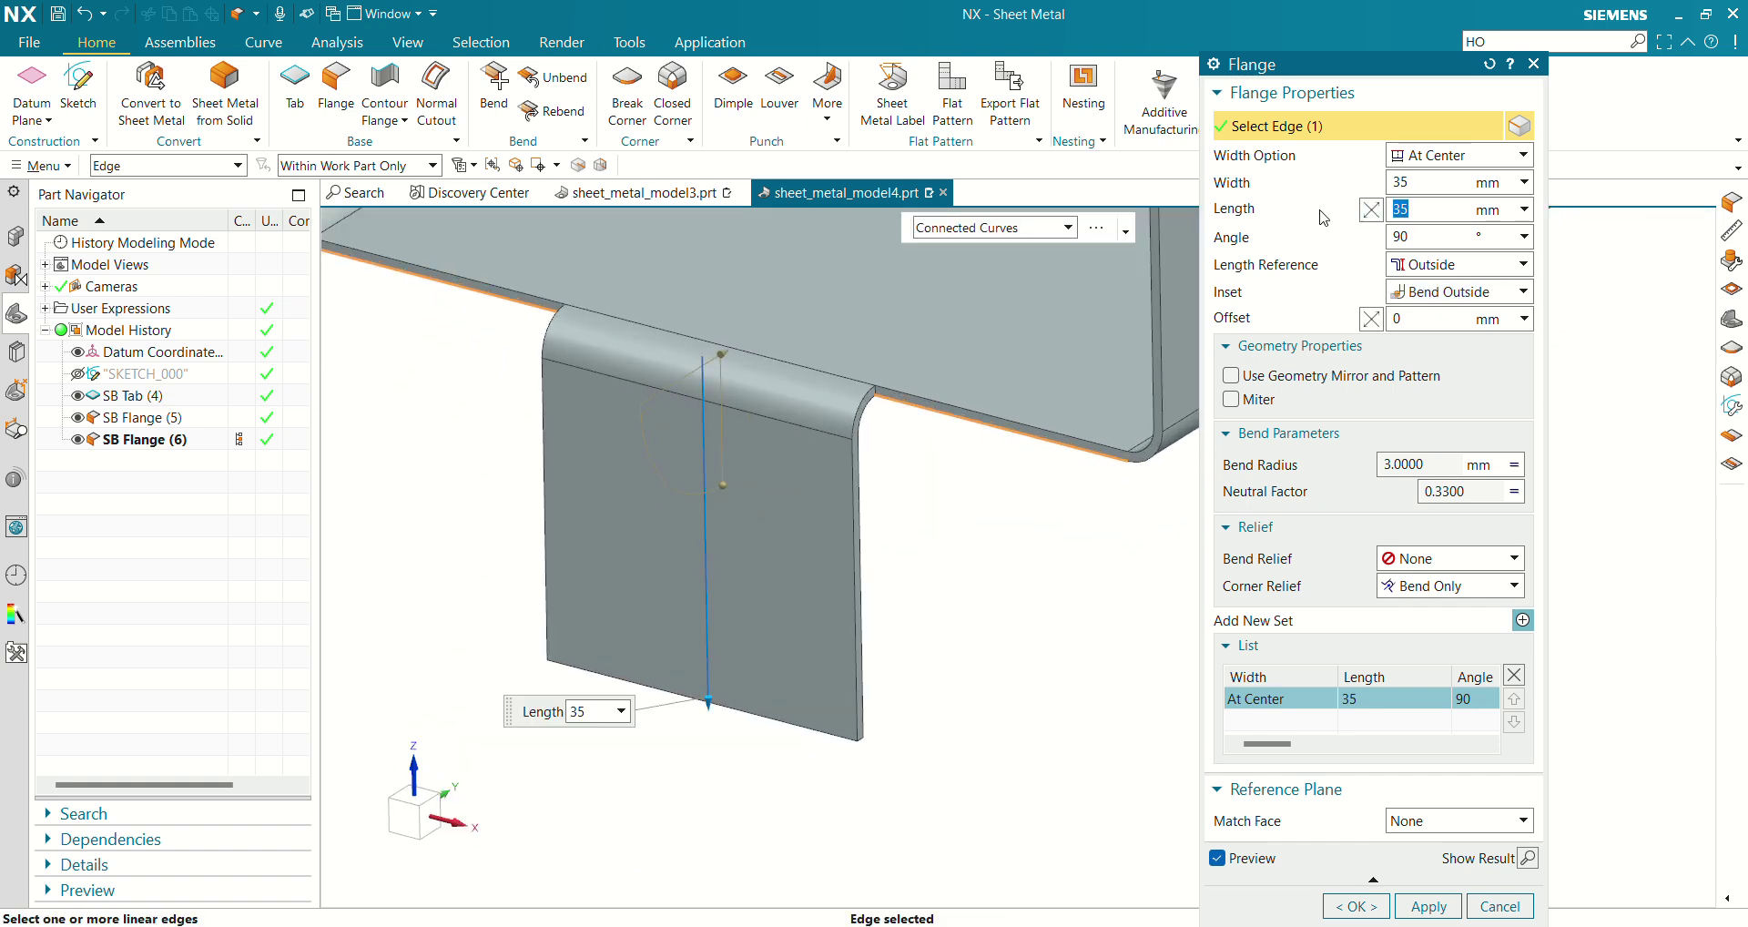
text(50)
key(Return)
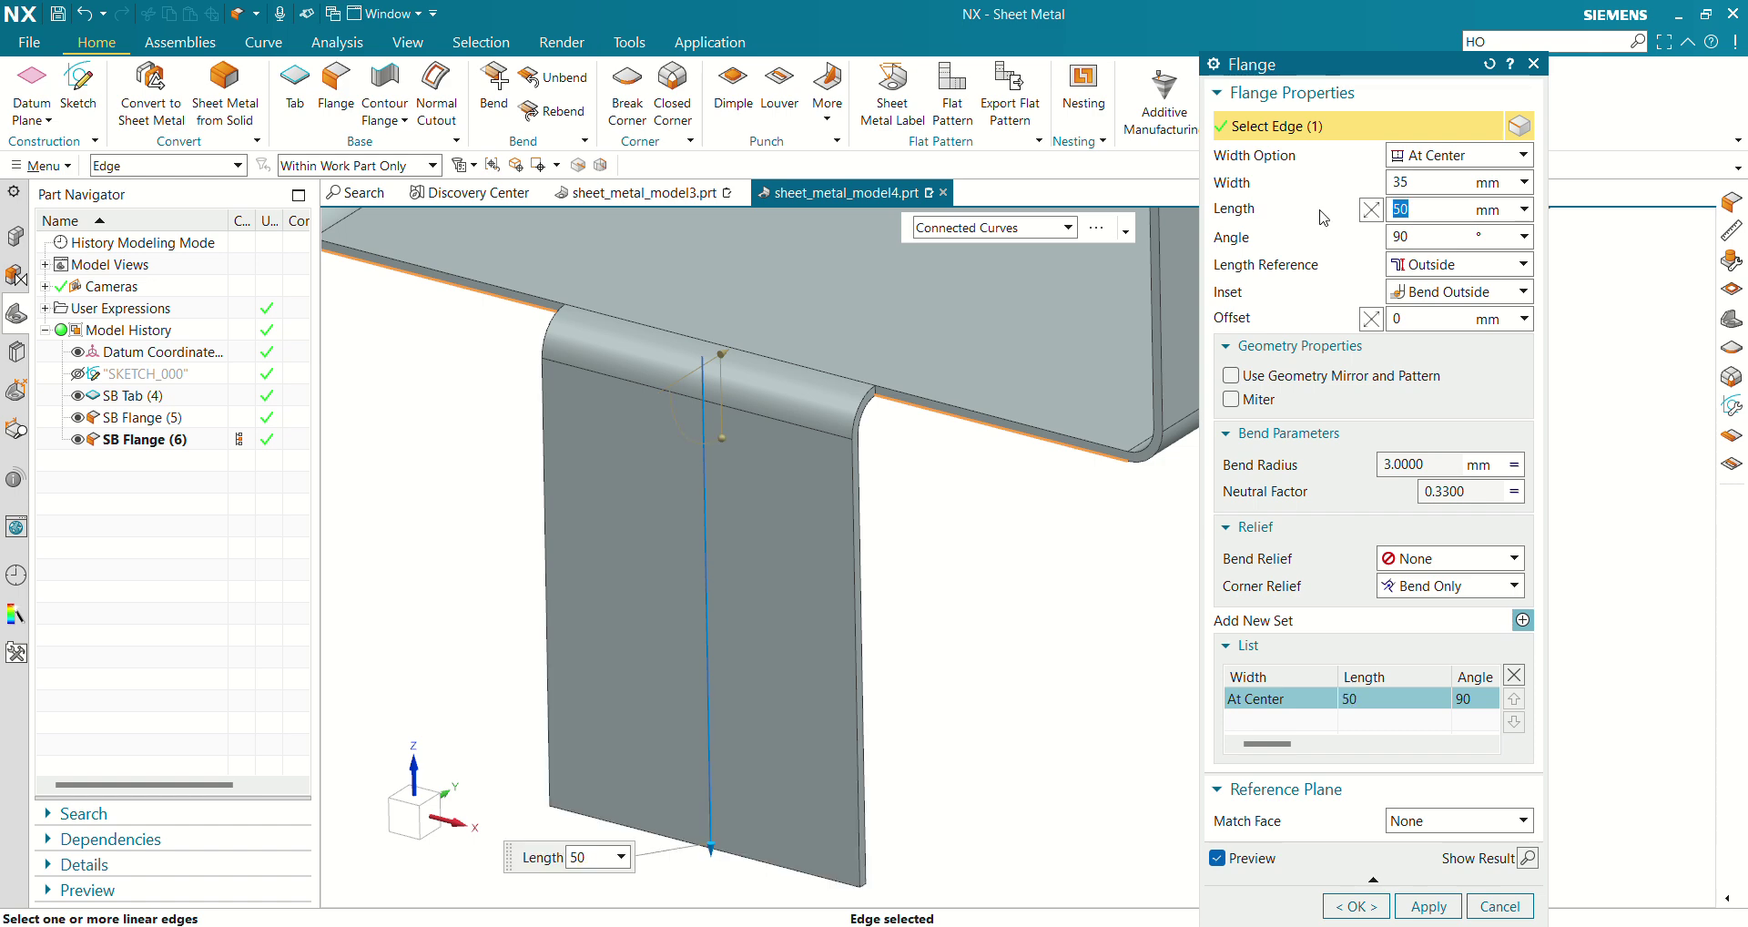
click(1357, 906)
middle_drag(1069, 562, 770, 856)
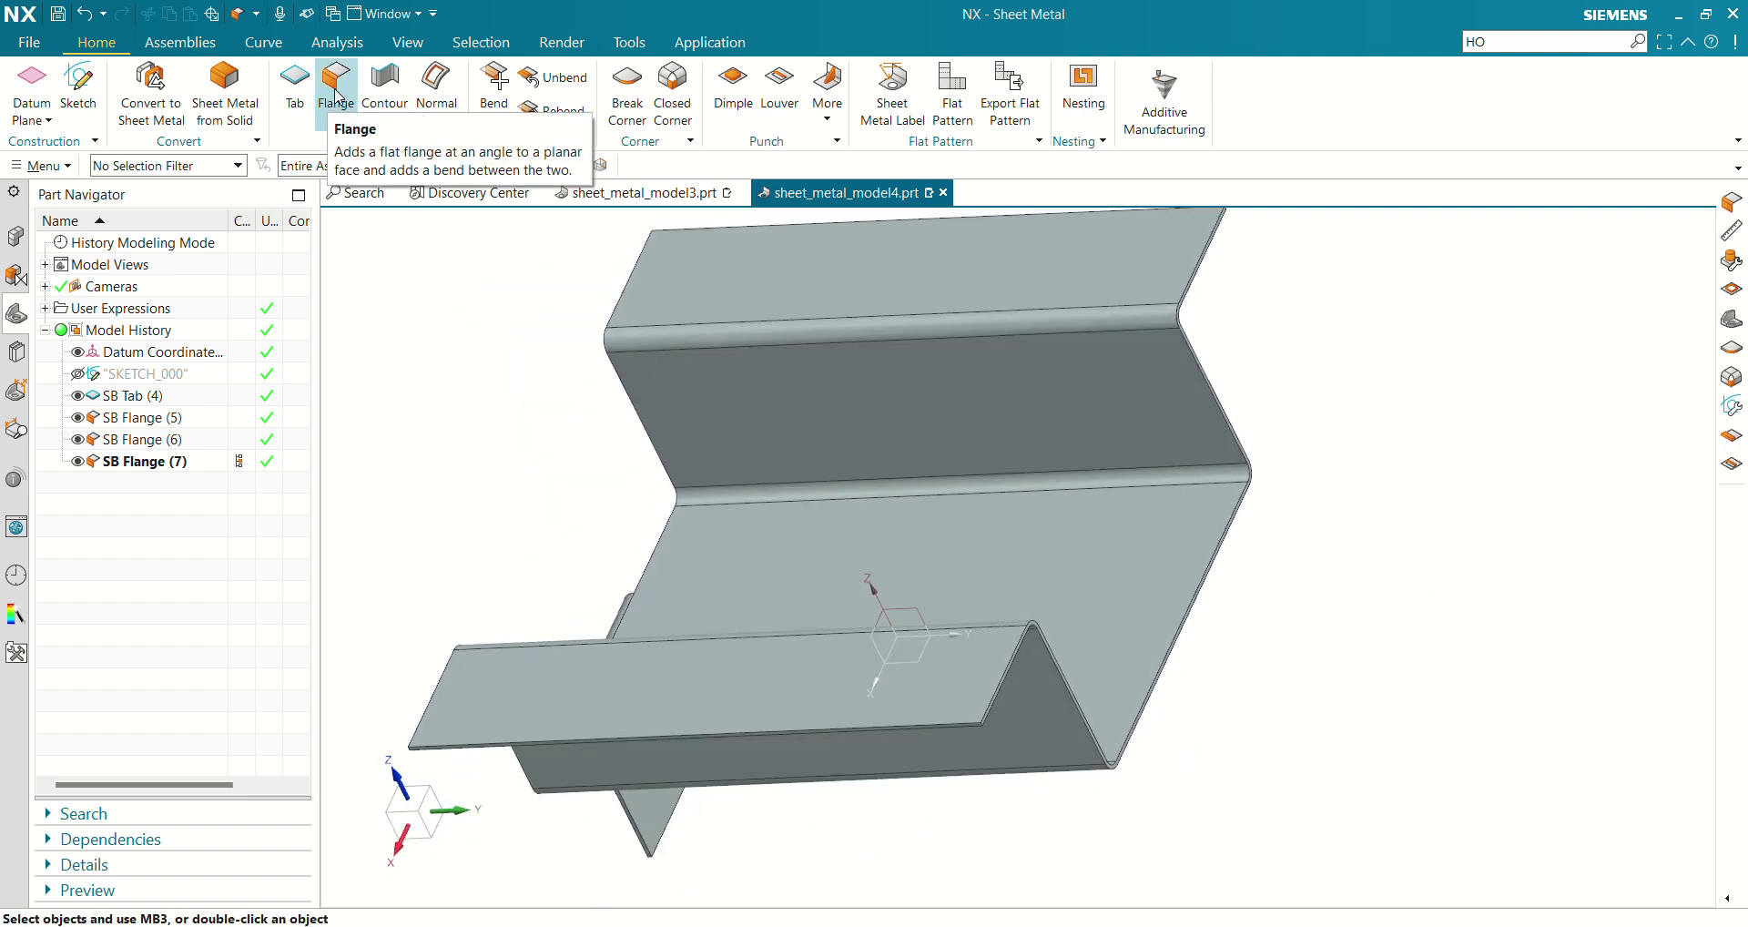
Start a Flange on another edge, applying a width and a 25 mm length
click(333, 95)
scroll(874, 510, up, 5)
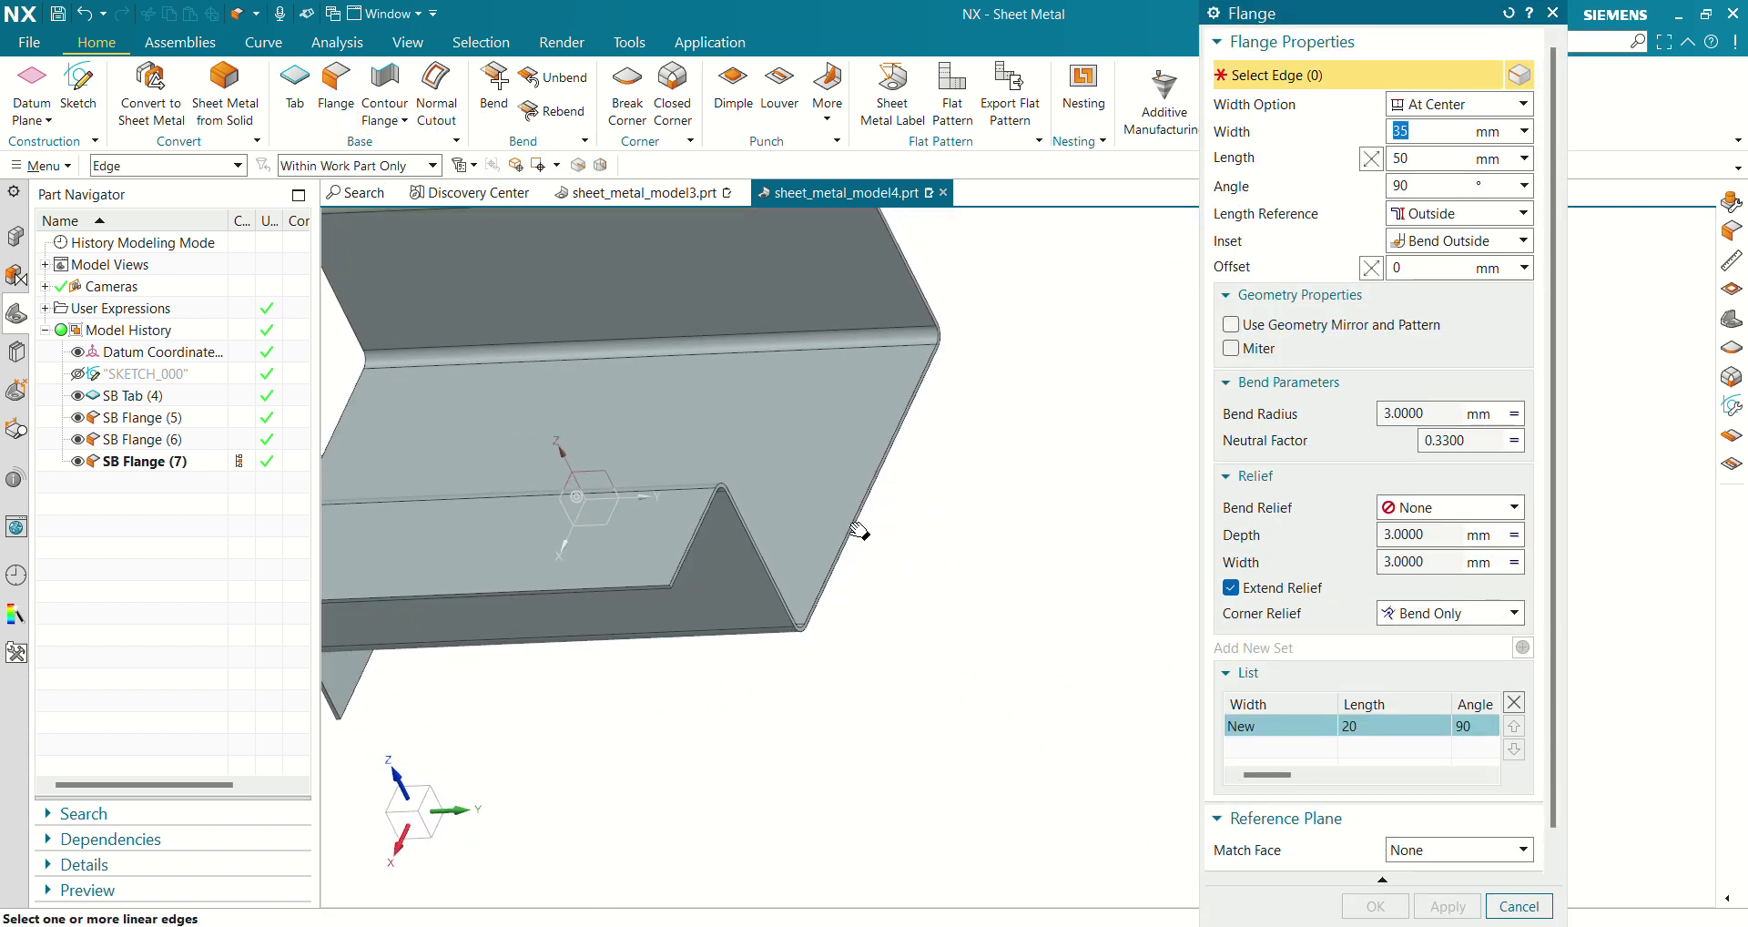
click(910, 465)
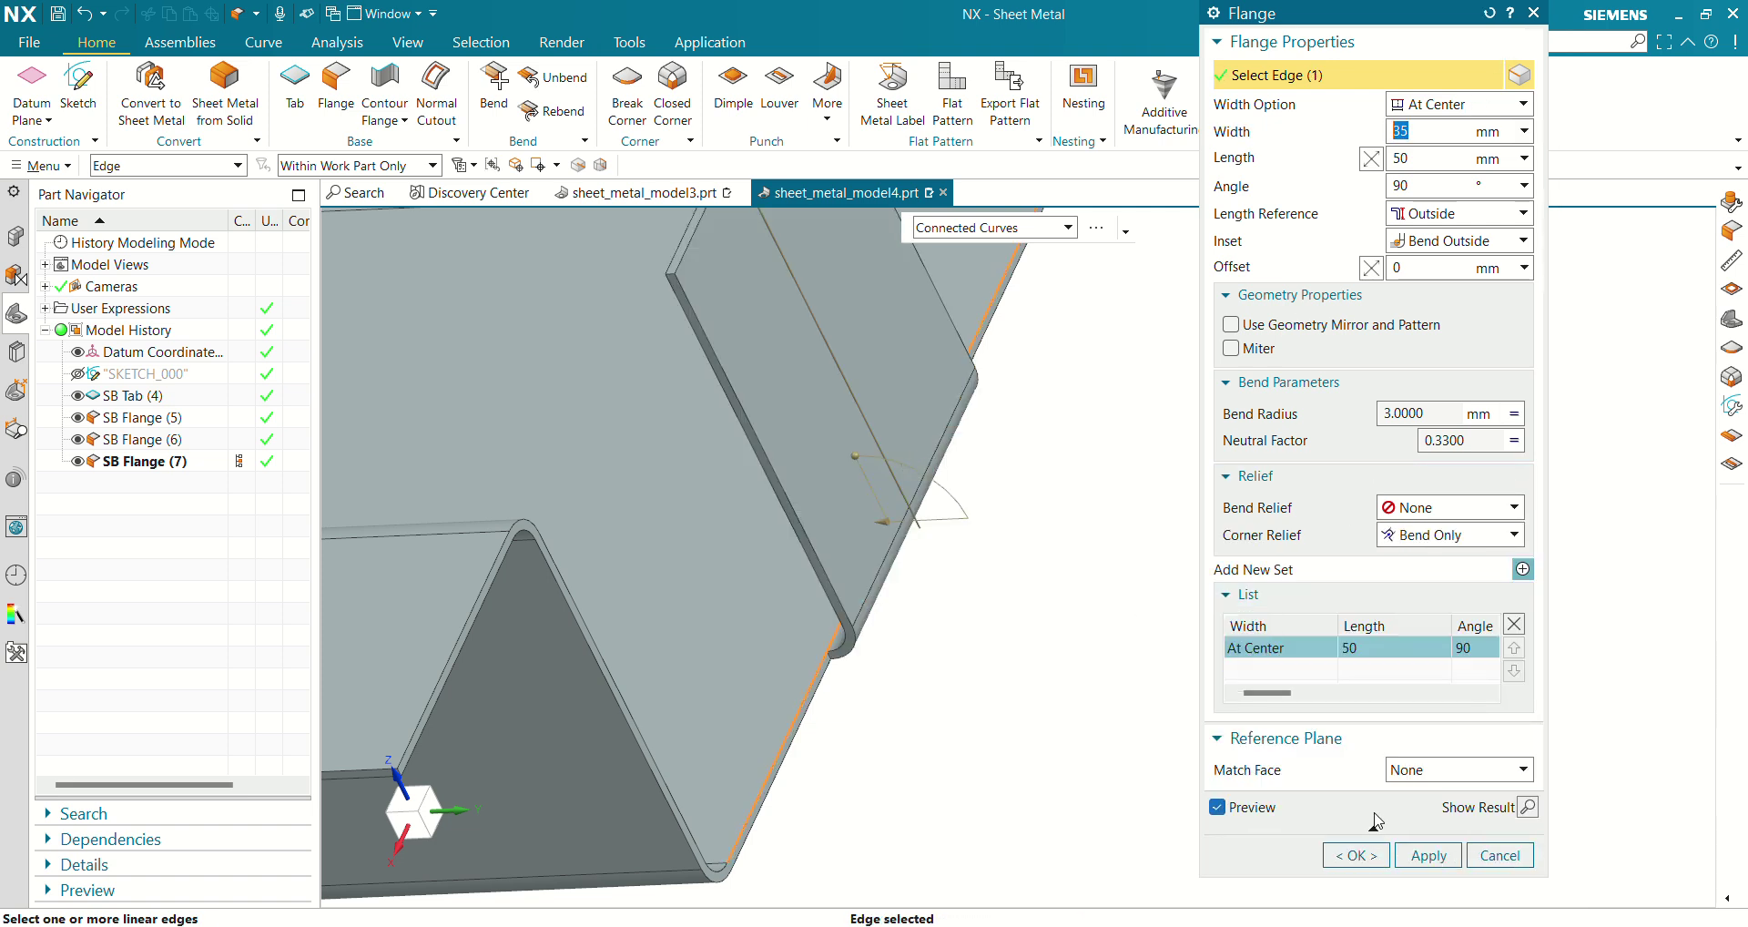
key(Return)
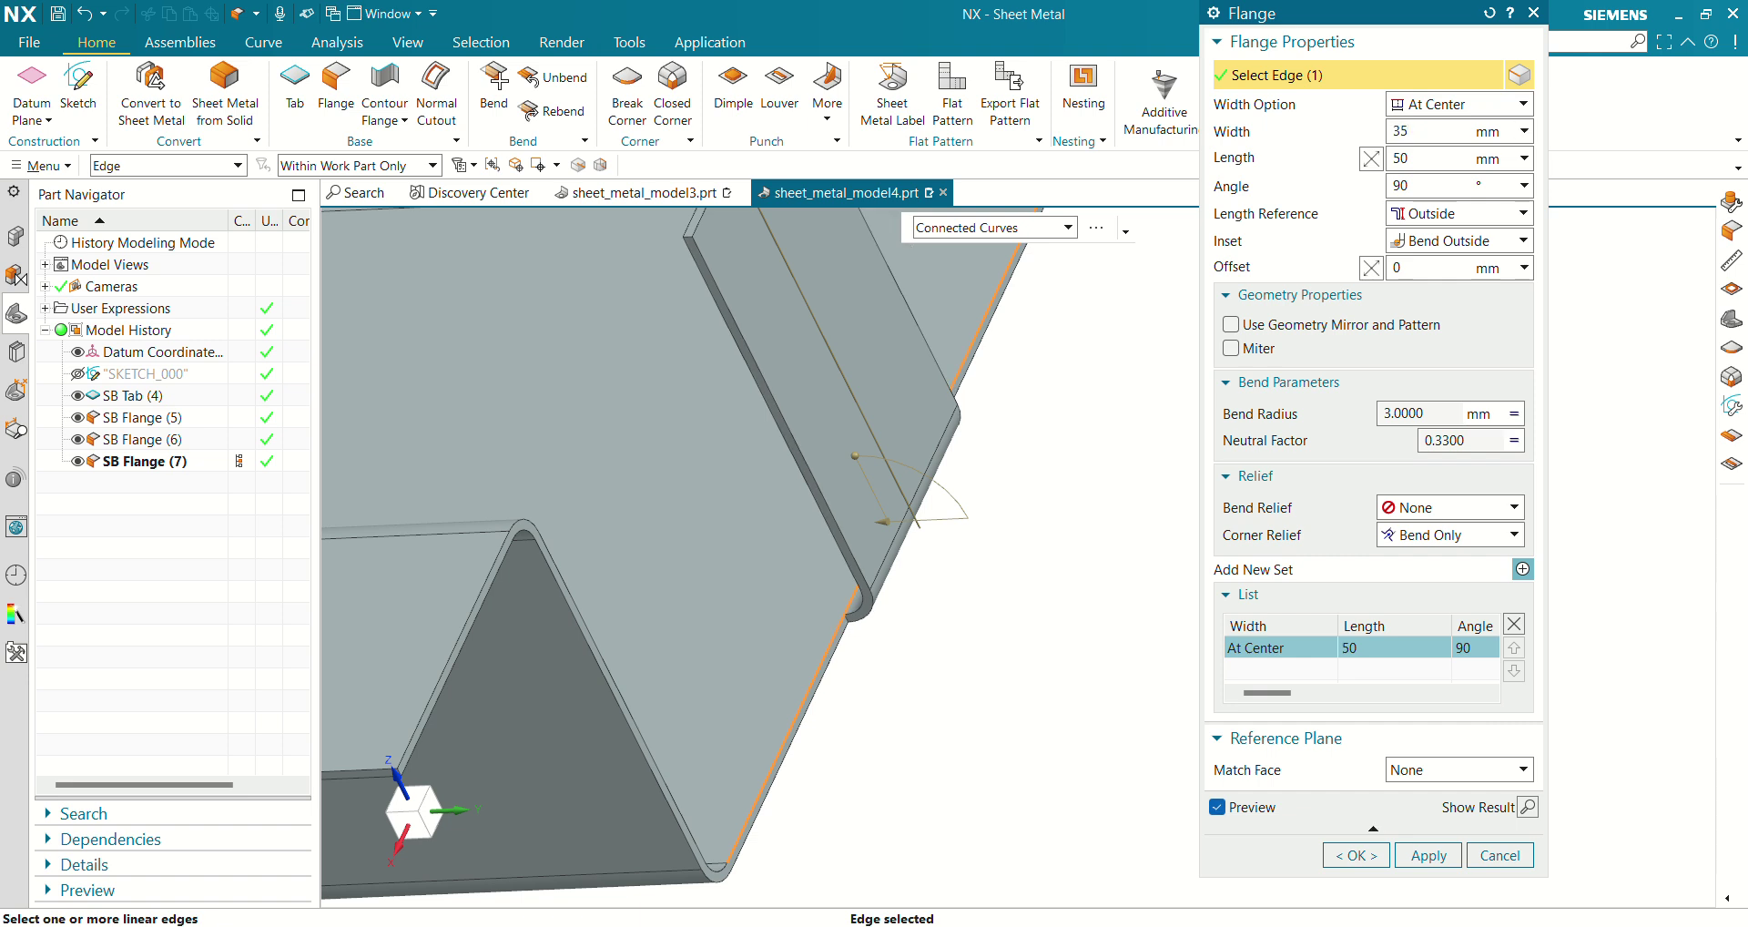
key(Tab)
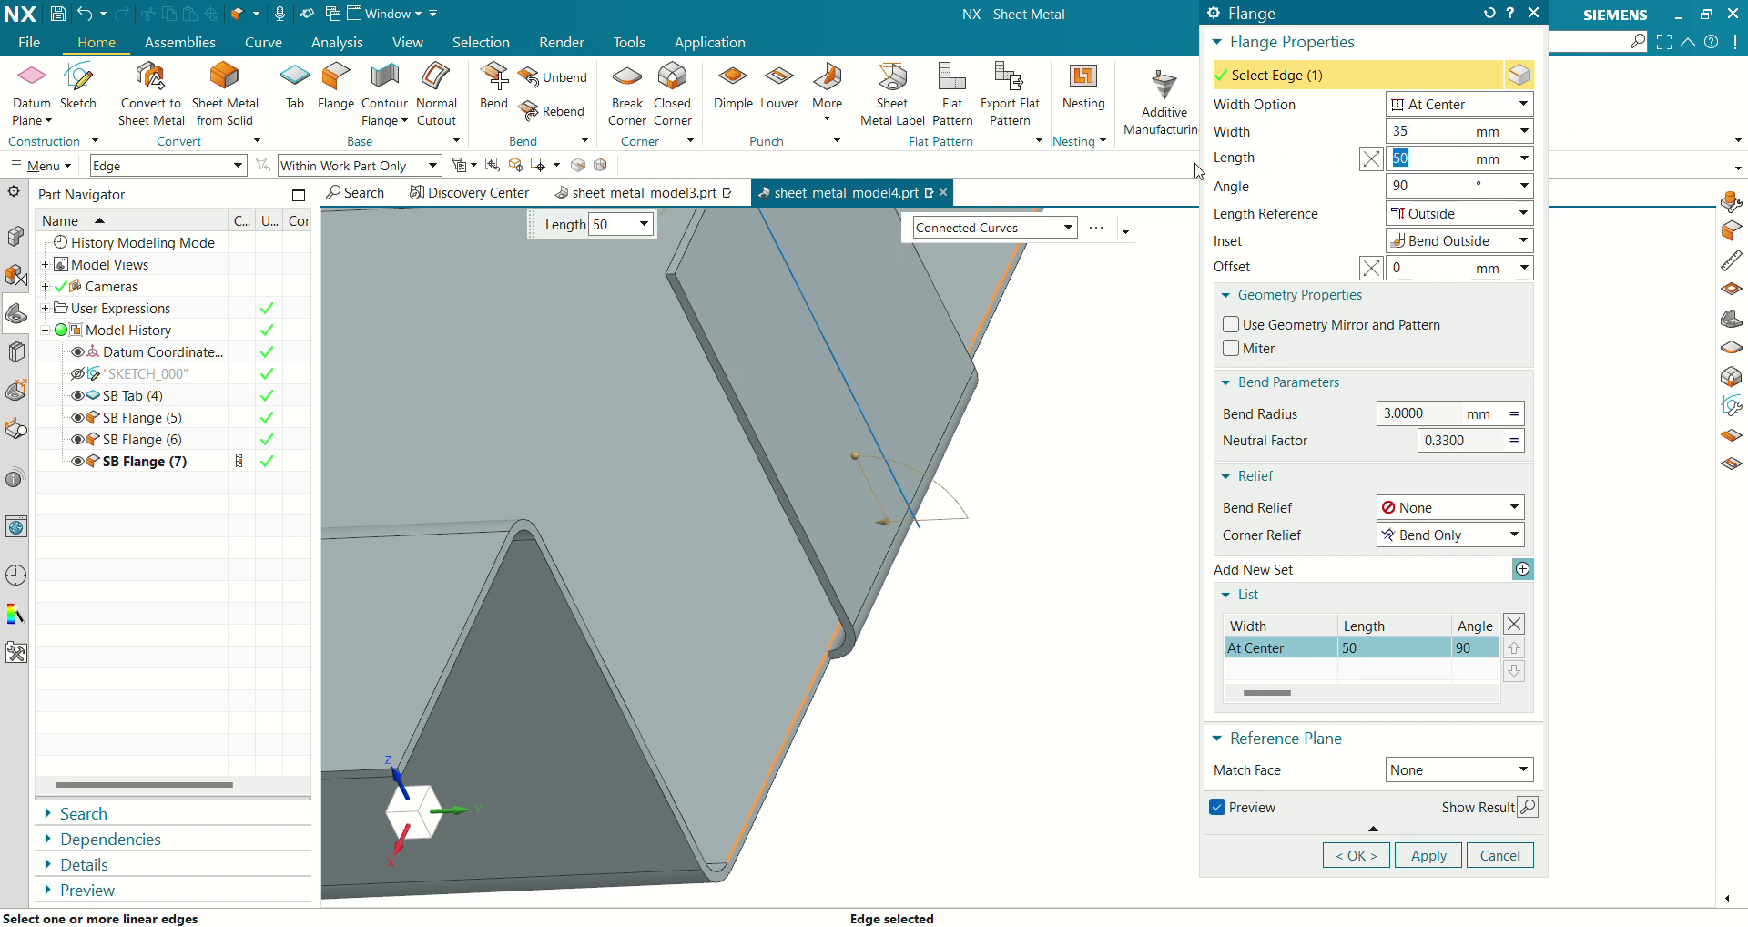
text(25)
key(Return)
Try a 3 mm length, dismiss the length error and alert, and reset the settings
text(3)
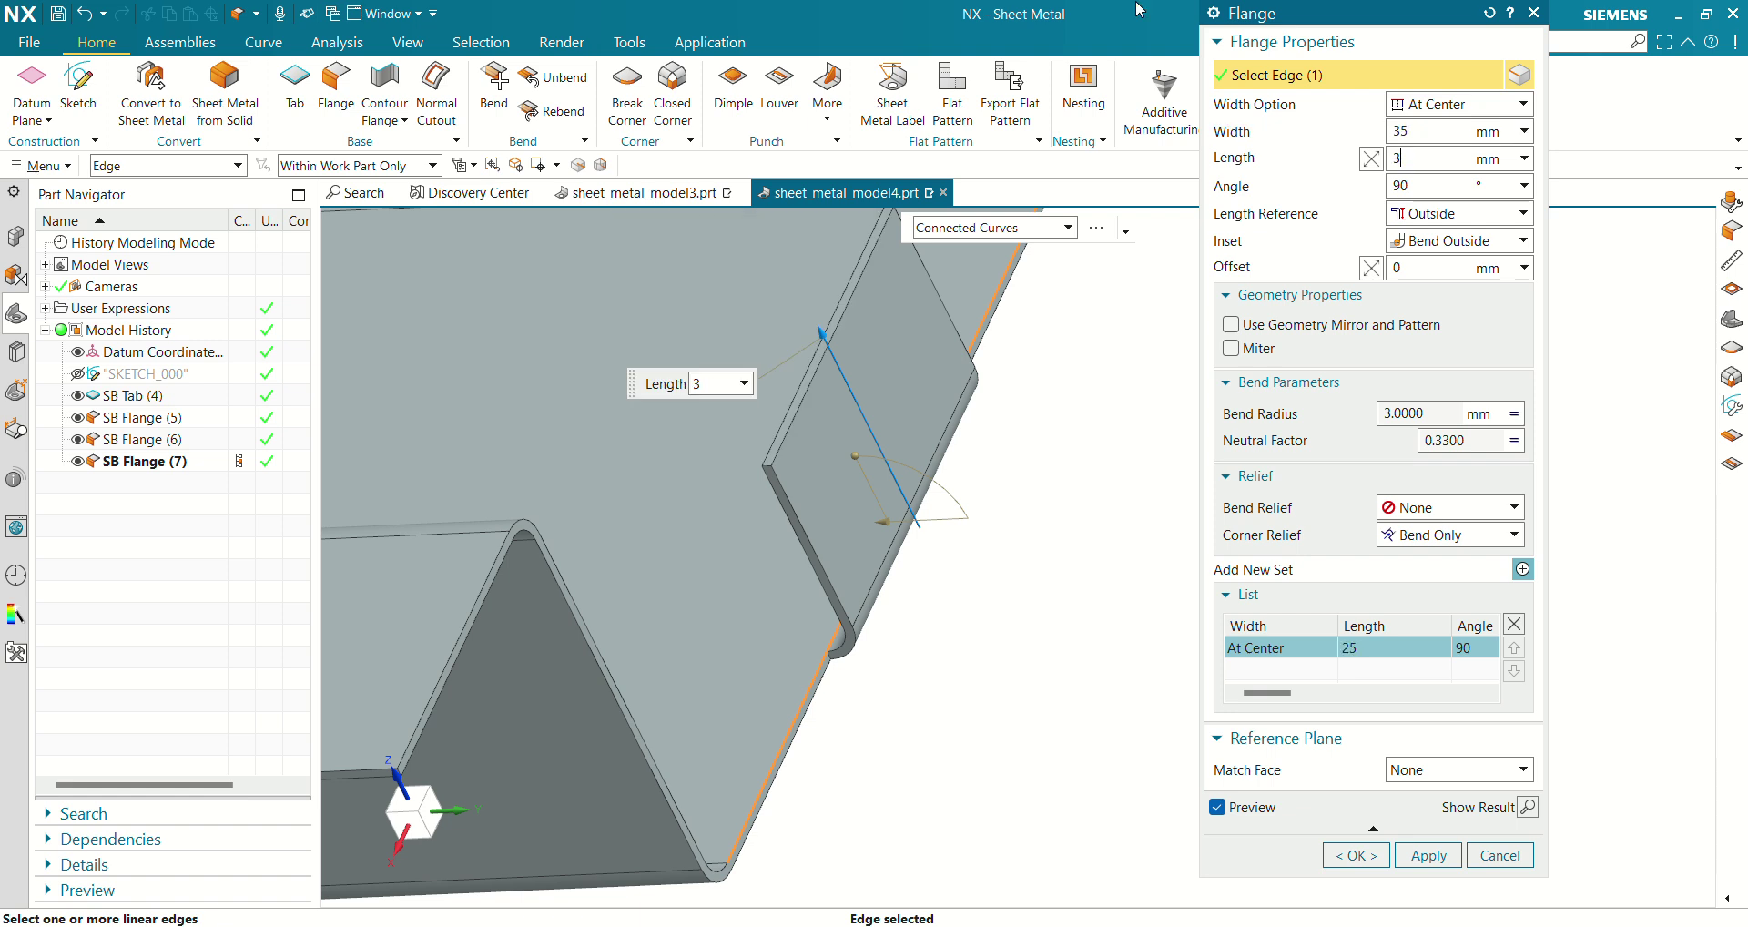
click(1349, 857)
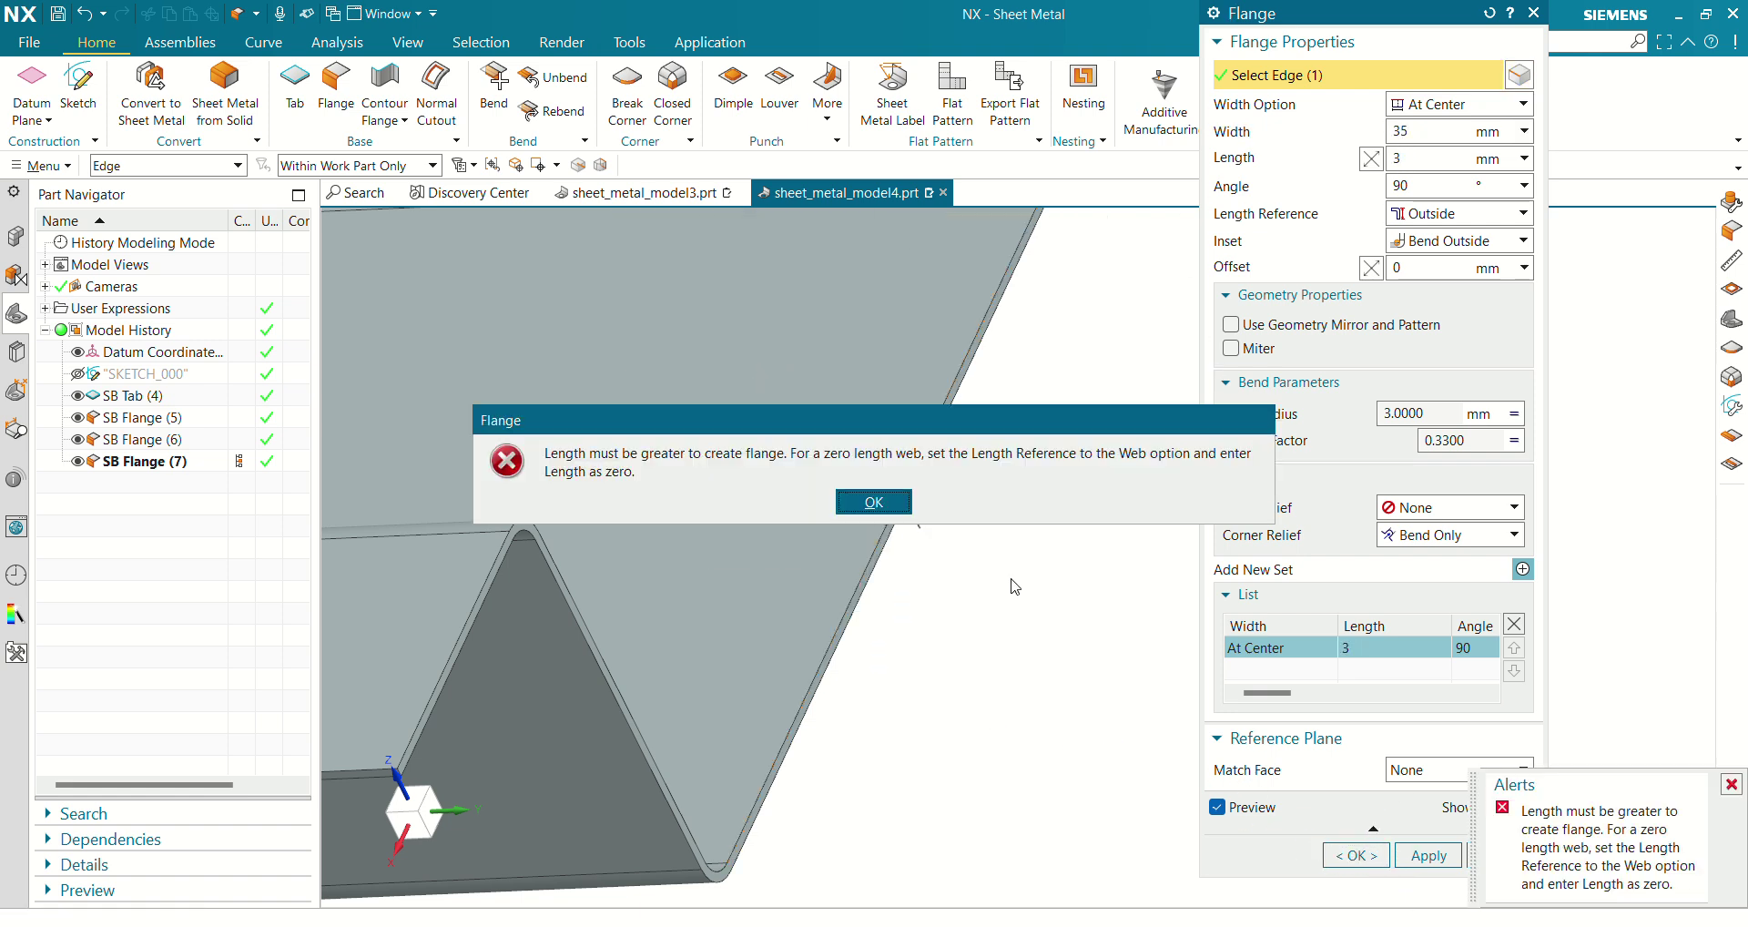
click(857, 506)
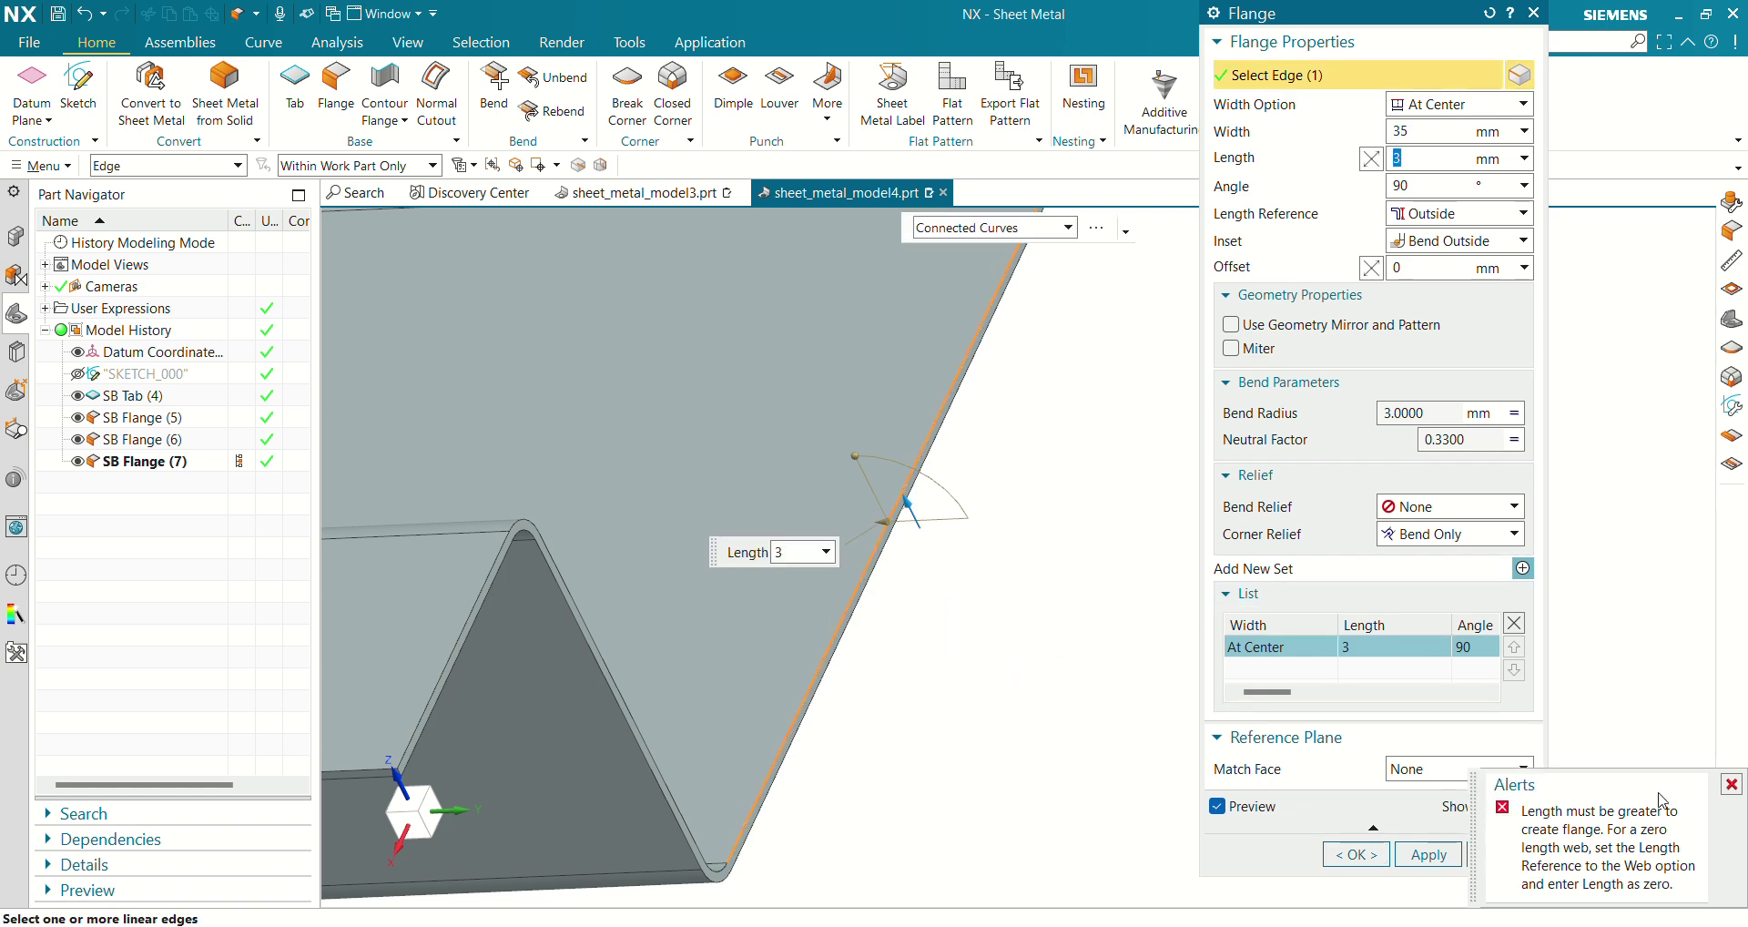
click(1732, 785)
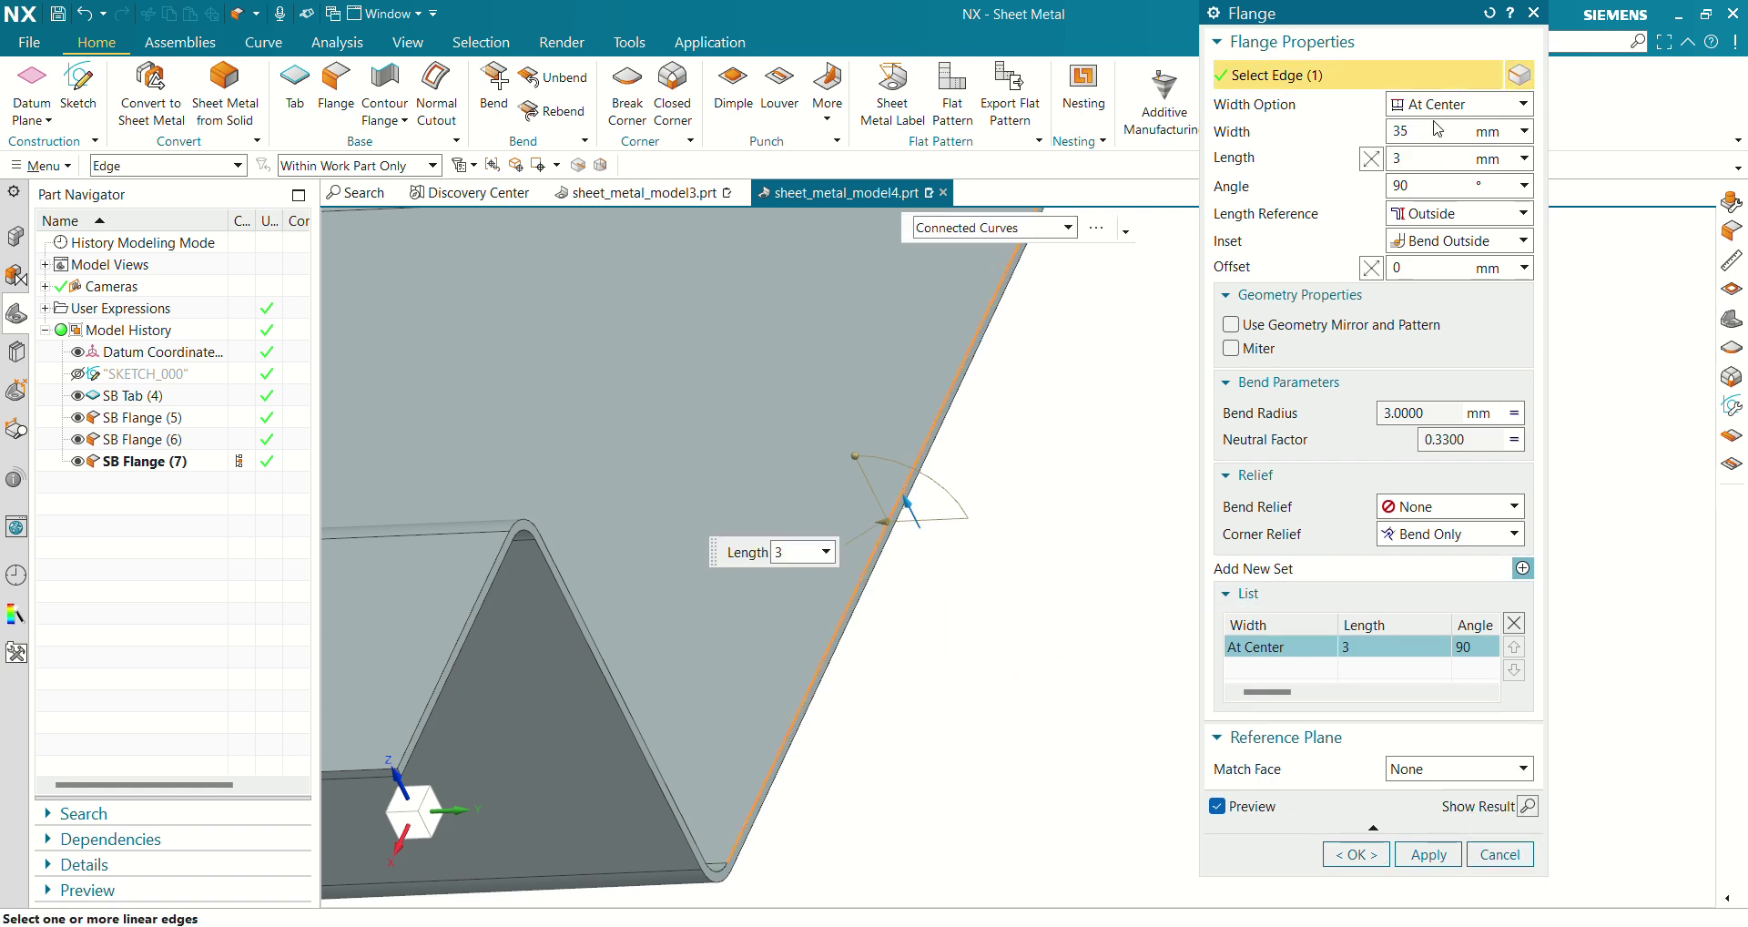
click(1490, 13)
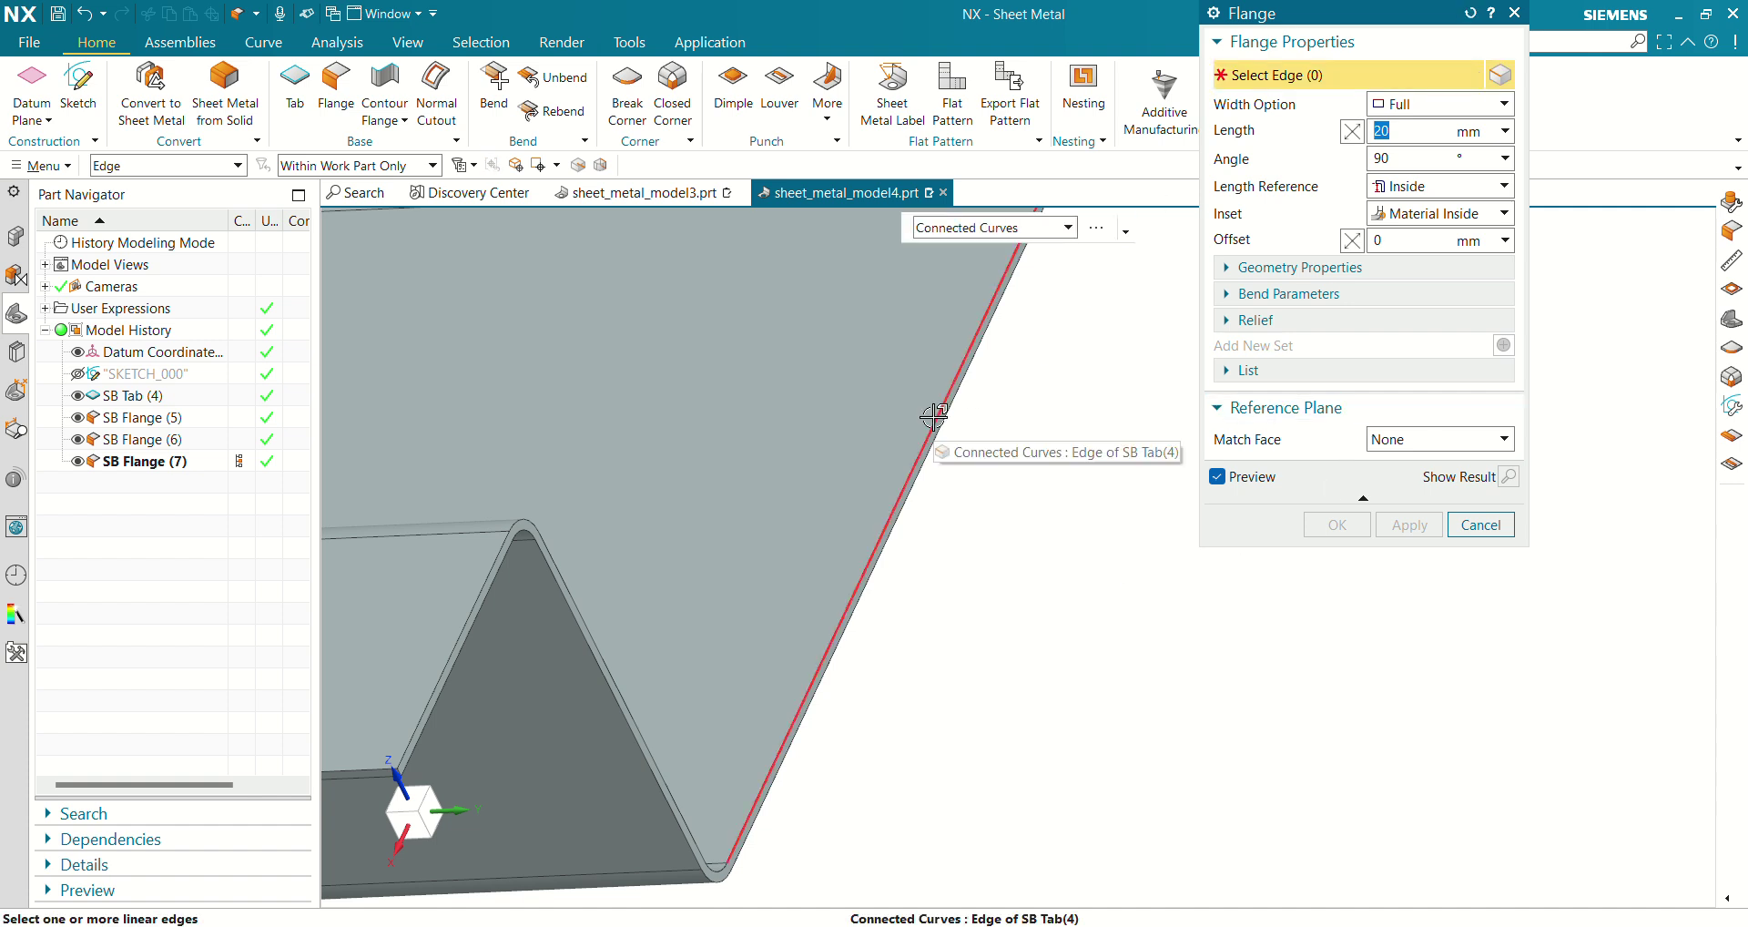
Cancel the previous flange attempt and restart a Flange on the tab edge
click(933, 416)
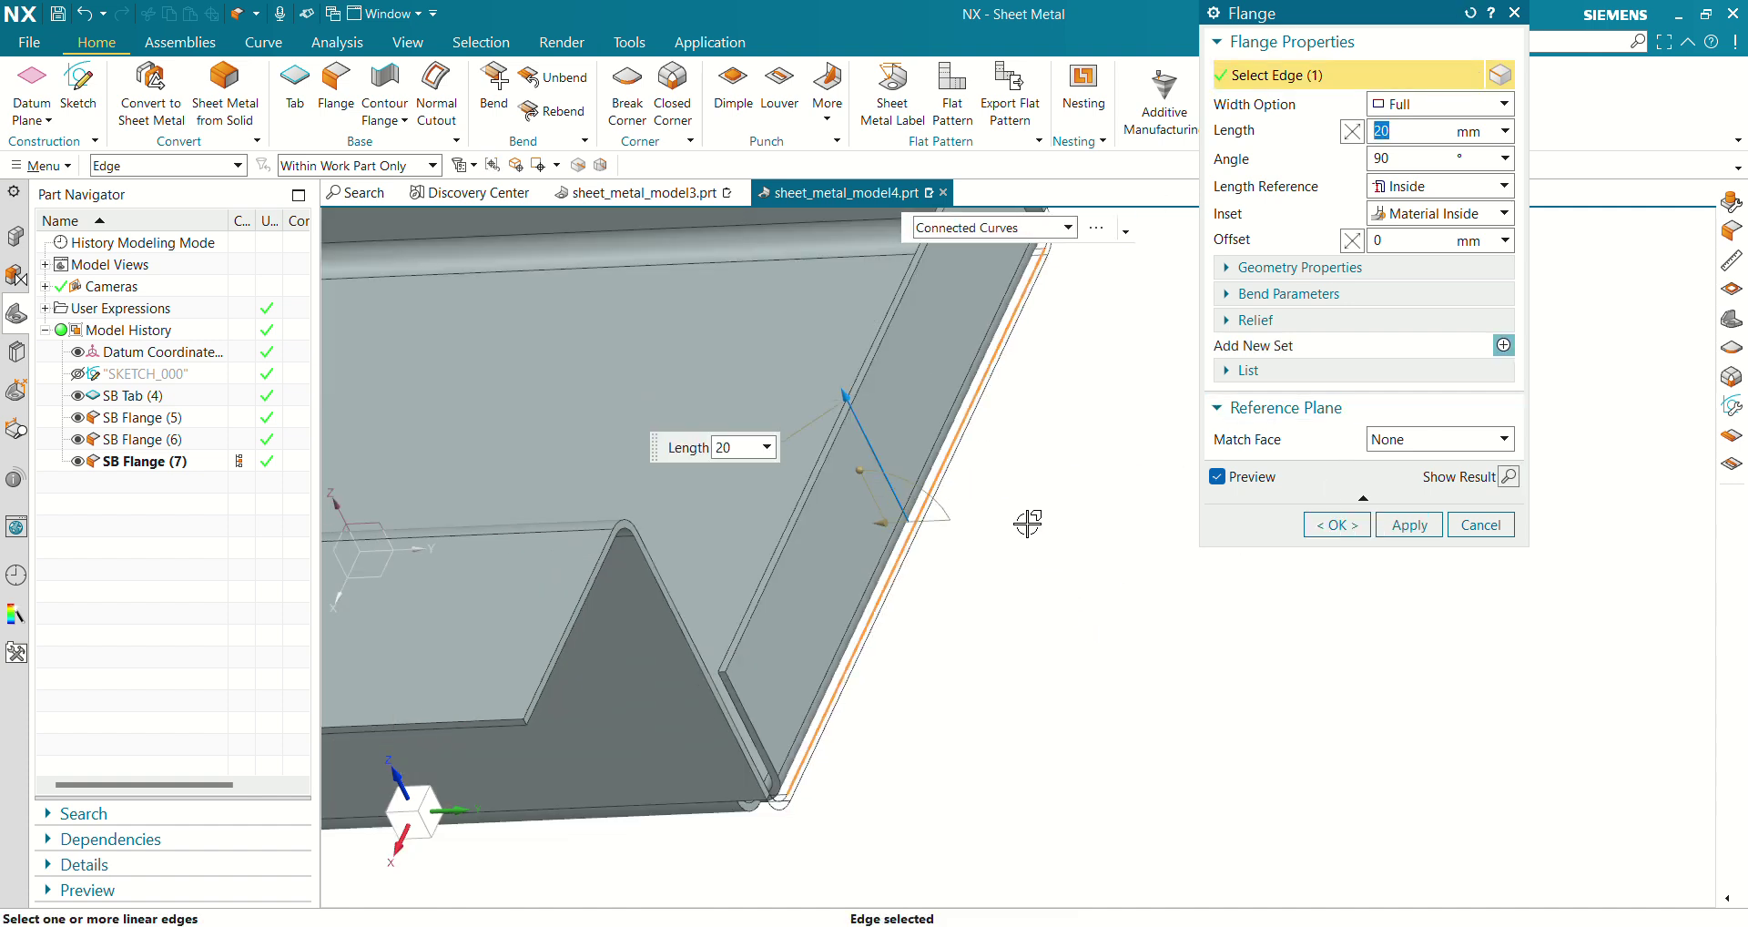
click(1480, 525)
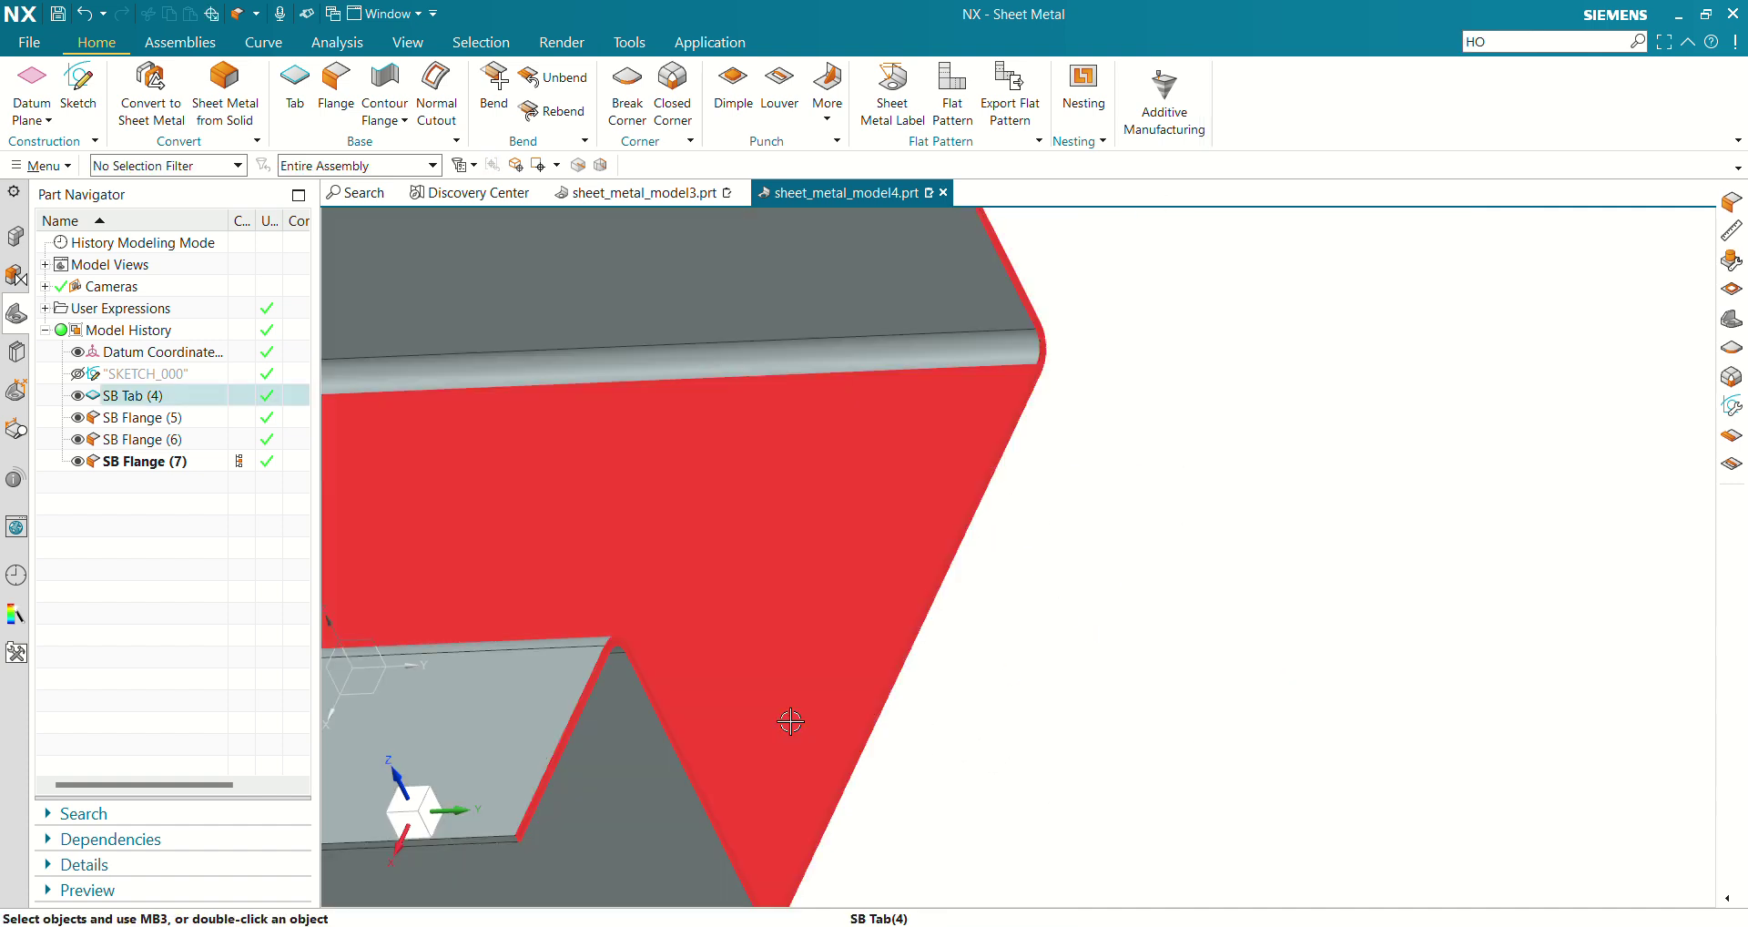
middle_drag(1046, 725, 1084, 644)
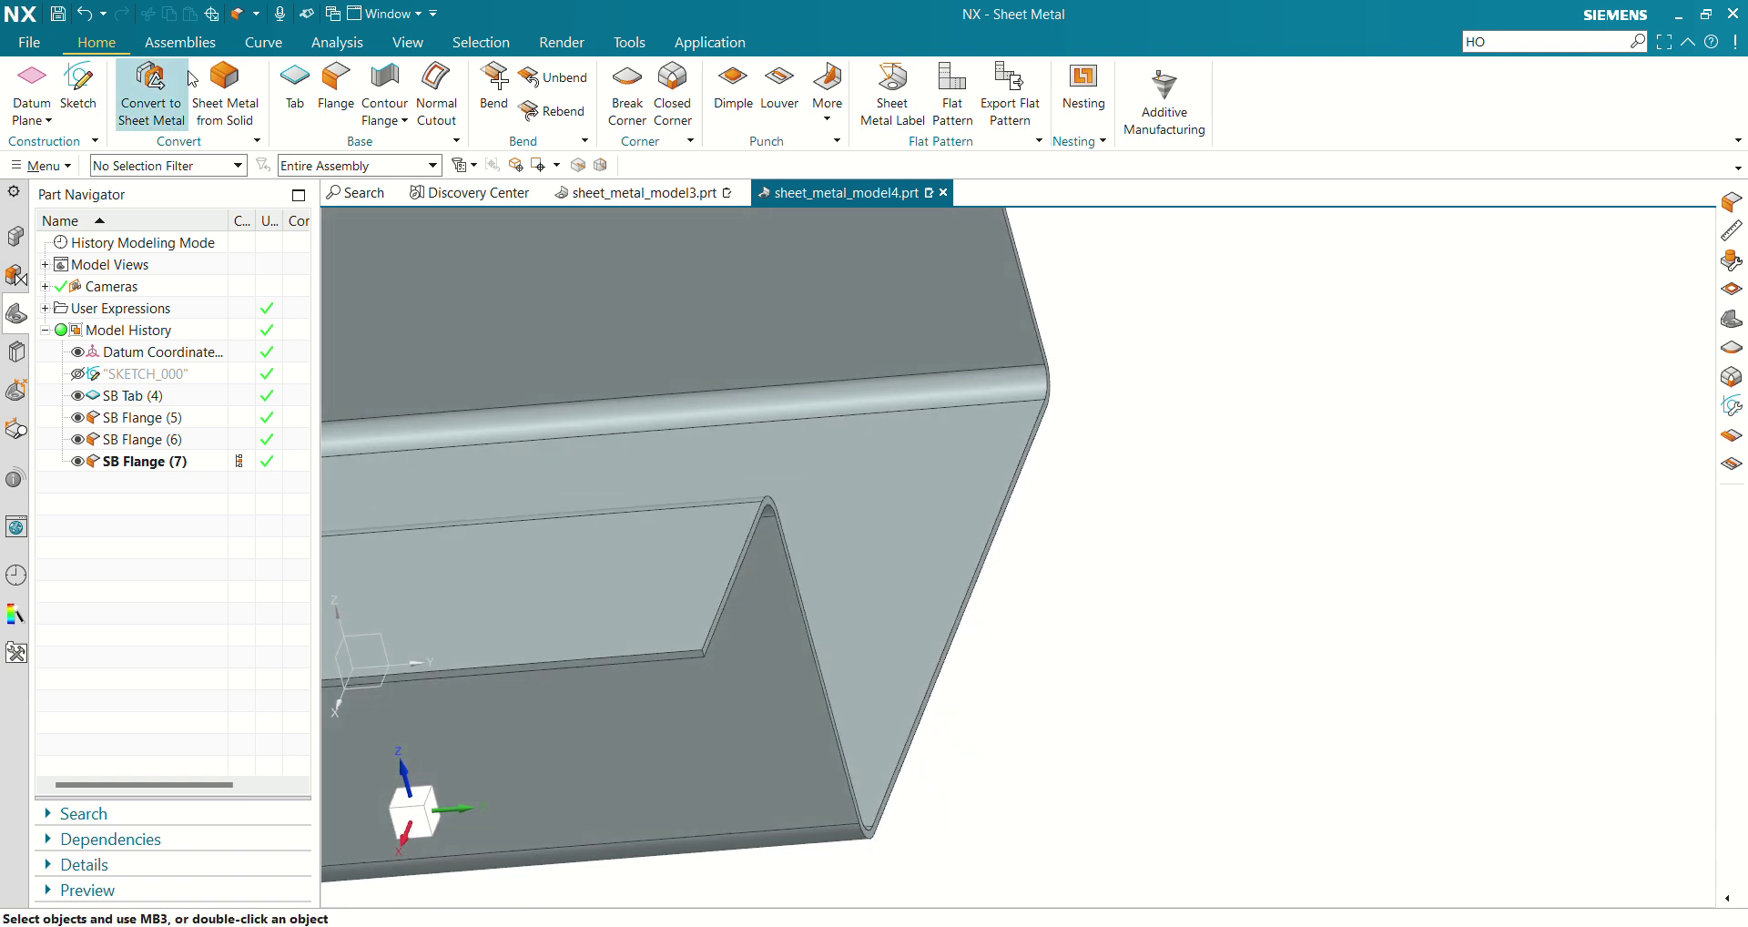
click(336, 80)
scroll(988, 546, up, 2)
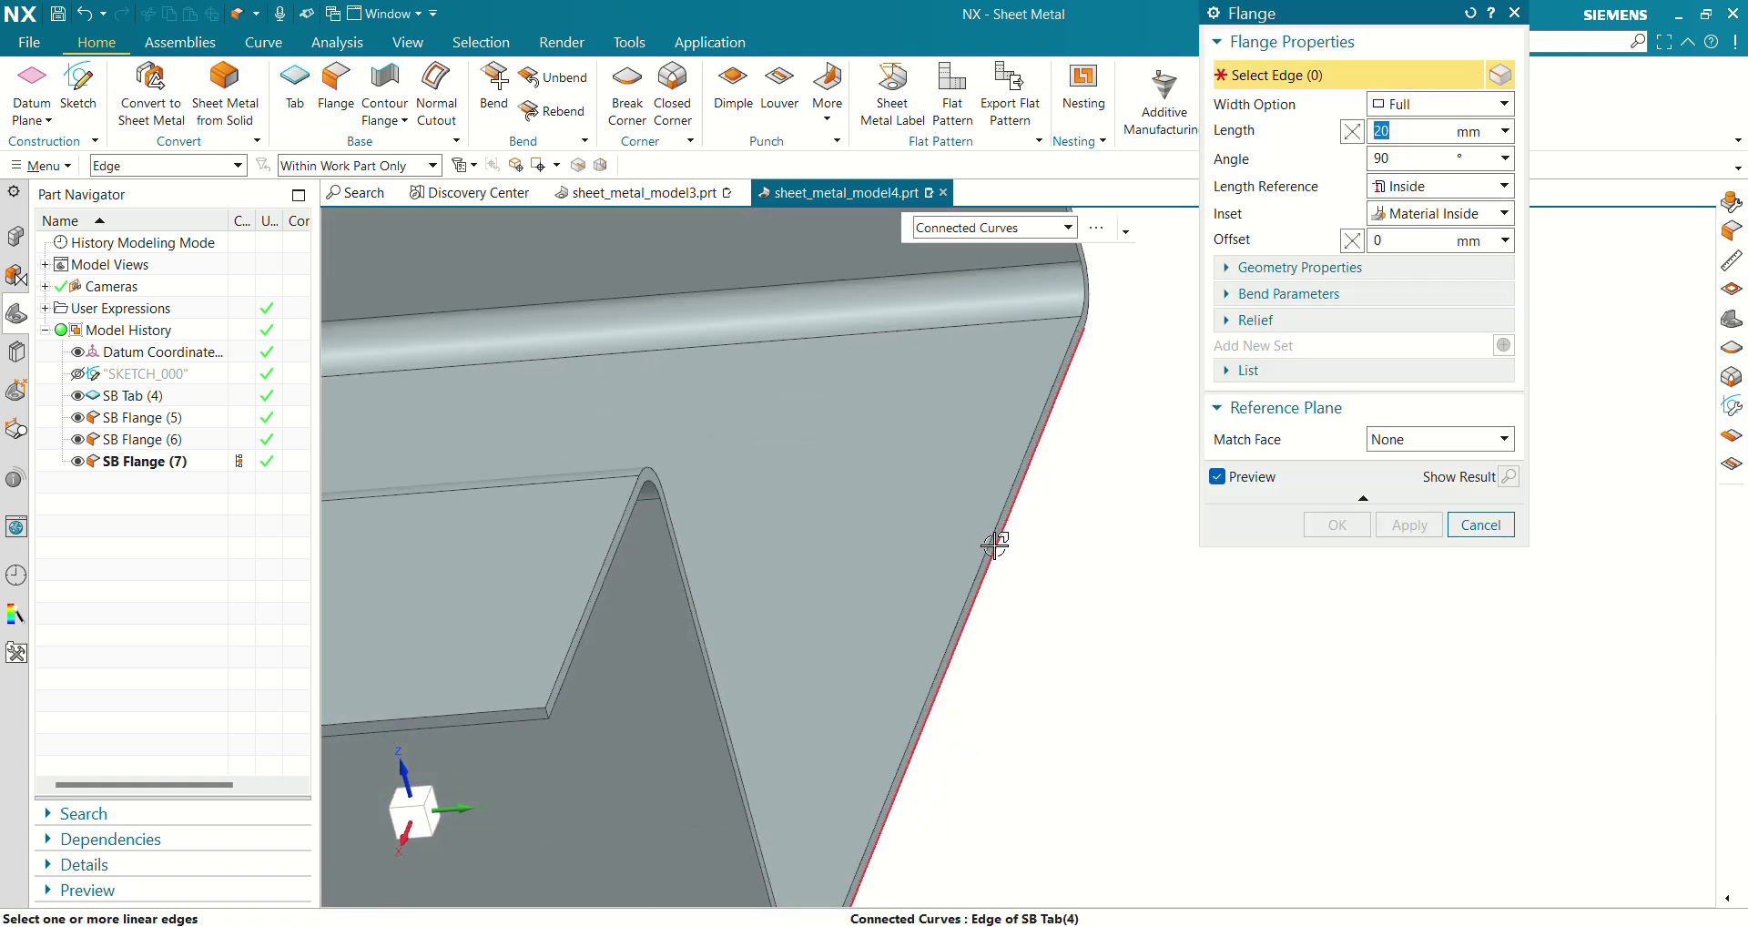
click(985, 530)
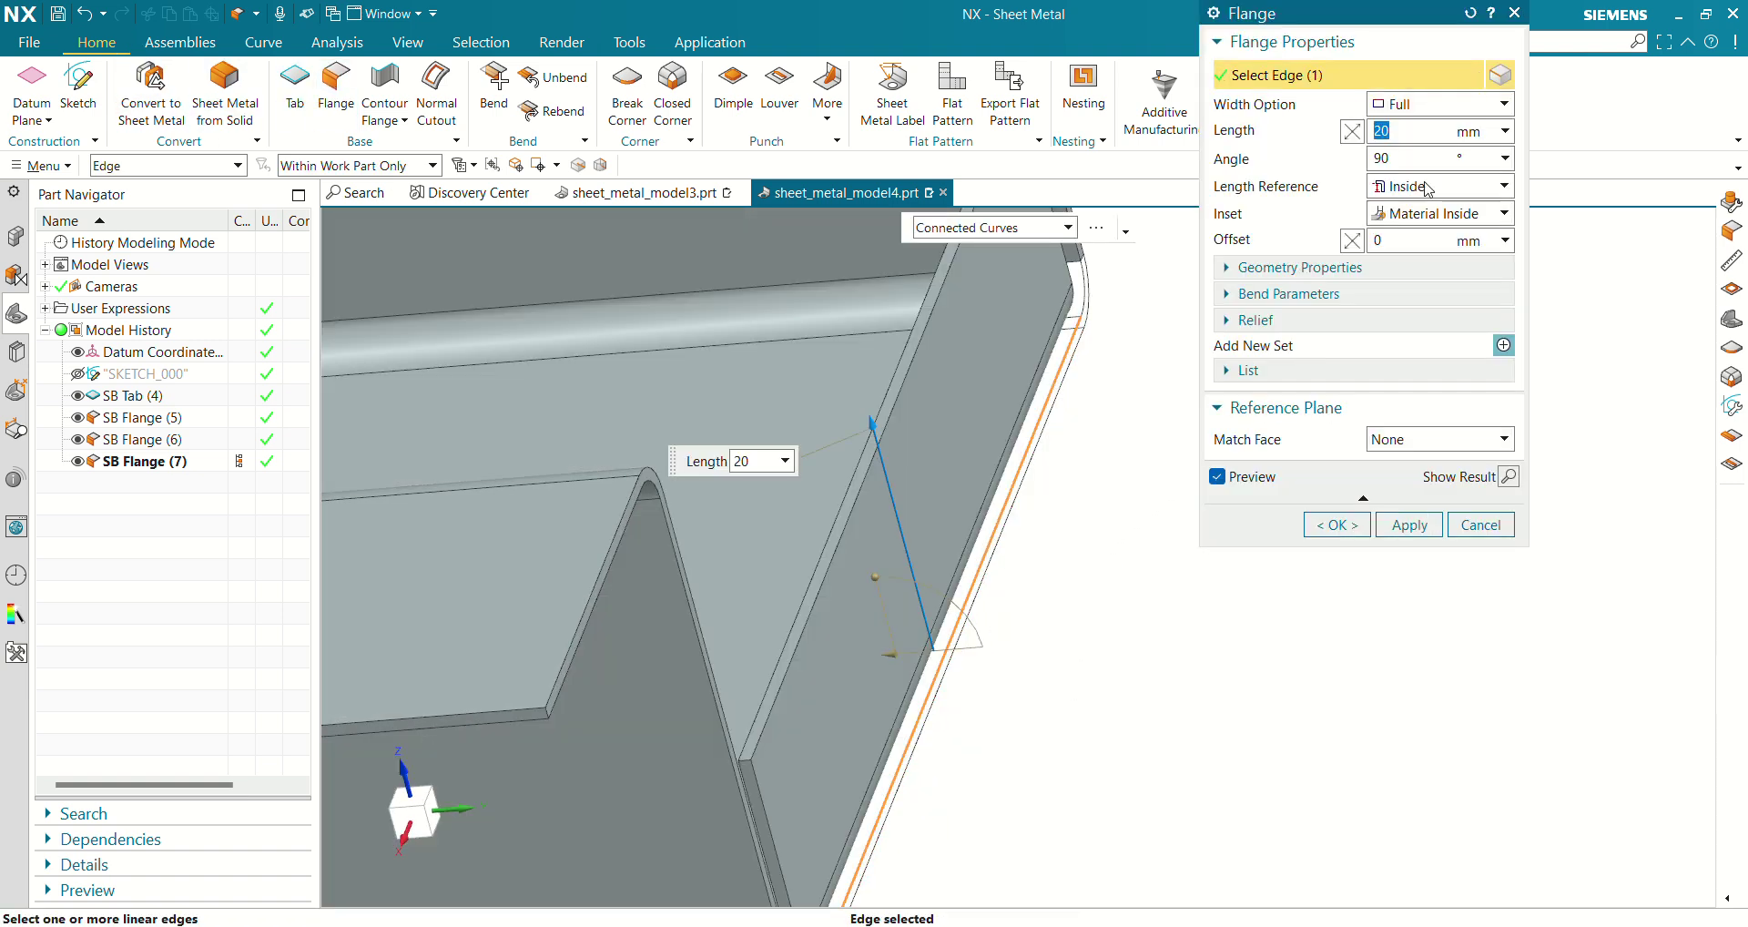
Center the flange on the edge with Bend Outside inset and Outside length reference
click(1406, 104)
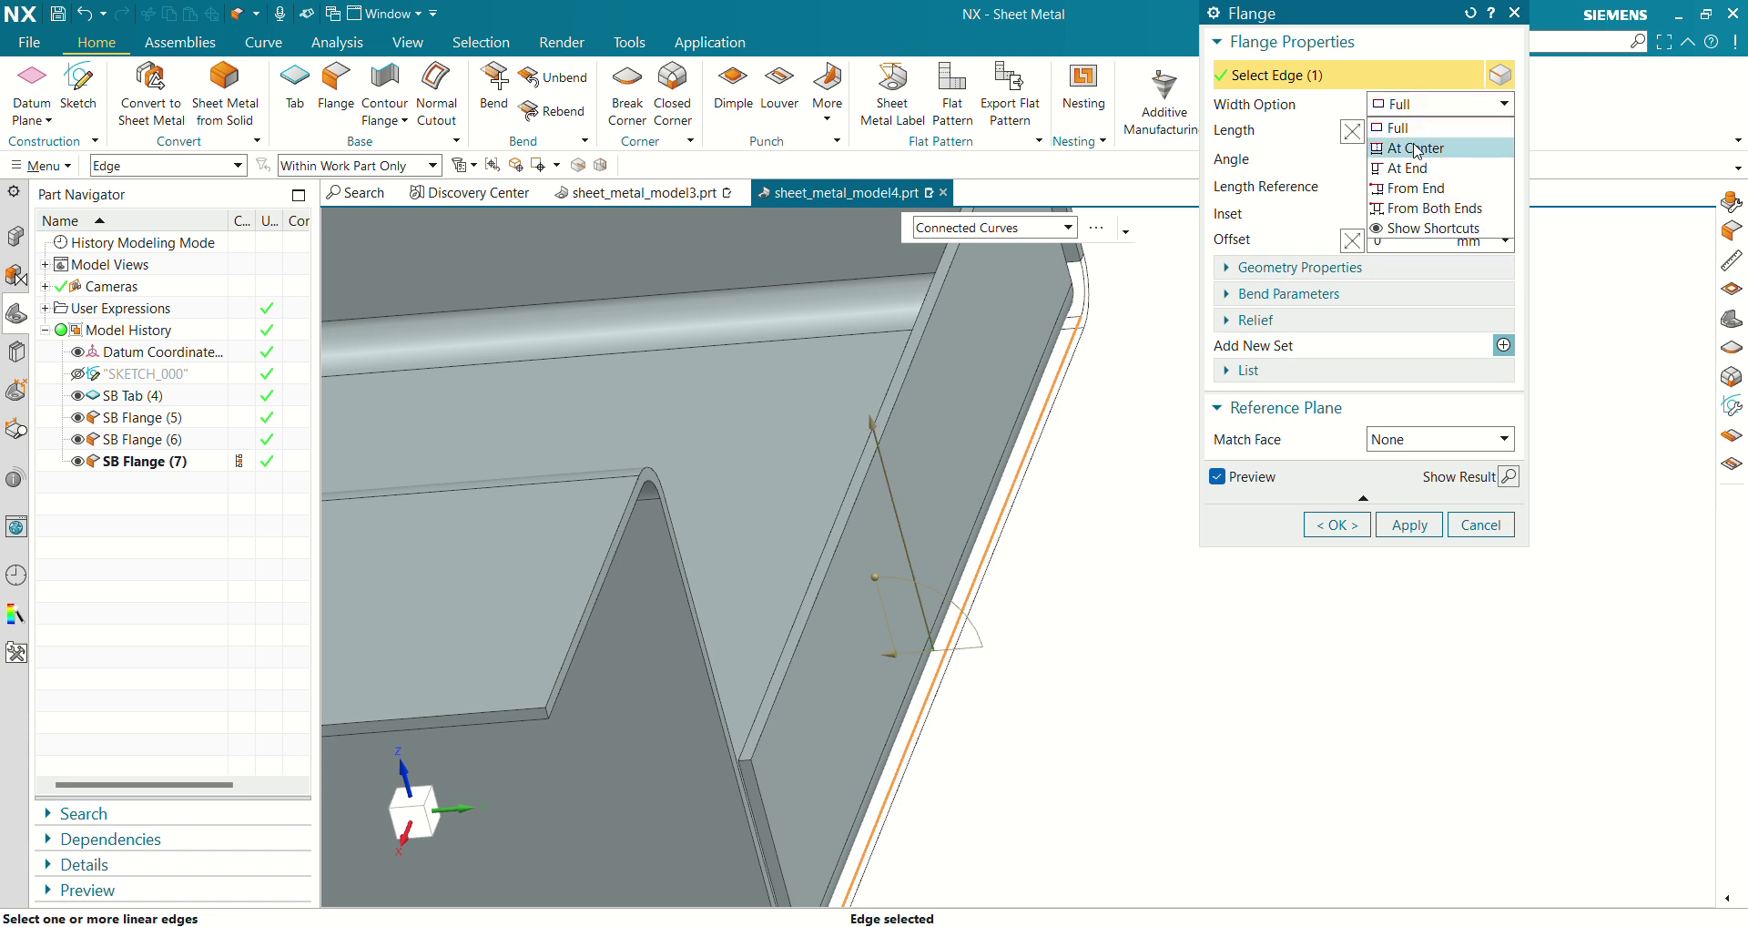
click(1407, 144)
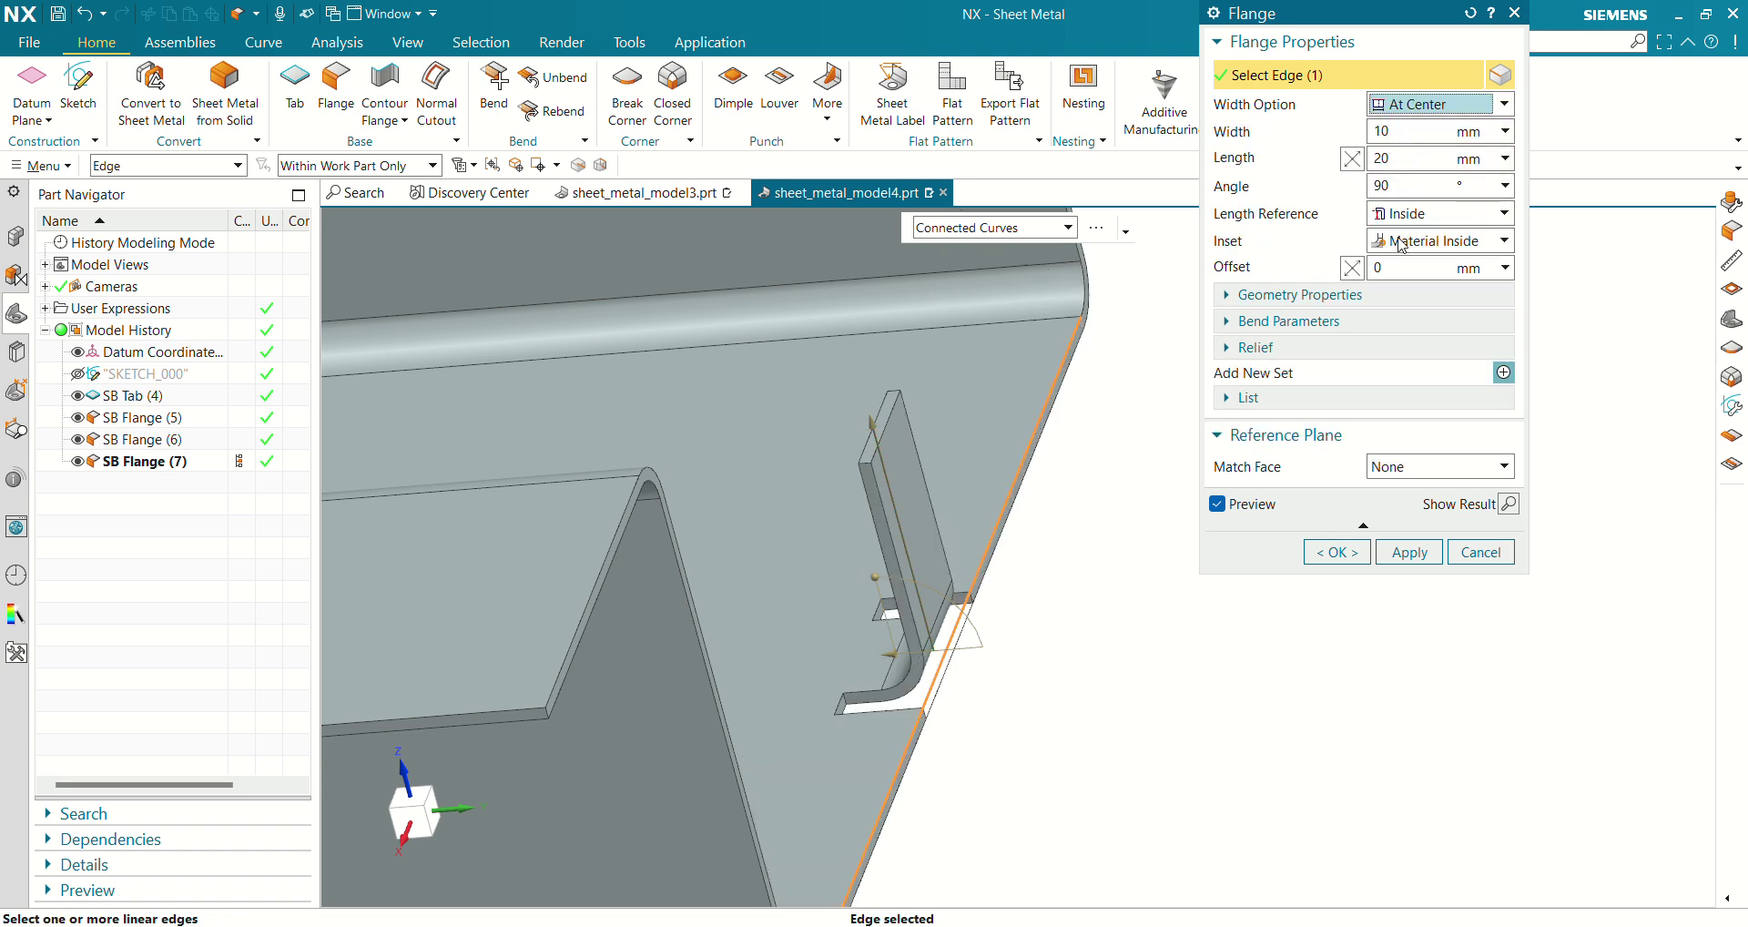
click(1401, 244)
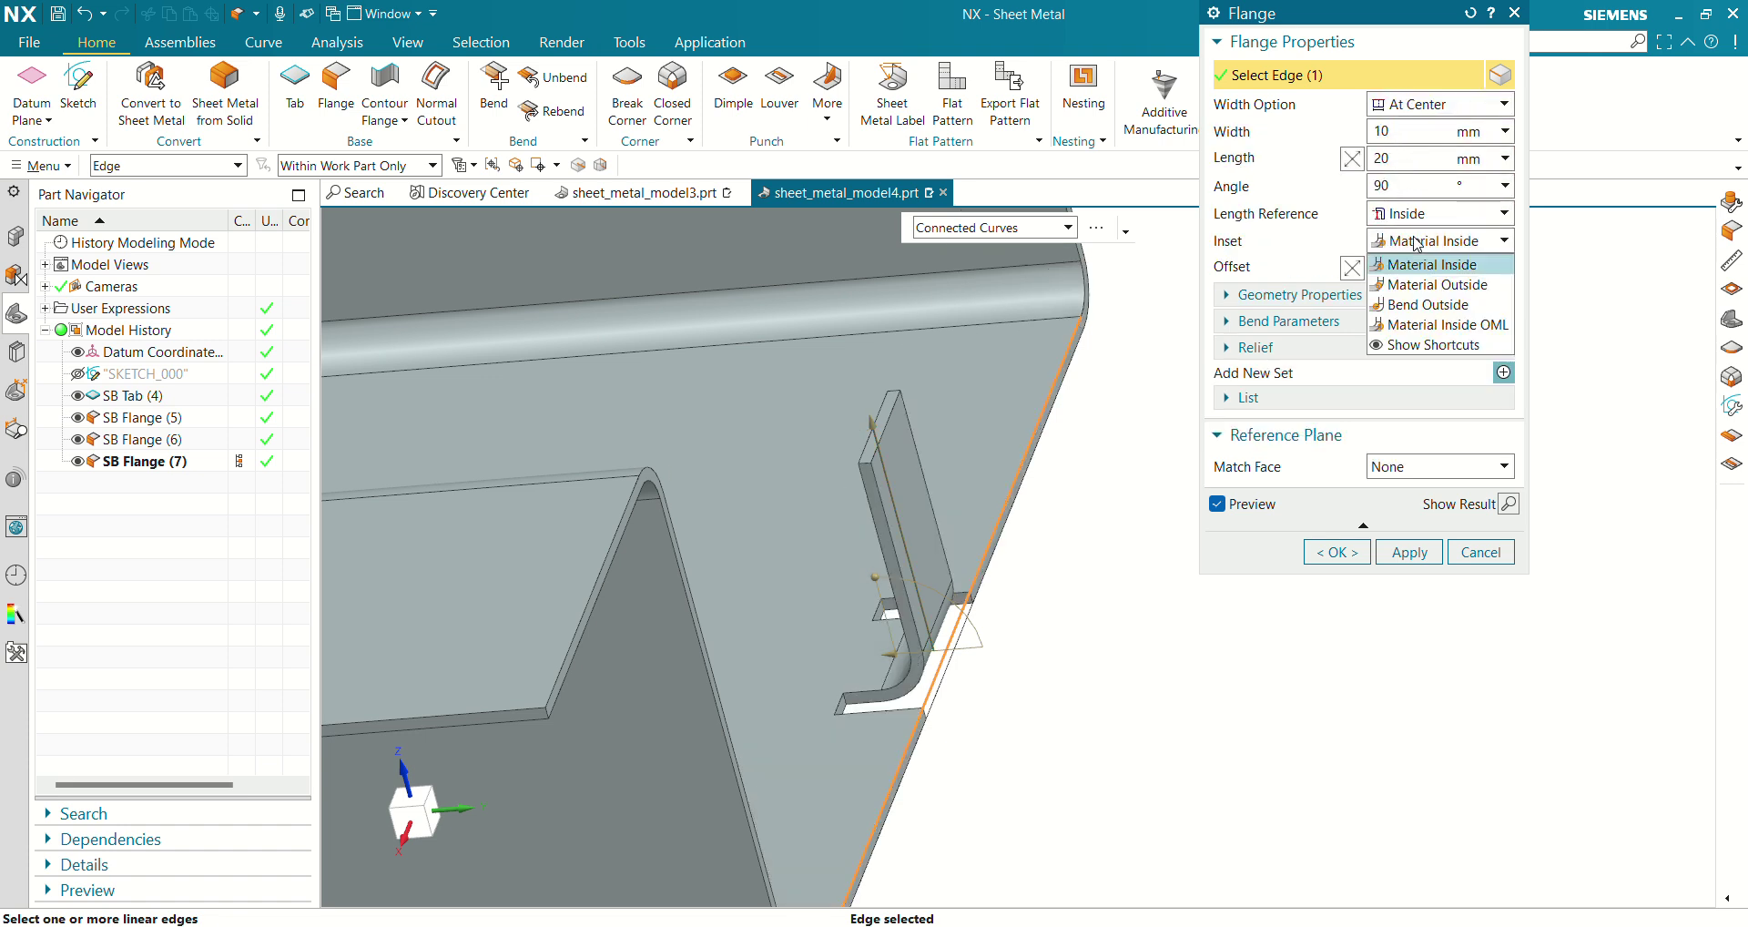
click(1428, 304)
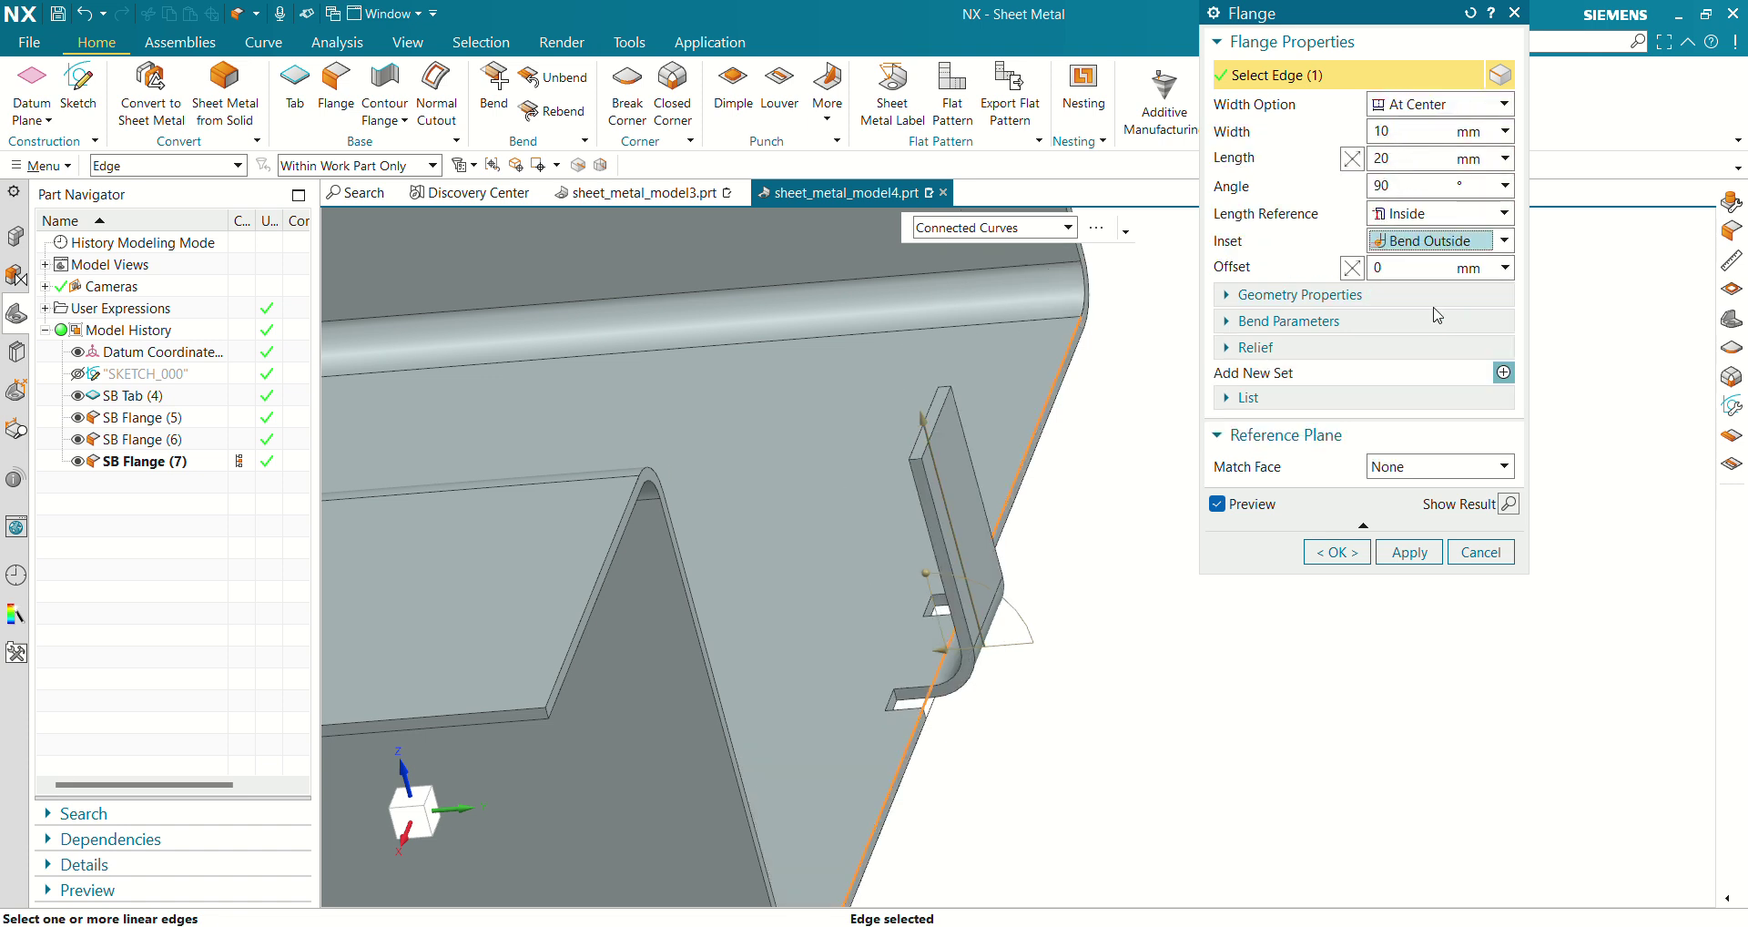
click(1417, 215)
click(1429, 257)
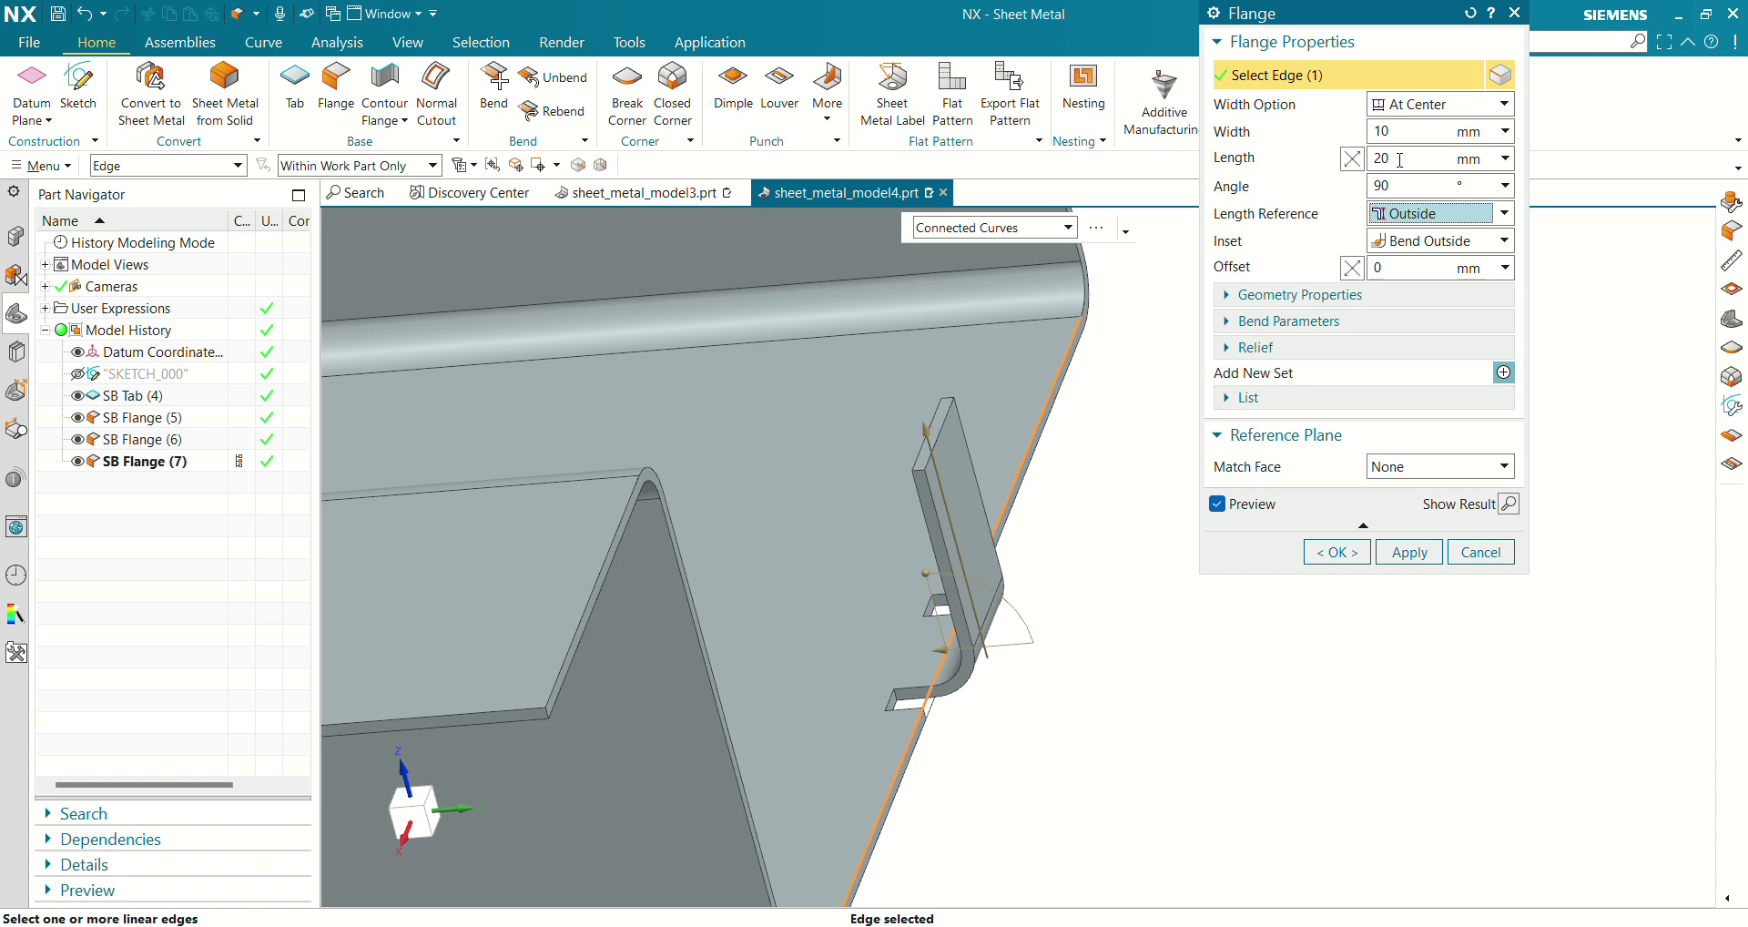
click(1414, 240)
click(1413, 240)
click(1417, 215)
click(1416, 257)
click(1420, 242)
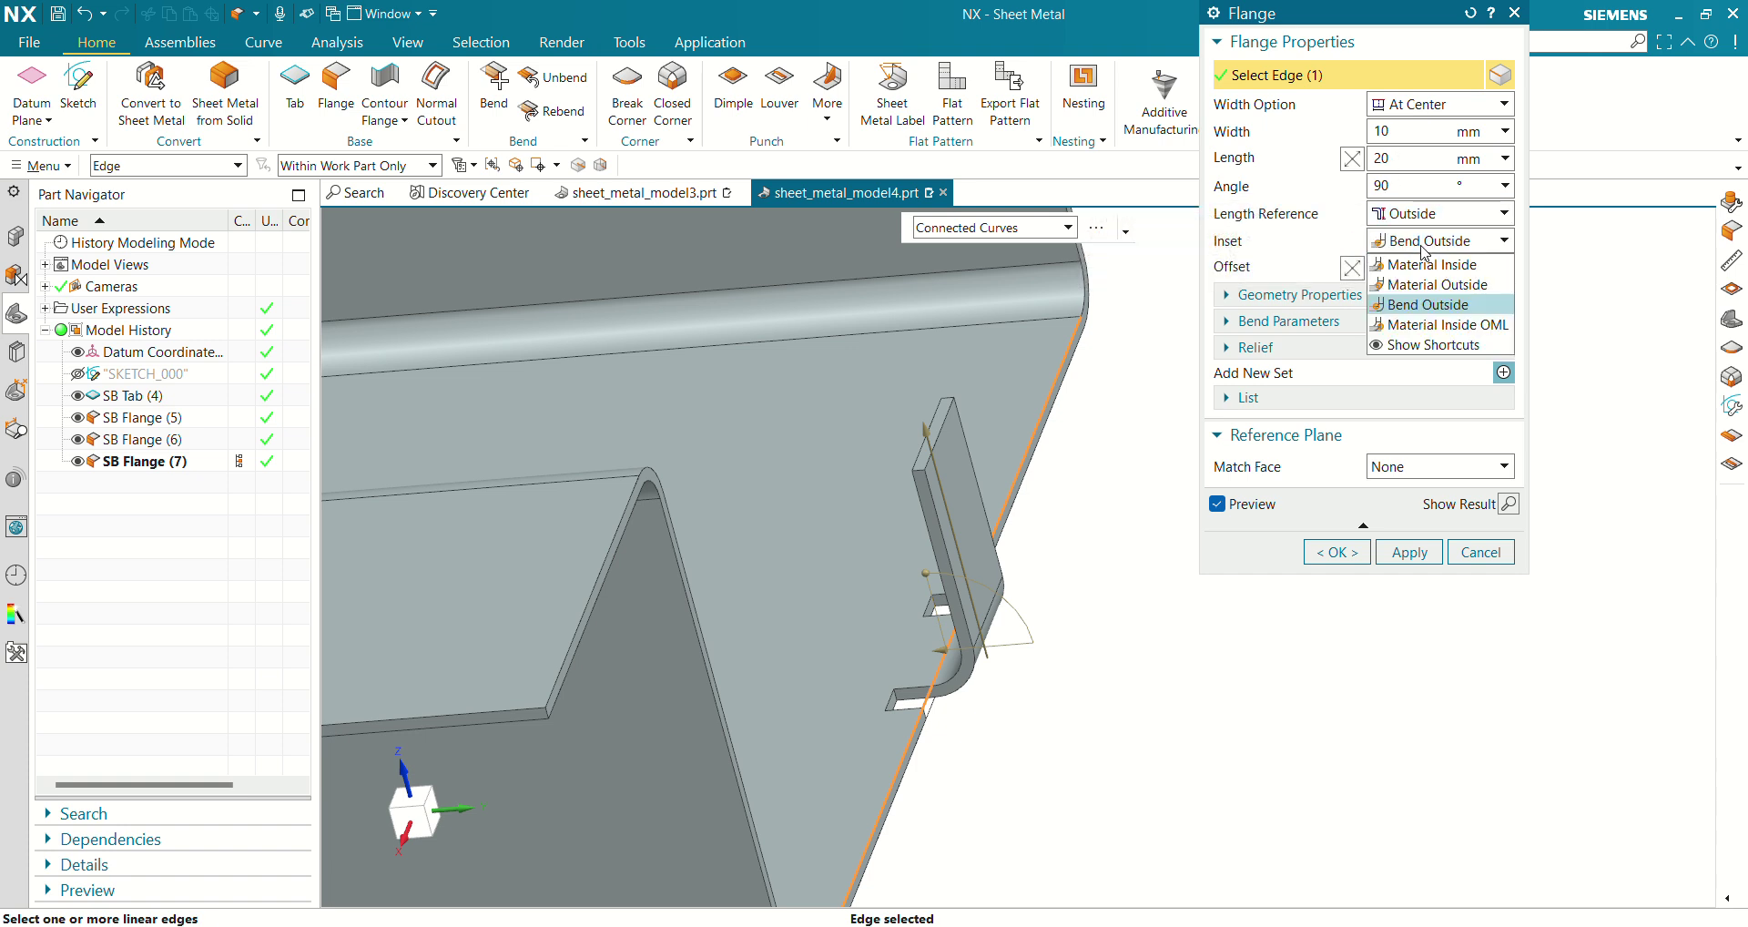
click(1442, 306)
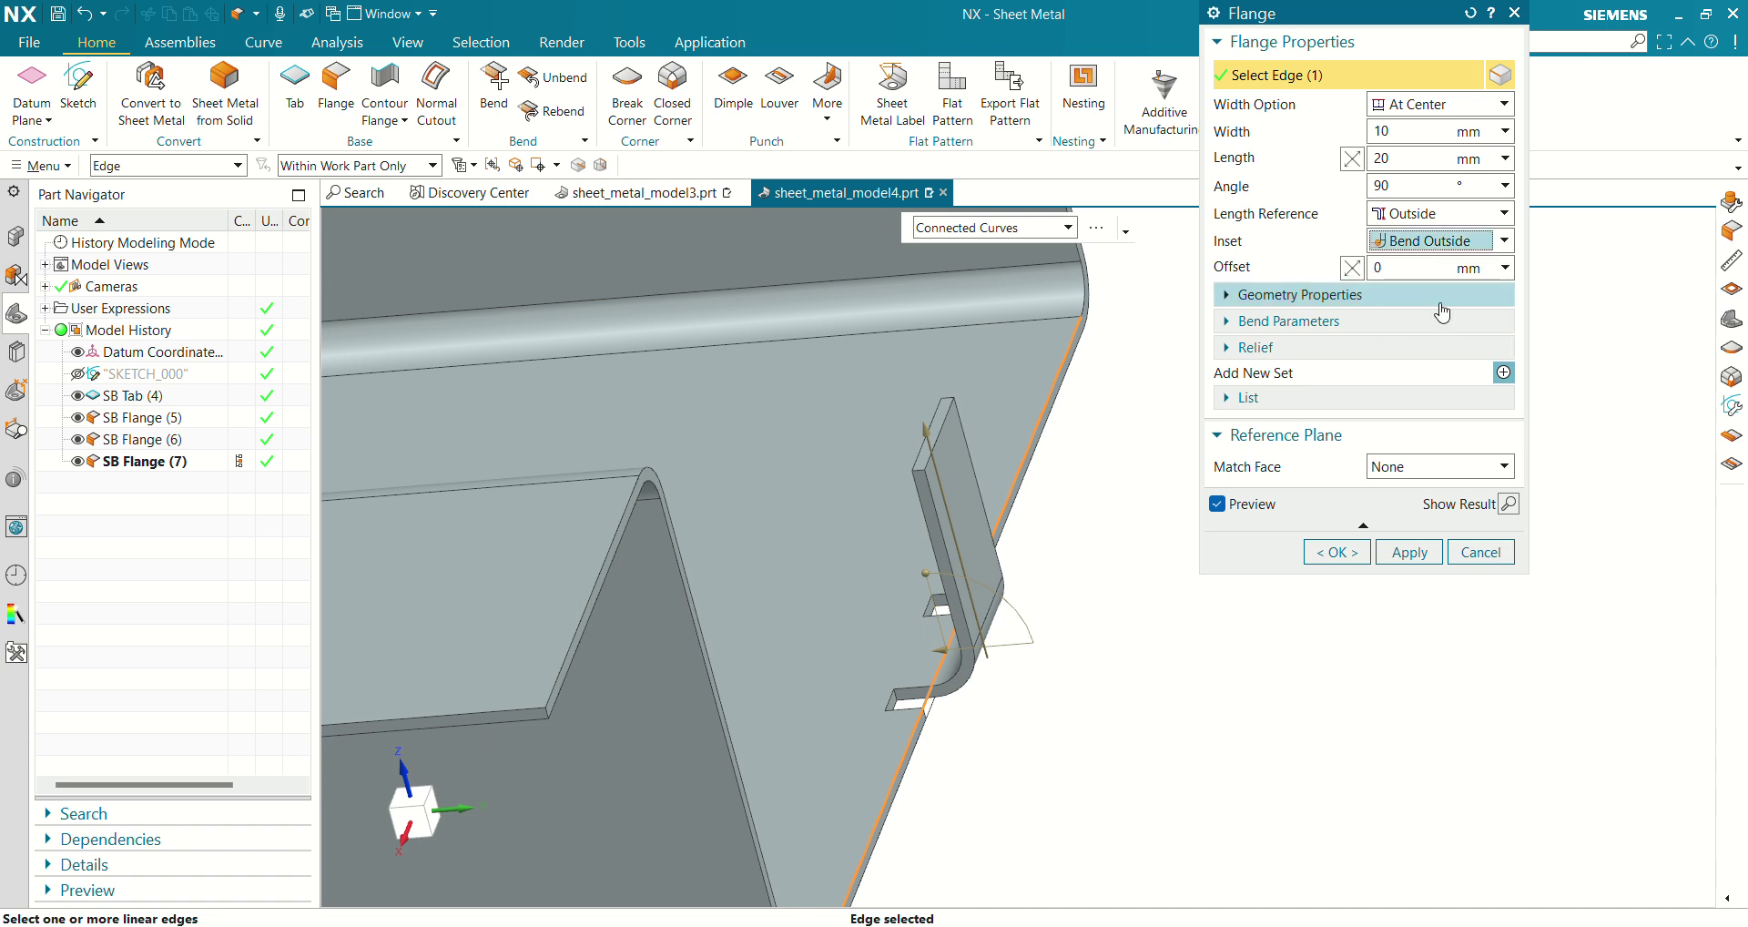
click(1410, 110)
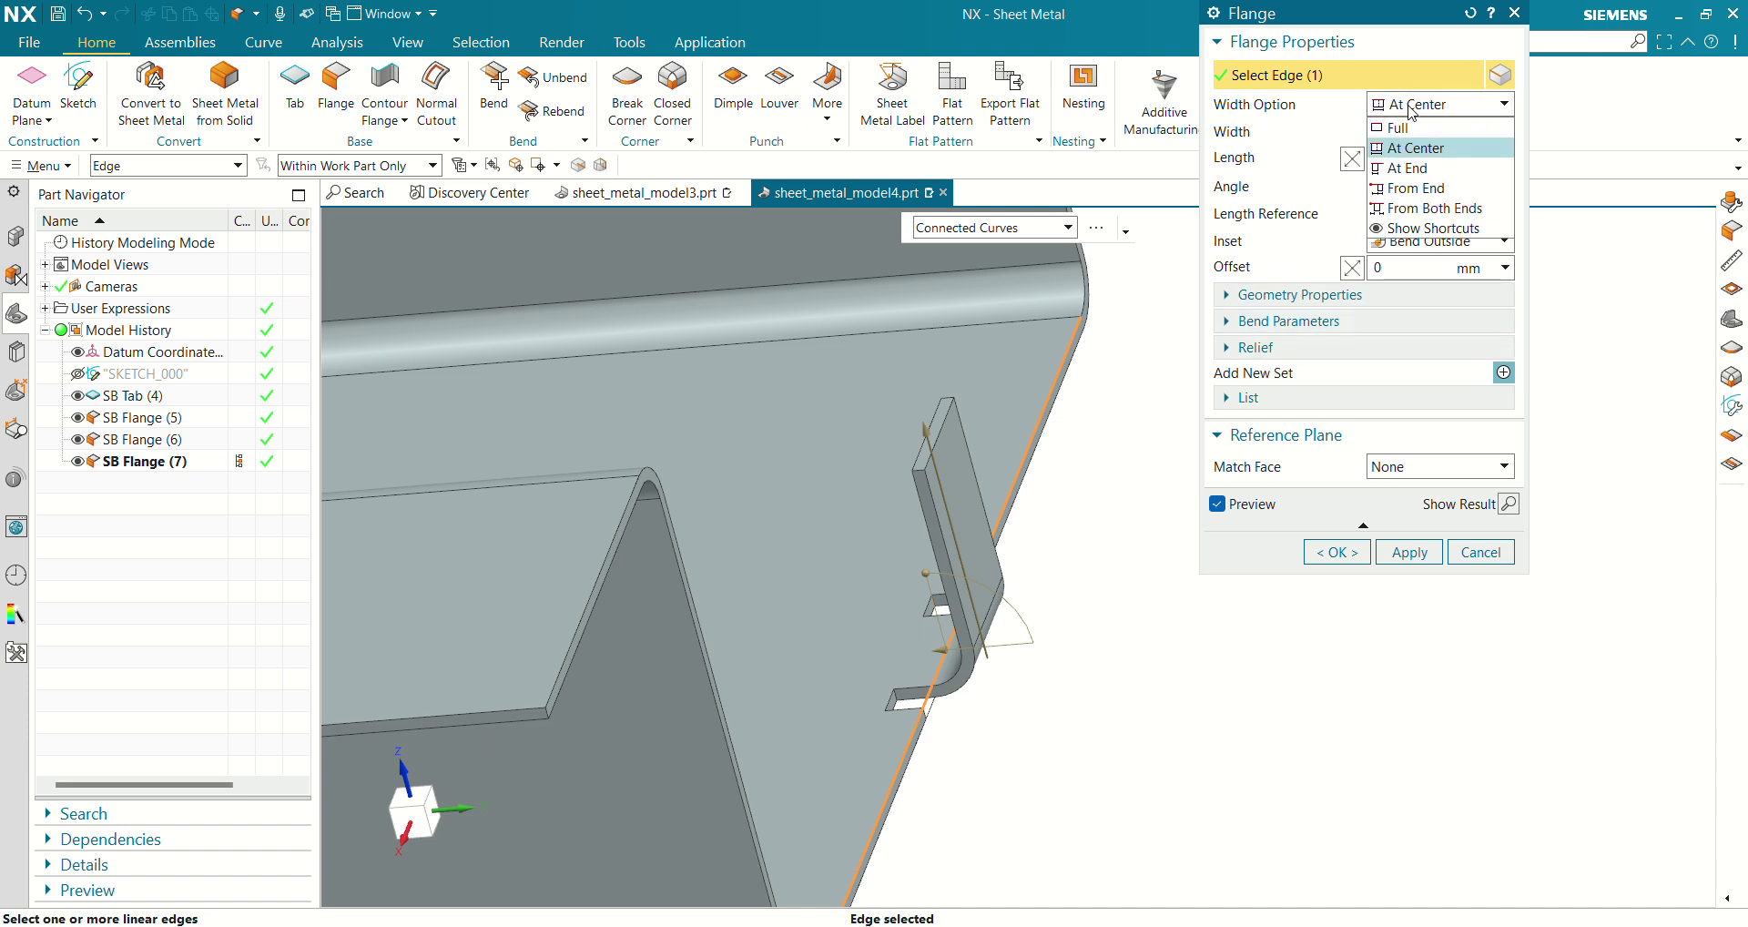
click(1422, 149)
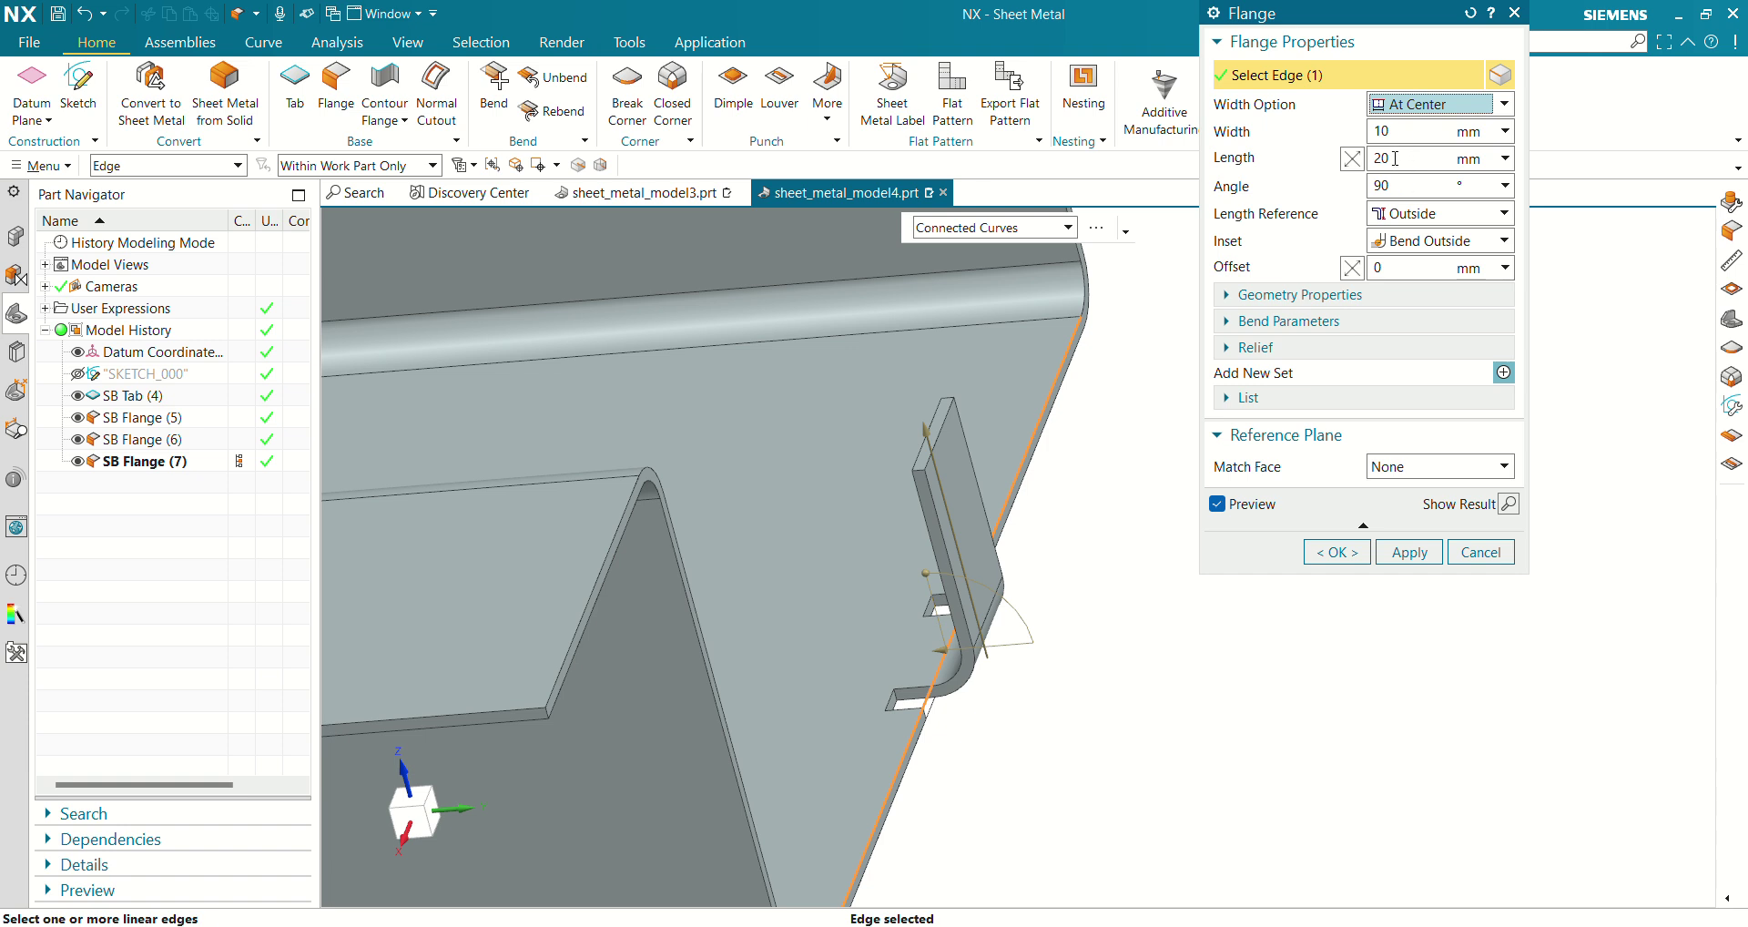
Set length 20, bend relief None, width 35, and create the flange
click(1395, 158)
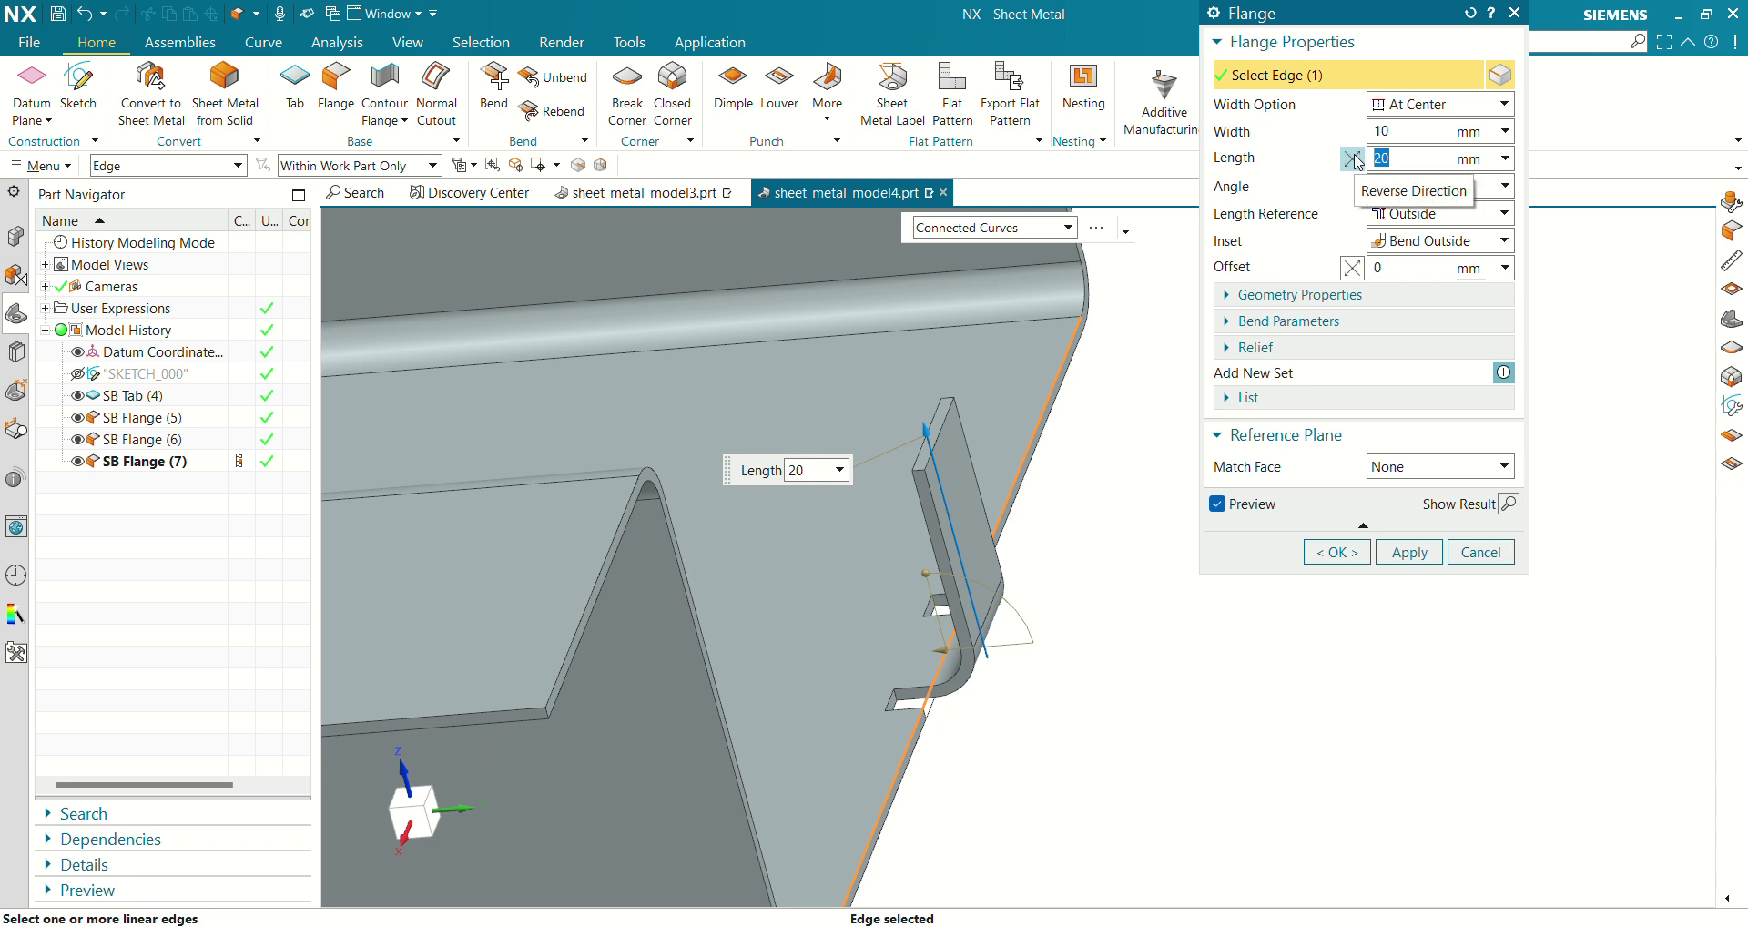
click(1297, 349)
click(1402, 379)
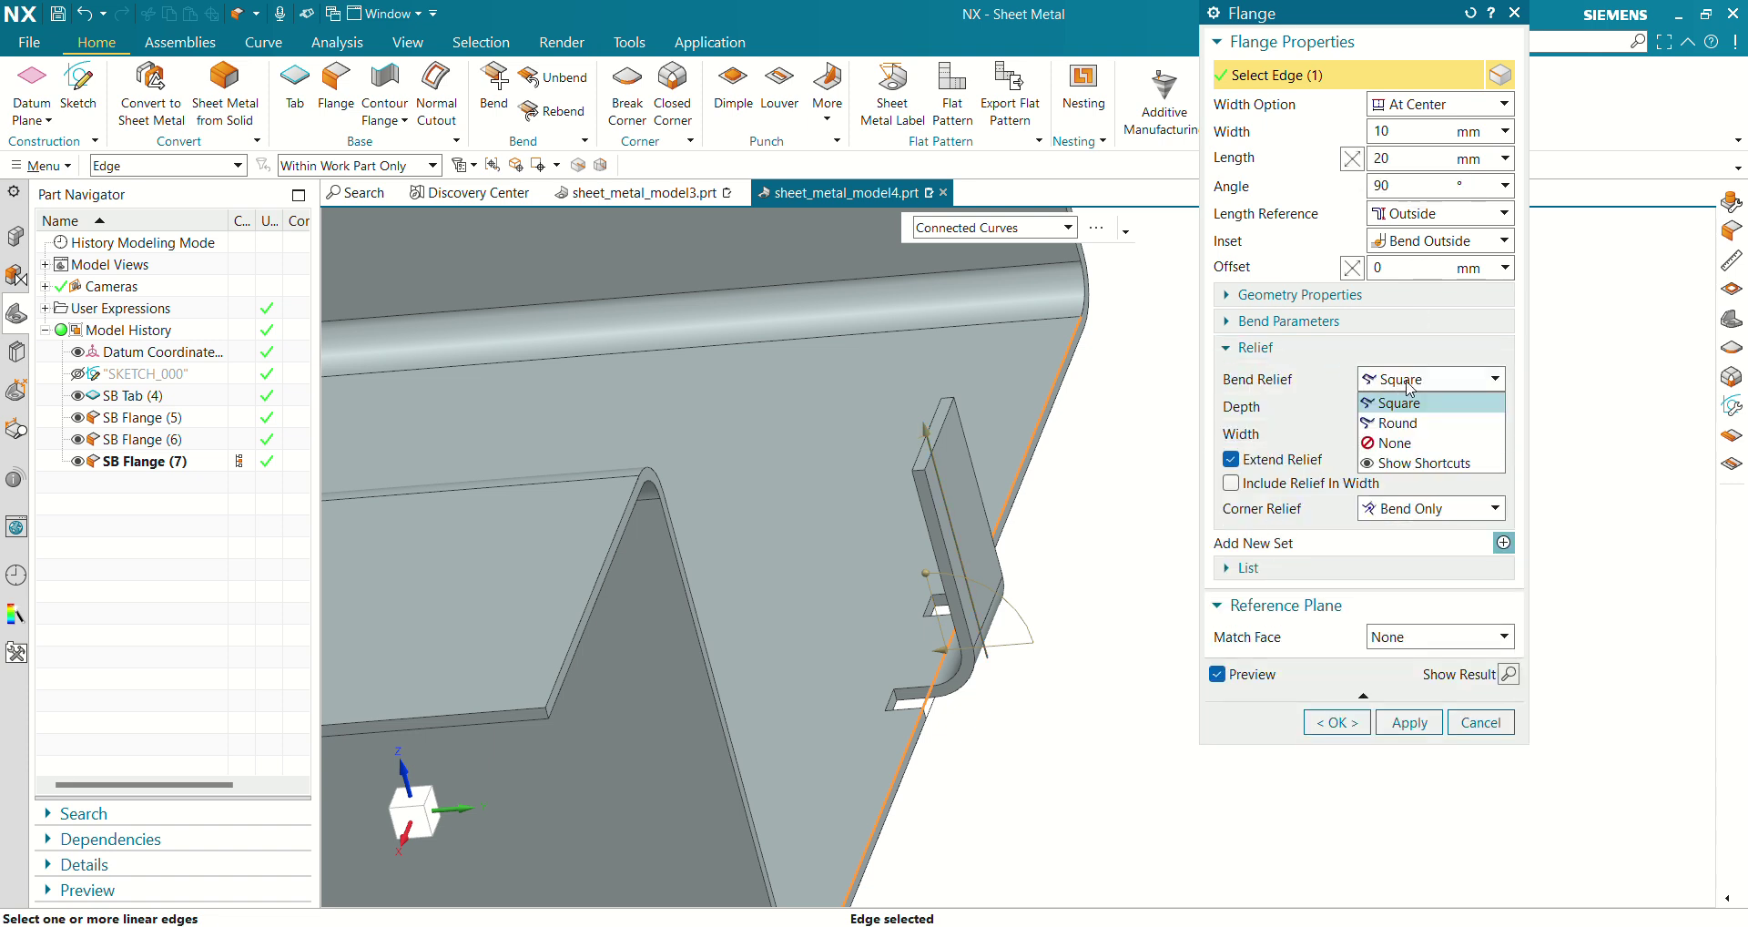
click(1402, 443)
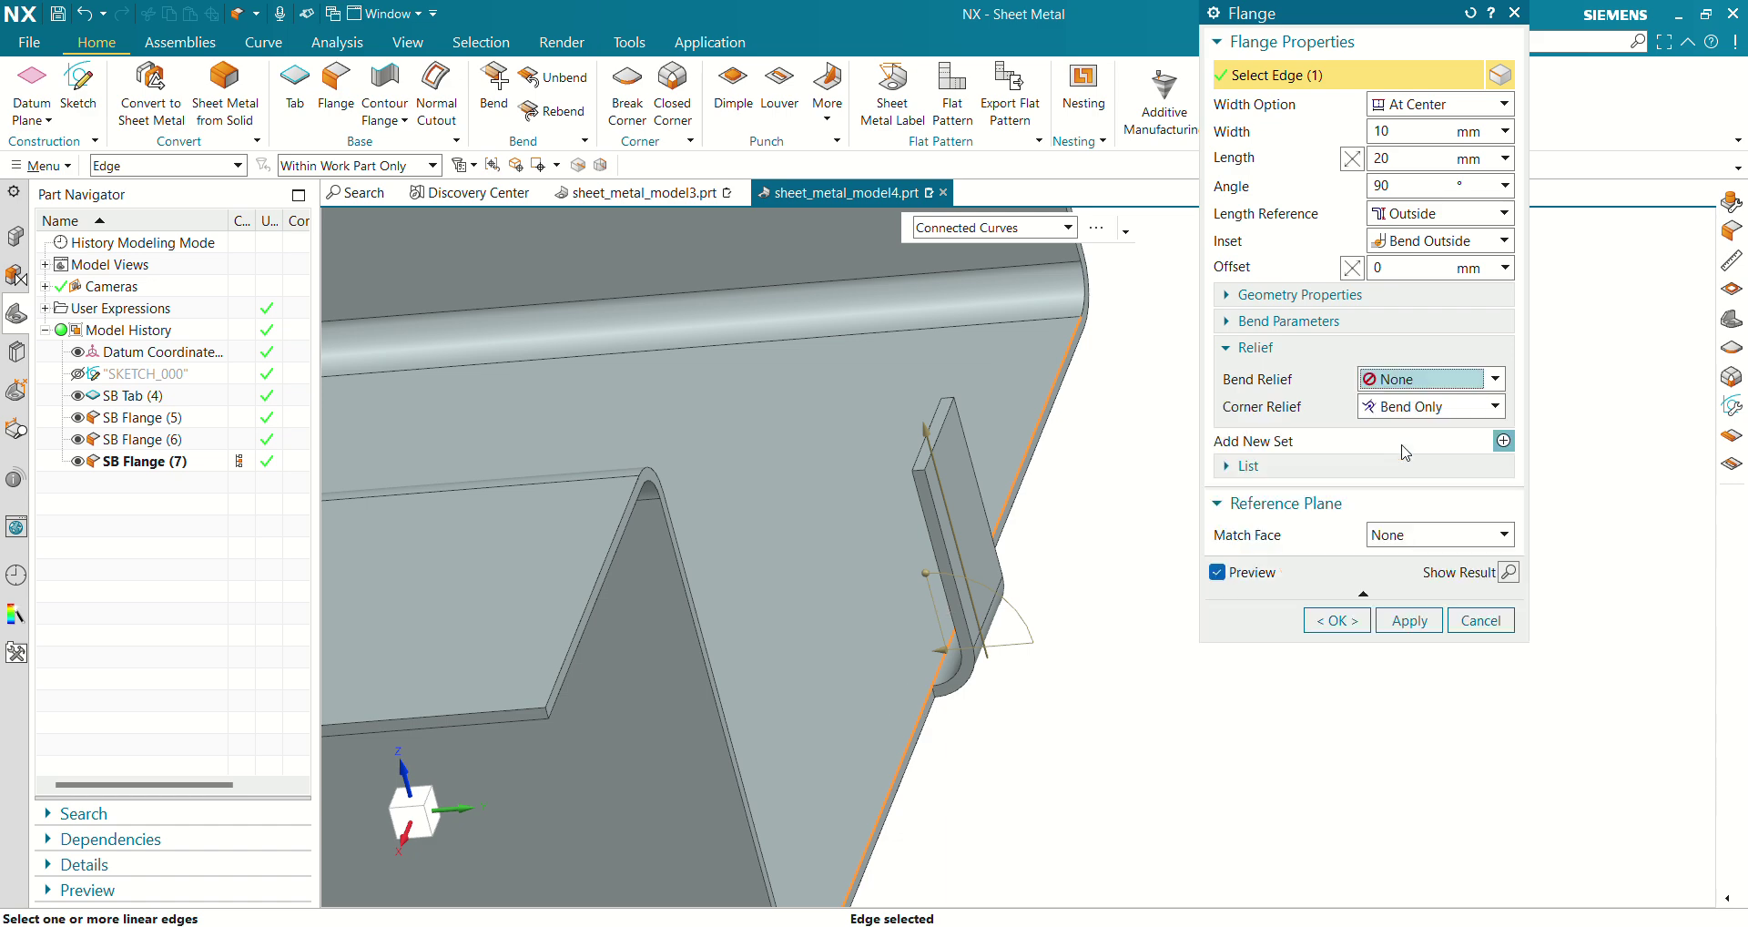
mouse_move(884, 605)
middle_down()
mouse_move(905, 586)
mouse_move(913, 629)
mouse_move(905, 572)
mouse_move(874, 577)
mouse_move(890, 584)
middle_up()
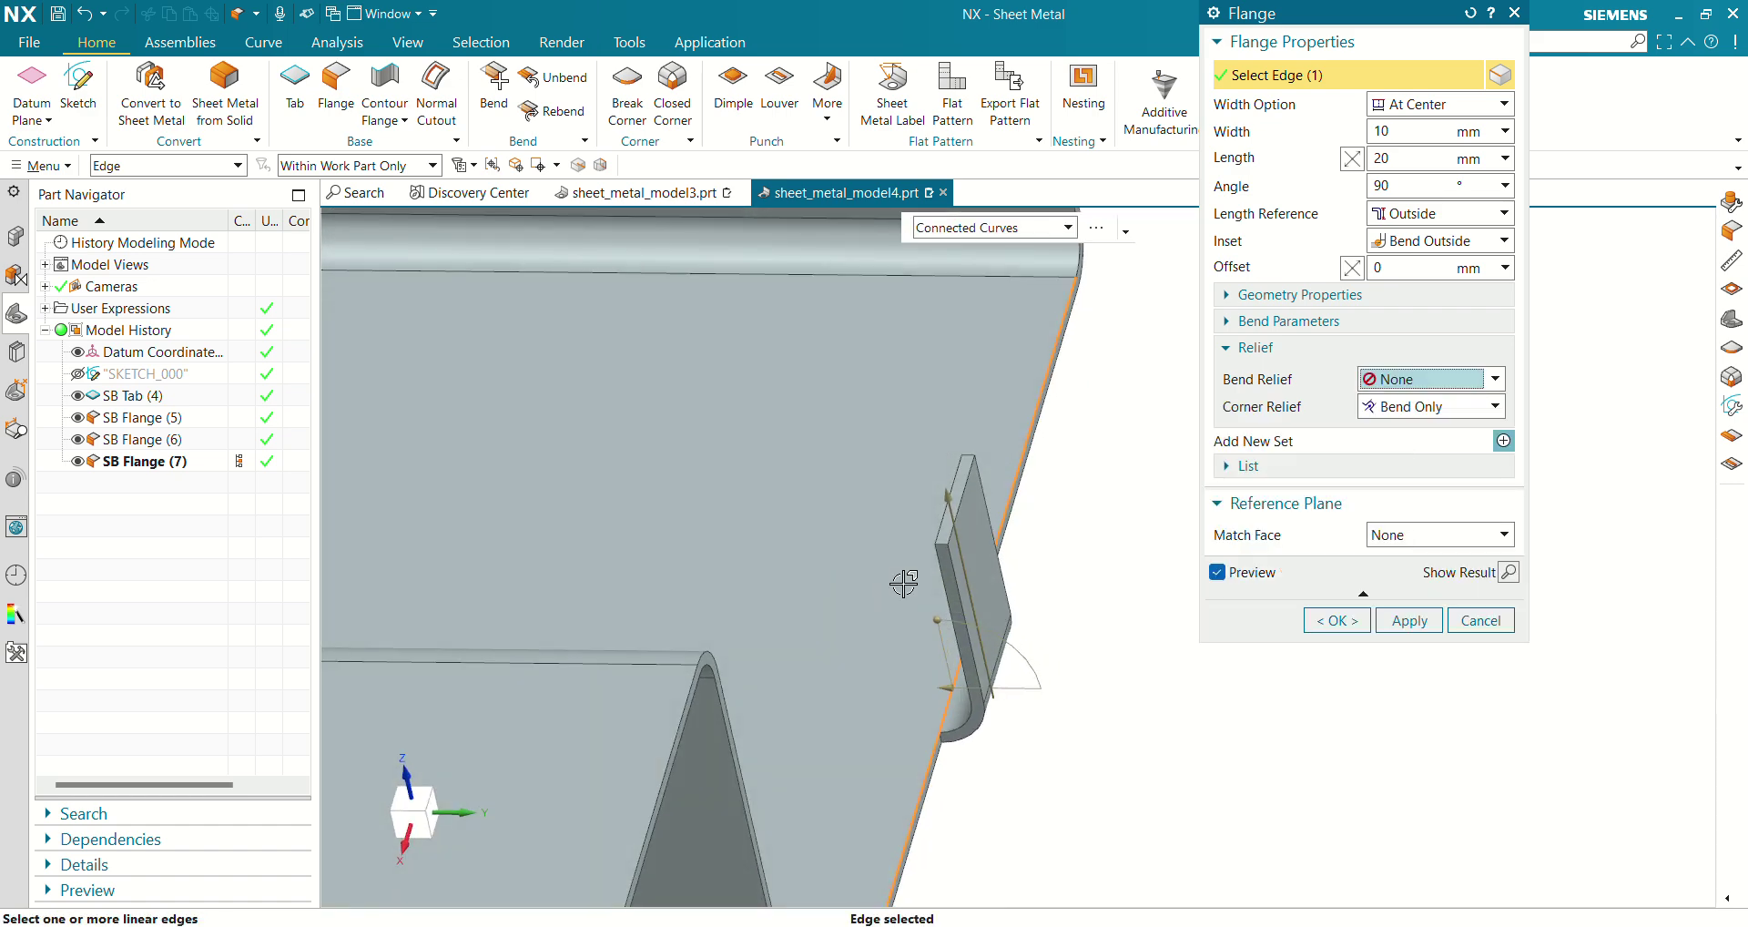
double_click(1408, 133)
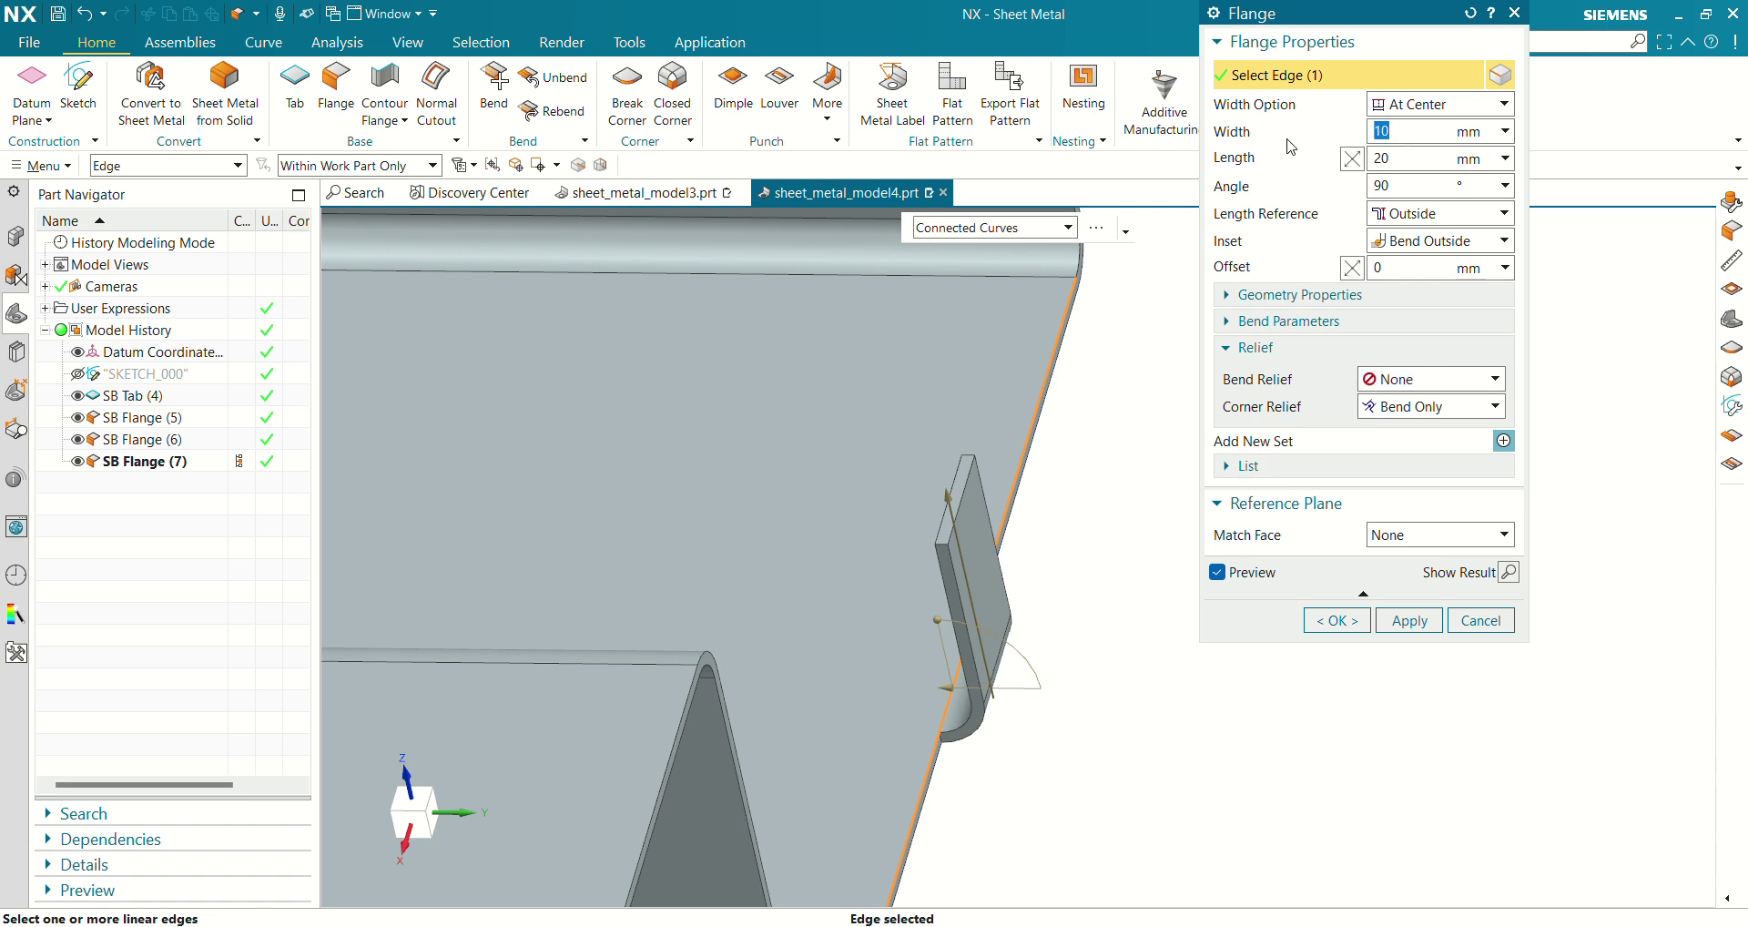
key(Return)
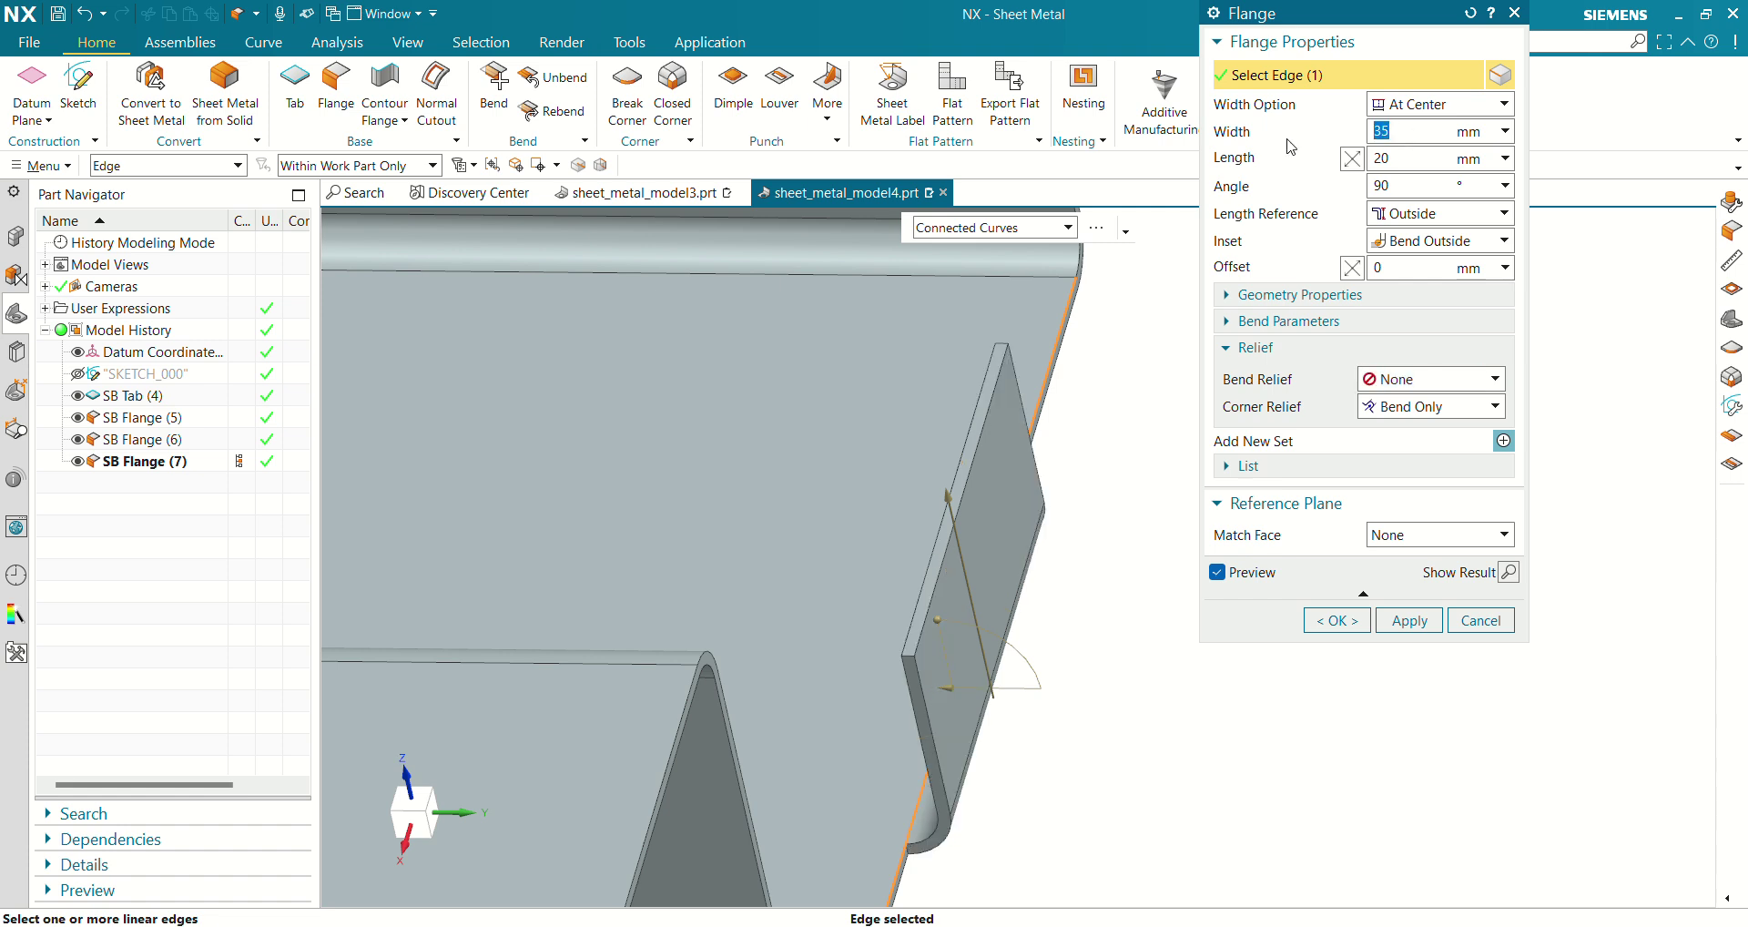
scroll(1056, 528, down, 4)
click(1337, 620)
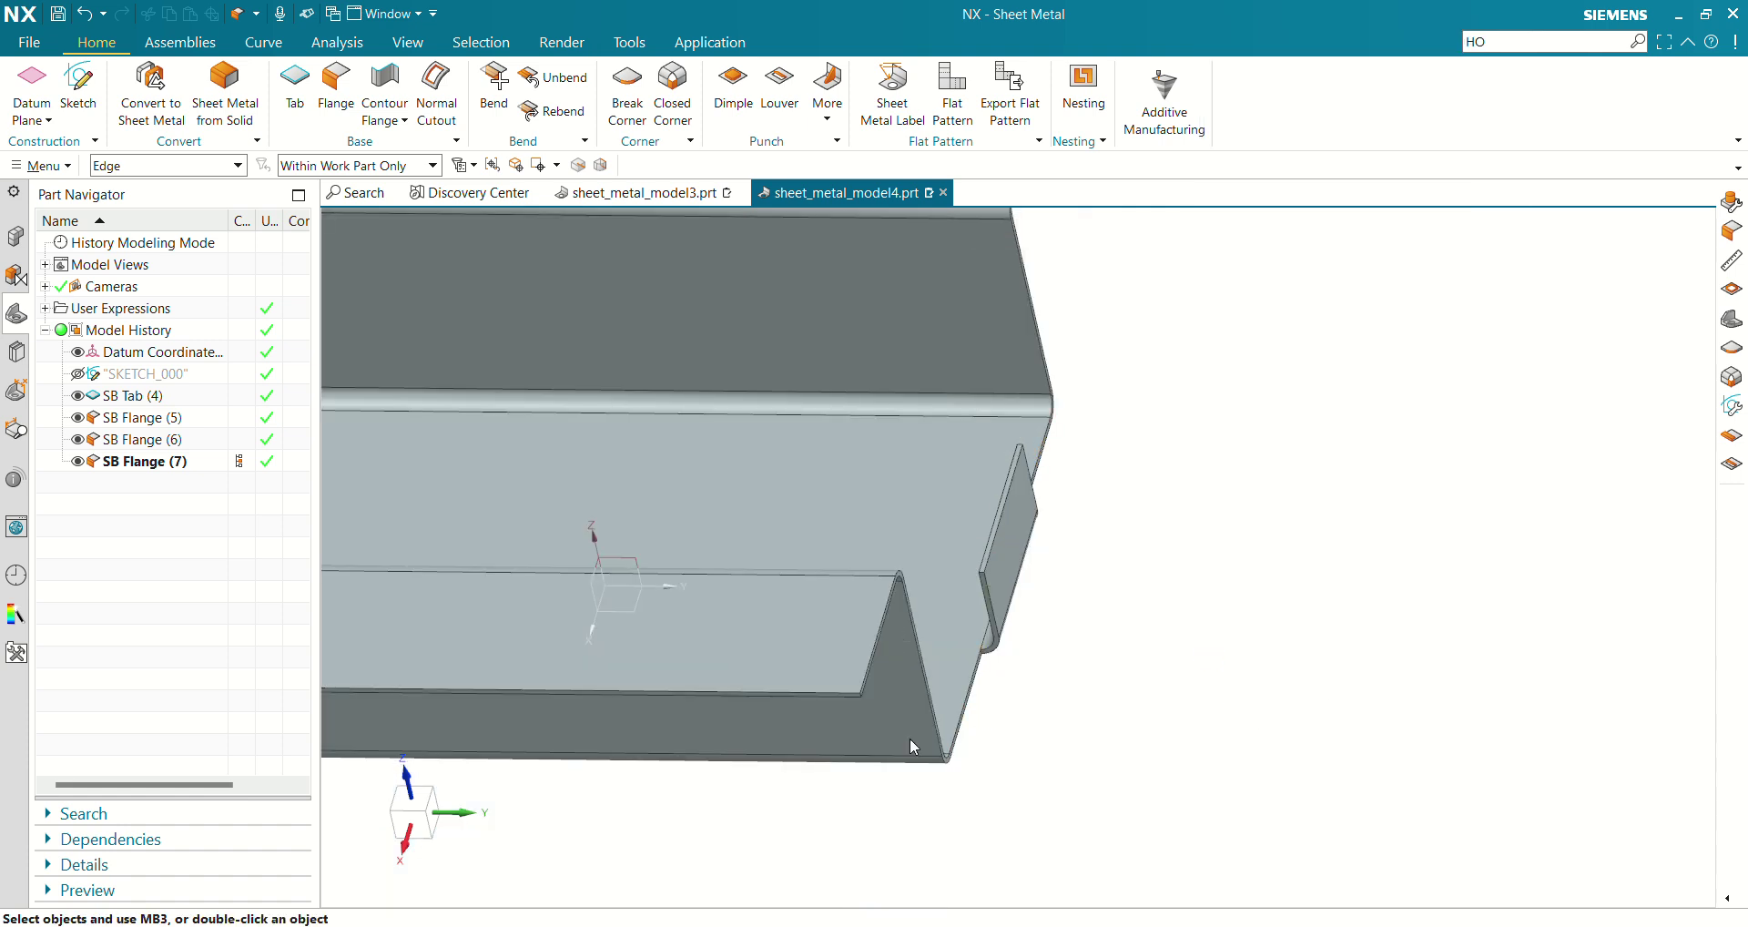
Add a centred flange on the vertical tab edge, 35 mm long and 35 mm wide
middle_drag(986, 716, 538, 369)
click(335, 82)
click(1021, 396)
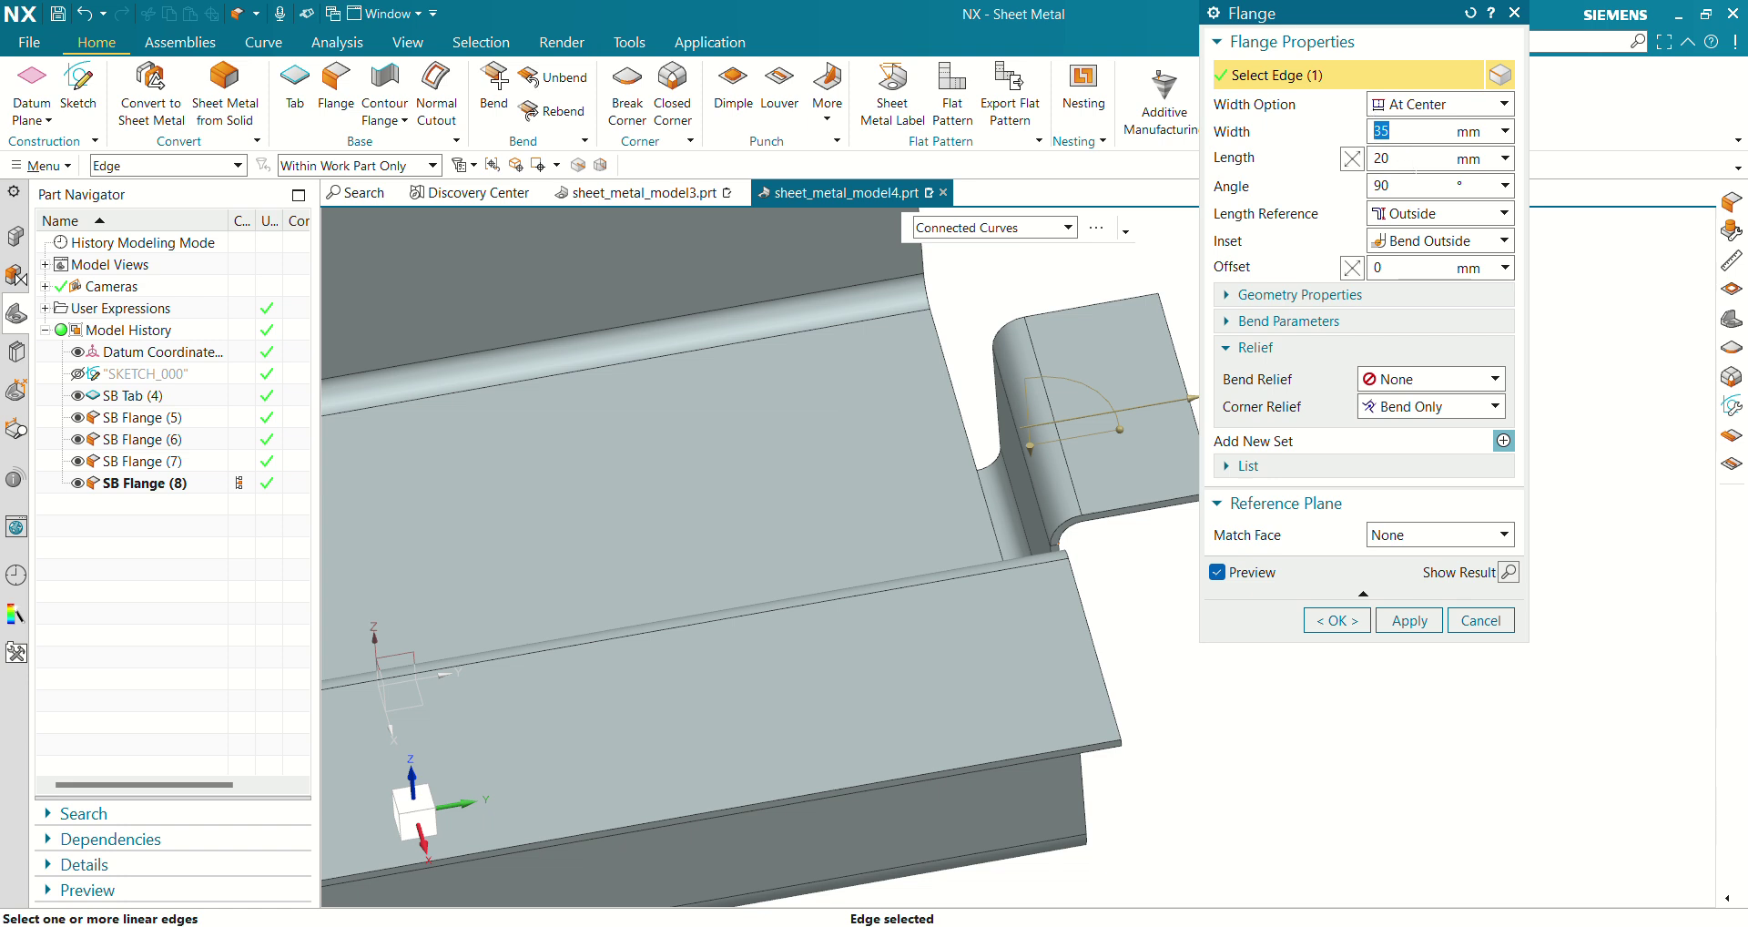
key(Tab)
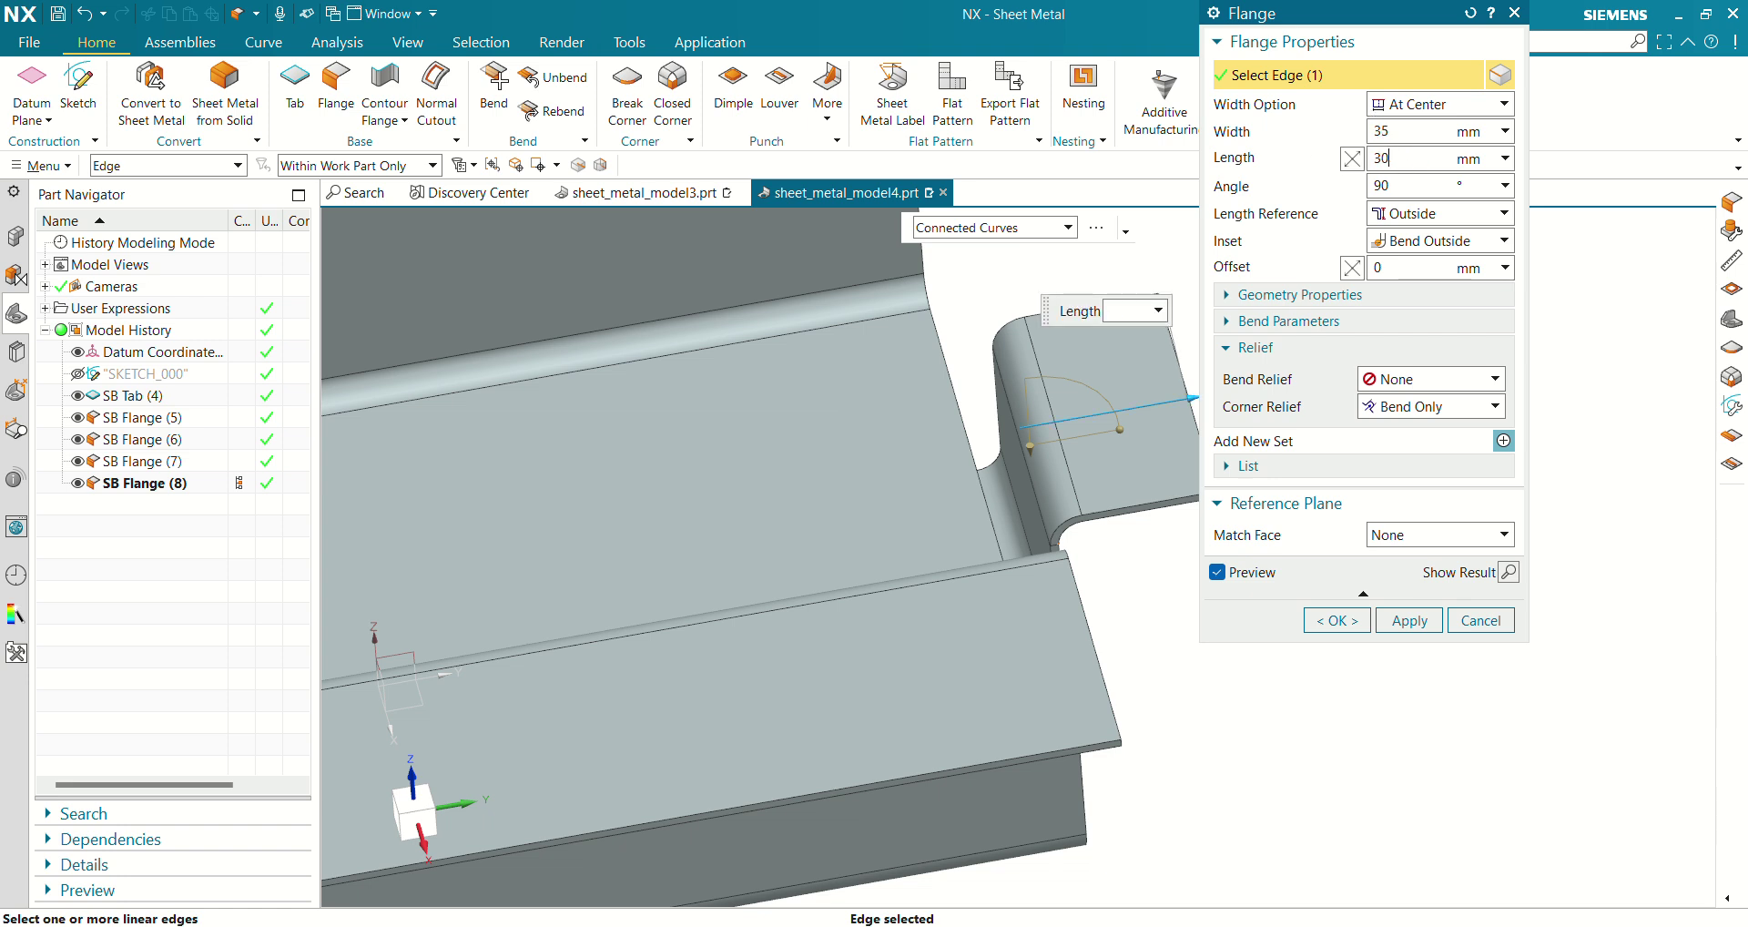
text(30)
key(Return)
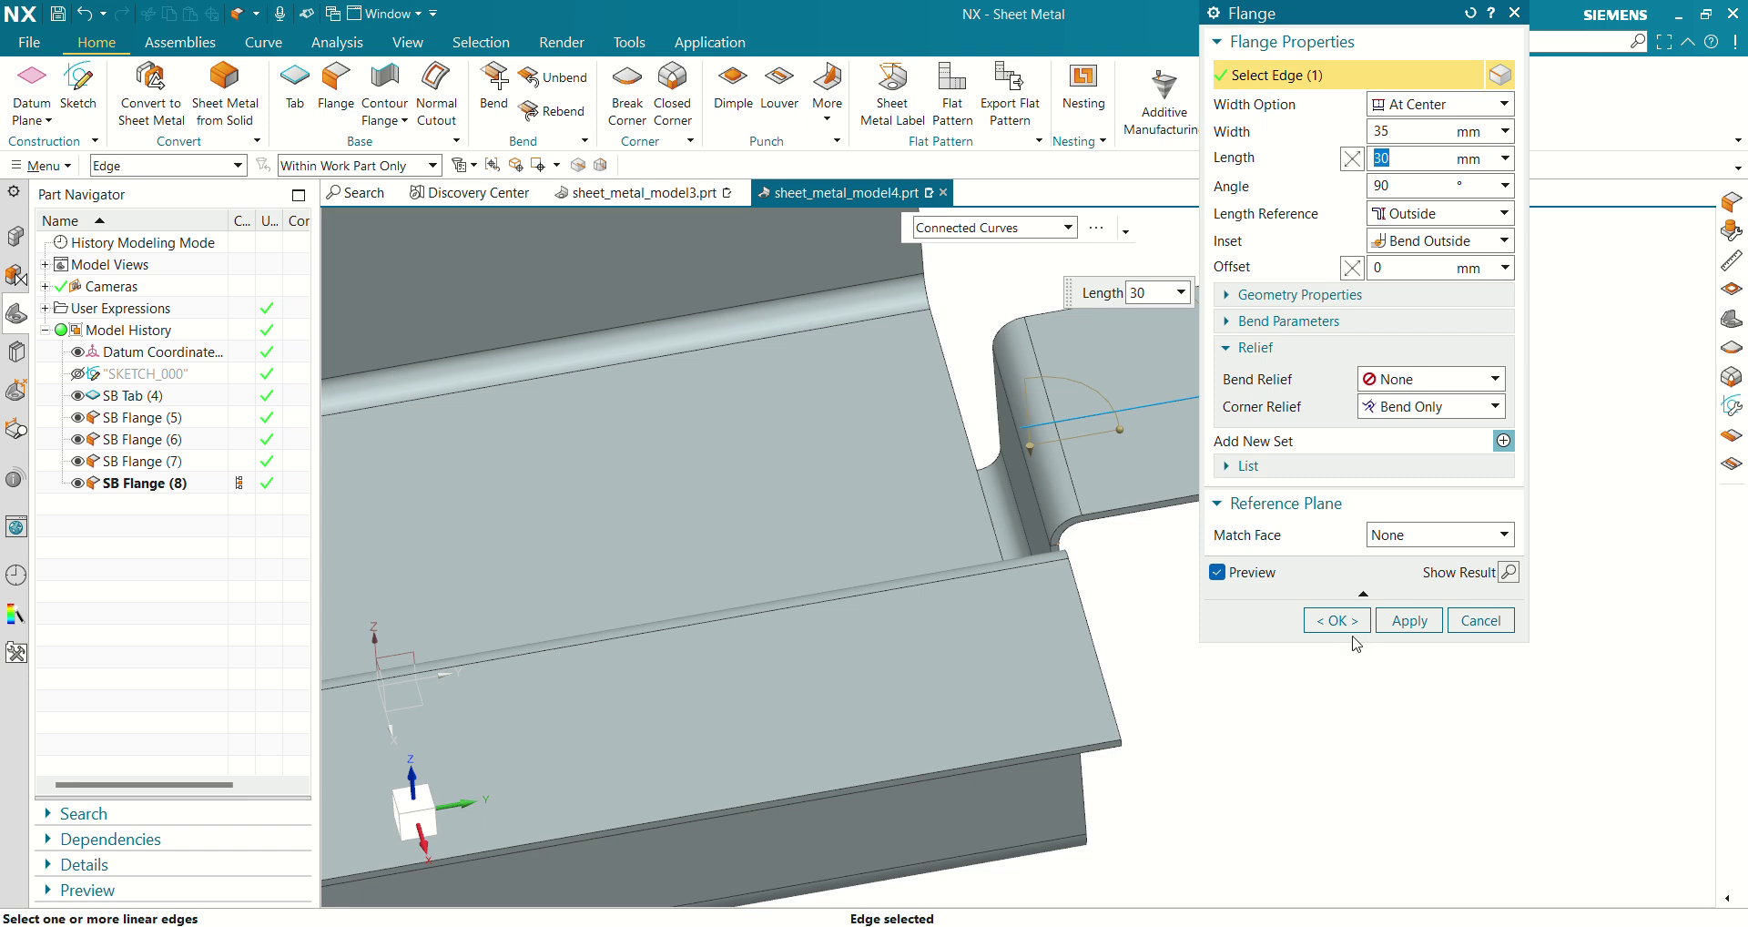
text(35)
key(Return)
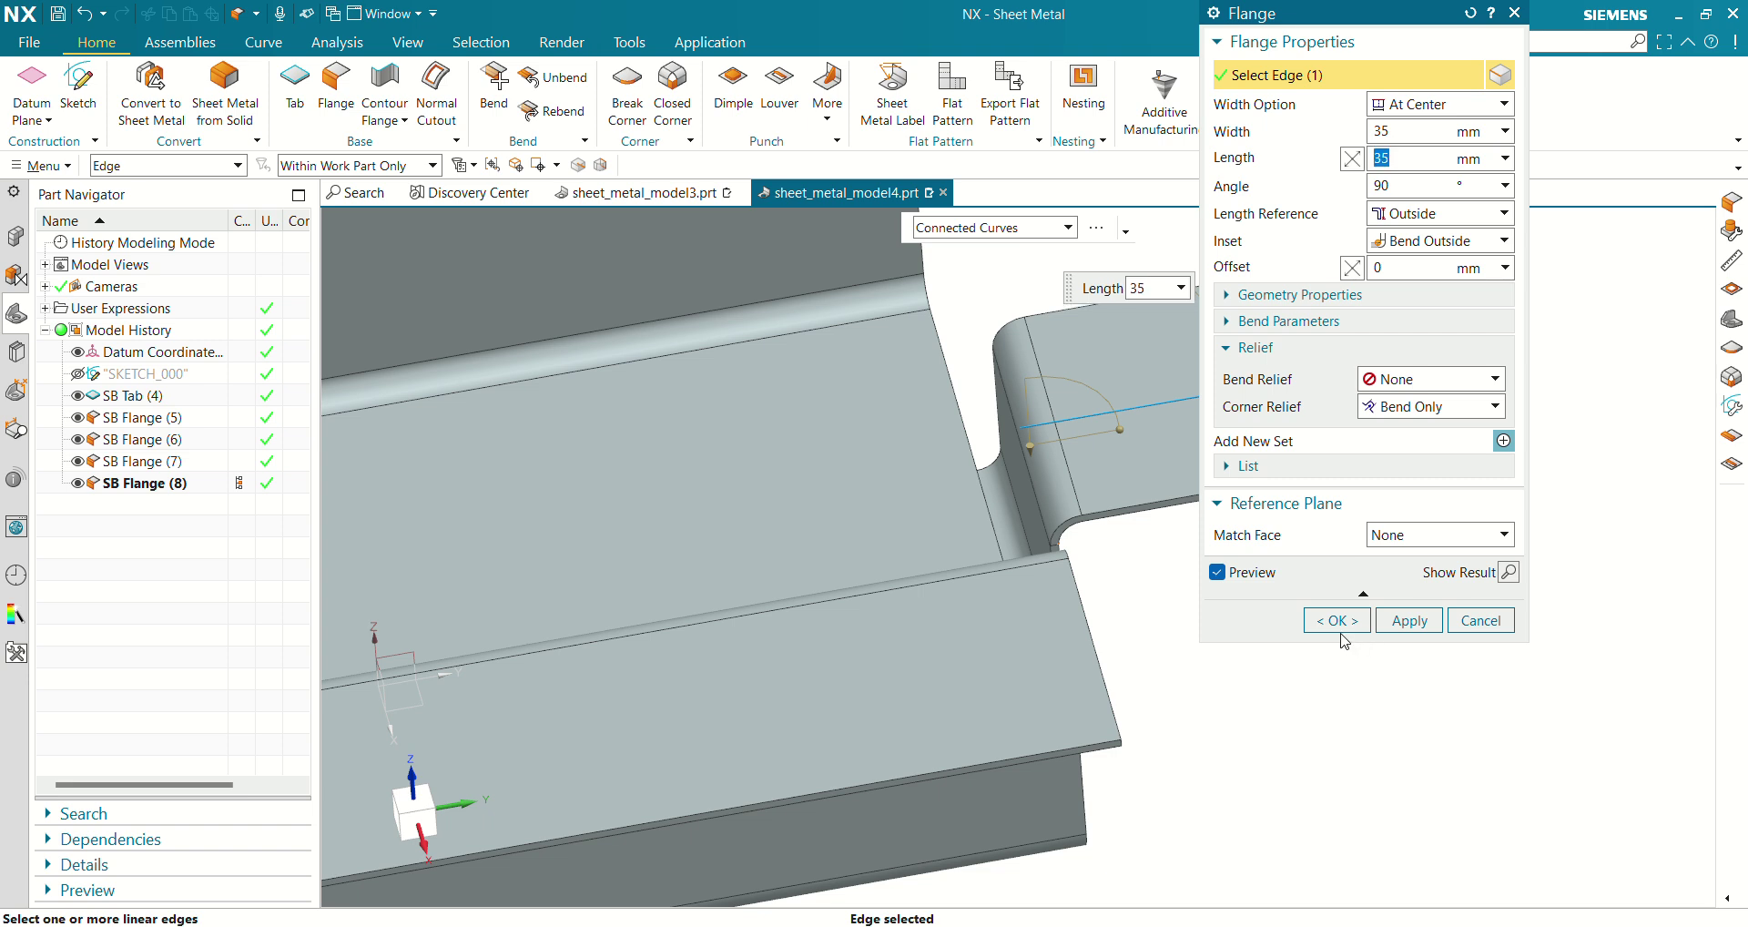
click(1336, 622)
key(ctrl+f)
middle_drag(961, 763, 1113, 706)
scroll(1134, 692, down, 2)
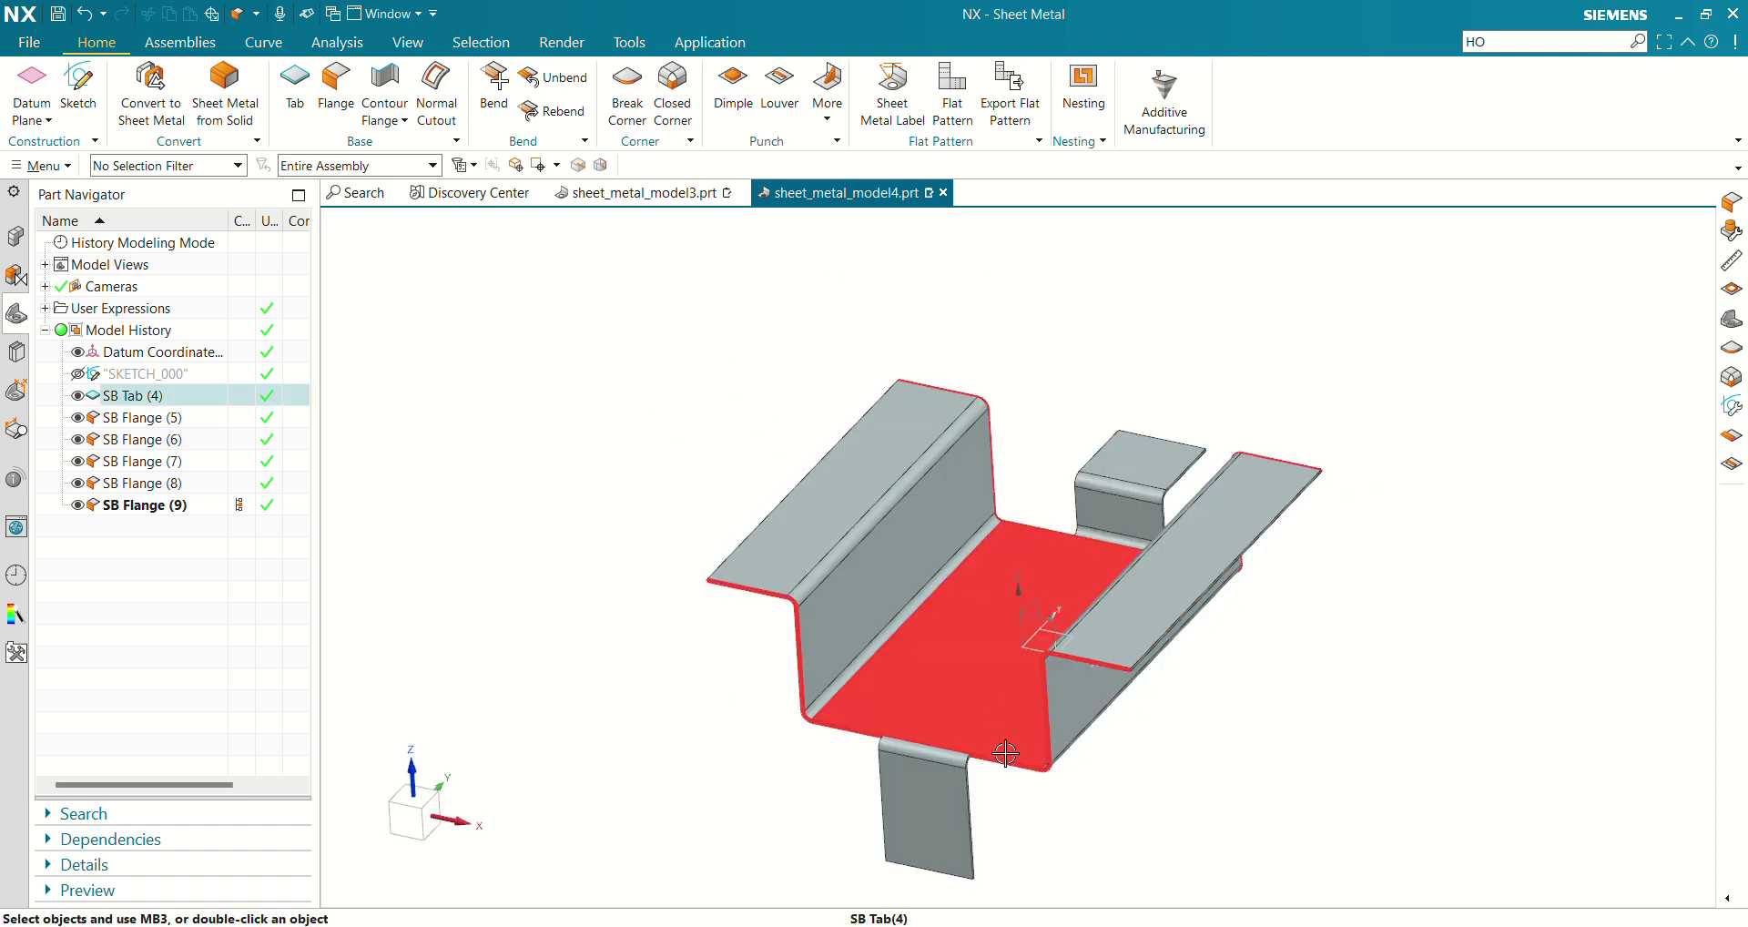
Start SKETCH_001 on the top face of the outward flange lip
shift+middle_drag(1248, 788, 1230, 793)
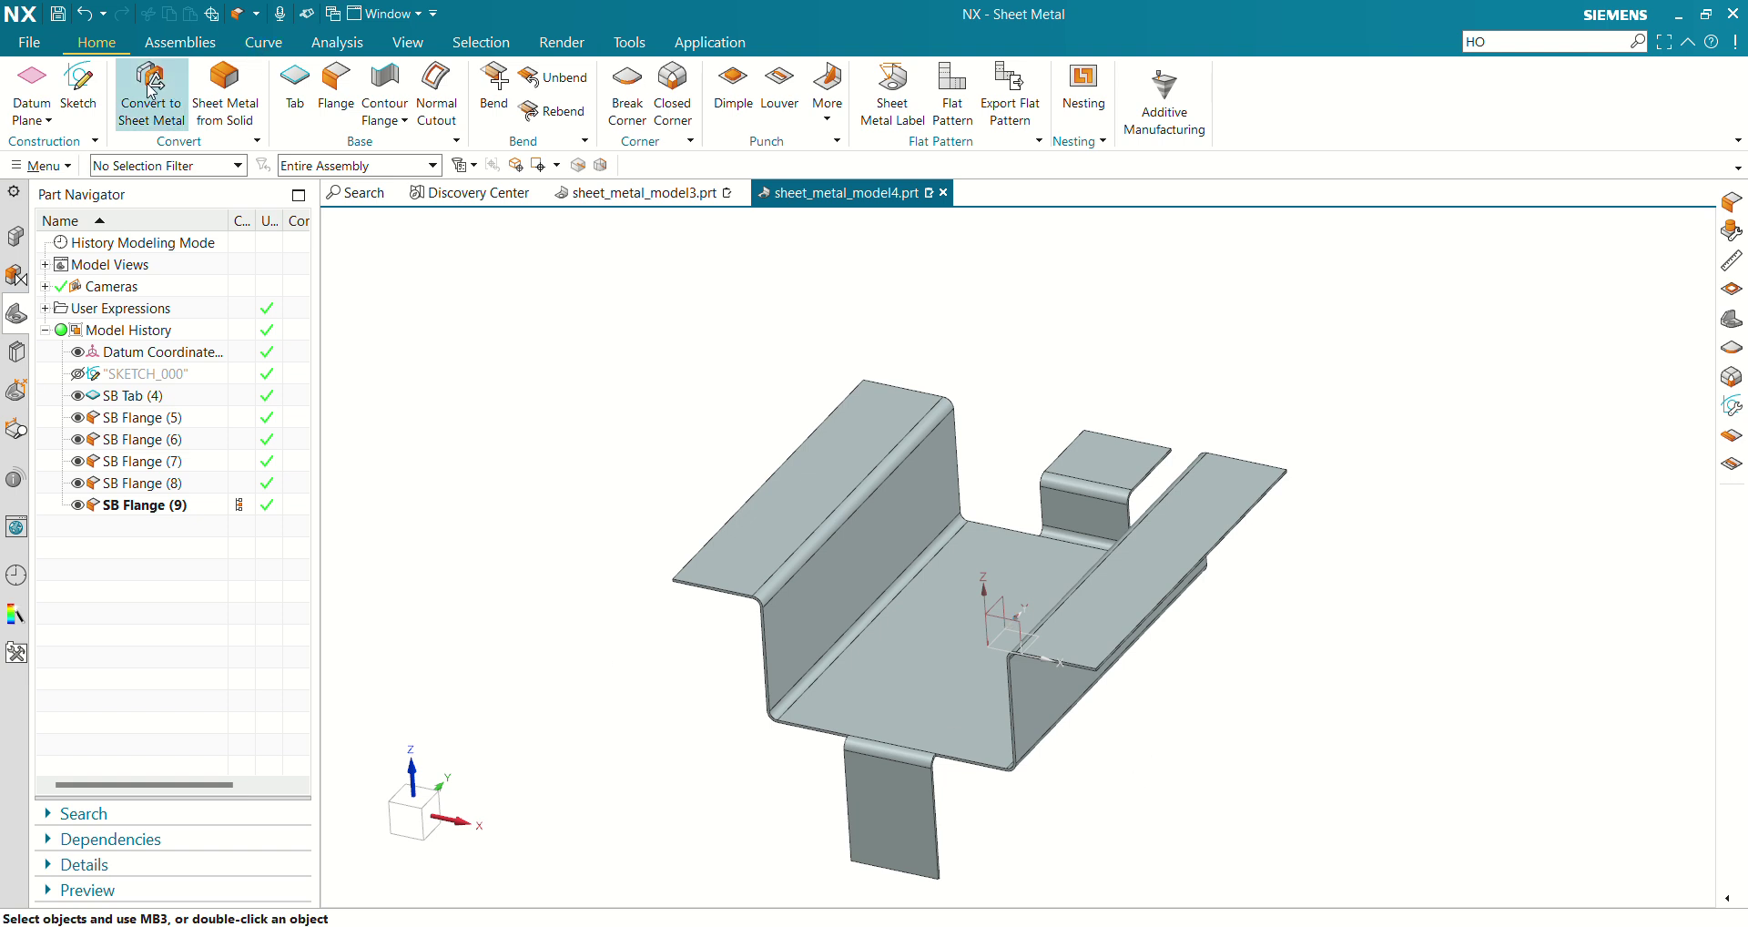
click(78, 87)
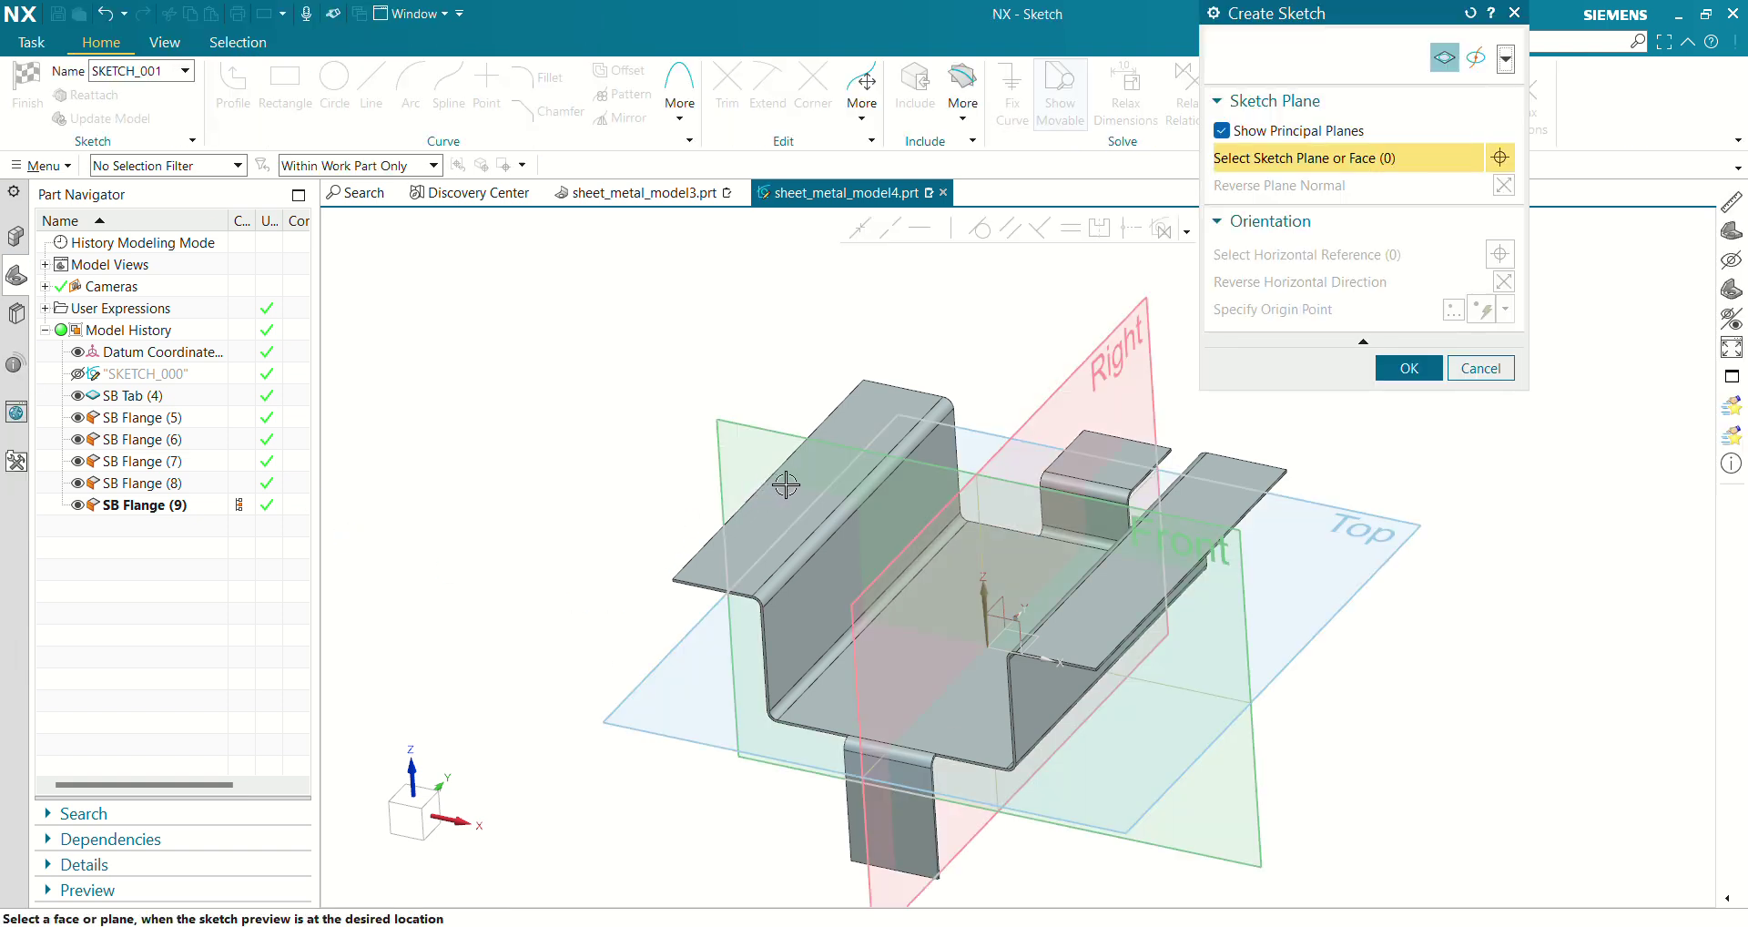
click(883, 415)
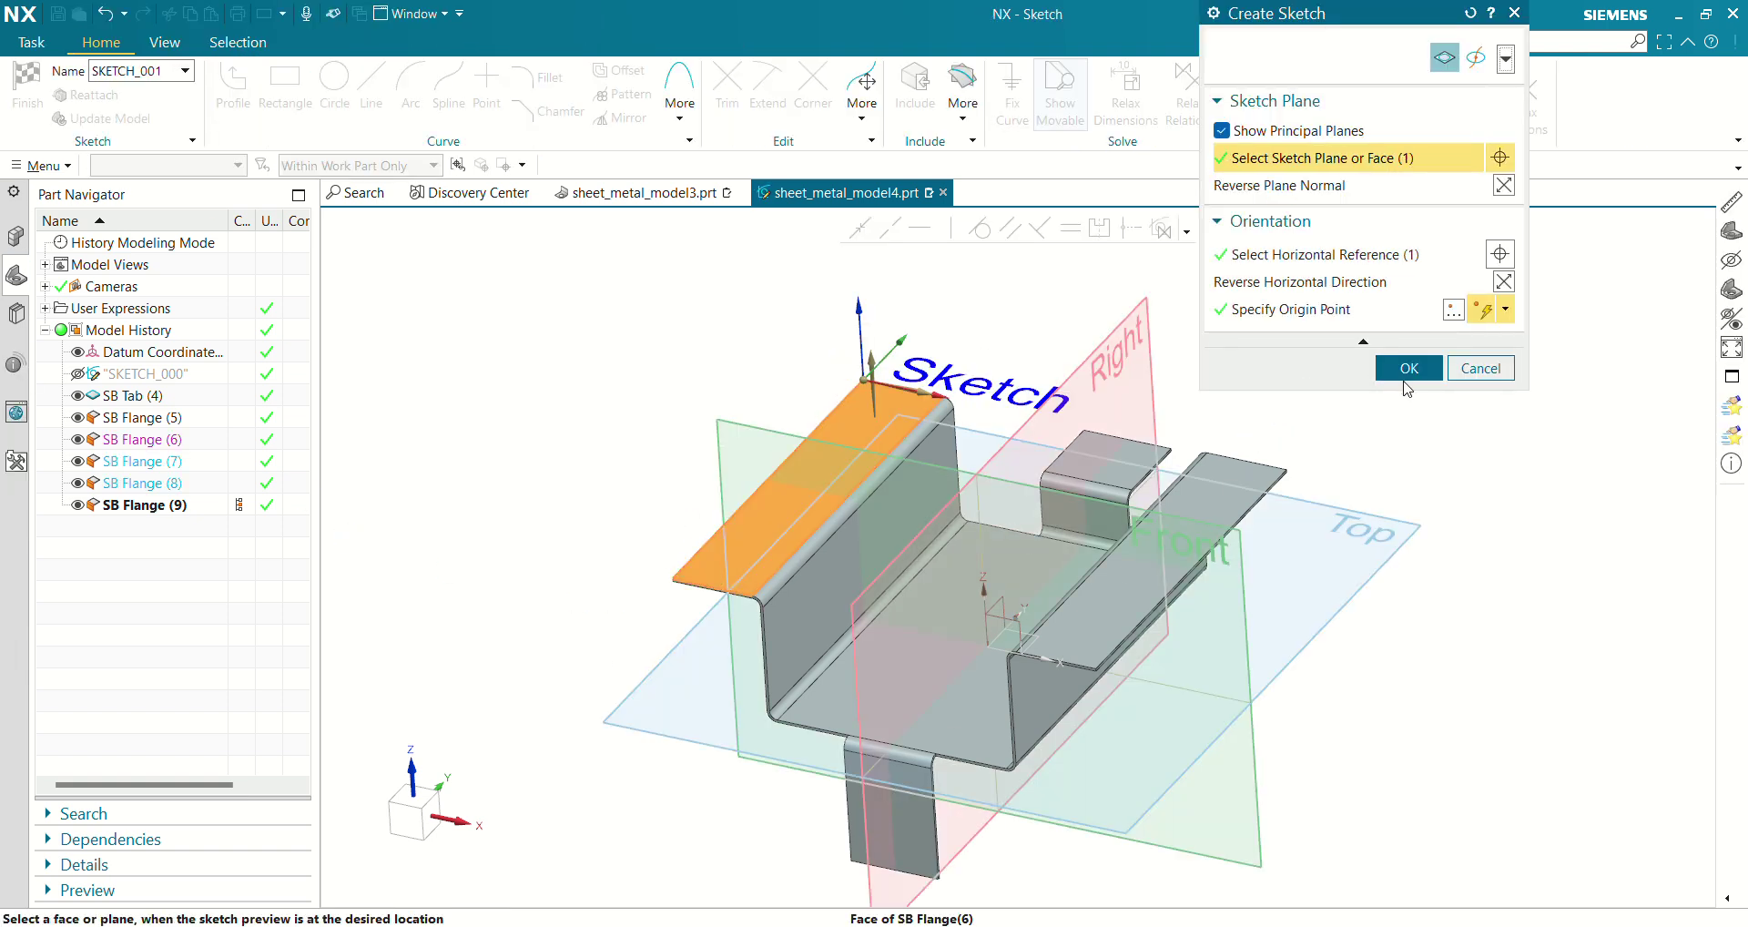
click(1405, 380)
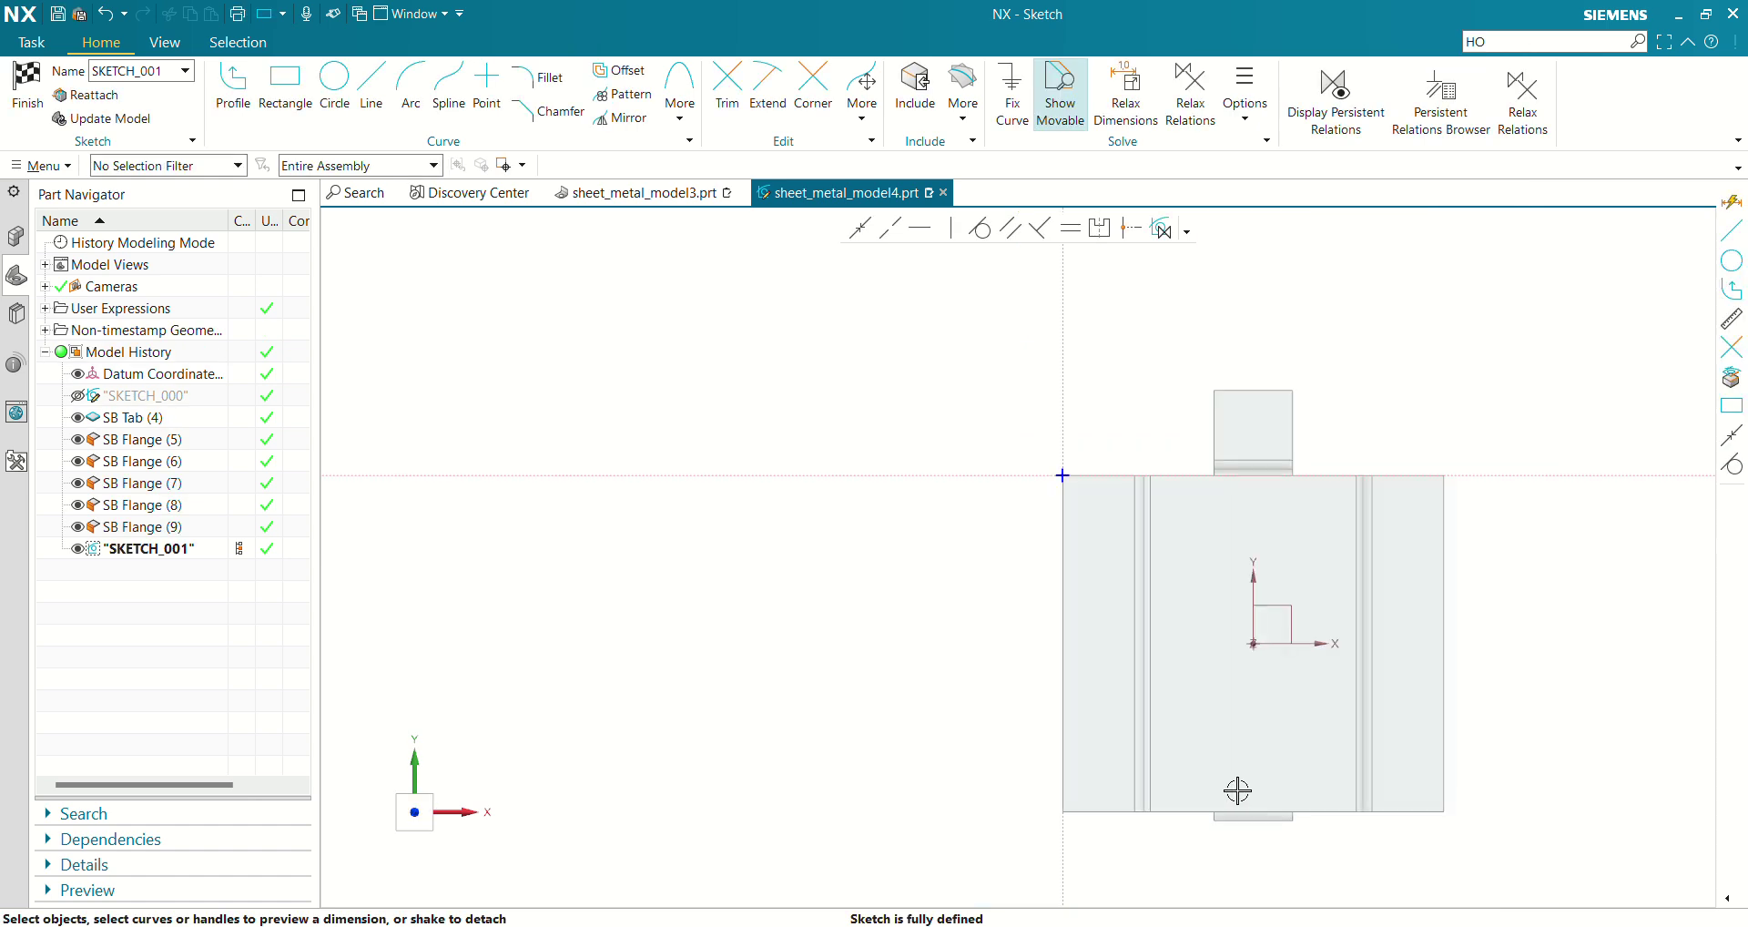
shift+middle_drag(1241, 787, 894, 621)
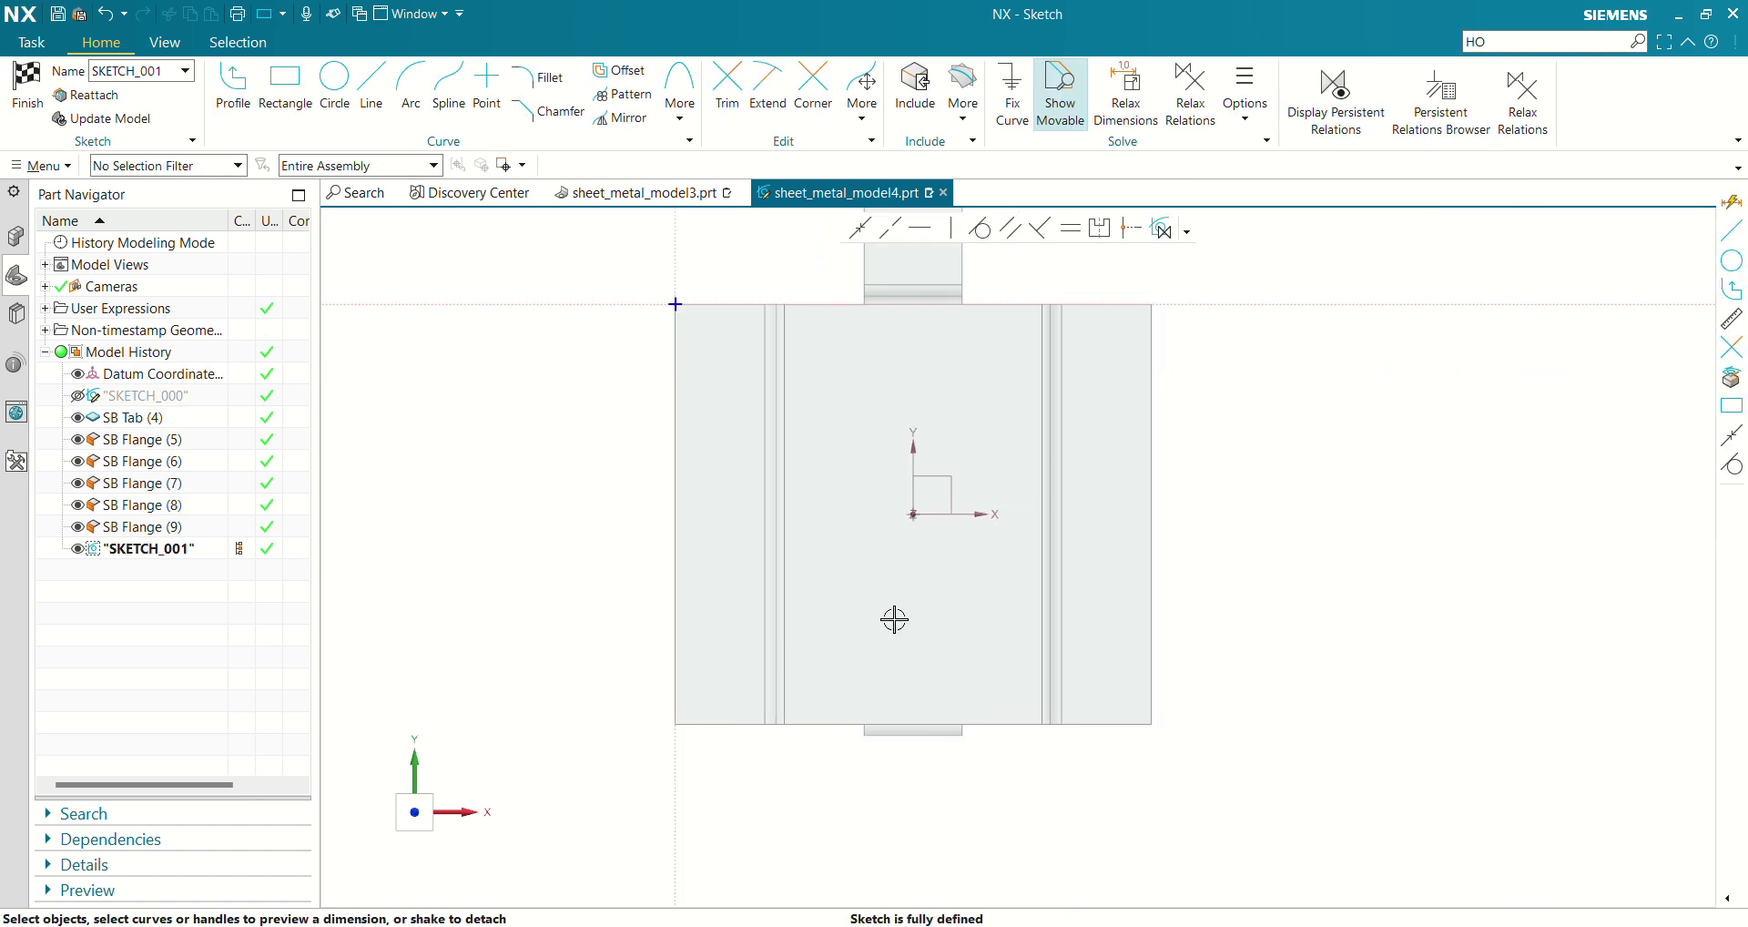
Place two sketch points near the flange's left edge, one upper and one lower
click(486, 76)
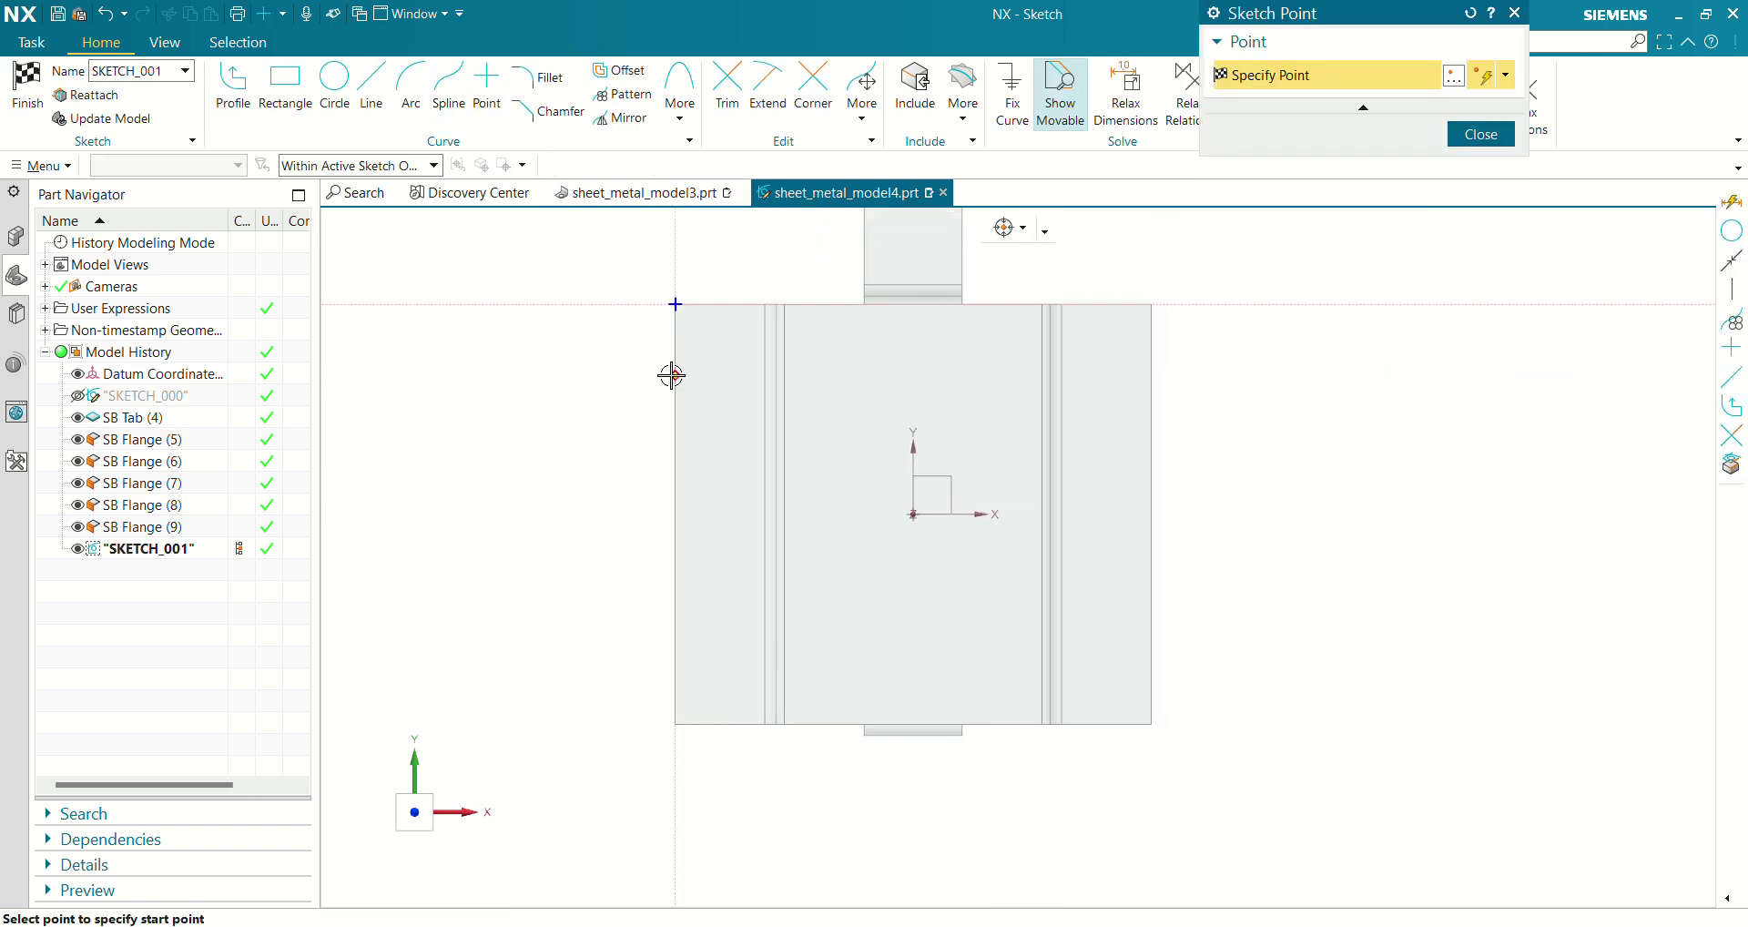
click(717, 360)
click(723, 662)
click(1481, 134)
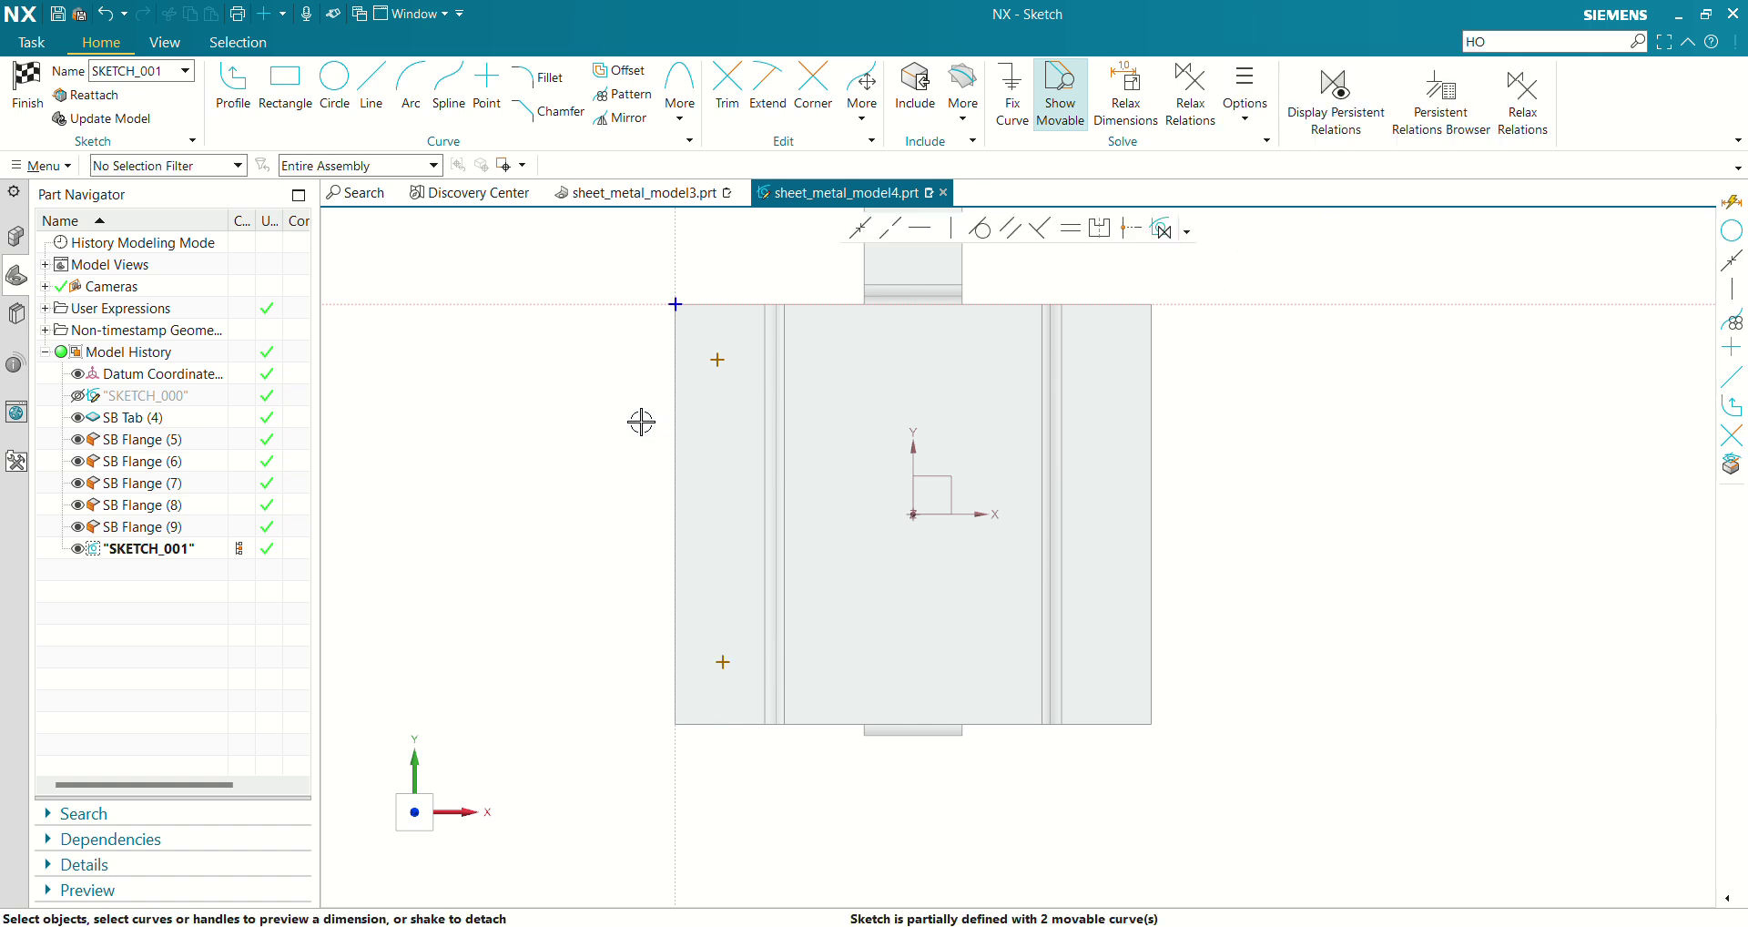
Keep the sketch selection scope set to Entire Assembly
right_click(504, 355)
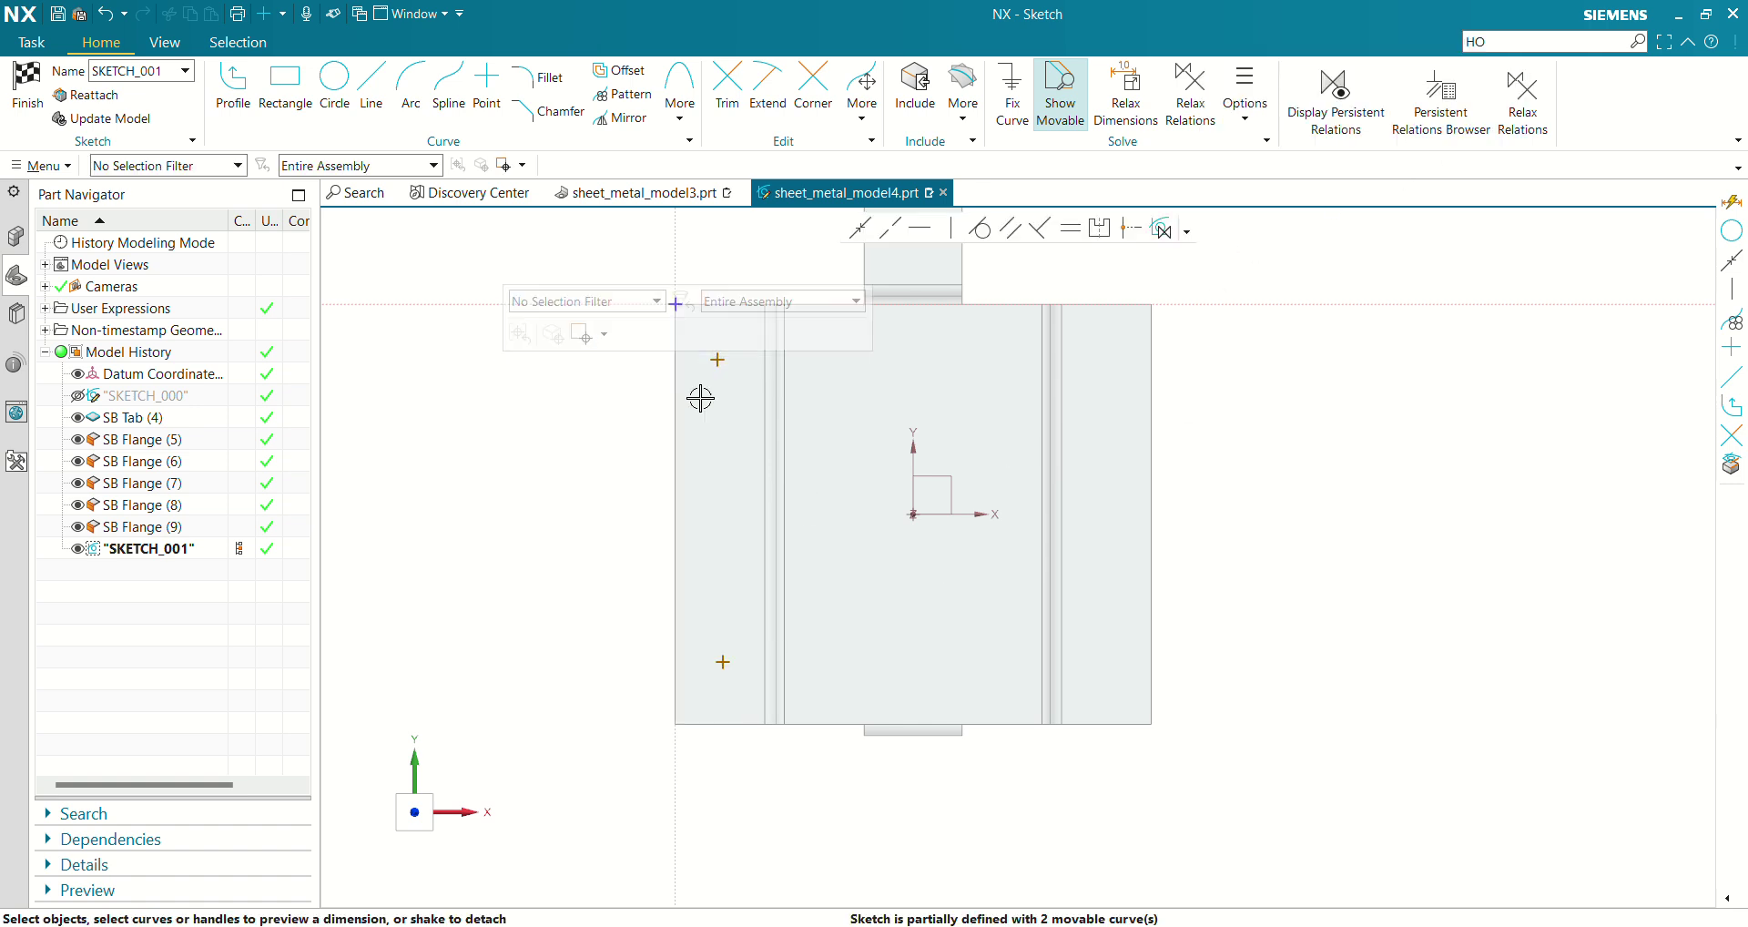
right_click(437, 386)
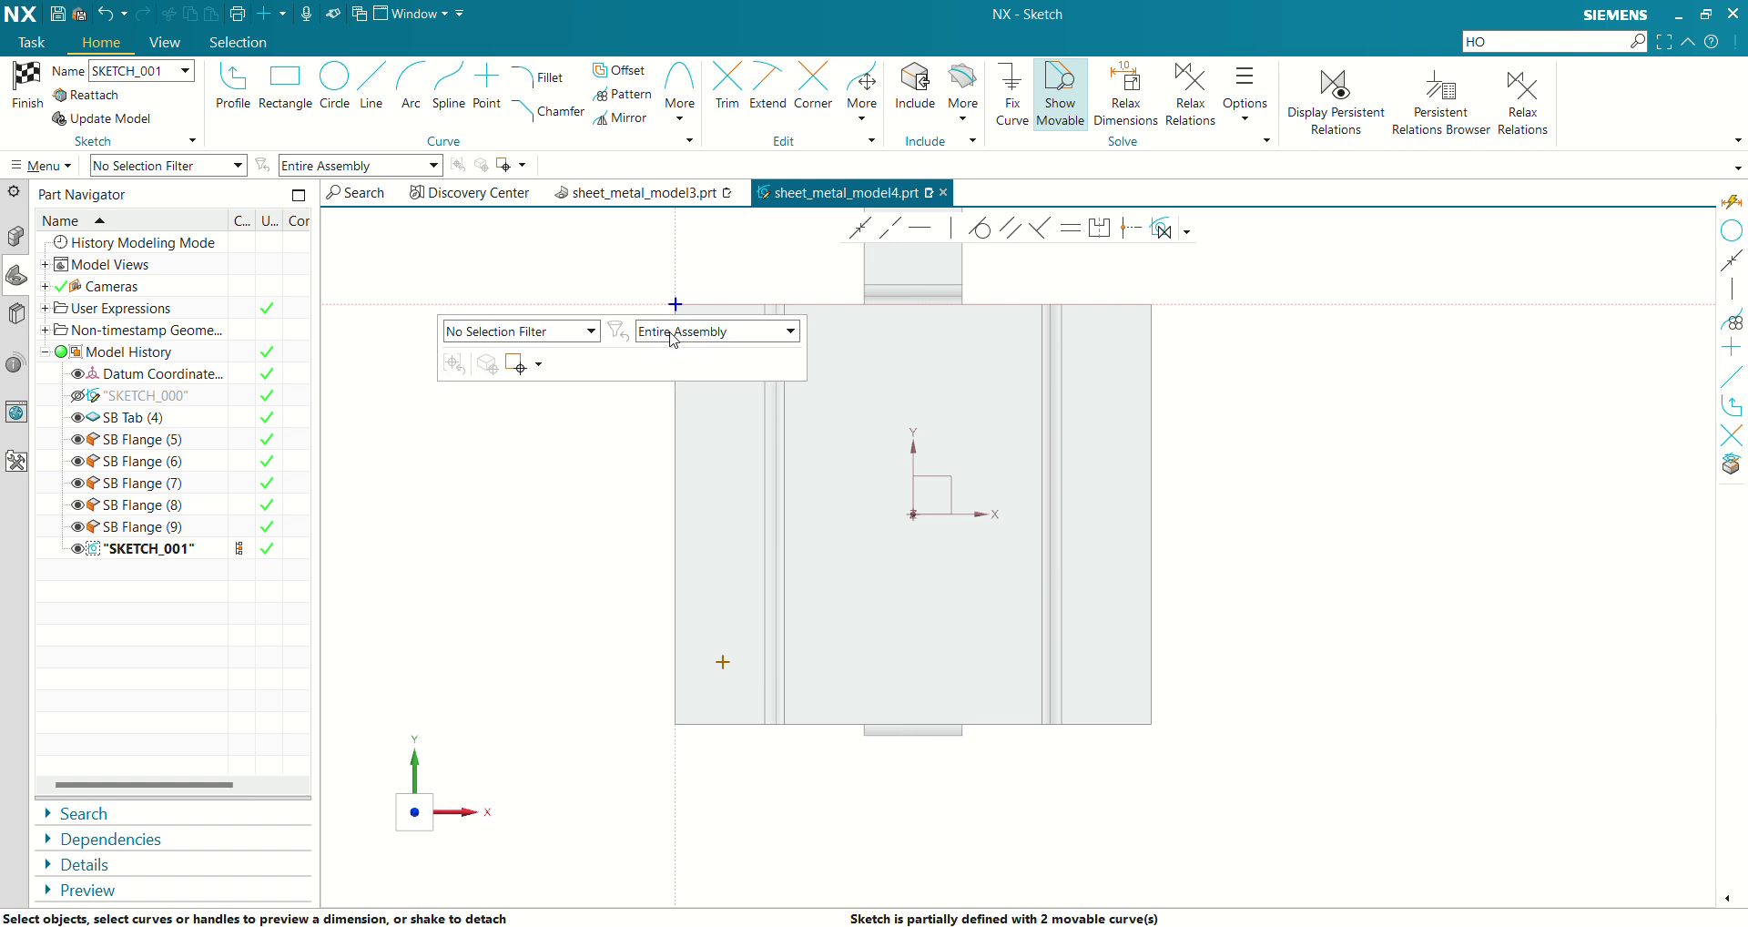
click(674, 335)
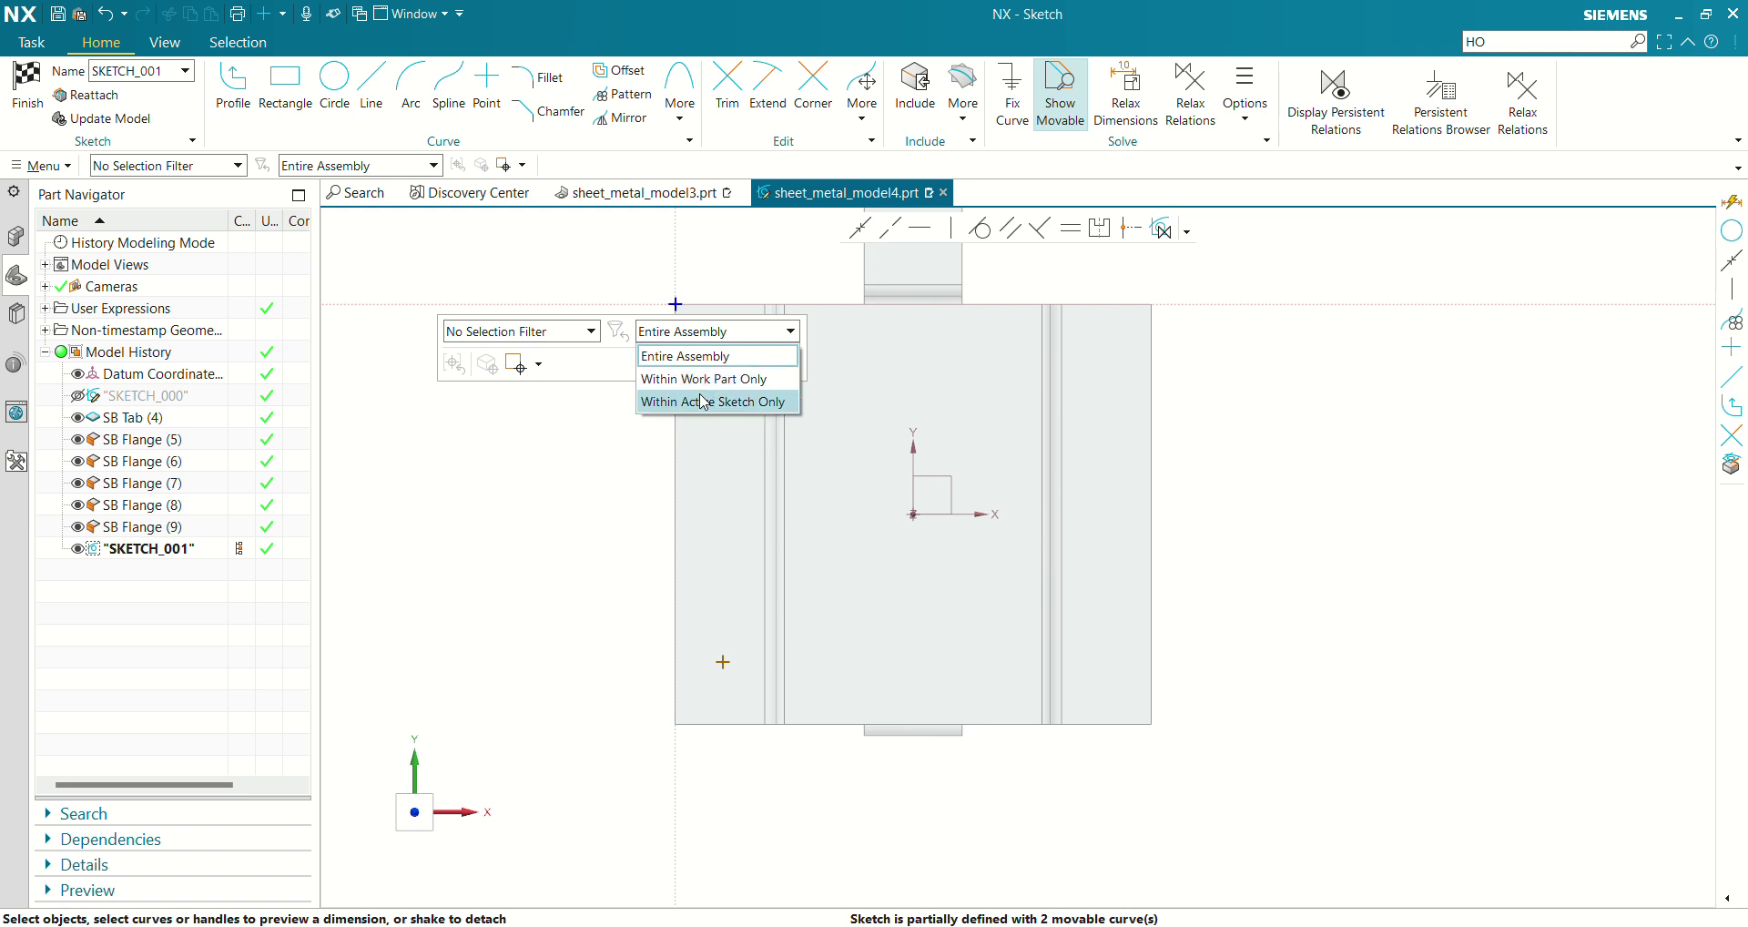
click(684, 355)
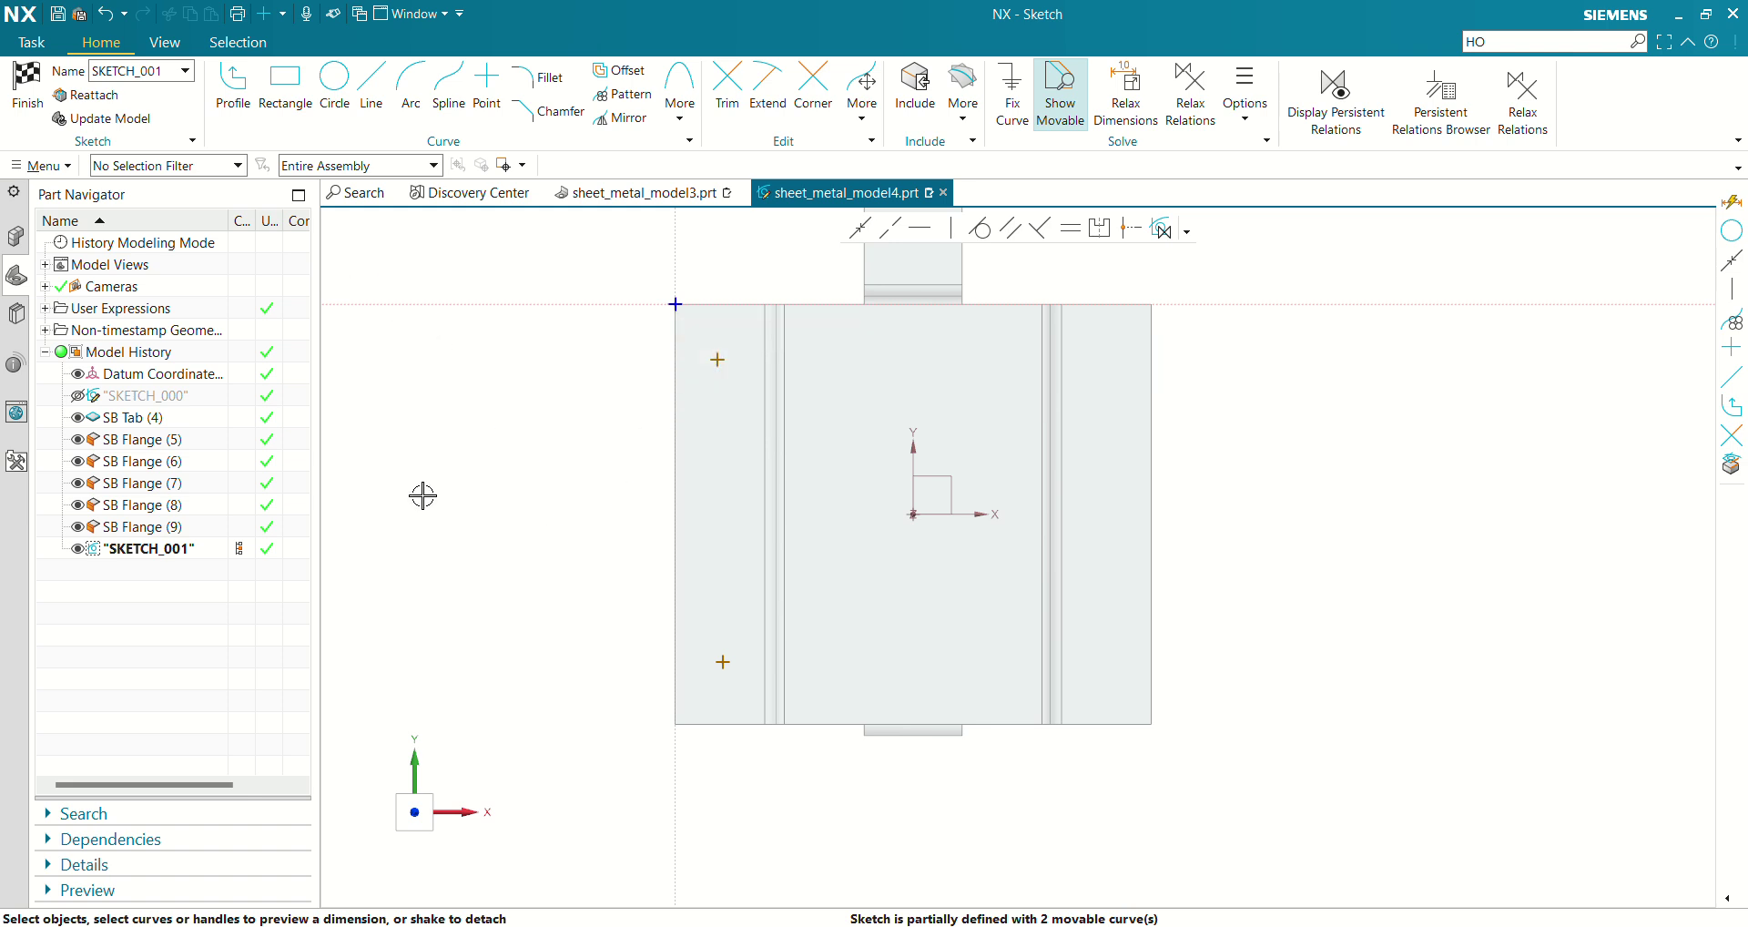
Dimension the upper point 35/2 from the vertical axis and from the horizontal axis
click(675, 428)
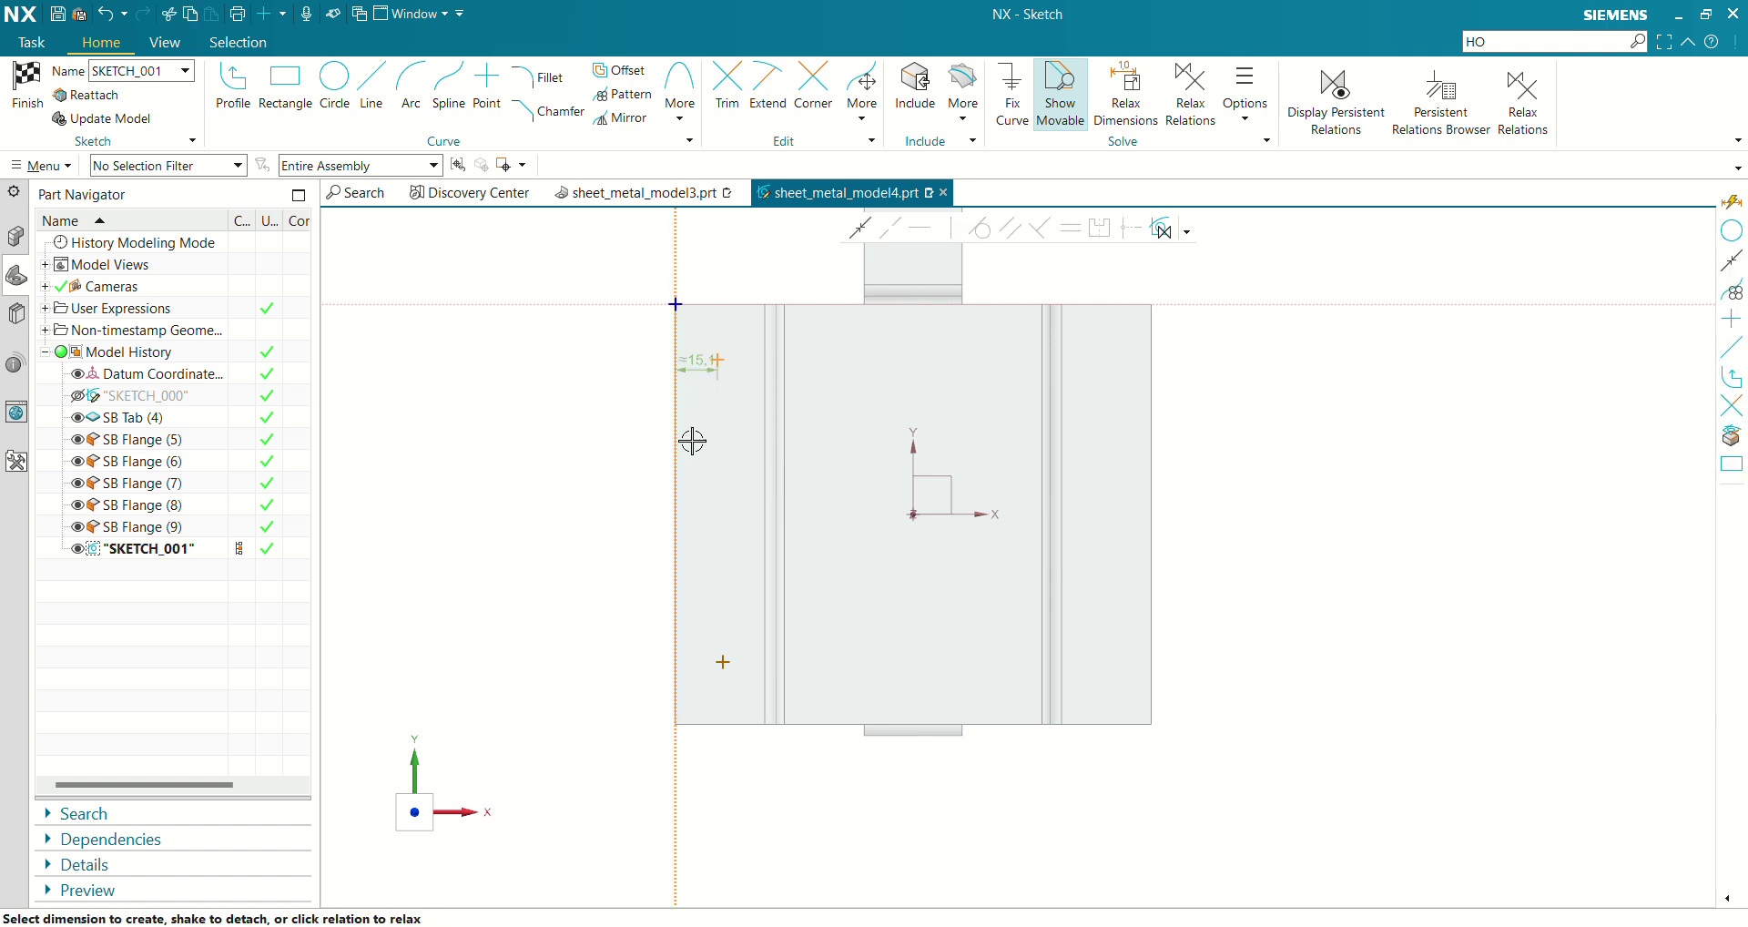
click(699, 362)
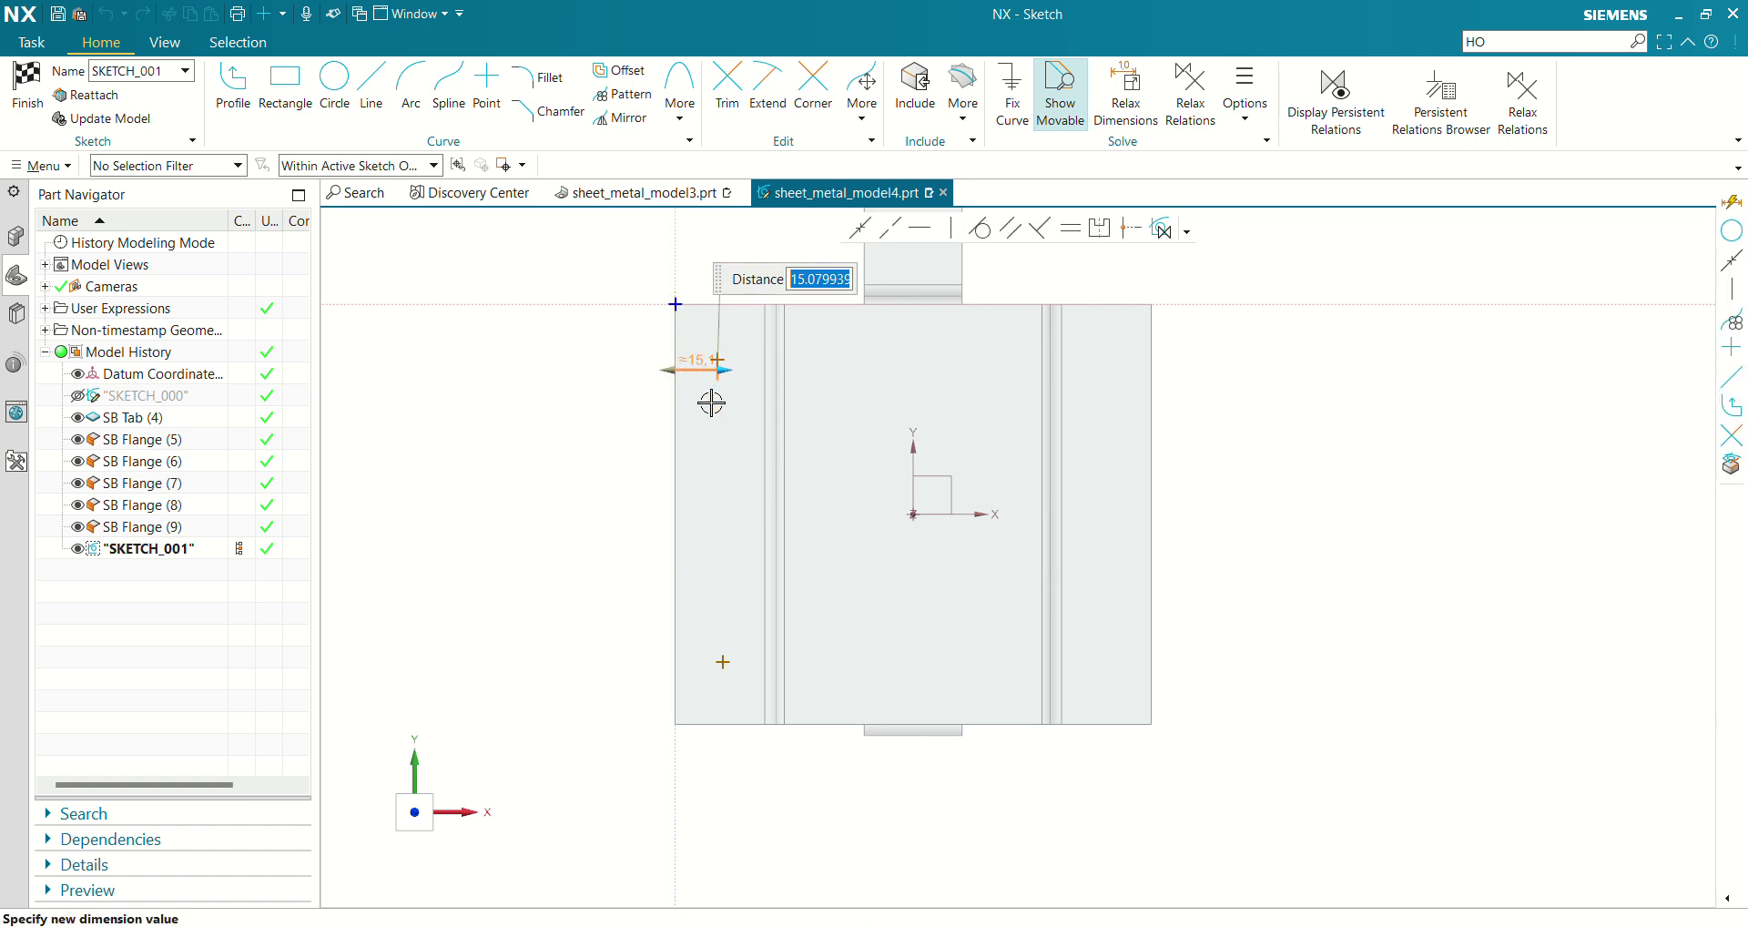
text(35/2)
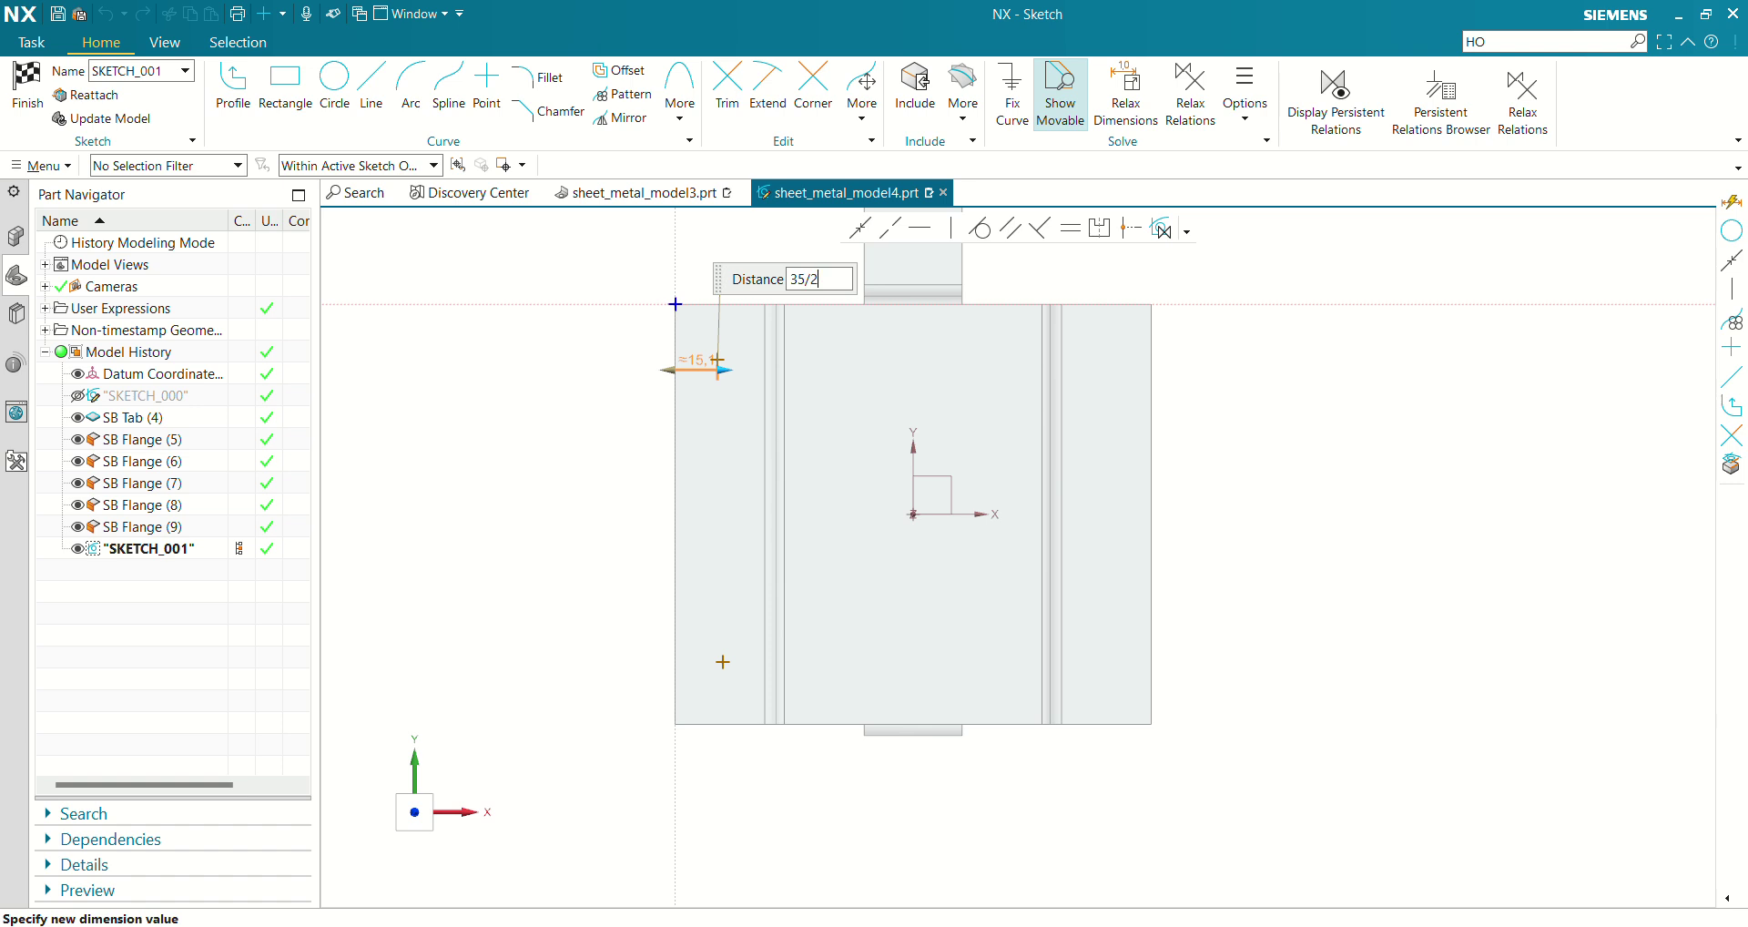
key(Return)
click(734, 501)
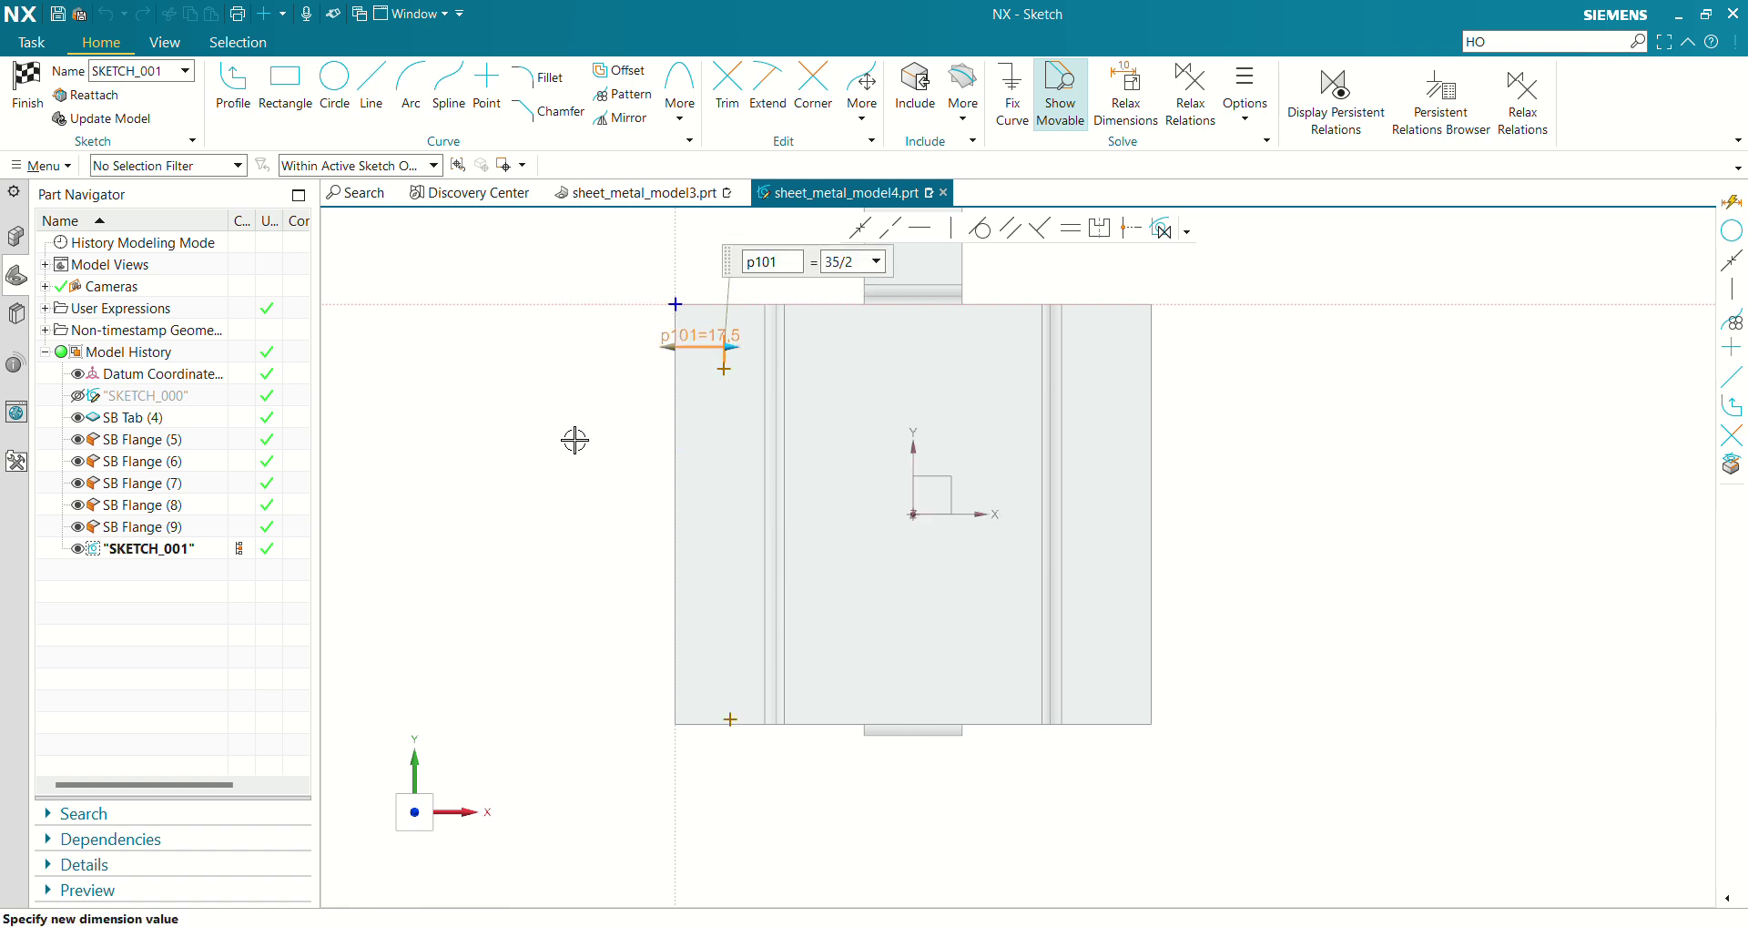
click(725, 304)
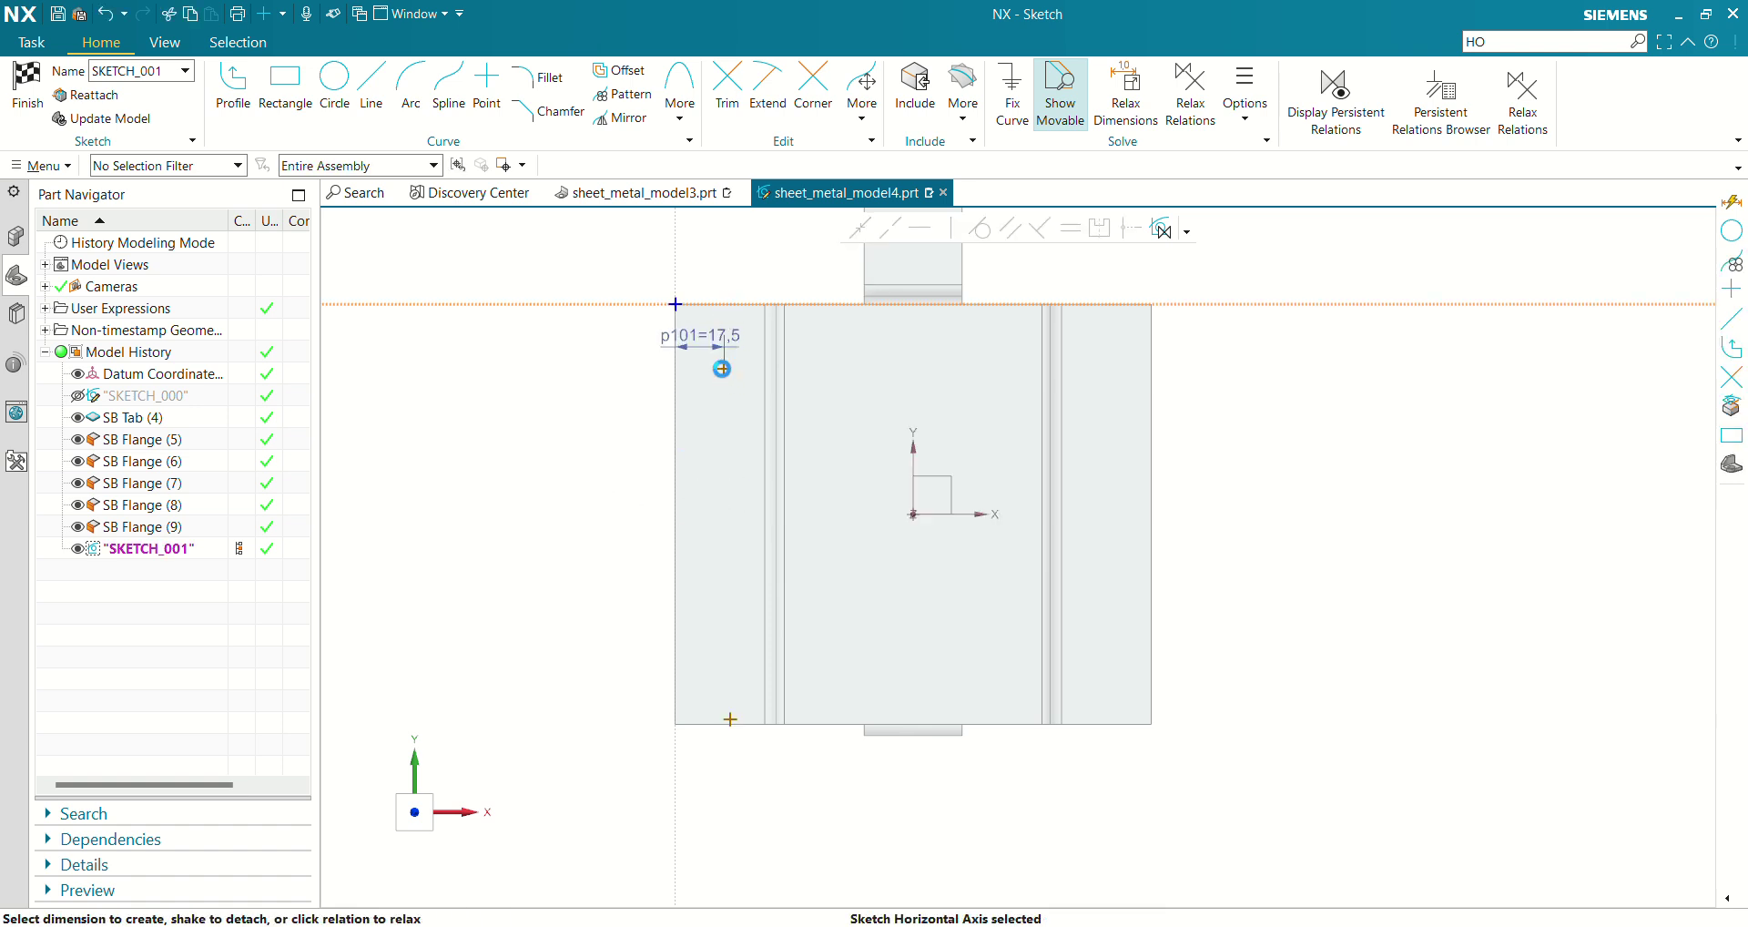
click(724, 368)
click(640, 331)
text(35)
key(Return)
key(BackSpace)
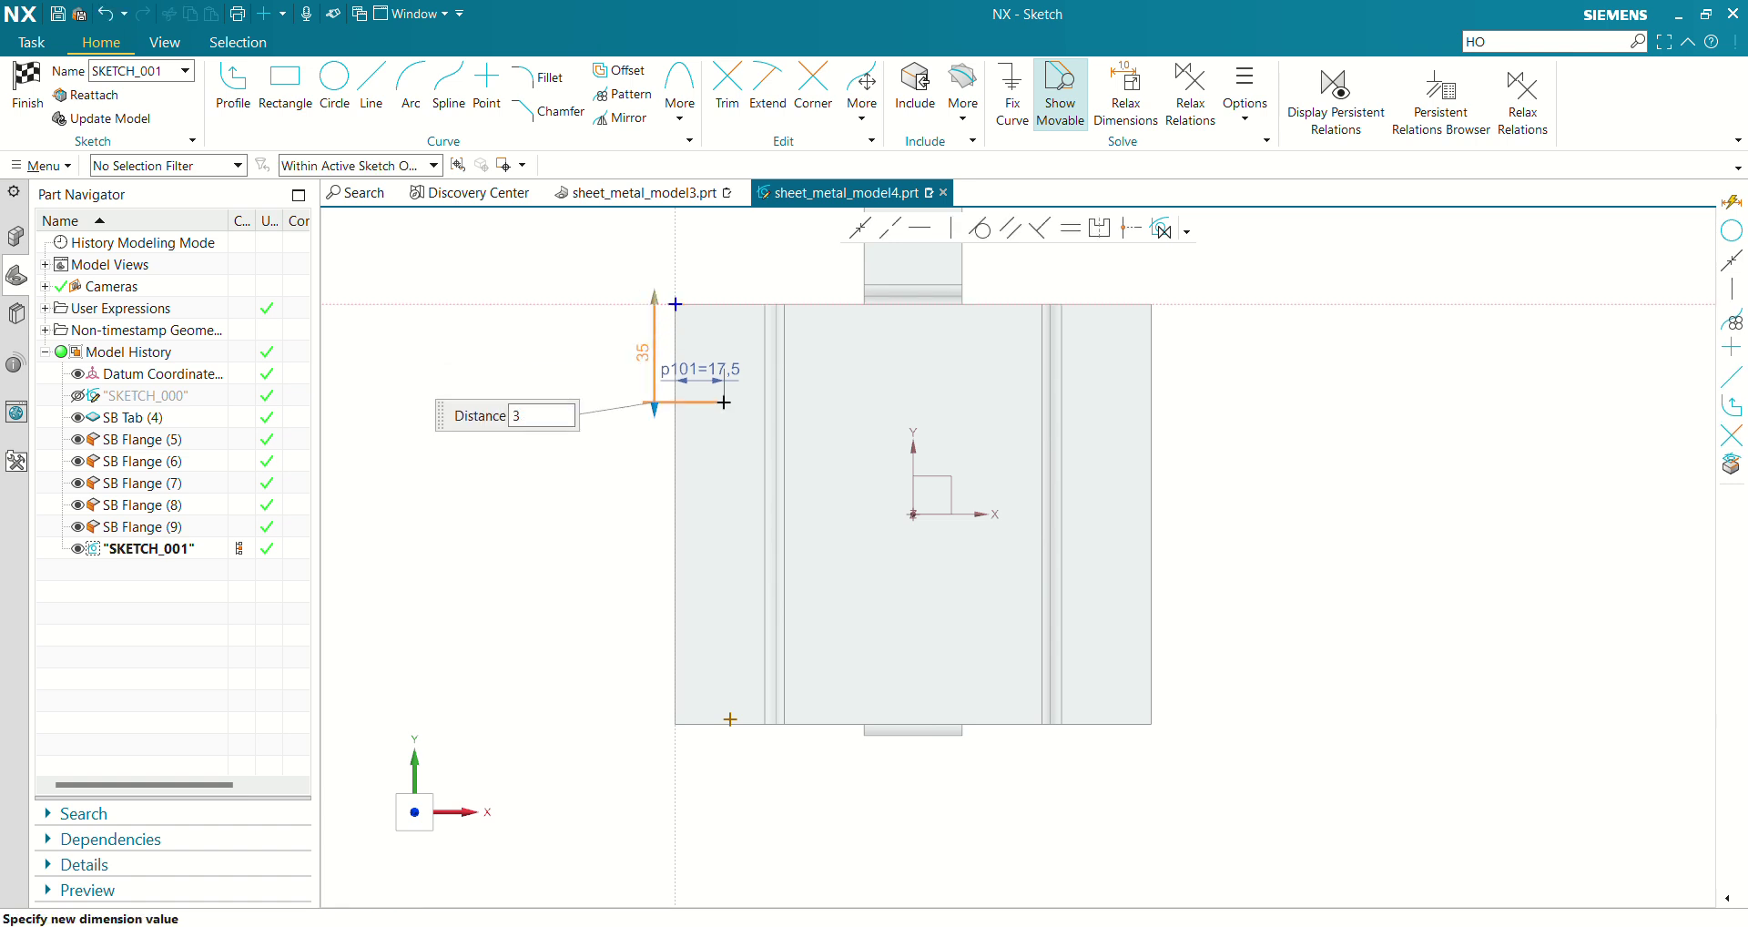
key(Return)
Dimension the lower point 35 from the bottom edge and 35/2 from the vertical axis
click(696, 725)
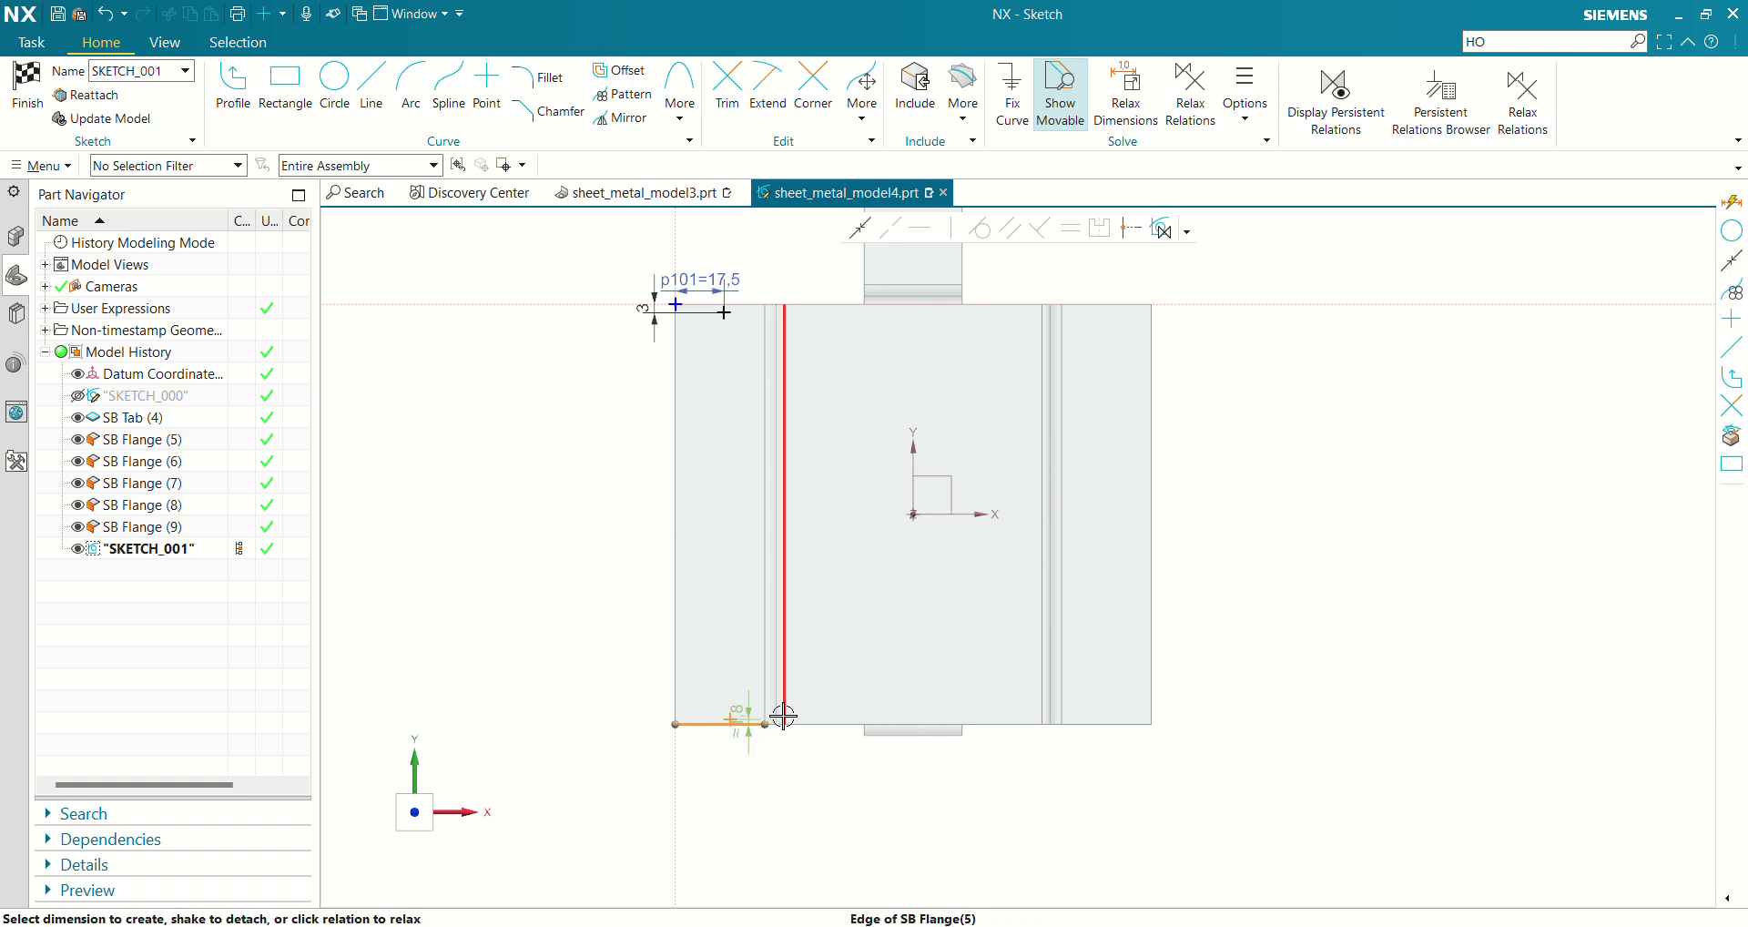
click(745, 710)
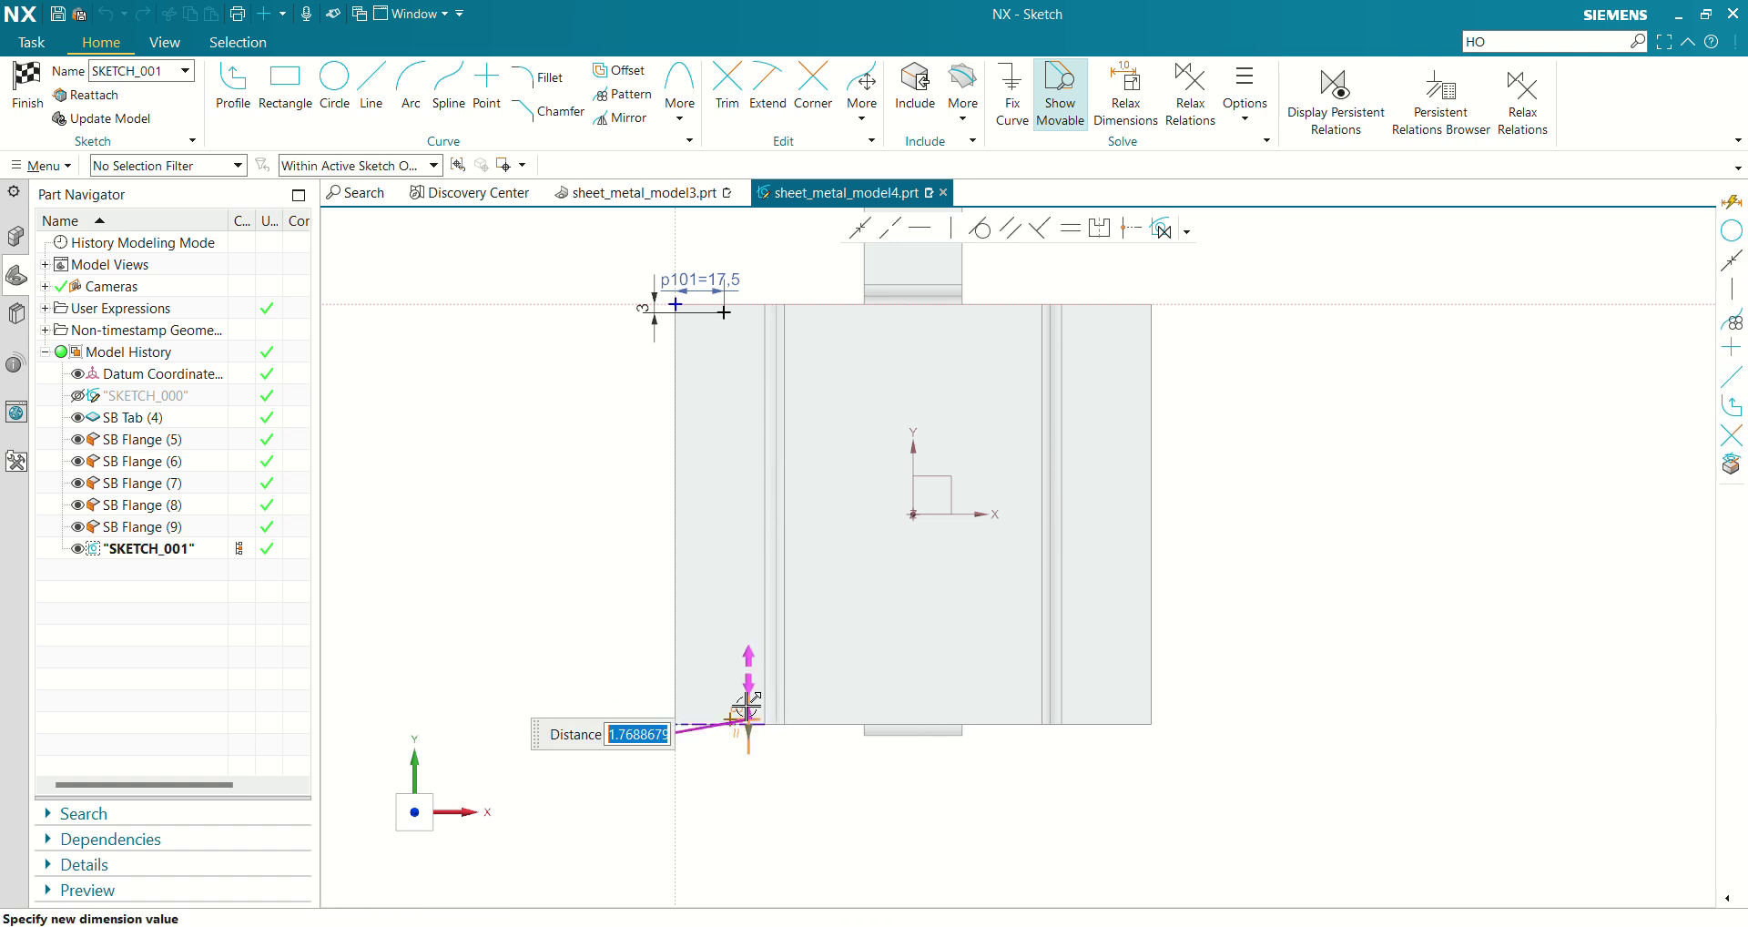
click(749, 701)
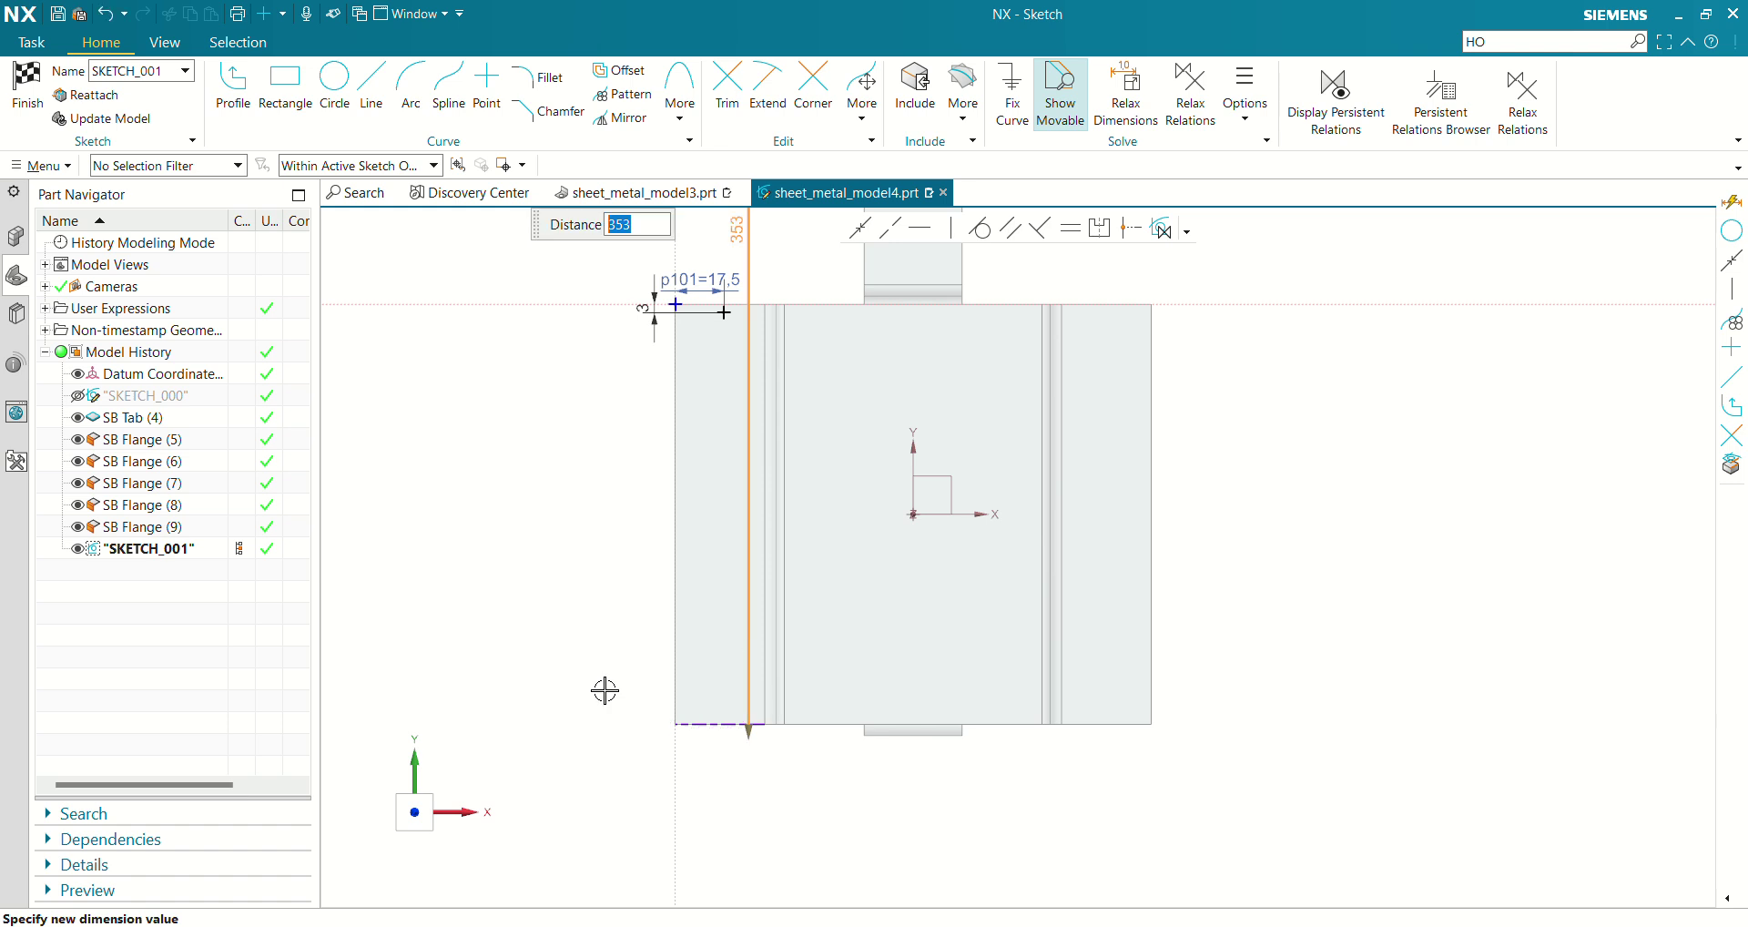
text(35)
key(Return)
click(675, 618)
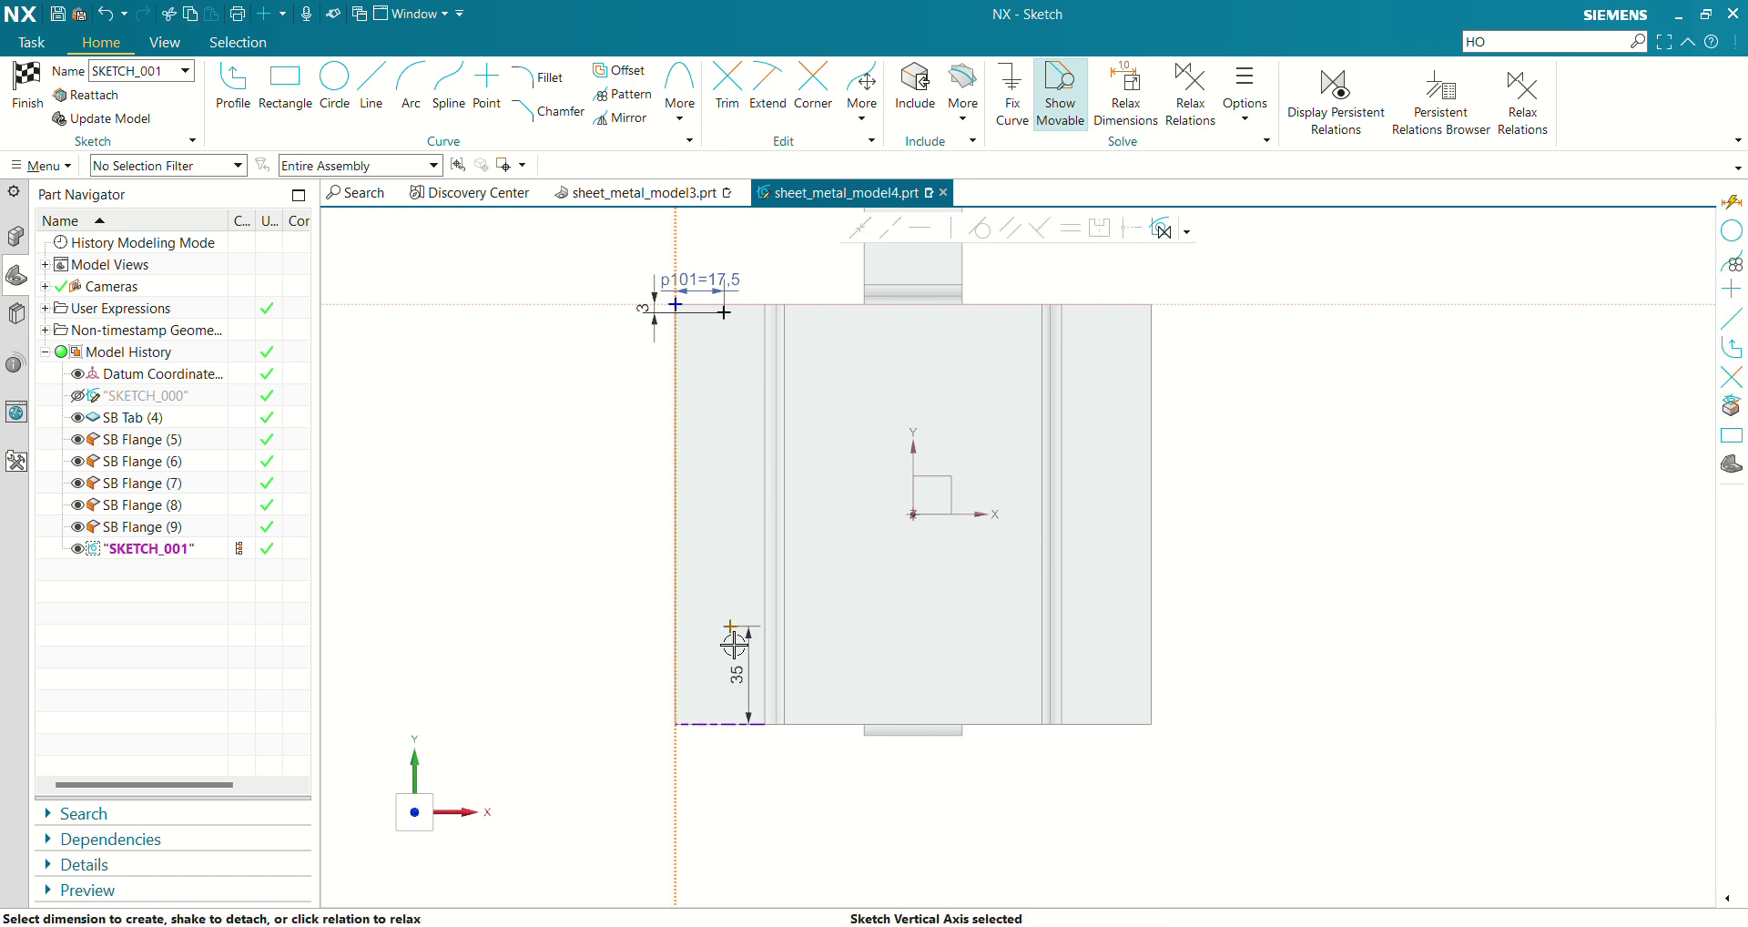
click(731, 627)
click(689, 640)
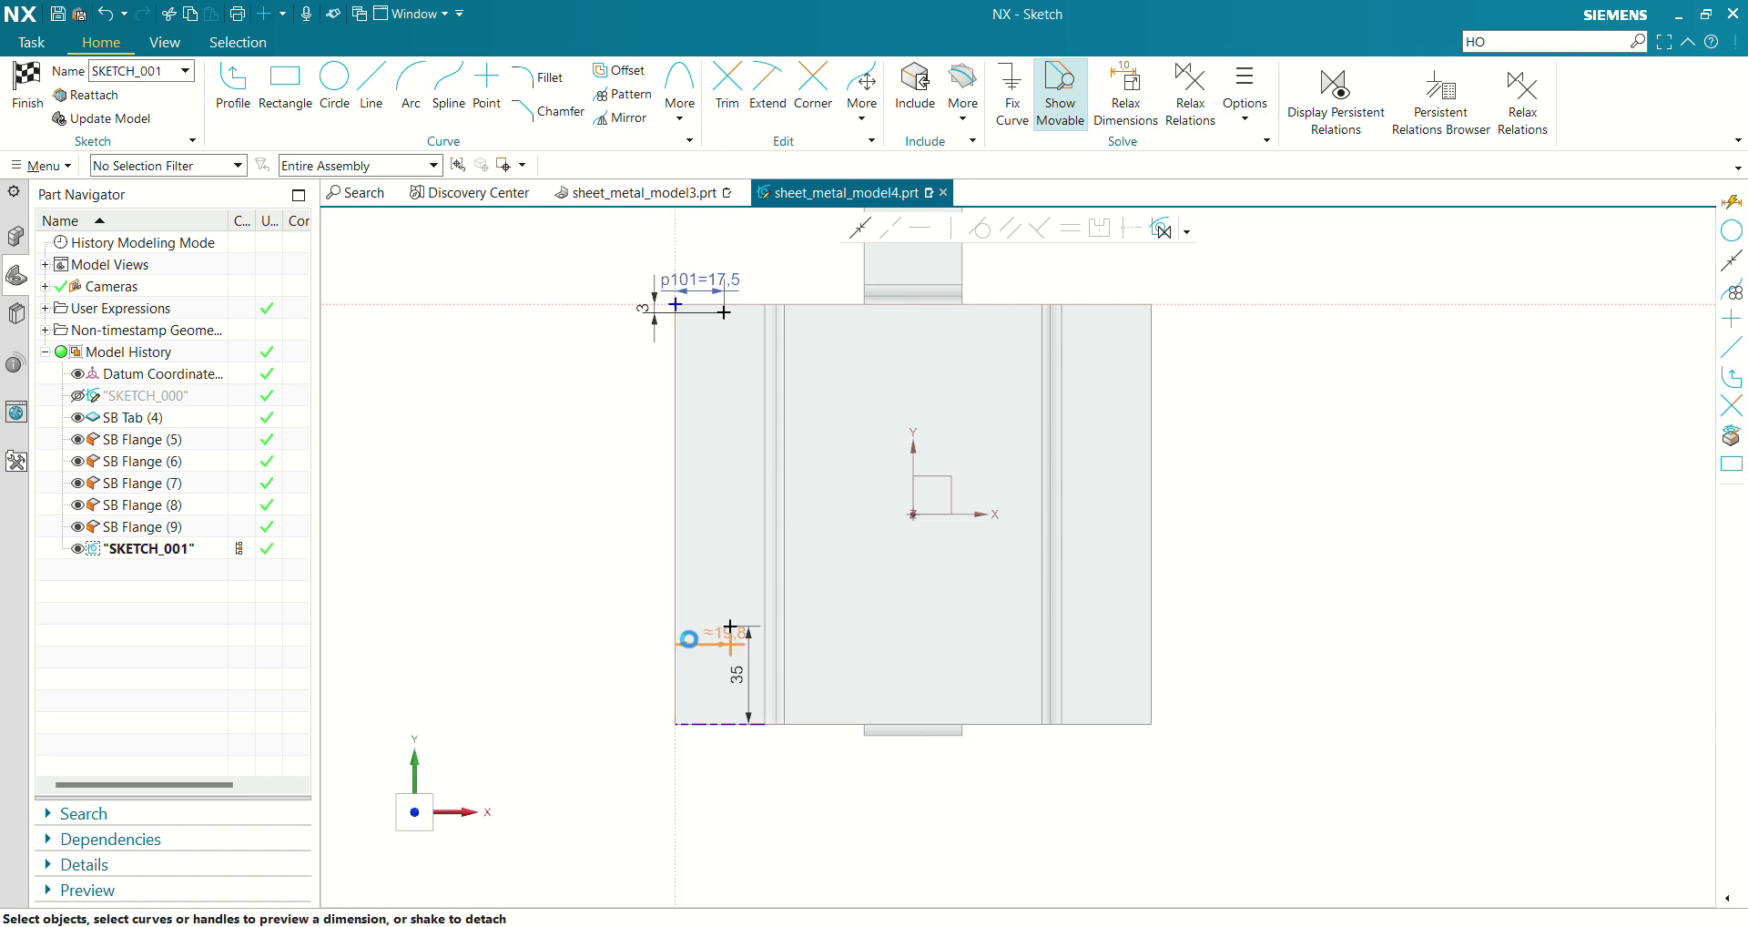
click(689, 640)
text(35/)
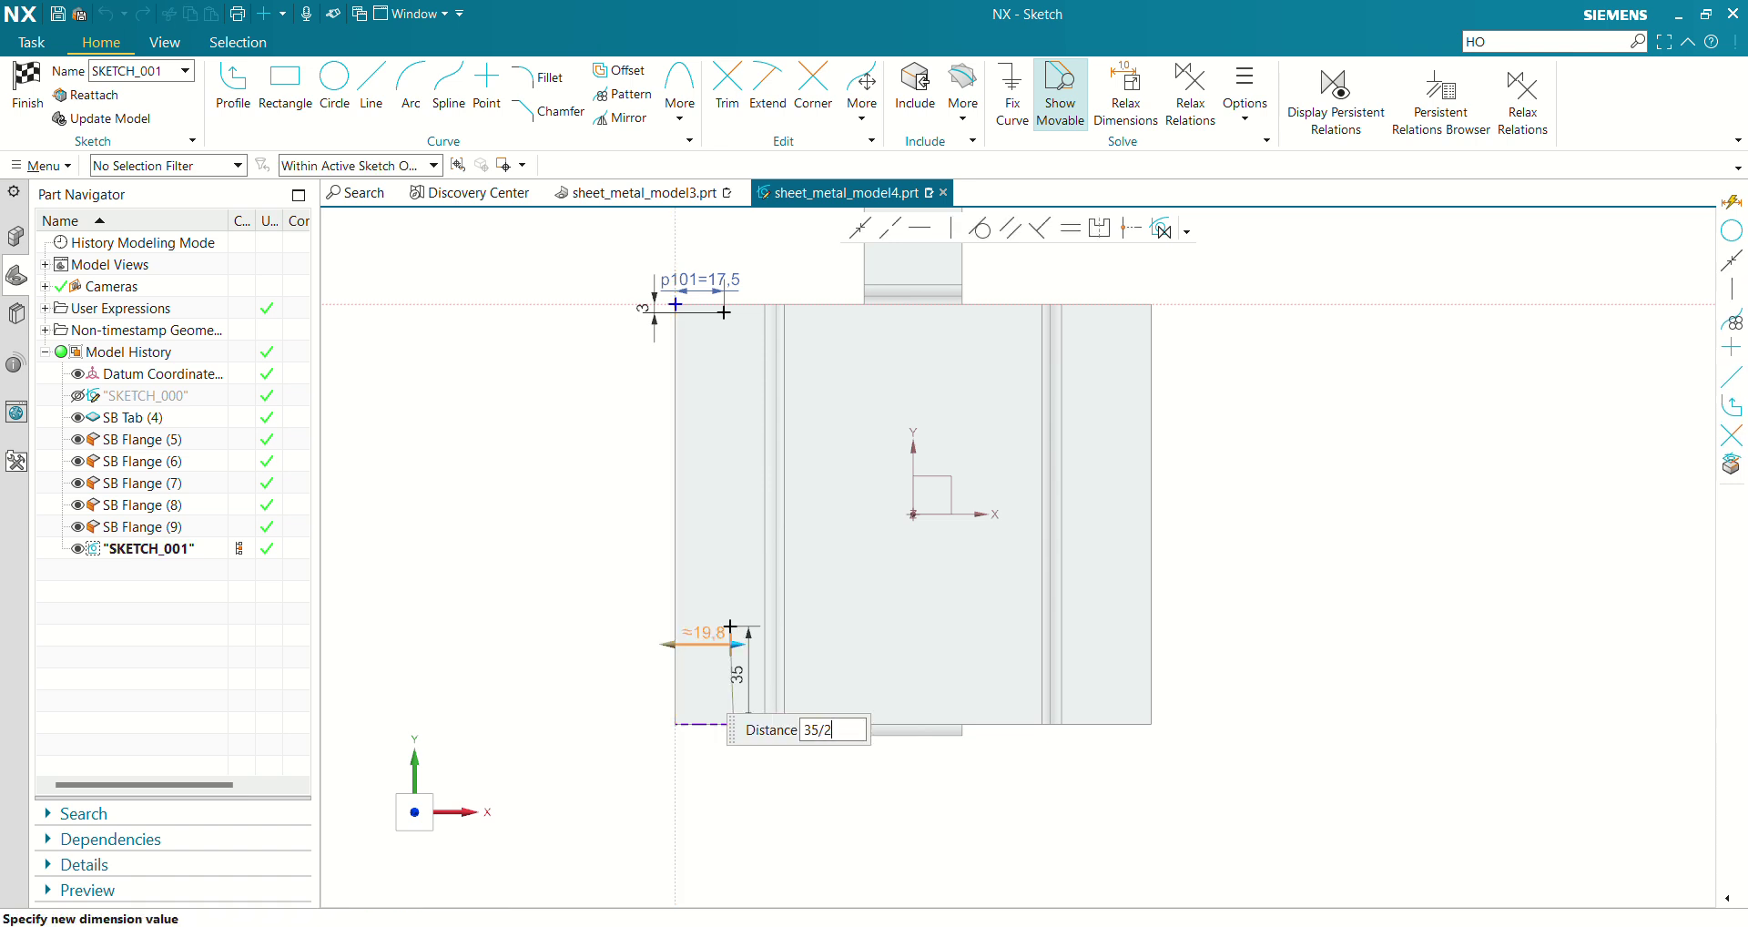
text(2)
key(Return)
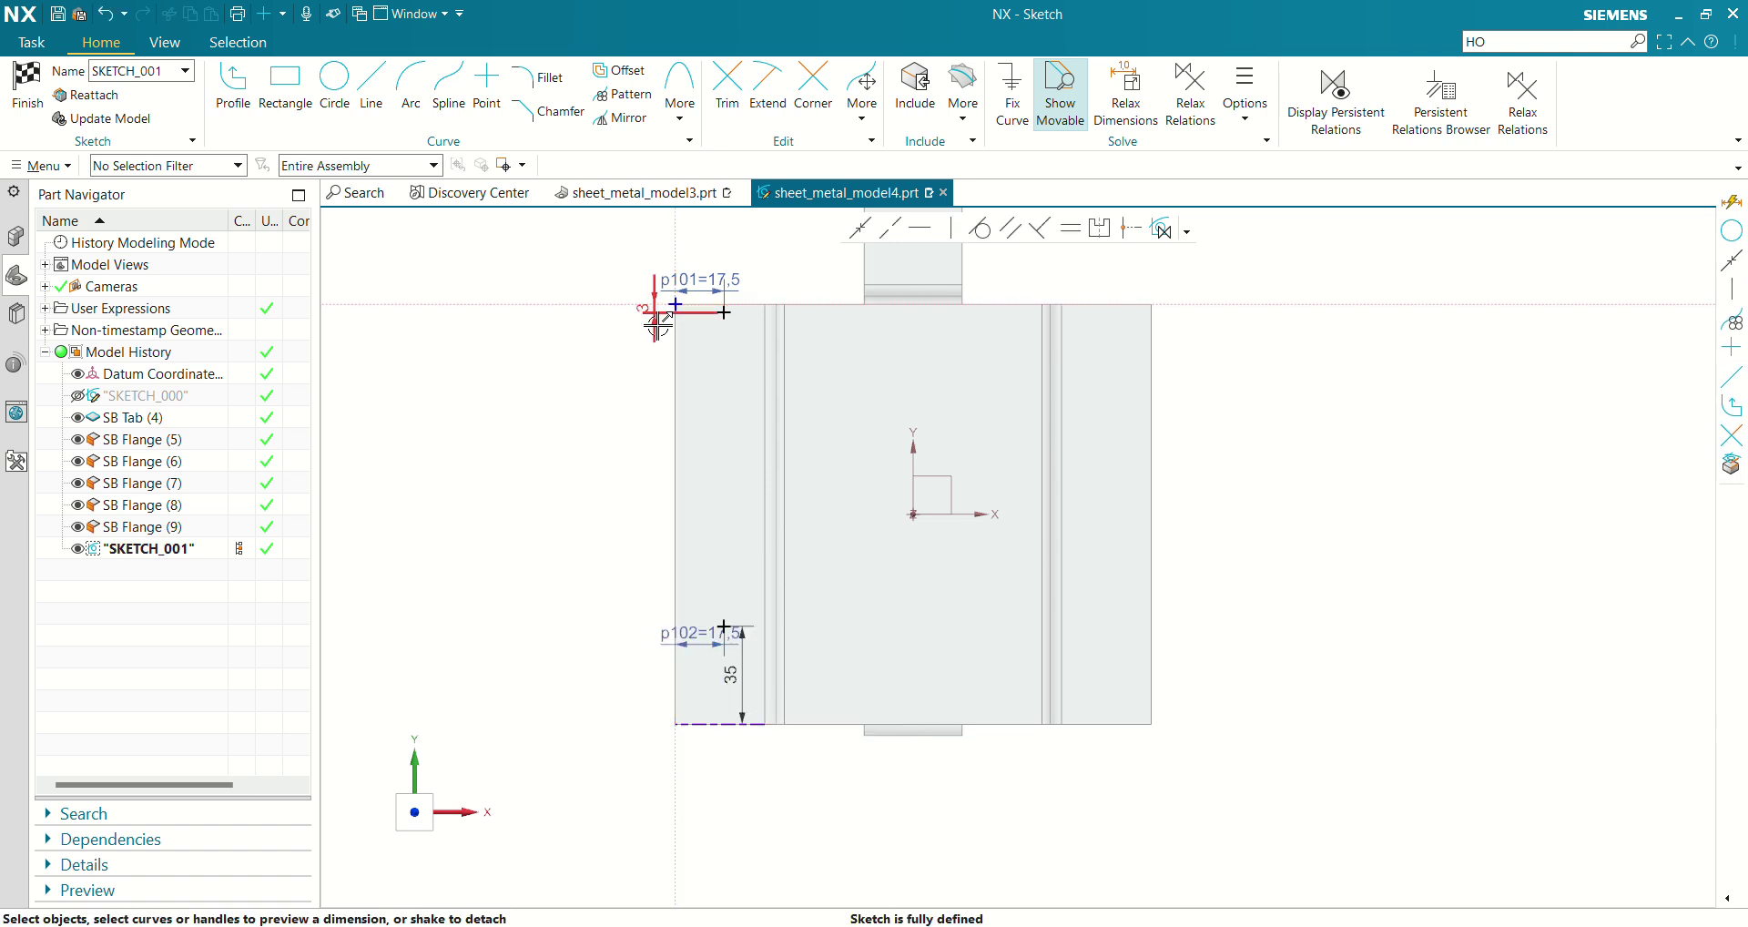
Set the upper point's vertical distance to 35 and finish the sketch
click(657, 323)
text(35)
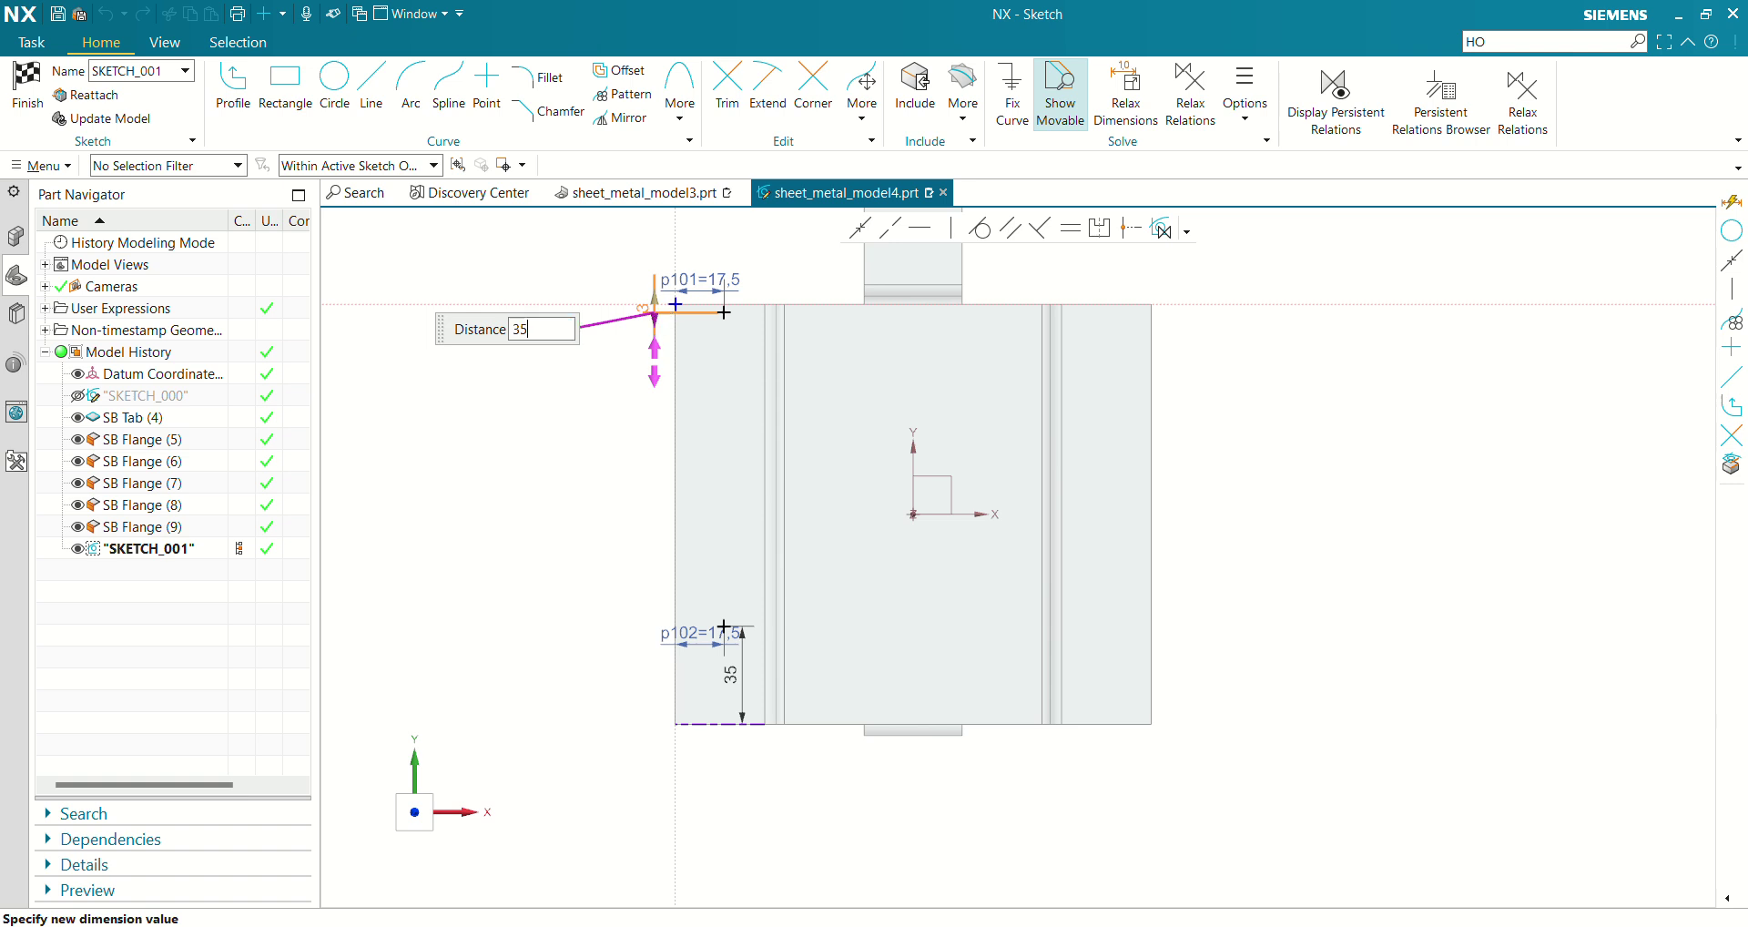
key(Return)
click(28, 87)
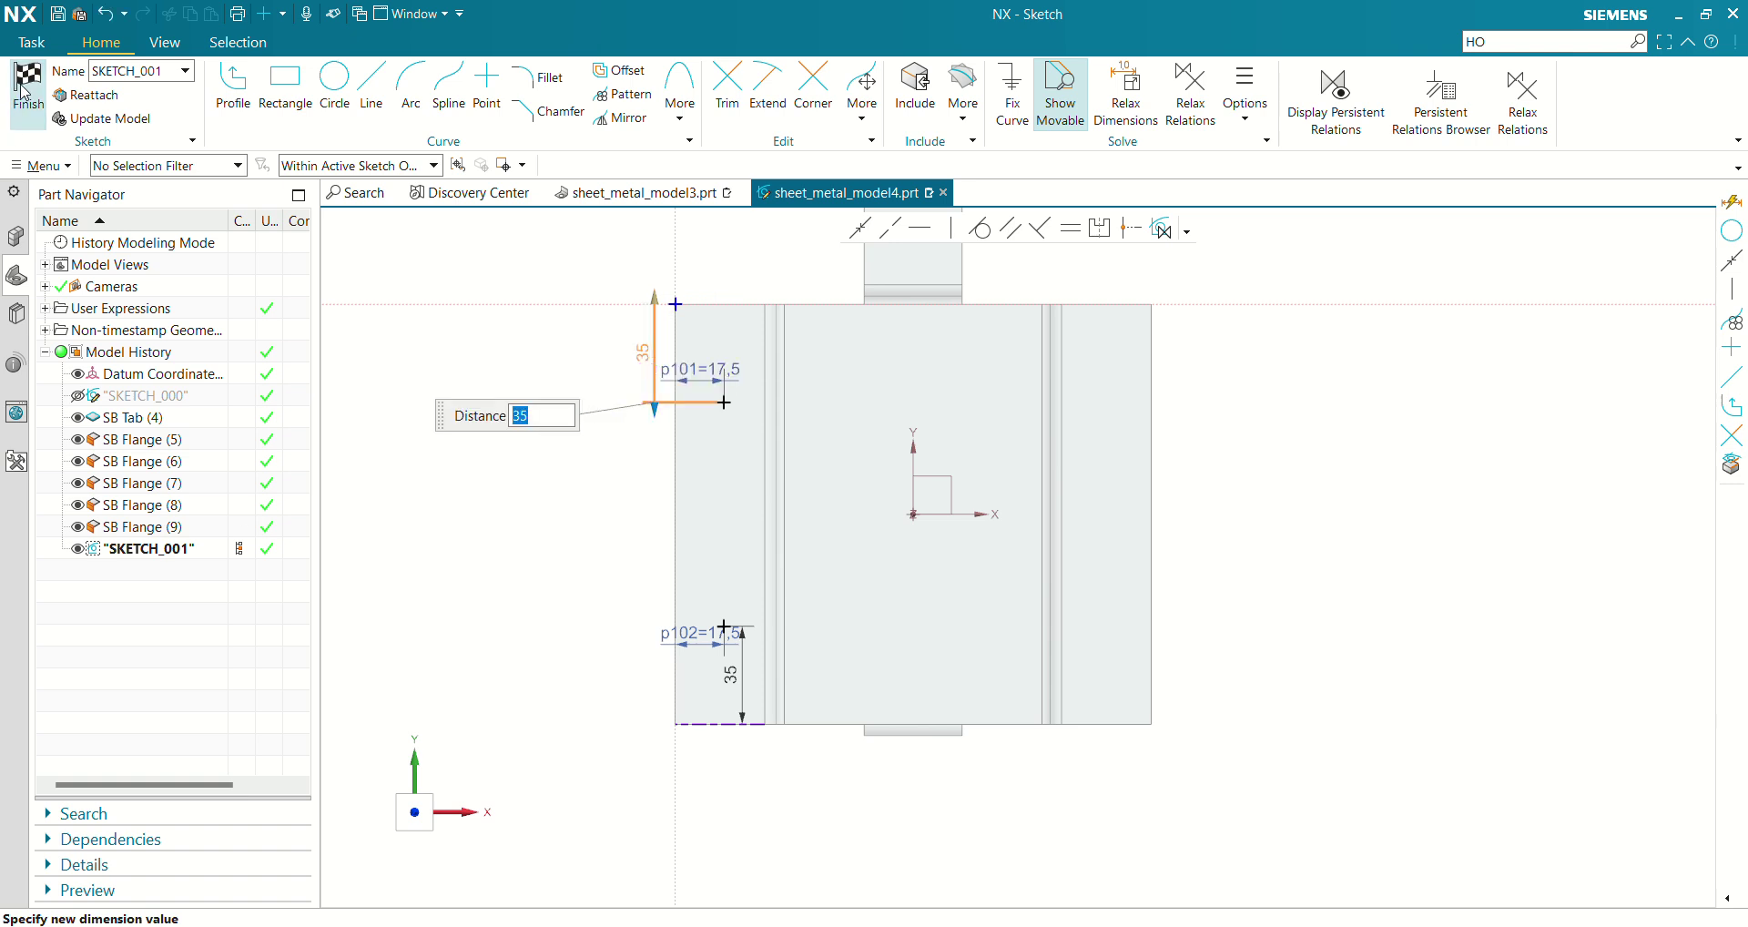
click(1504, 42)
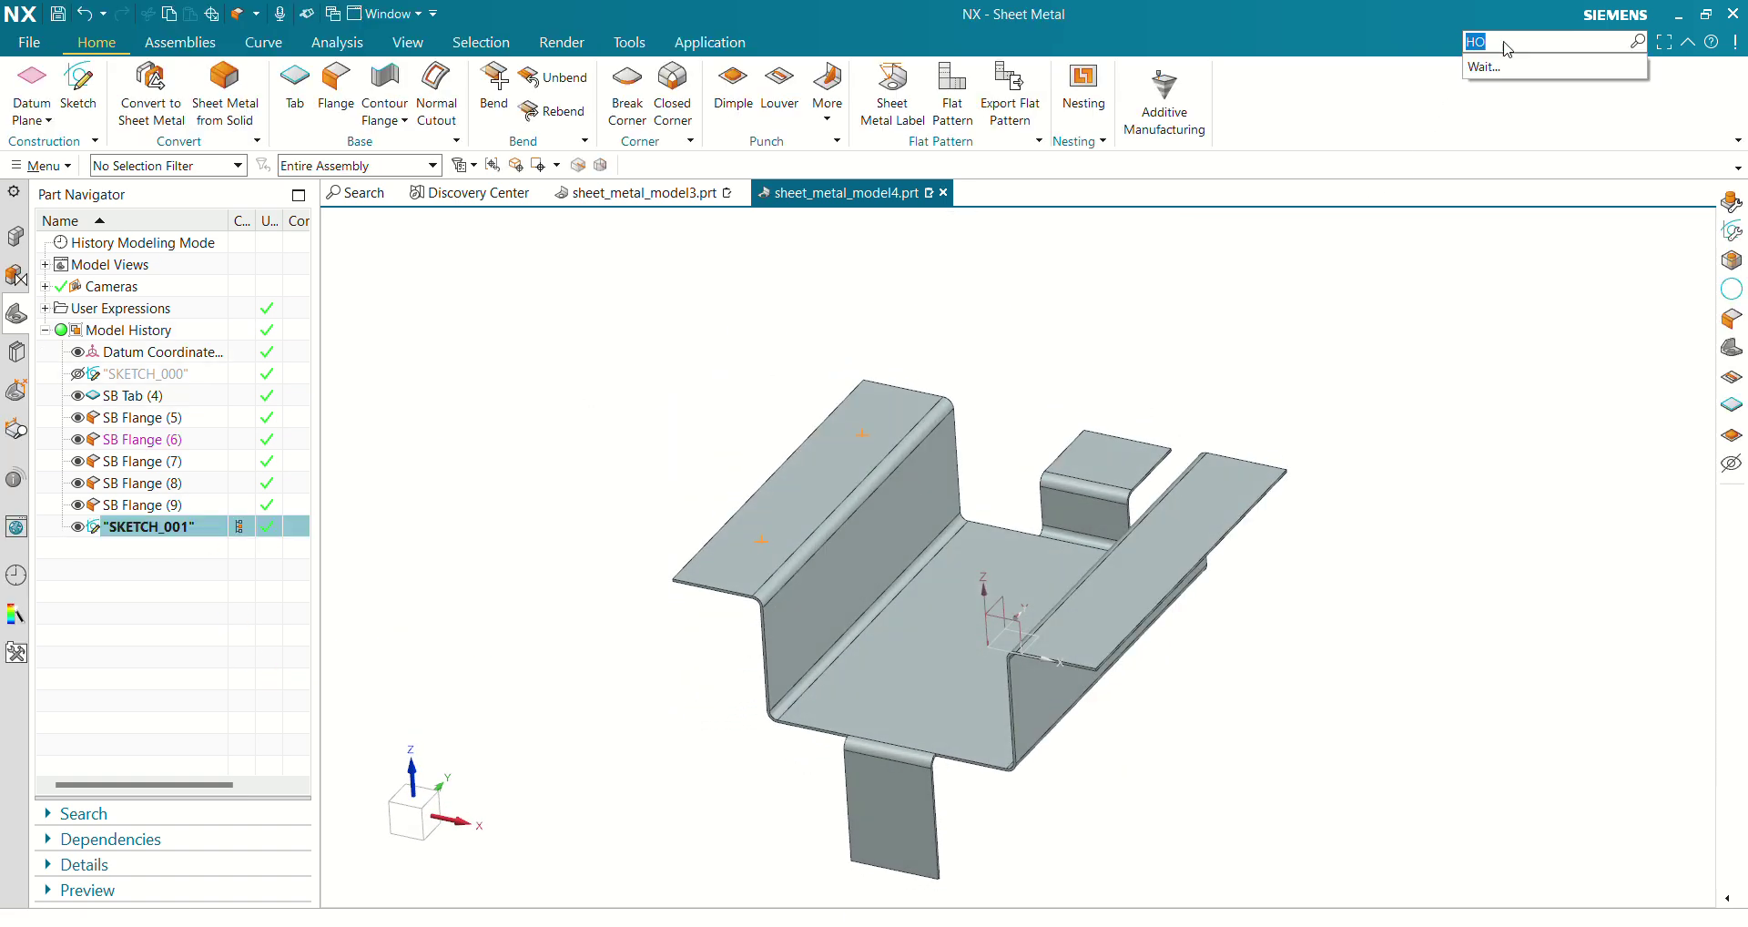
Cut two simple Ø10 through-body holes at the SKETCH_001 points
key(BackSpace)
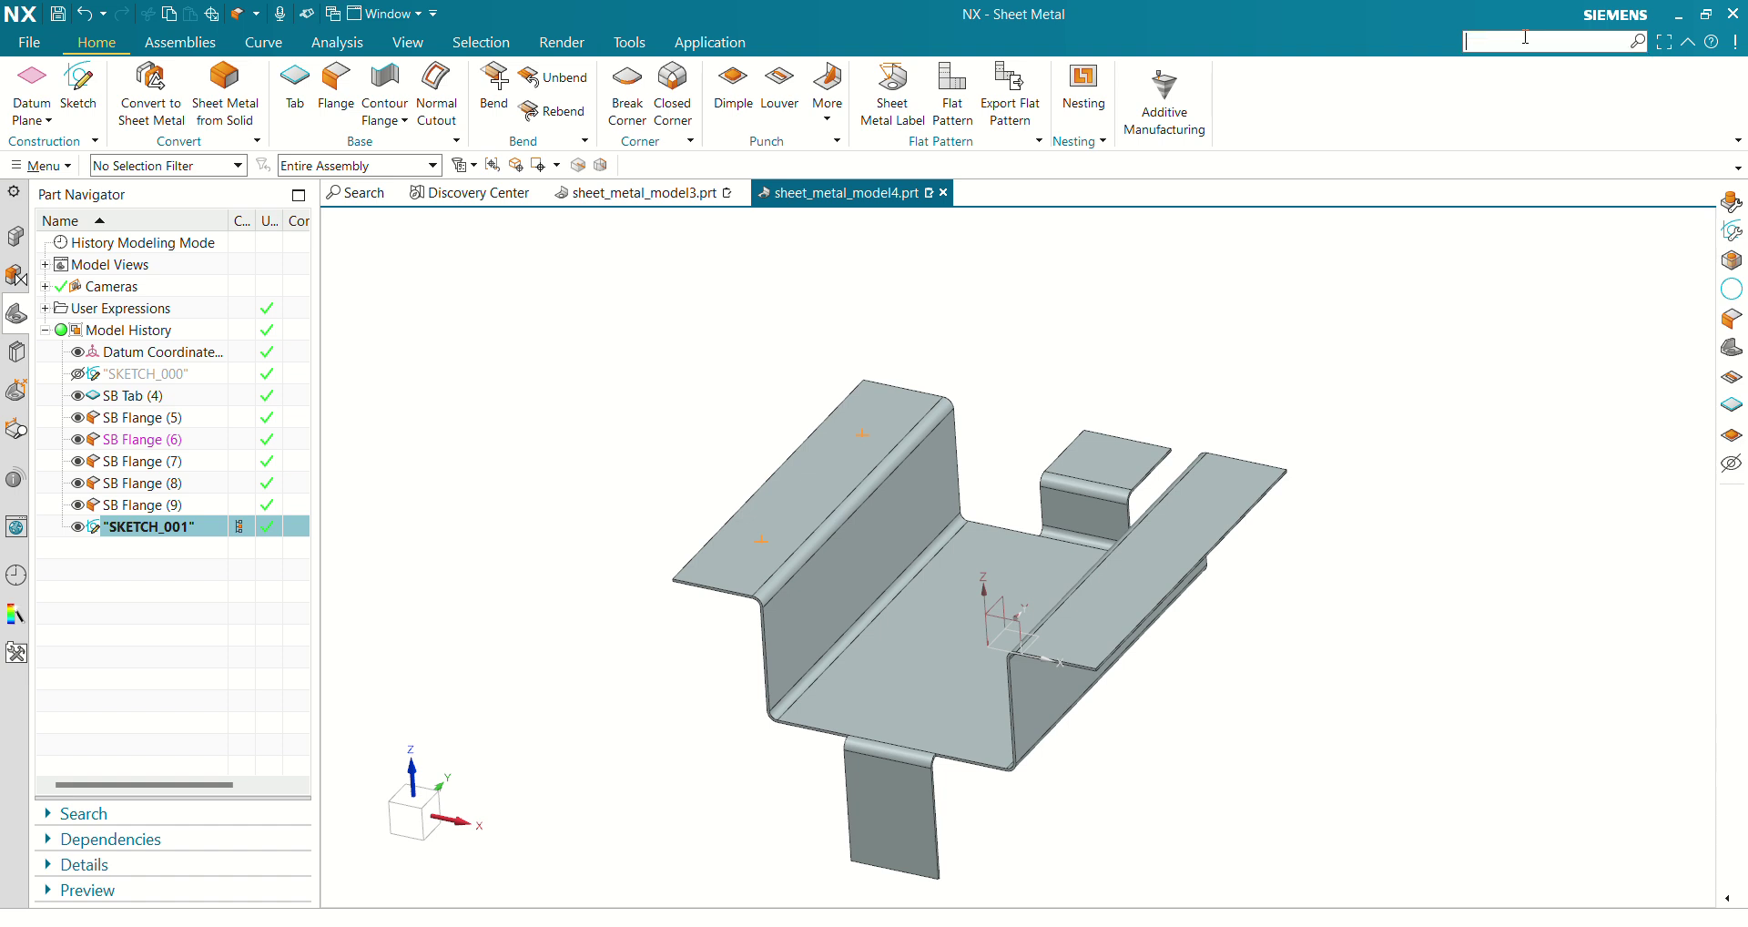
text(HOL)
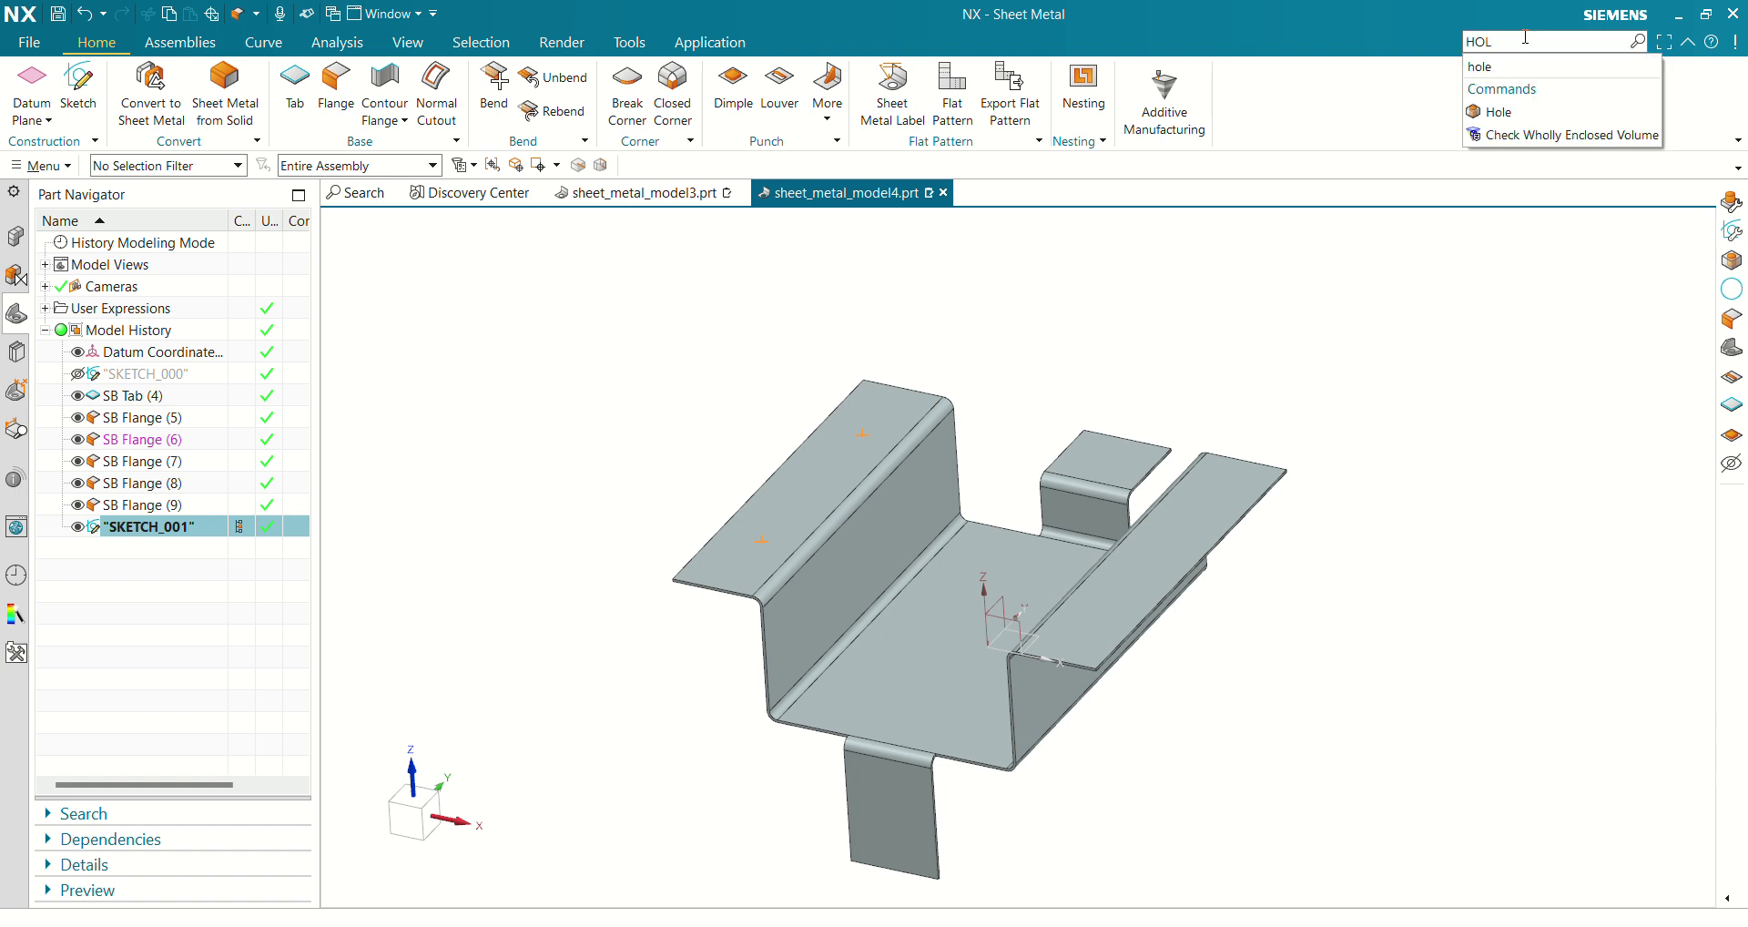
text(E)
click(1495, 112)
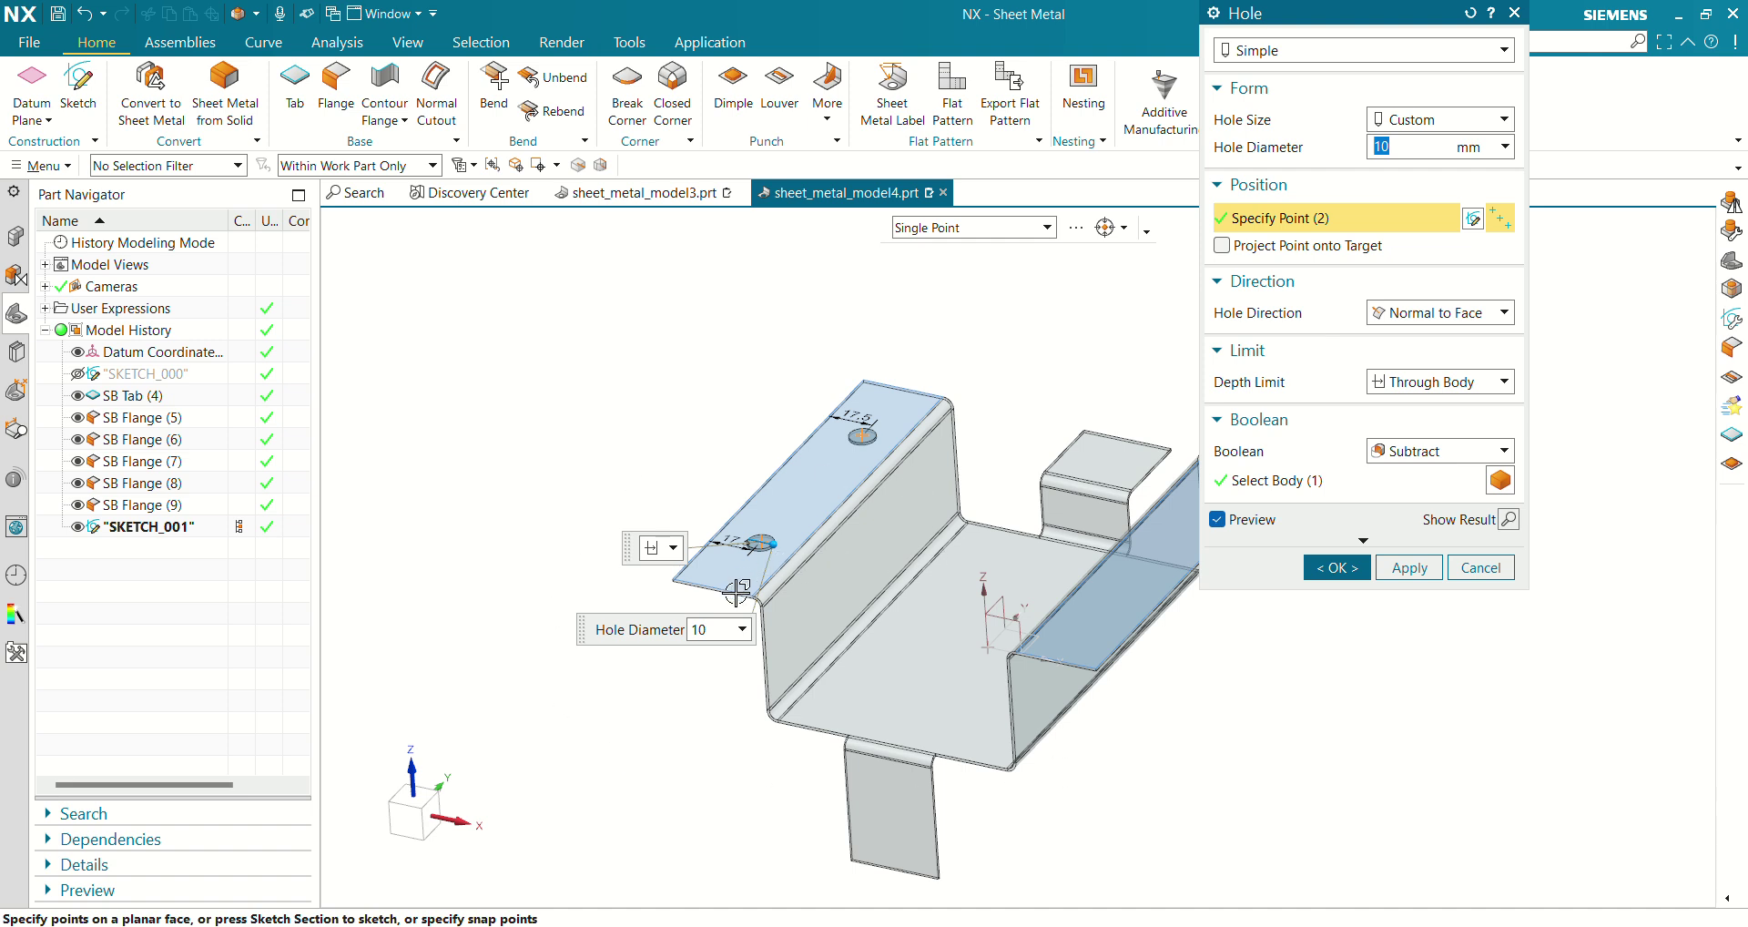
click(1335, 567)
shift+middle_drag(595, 742, 715, 642)
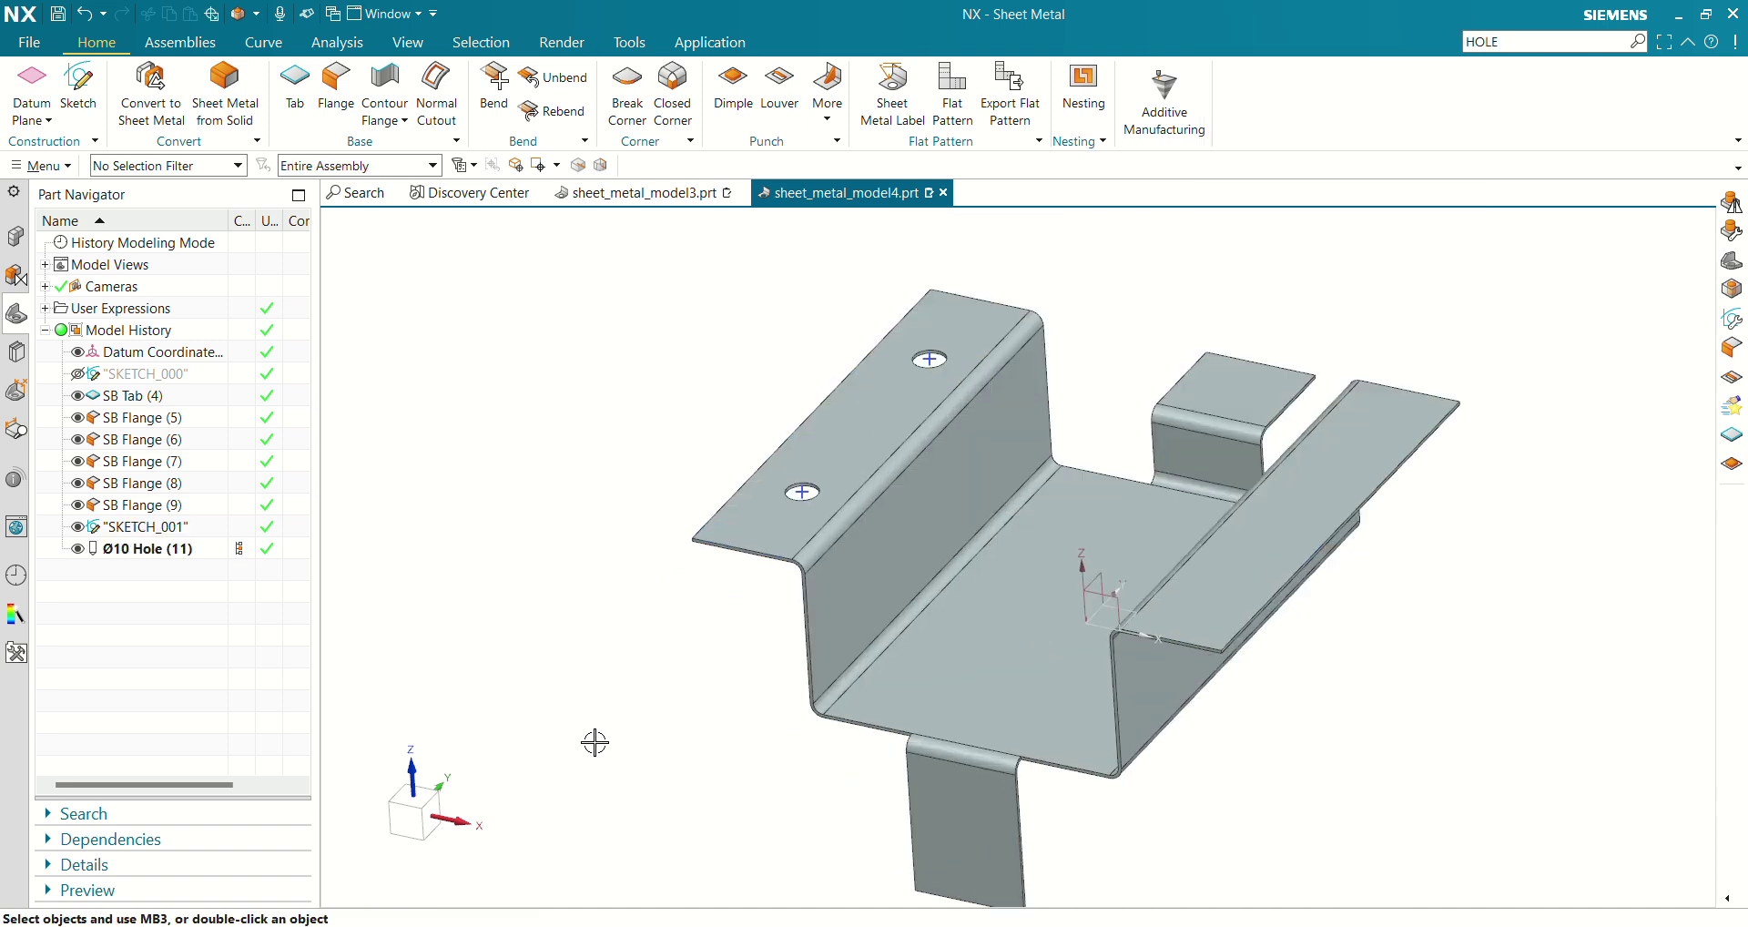
click(1543, 41)
key(BackSpace)
text(MIR)
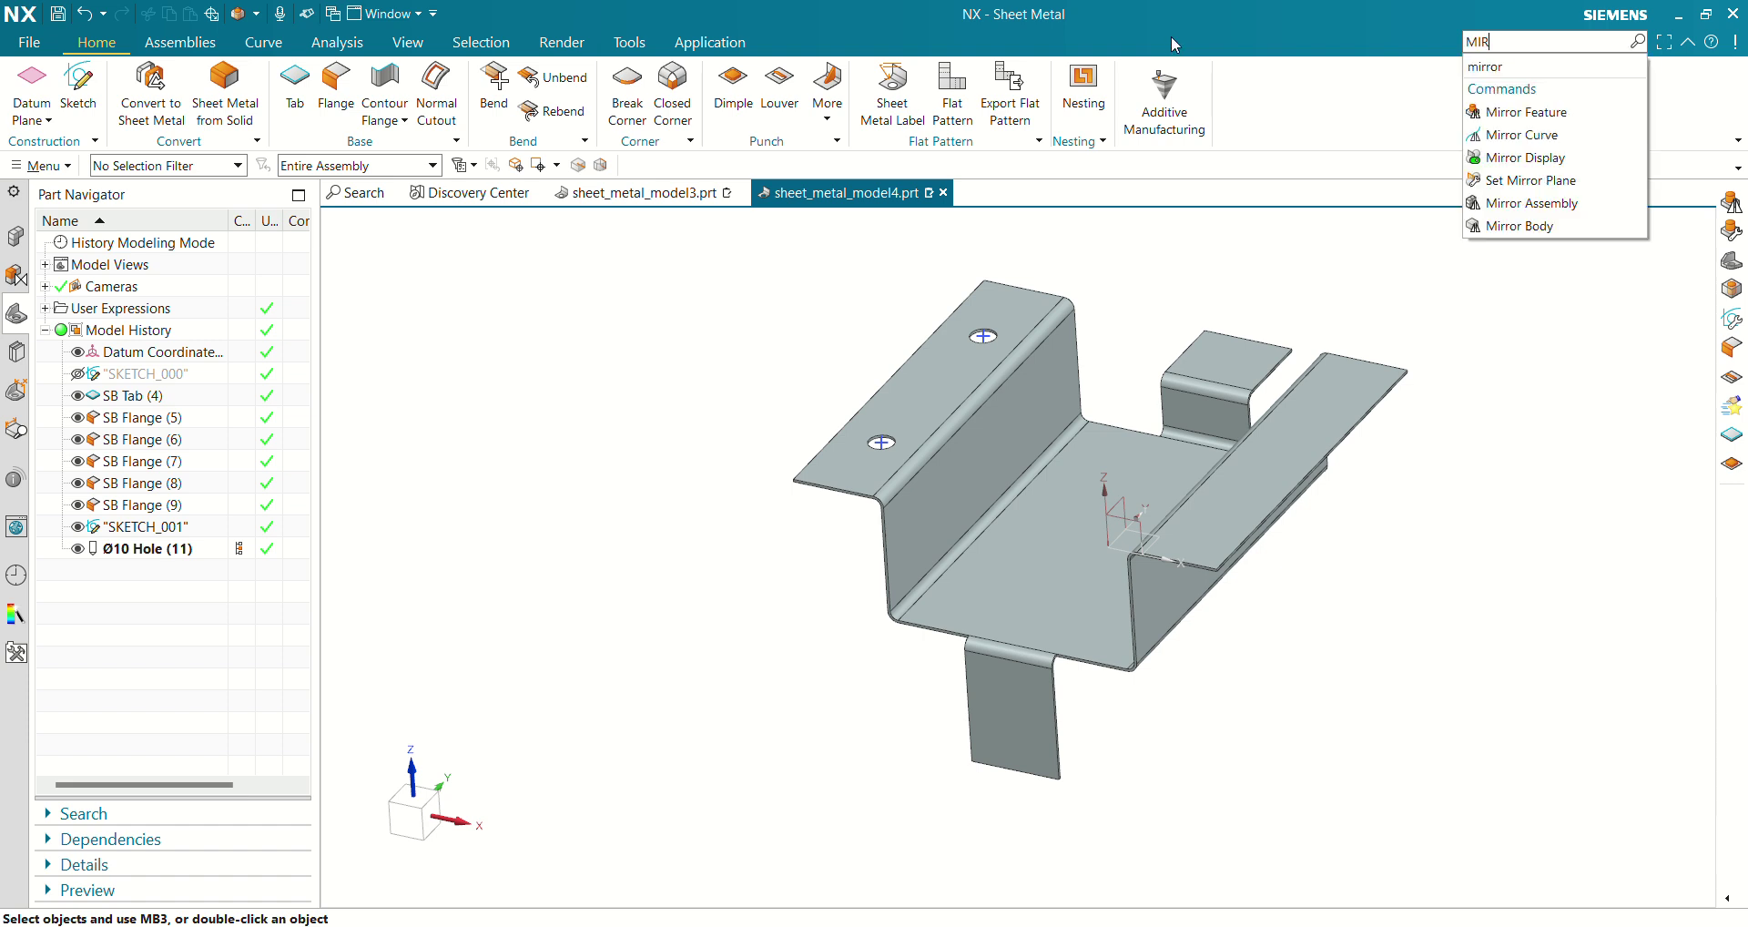
Mirror the Ø10 Hole (11) feature across the datum YZ plane onto the opposite lip
click(1532, 116)
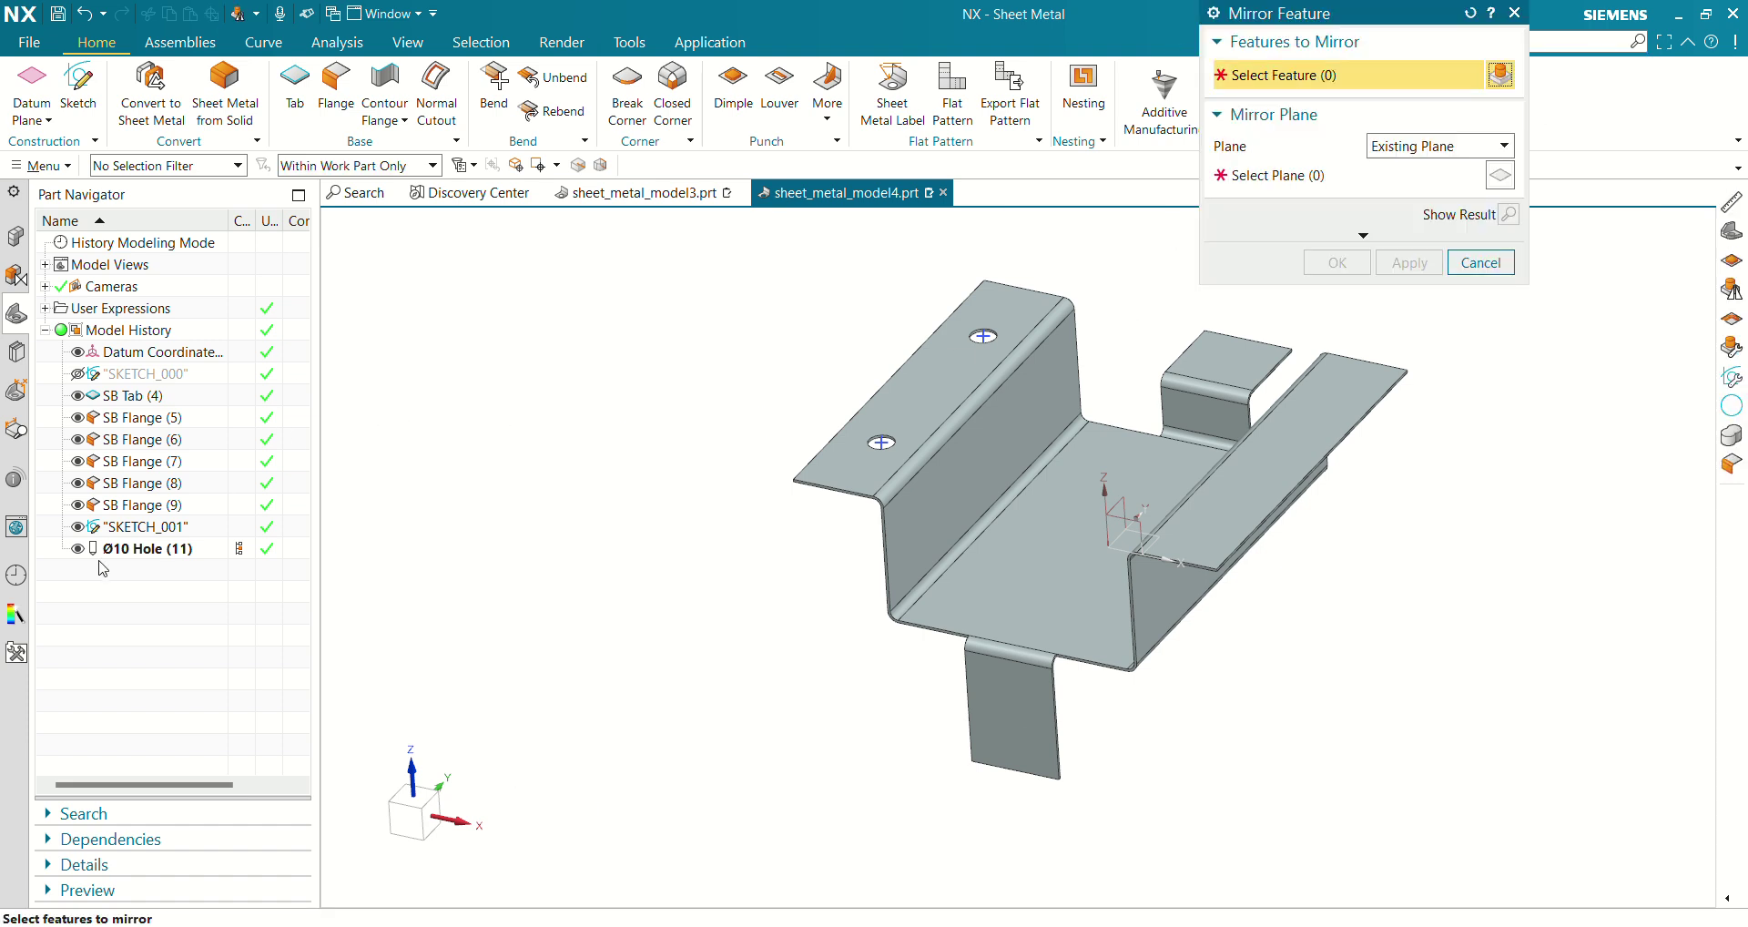
click(138, 549)
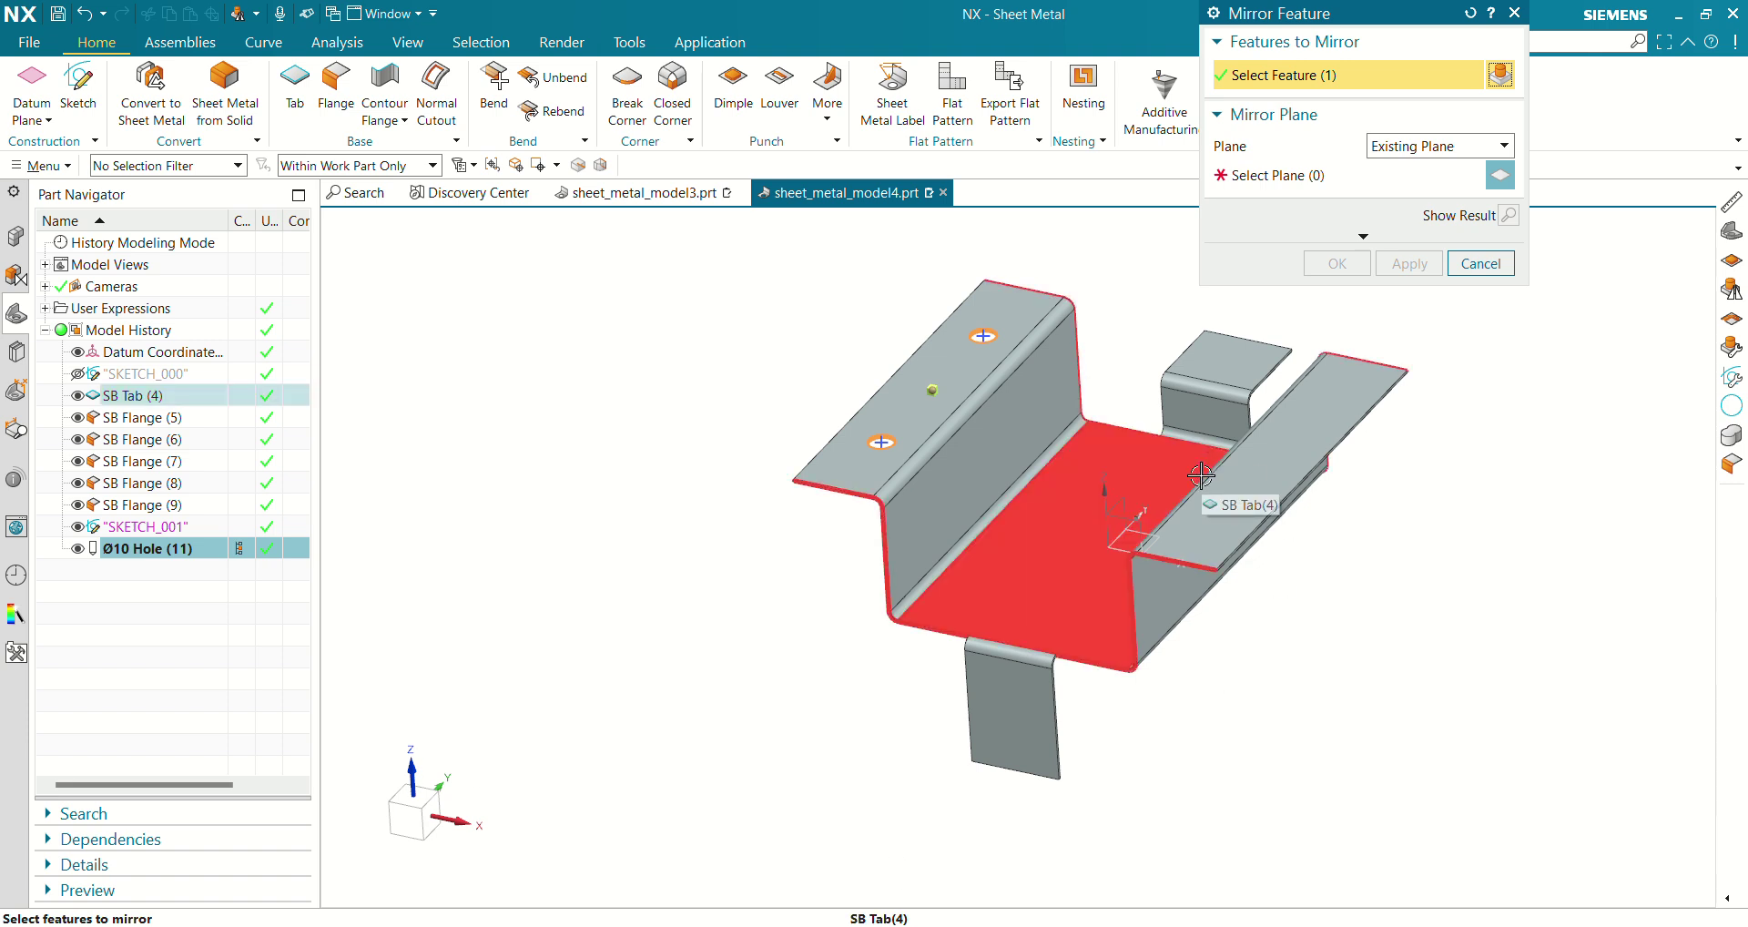
click(1261, 185)
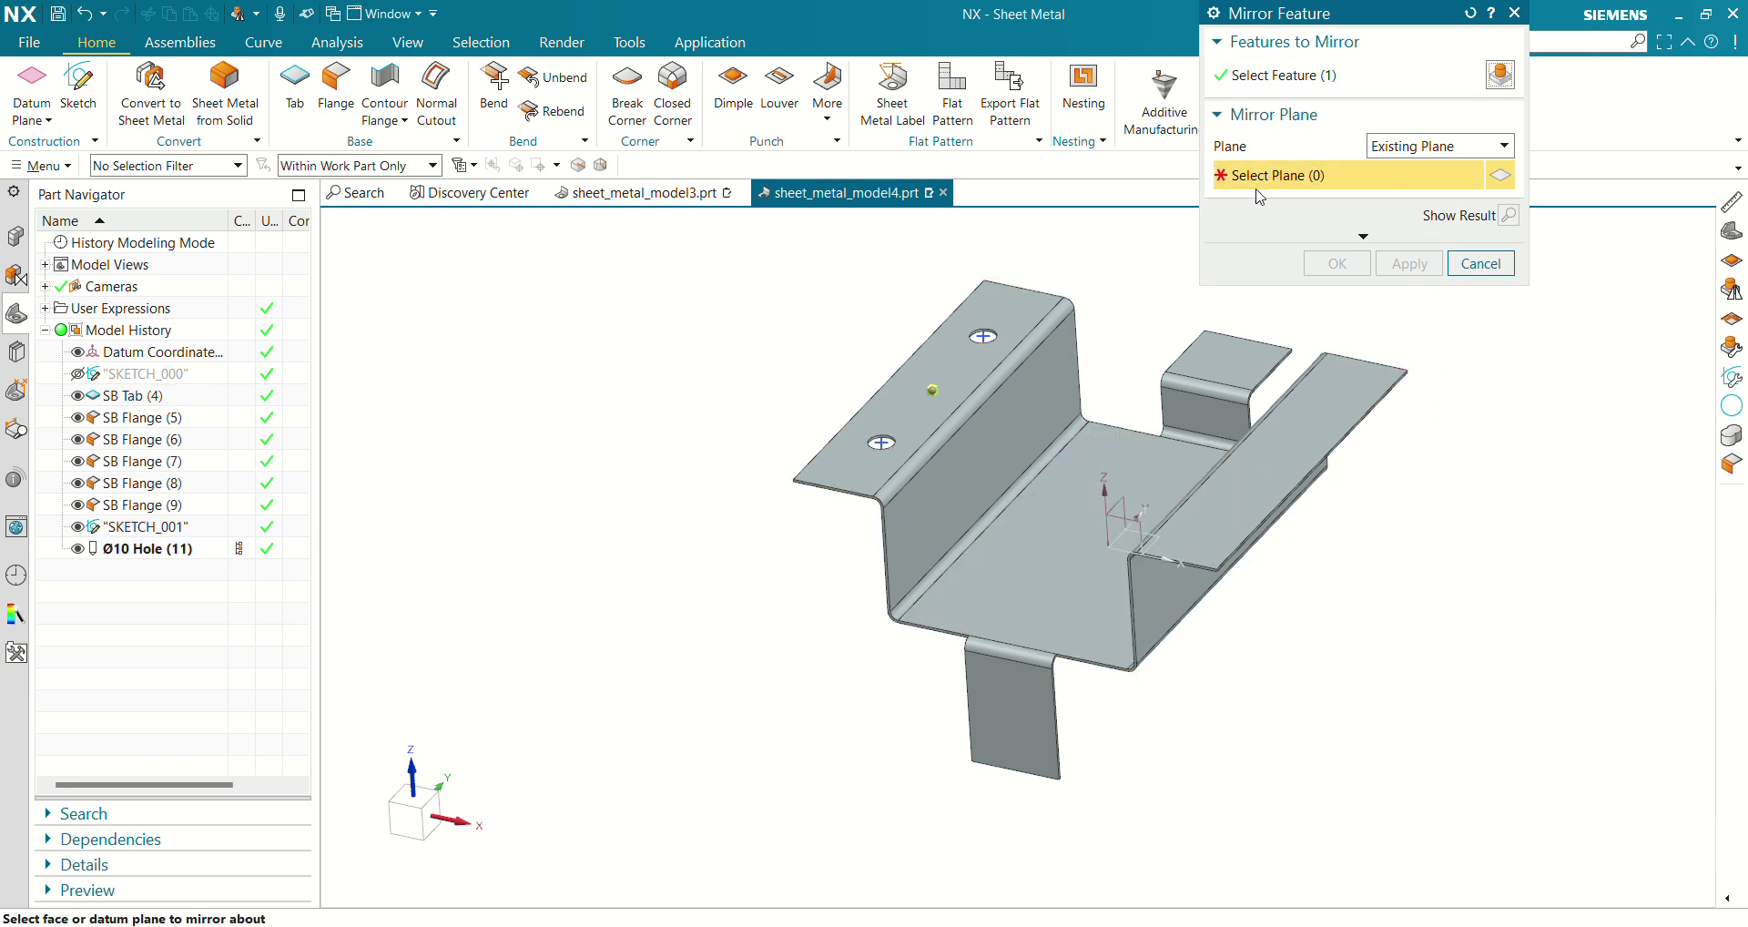
click(1117, 502)
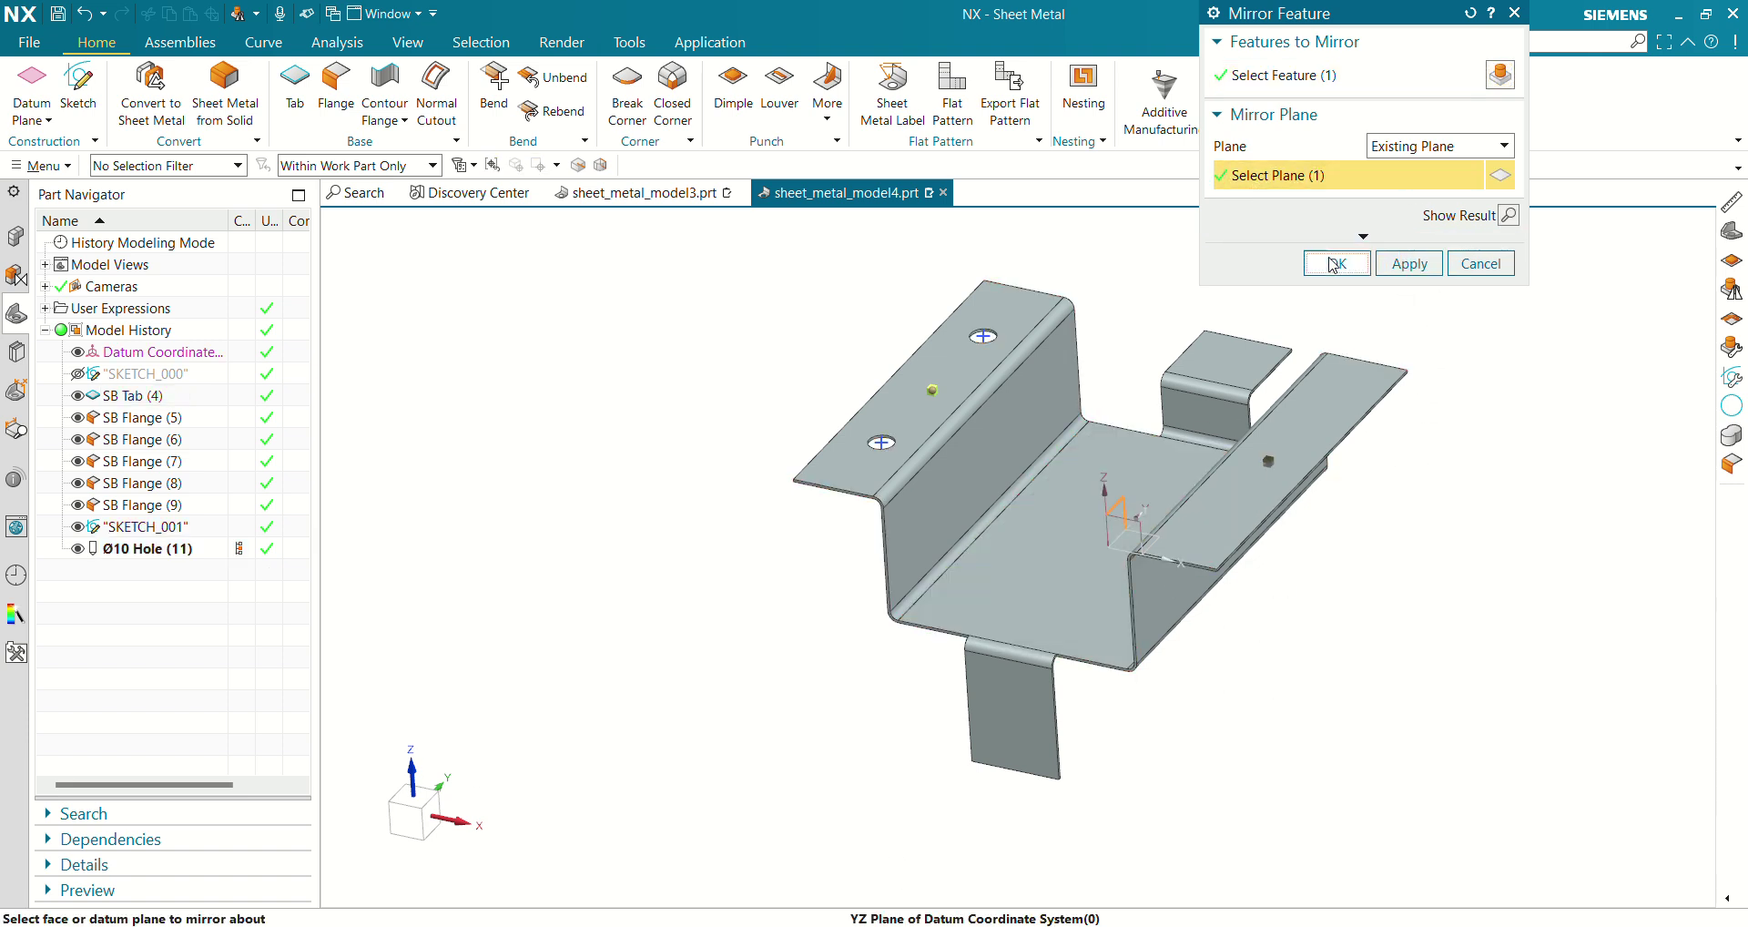
click(1333, 263)
middle_drag(1228, 655, 1158, 703)
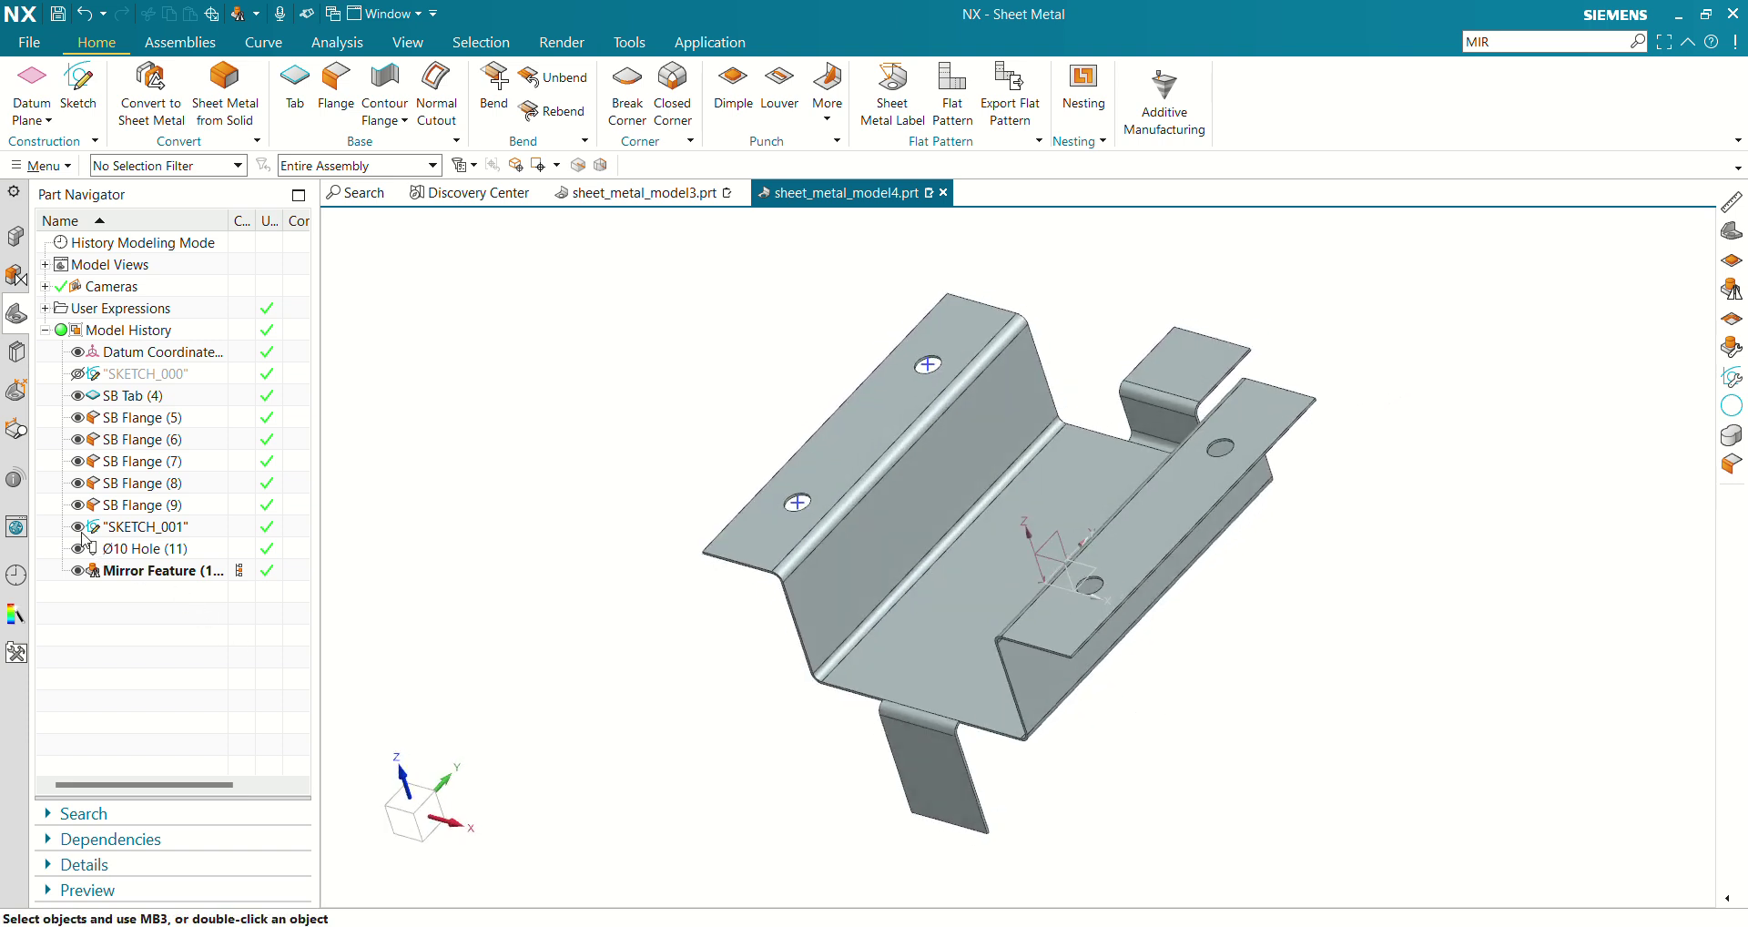
middle_drag(737, 669, 558, 531)
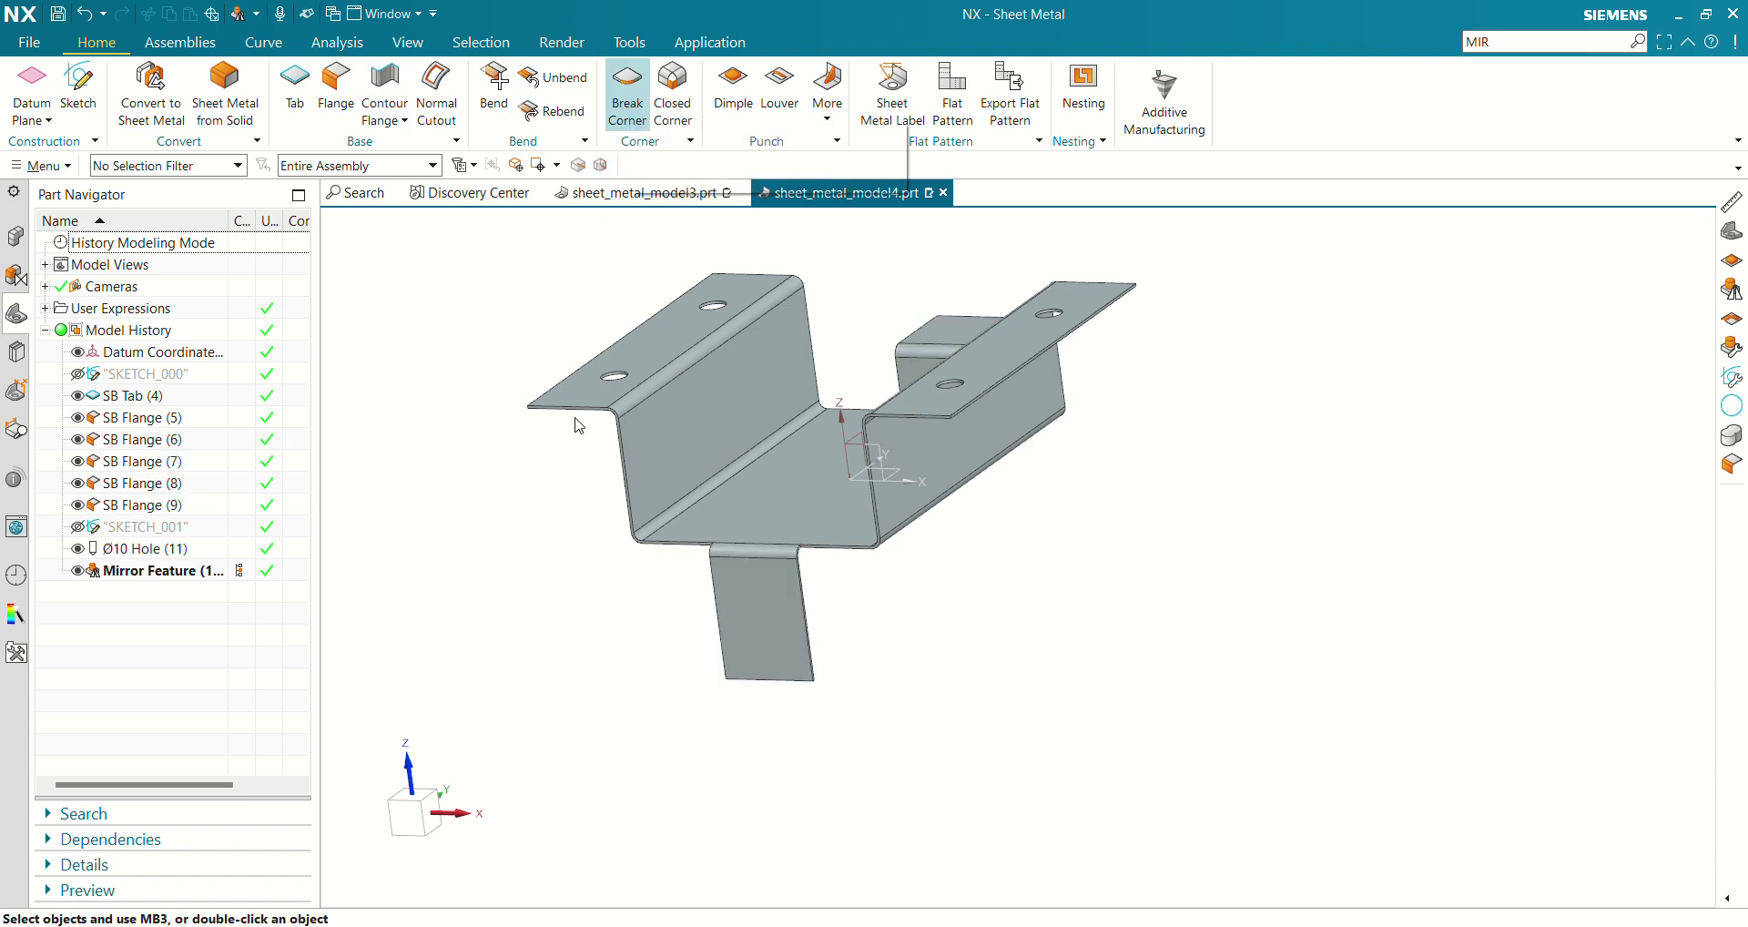
Start a 17.5 mm Blend break corner on the first two tab corner edges
click(628, 86)
scroll(754, 746, down, 3)
shift+middle_drag(1014, 592, 1015, 724)
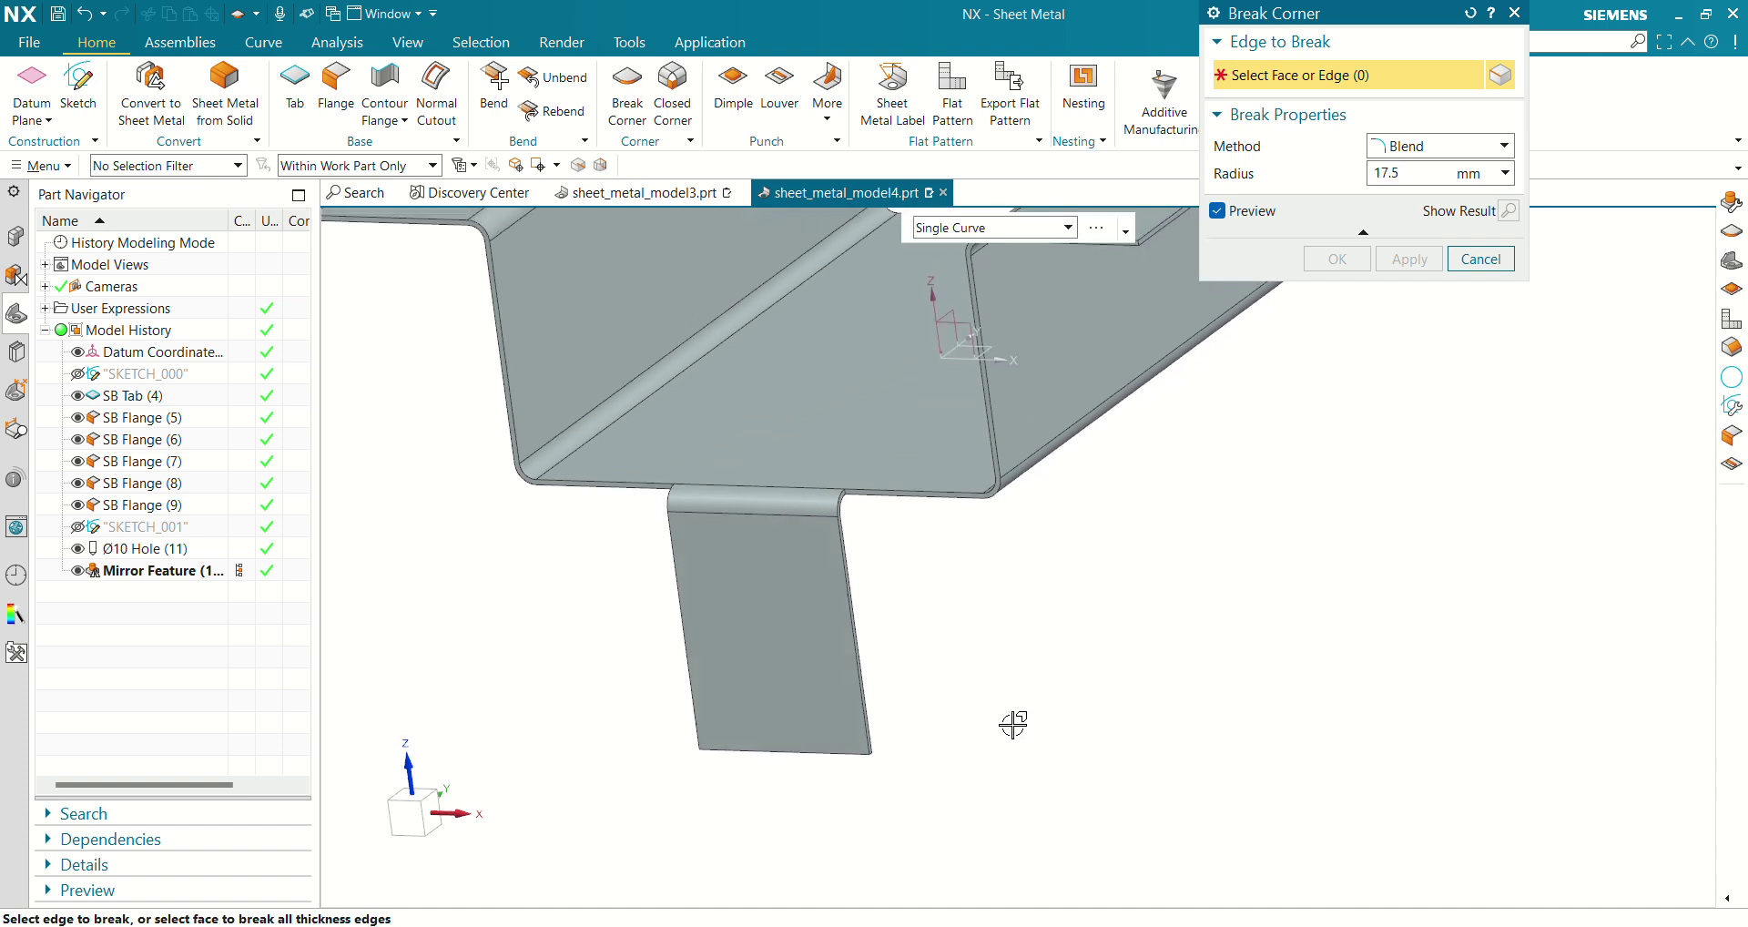
middle_drag(915, 793, 733, 492)
scroll(817, 416, down, 4)
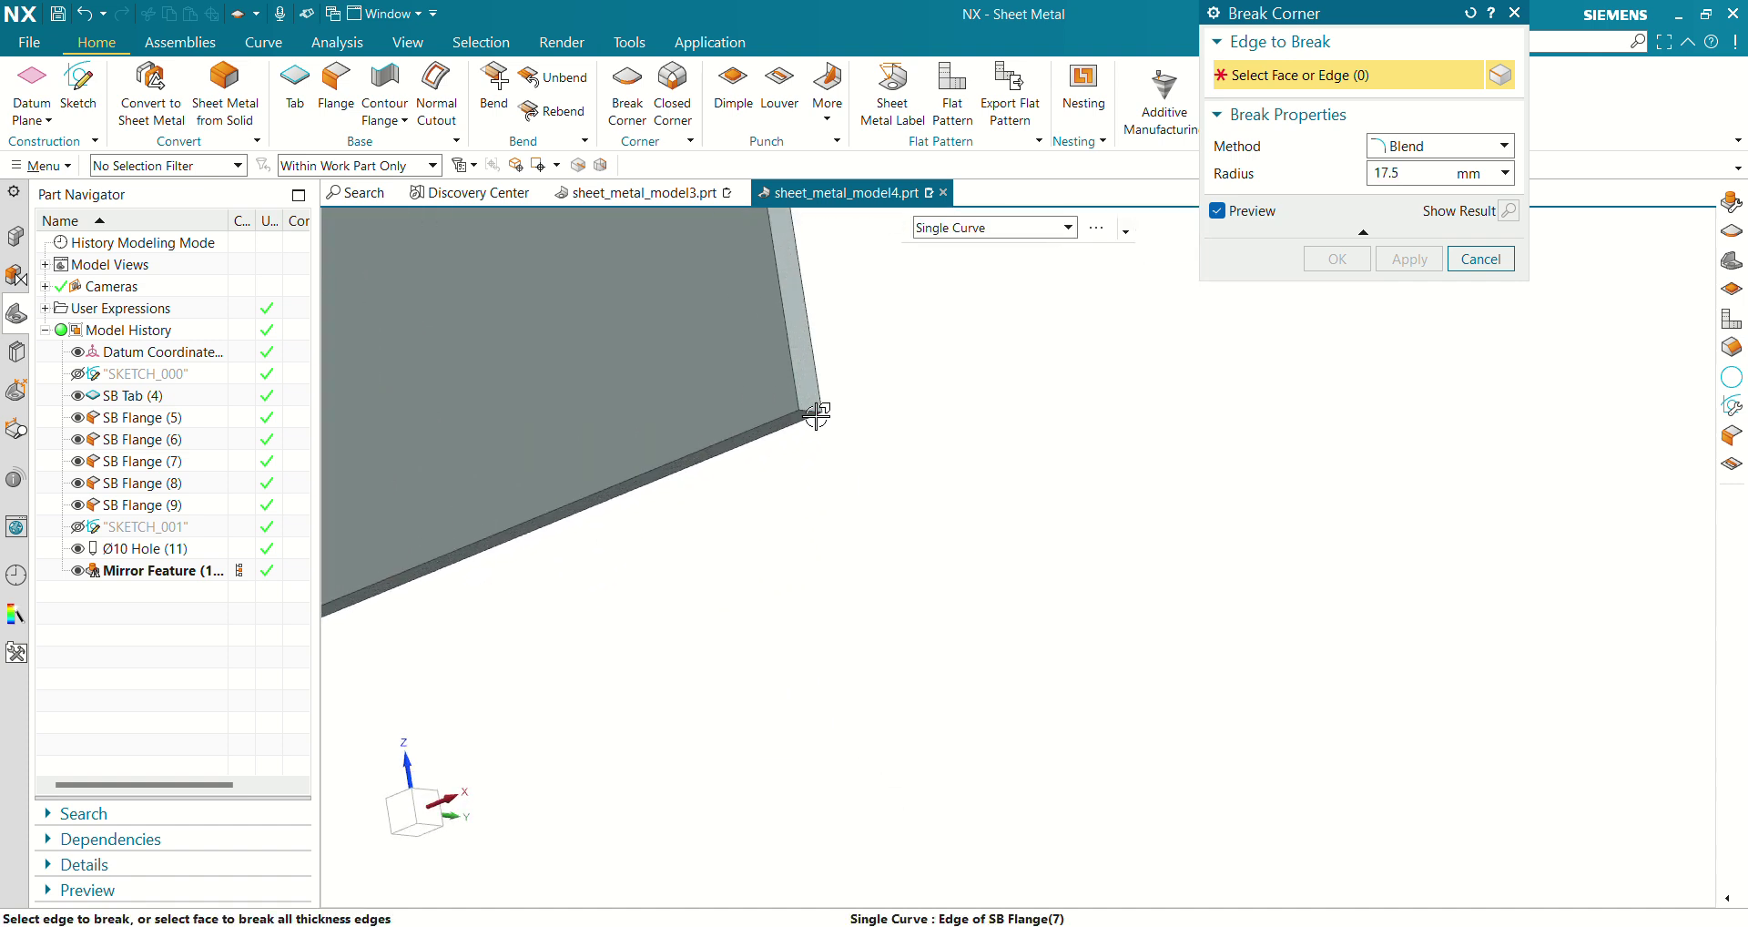
click(823, 412)
middle_drag(823, 412, 974, 870)
scroll(1300, 476, up, 3)
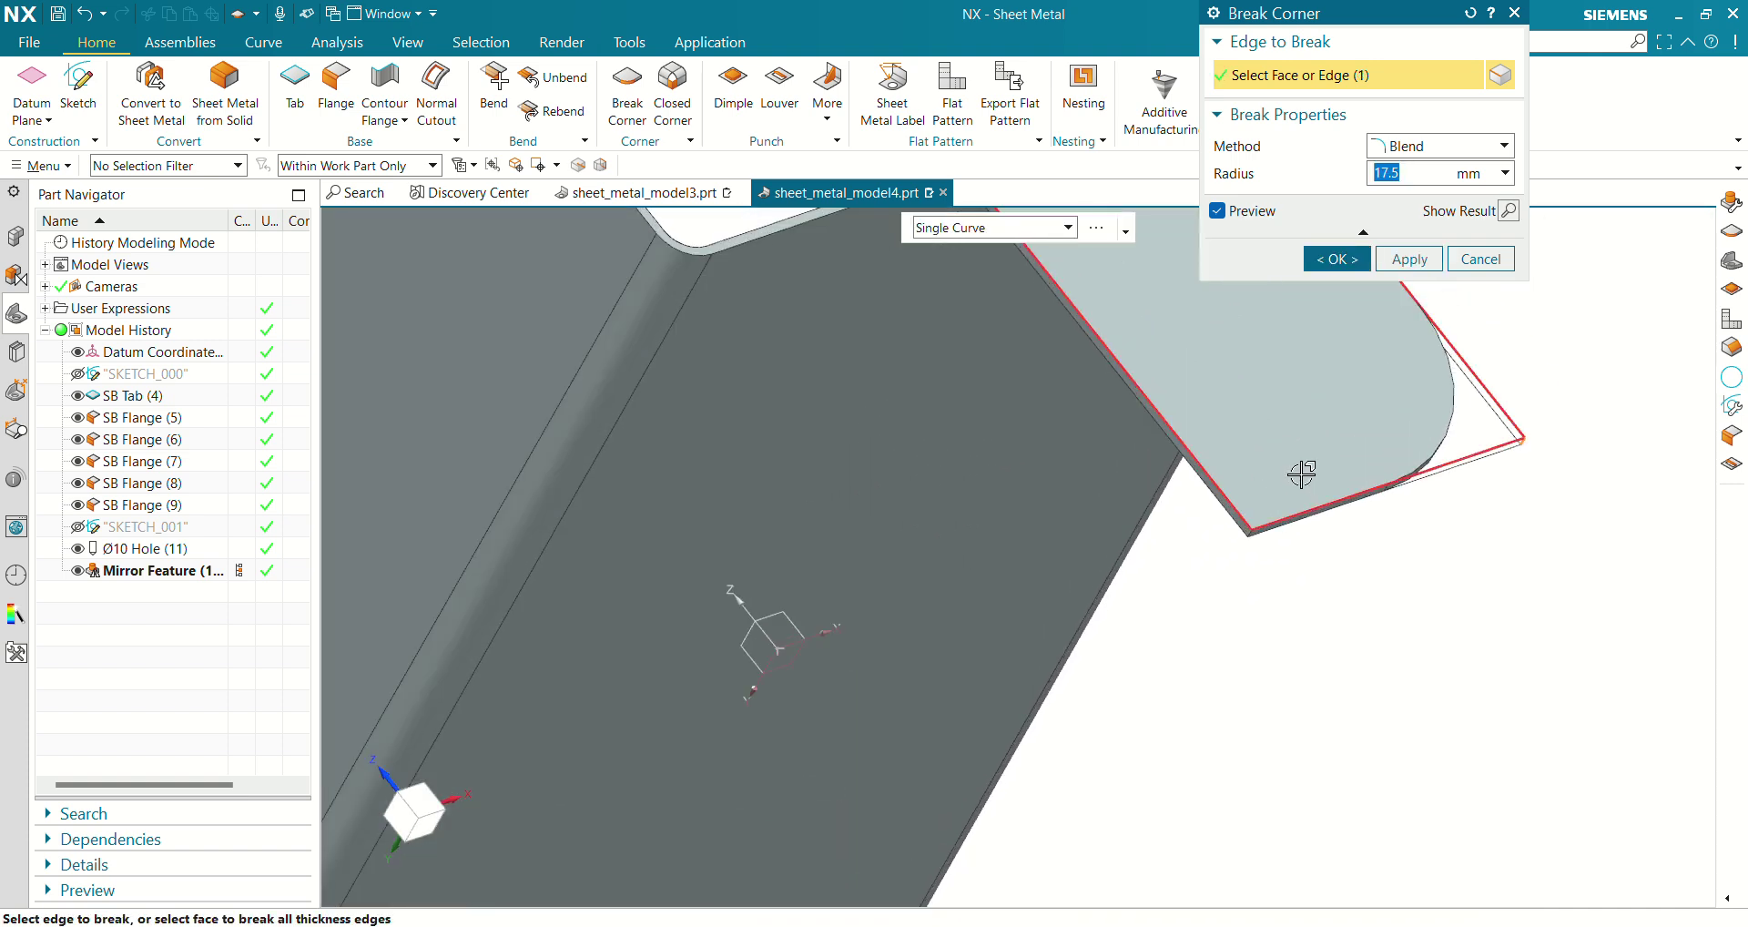
scroll(1213, 566, down, 5)
click(1196, 552)
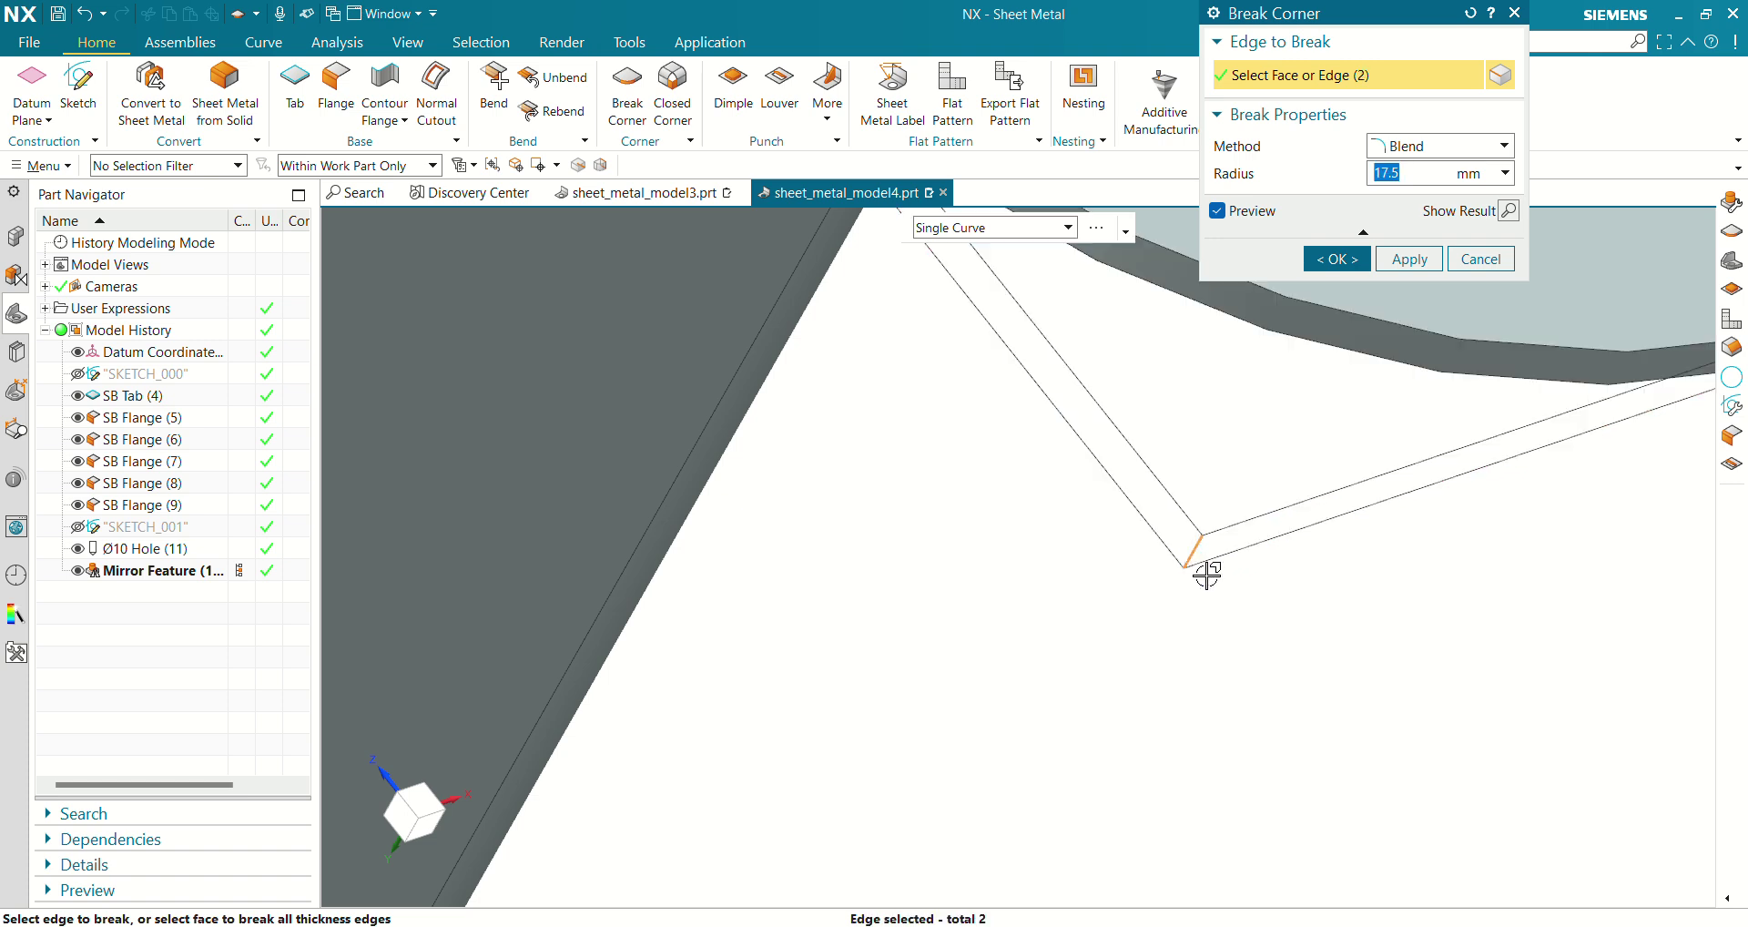
Add the remaining tab corner edges and apply the 17.5 mm corner blend
scroll(1215, 583, up, 5)
middle_drag(1354, 491, 1292, 741)
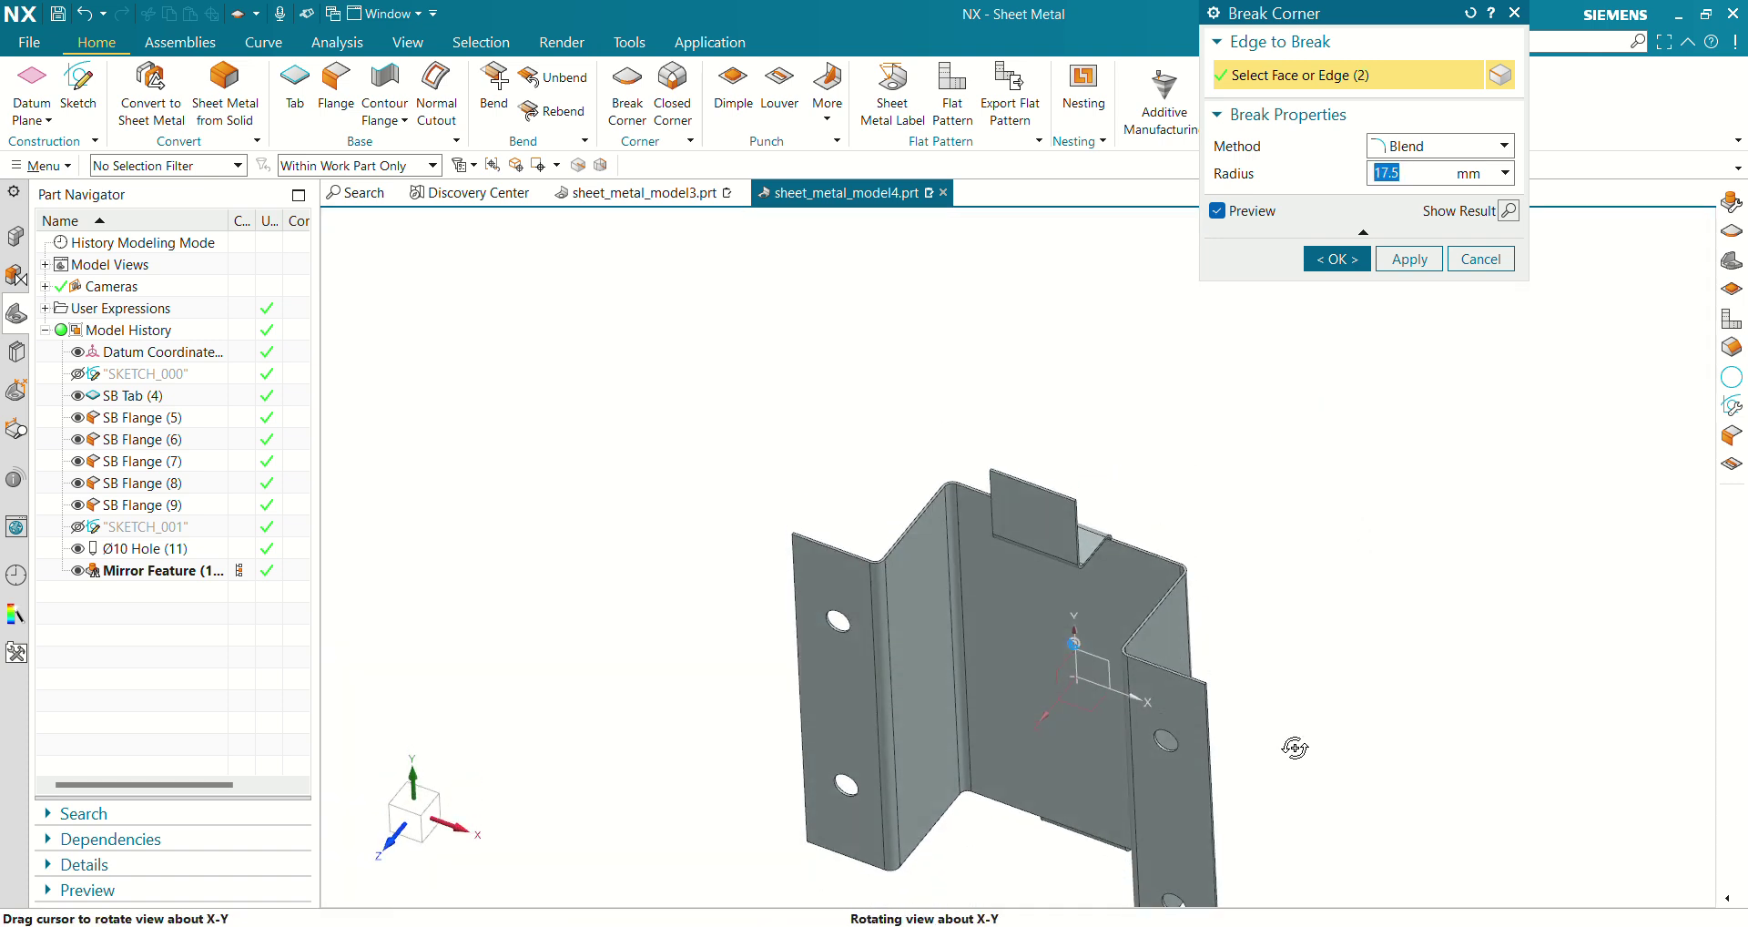
scroll(1010, 402, down, 5)
scroll(1530, 702, down, 3)
scroll(1509, 758, down, 3)
scroll(1507, 757, down, 1)
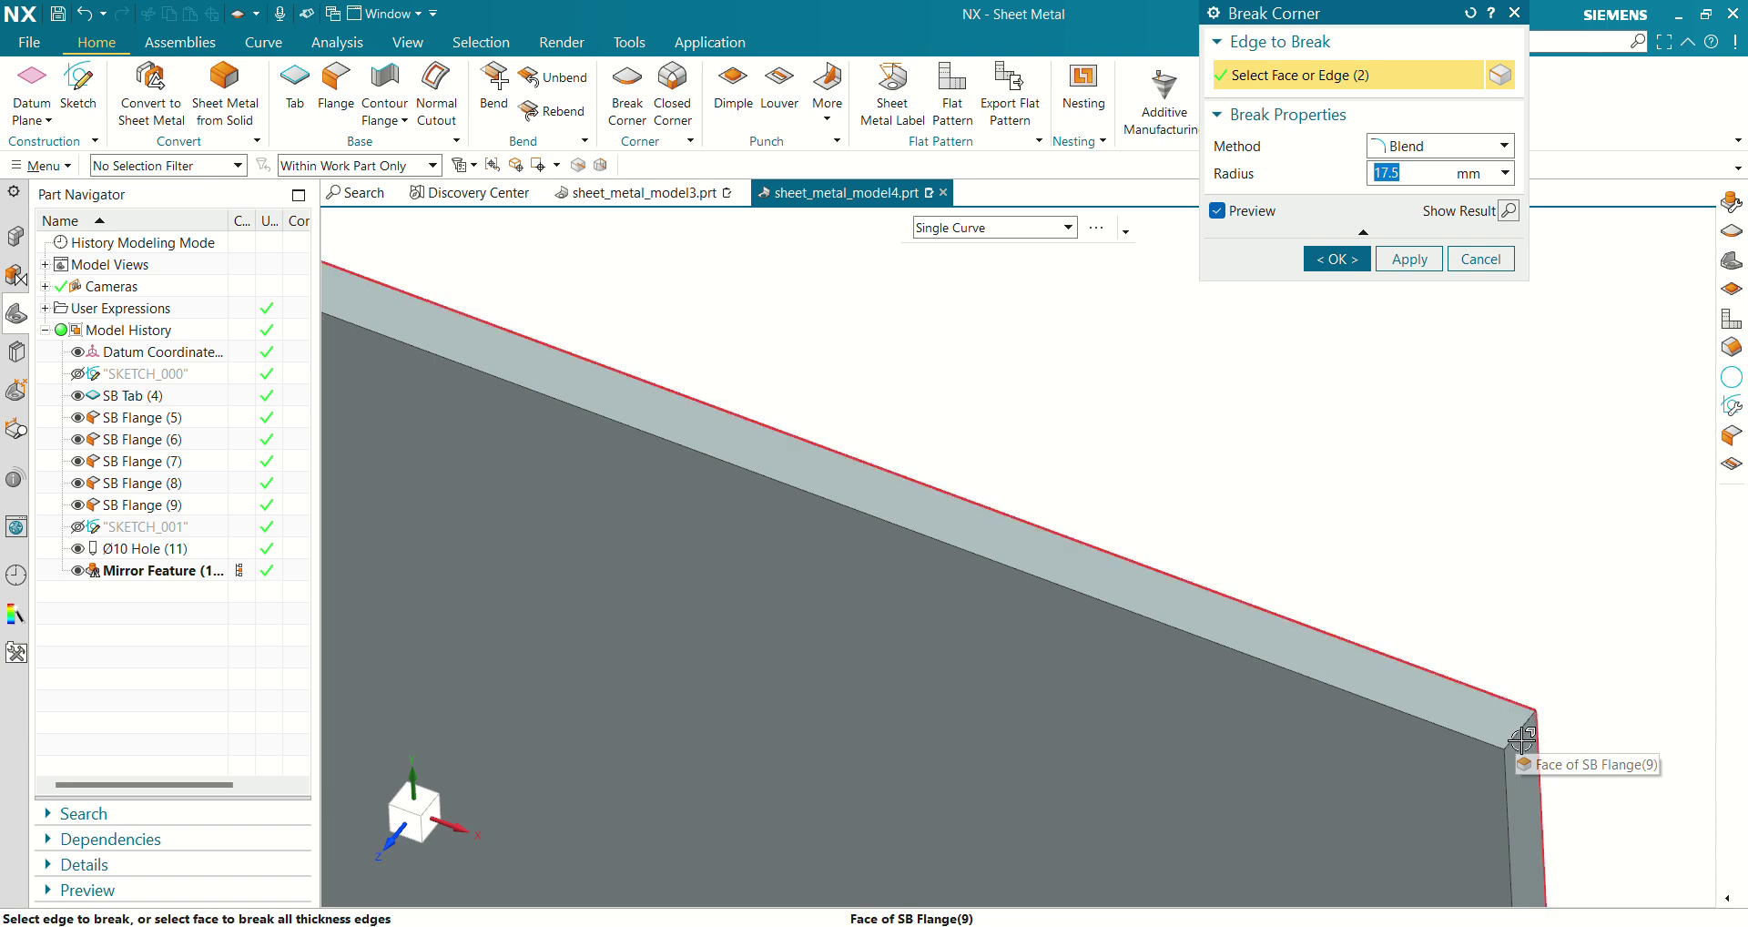
scroll(1511, 720, up, 5)
middle_drag(1396, 632, 1190, 511)
click(1452, 515)
scroll(1374, 483, up, 4)
middle_drag(1374, 483, 1397, 596)
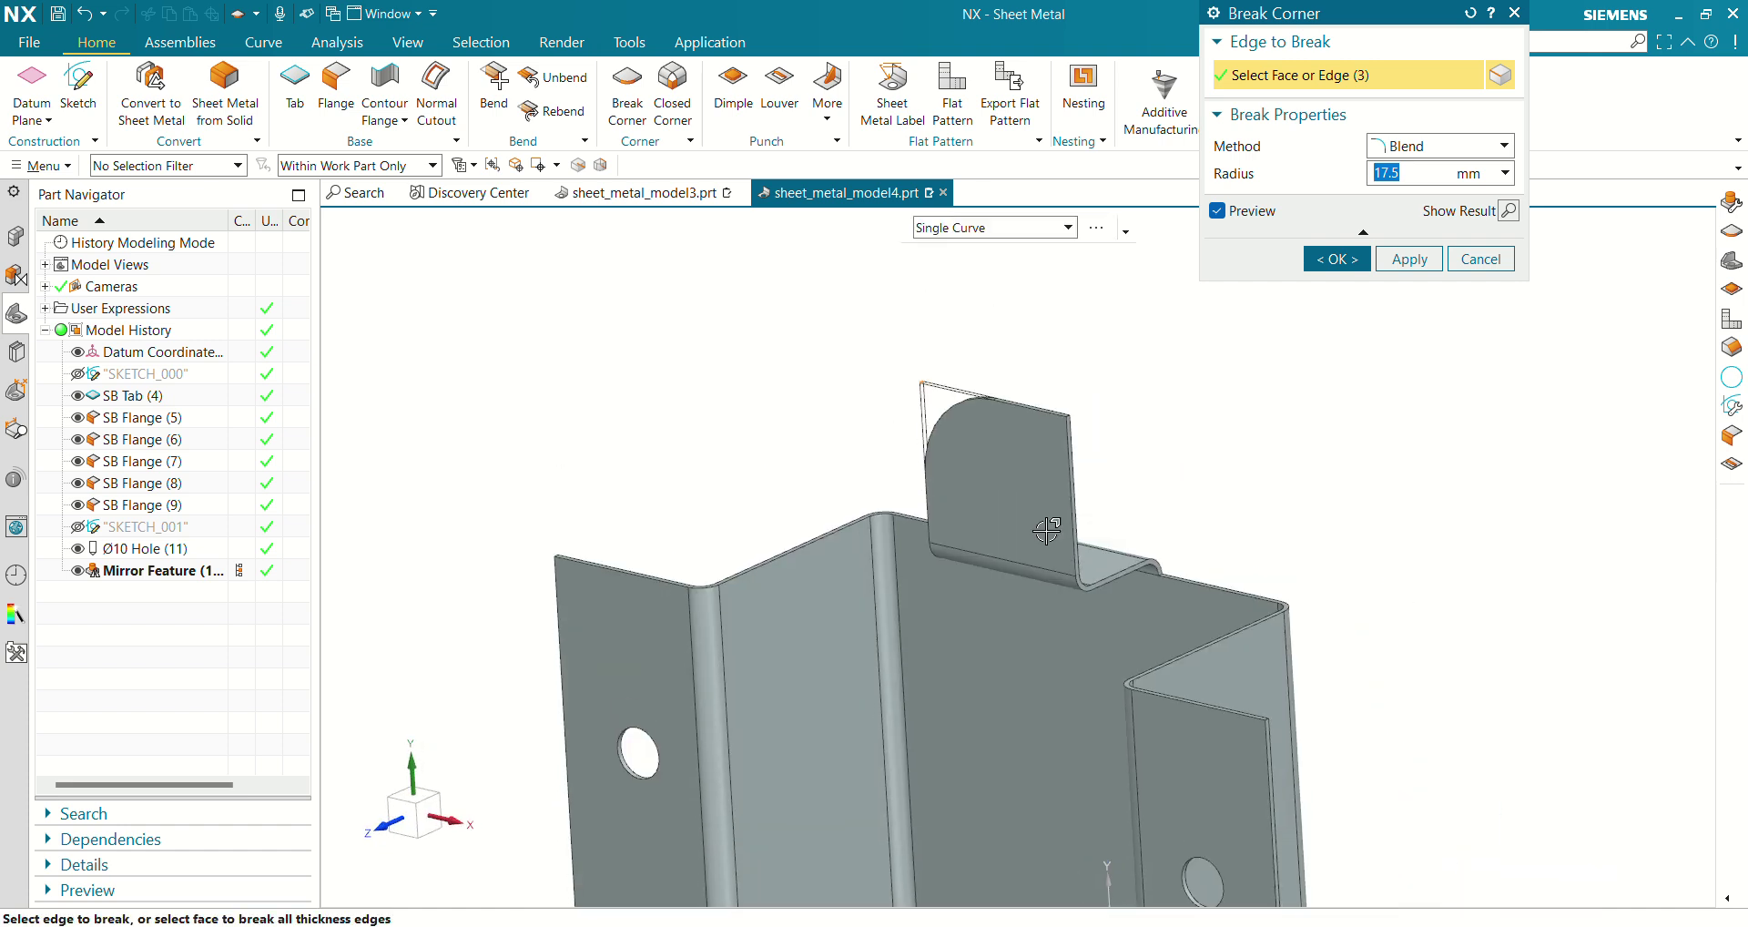
scroll(1296, 378, down, 6)
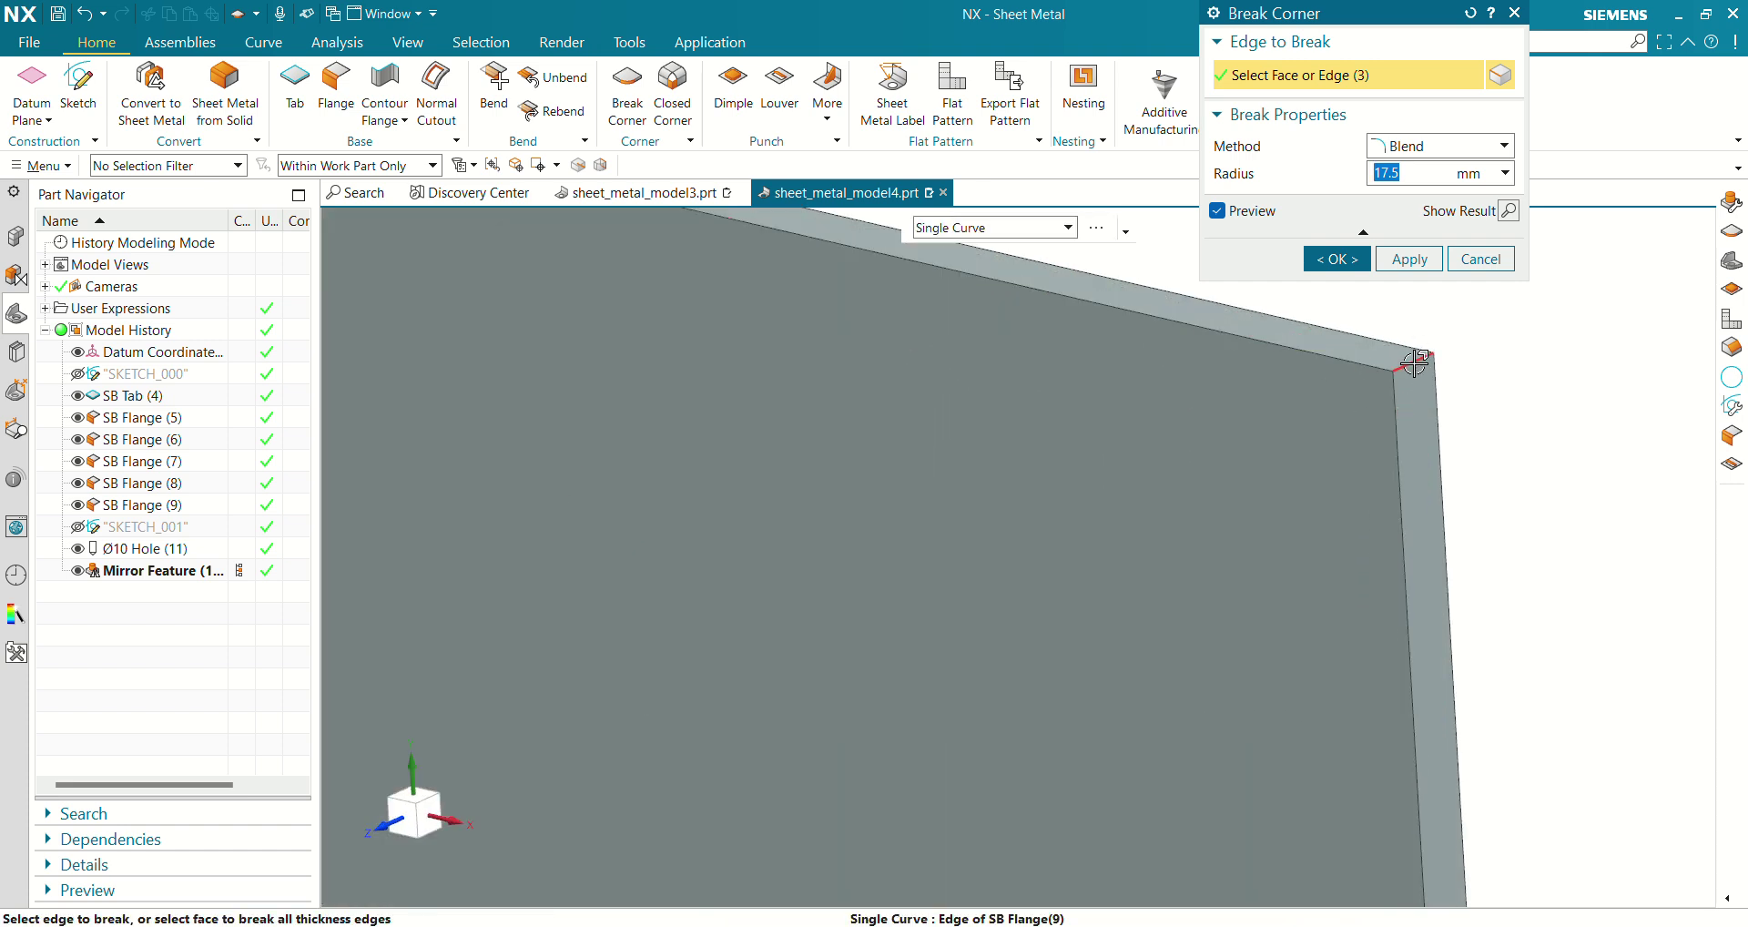
click(1414, 363)
click(1337, 258)
scroll(1272, 422, up, 5)
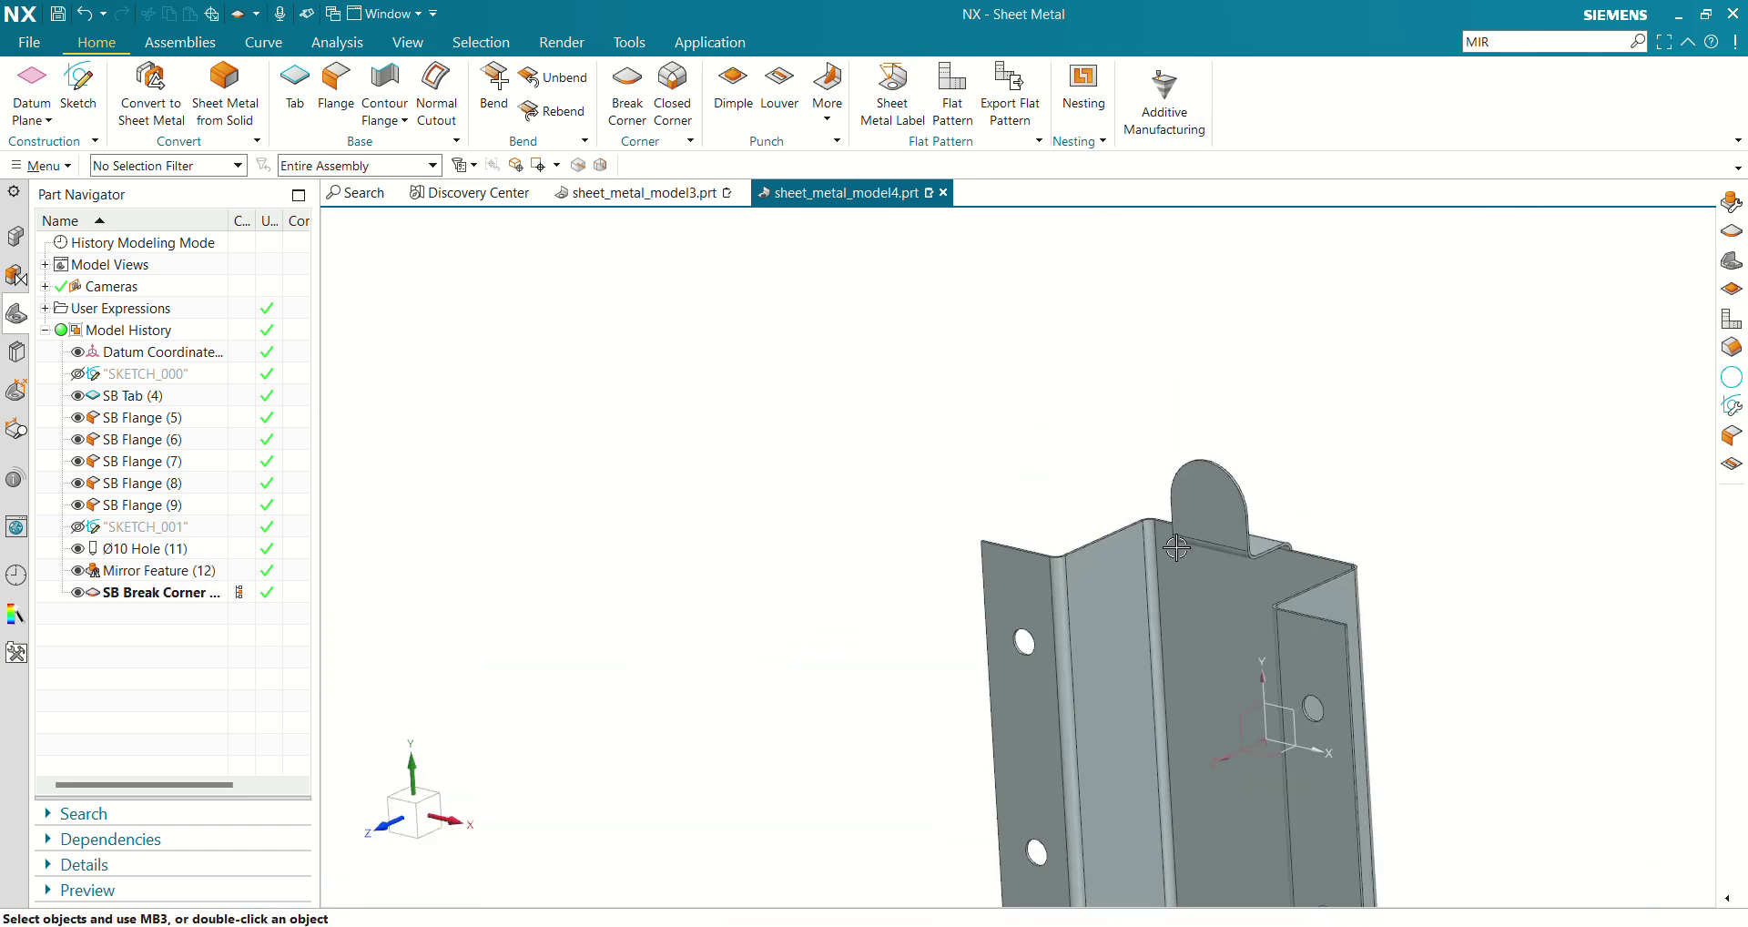
middle_drag(1206, 512, 1247, 357)
scroll(1283, 459, down, 3)
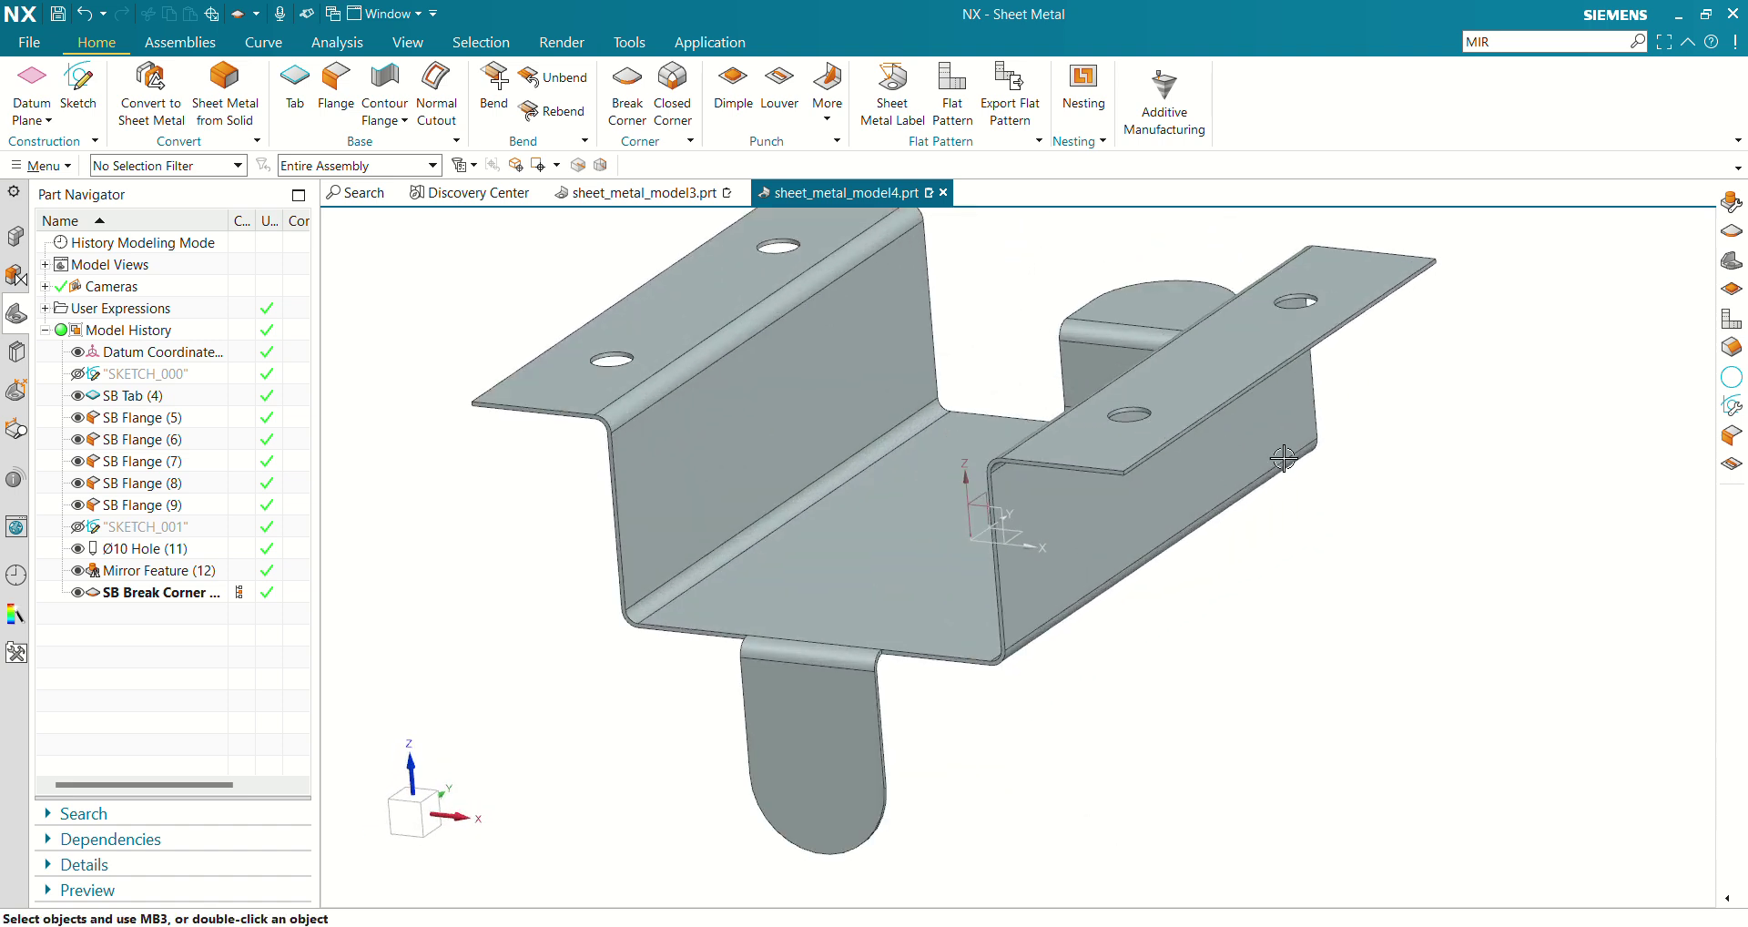
middle_drag(1283, 459, 1297, 482)
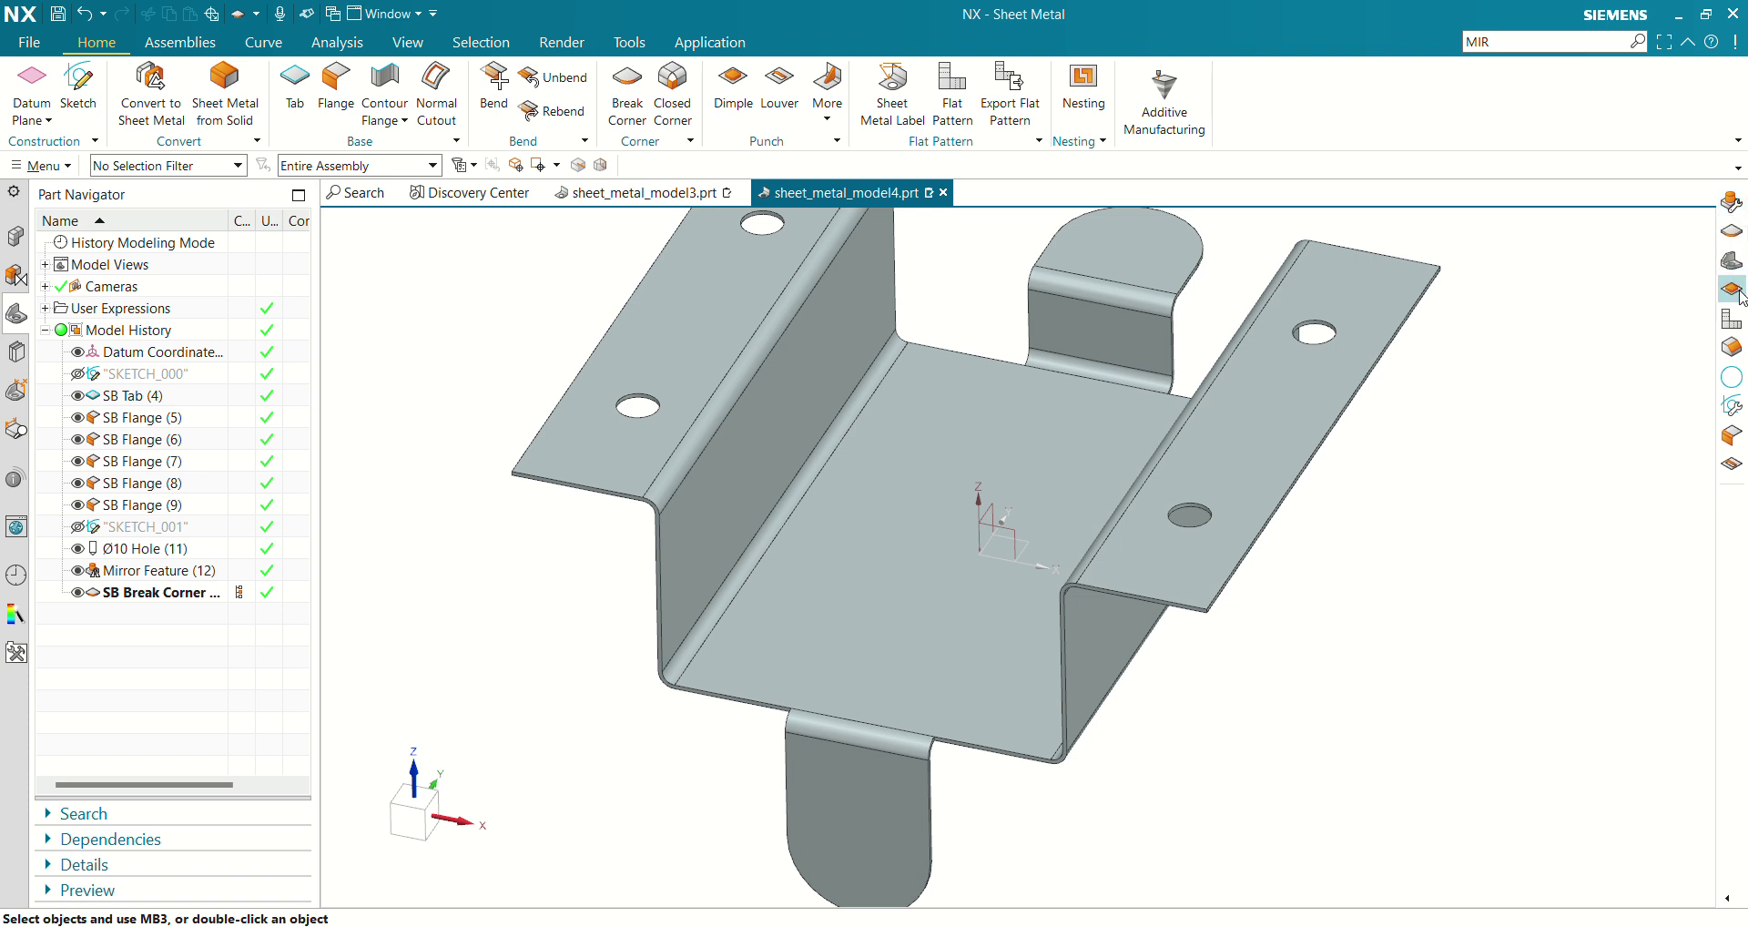
Cut a Ø10 through hole centred on the lower tab's arc
key(Return)
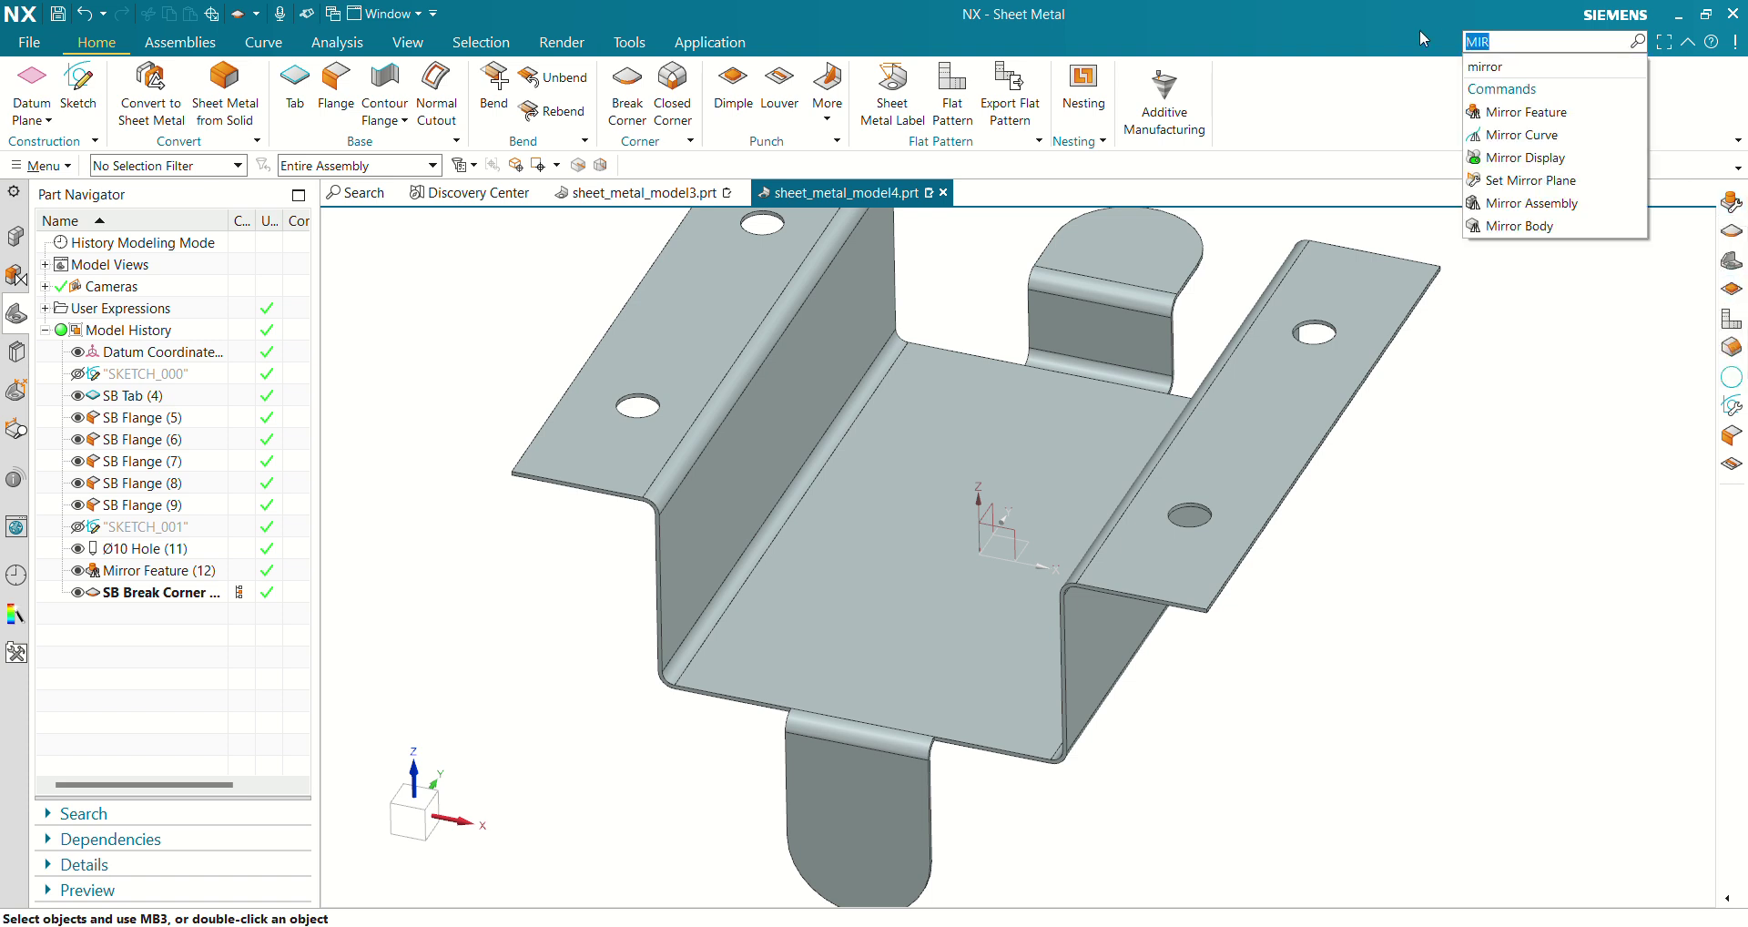
text(HOLE)
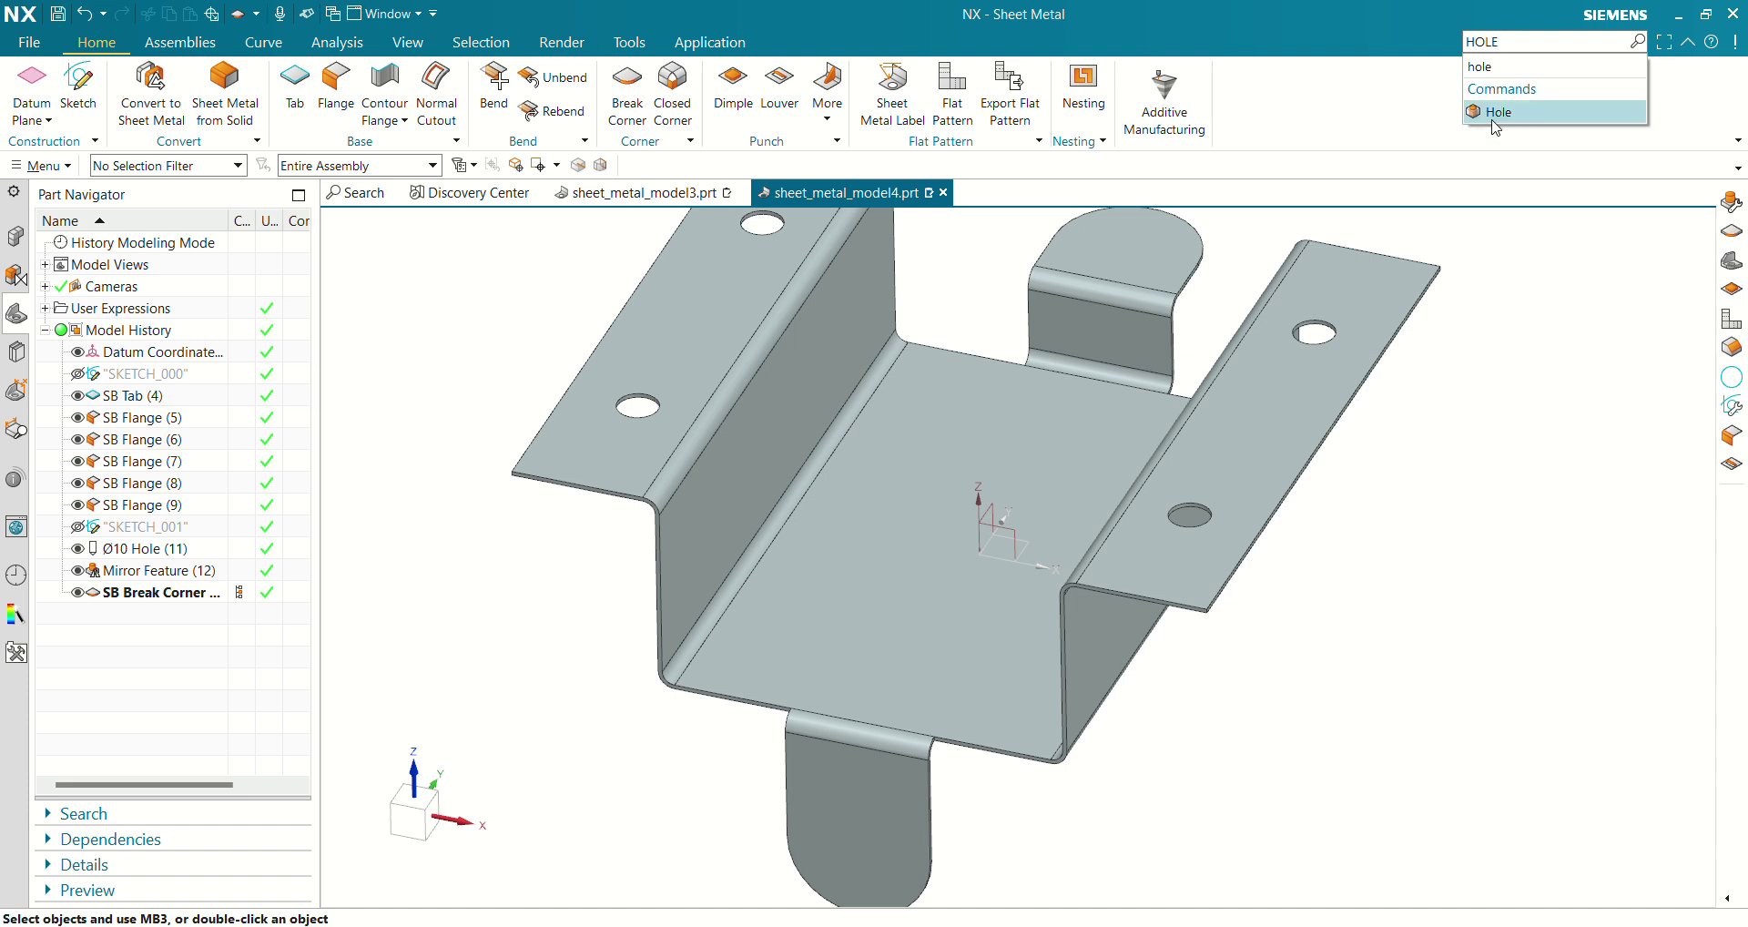
click(1498, 112)
scroll(773, 819, down, 3)
middle_drag(773, 819, 800, 741)
scroll(800, 741, up, 5)
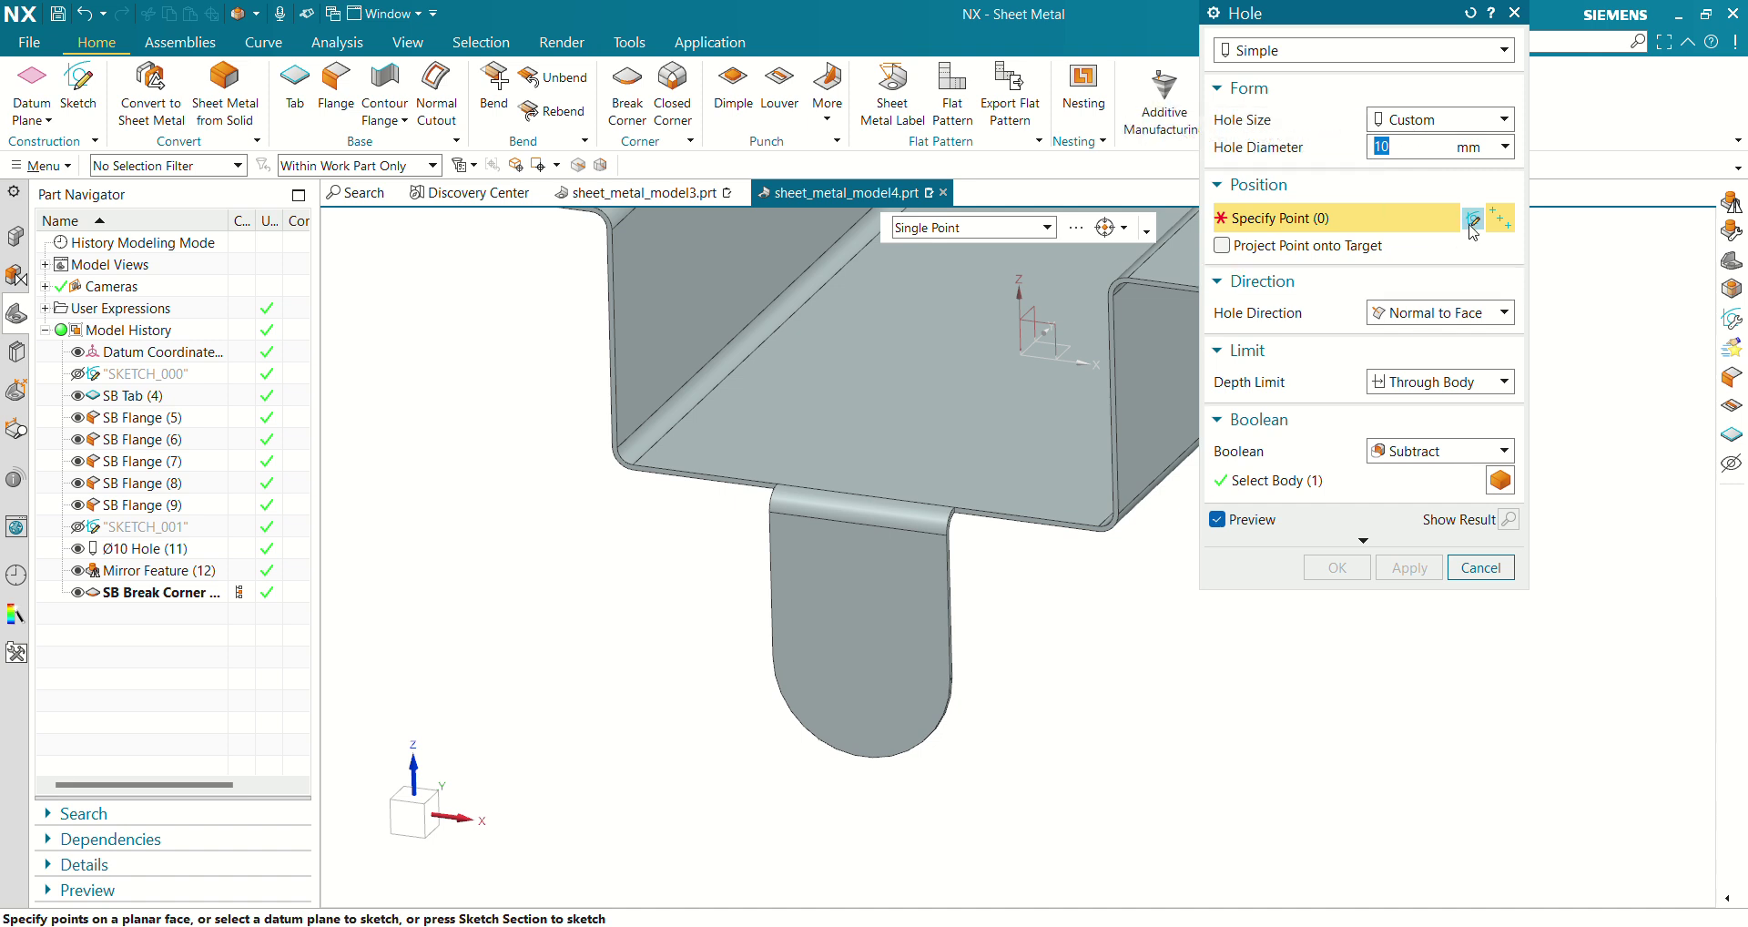
scroll(932, 754, up, 1)
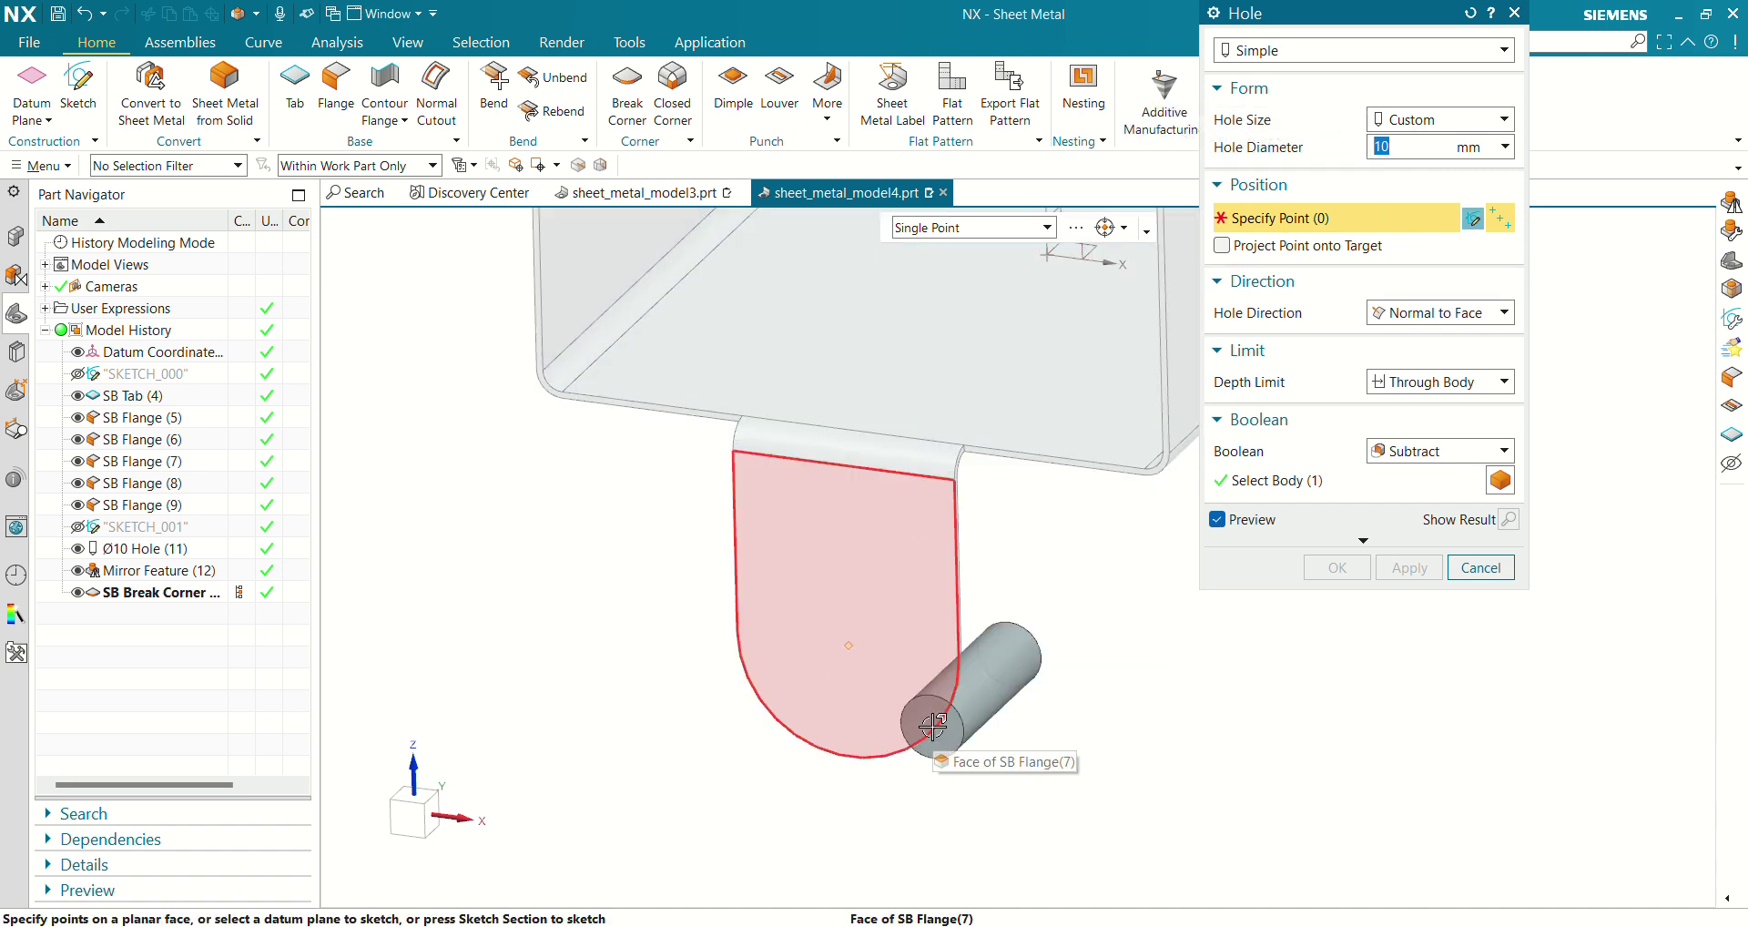
click(932, 730)
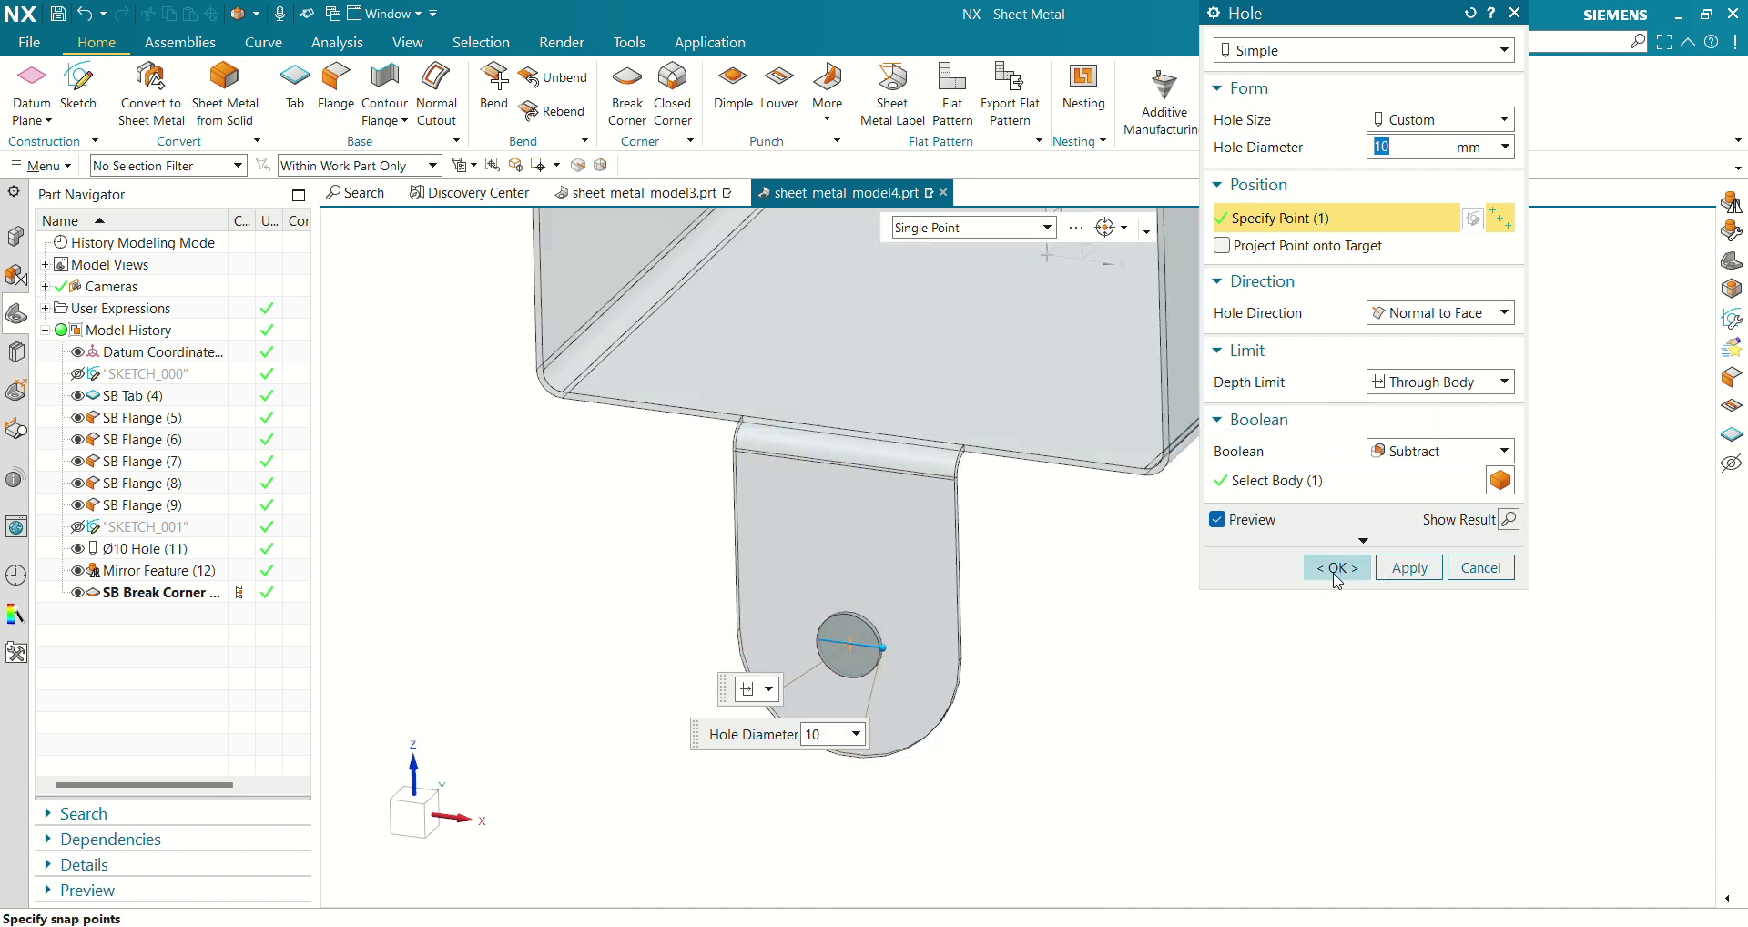
click(1337, 567)
middle_drag(1332, 596, 1300, 484)
scroll(1308, 364, up, 2)
scroll(938, 288, up, 4)
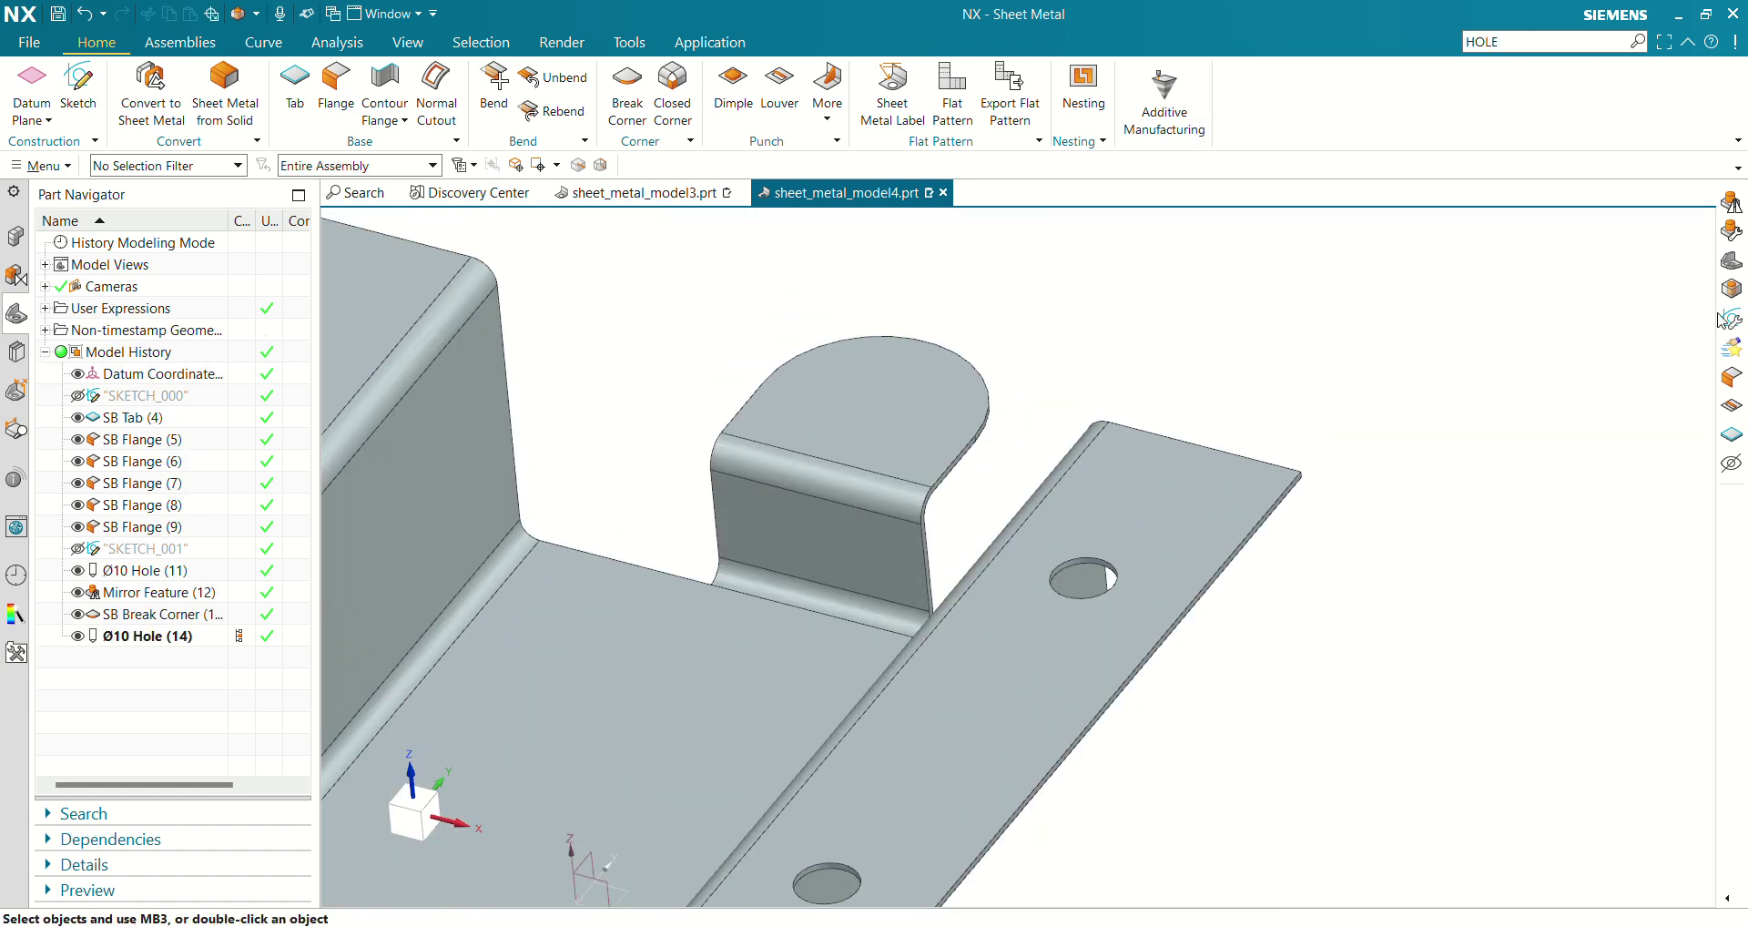
Add a Ø10 through hole at the upper tab's Arc Center
scroll(924, 314, up, 2)
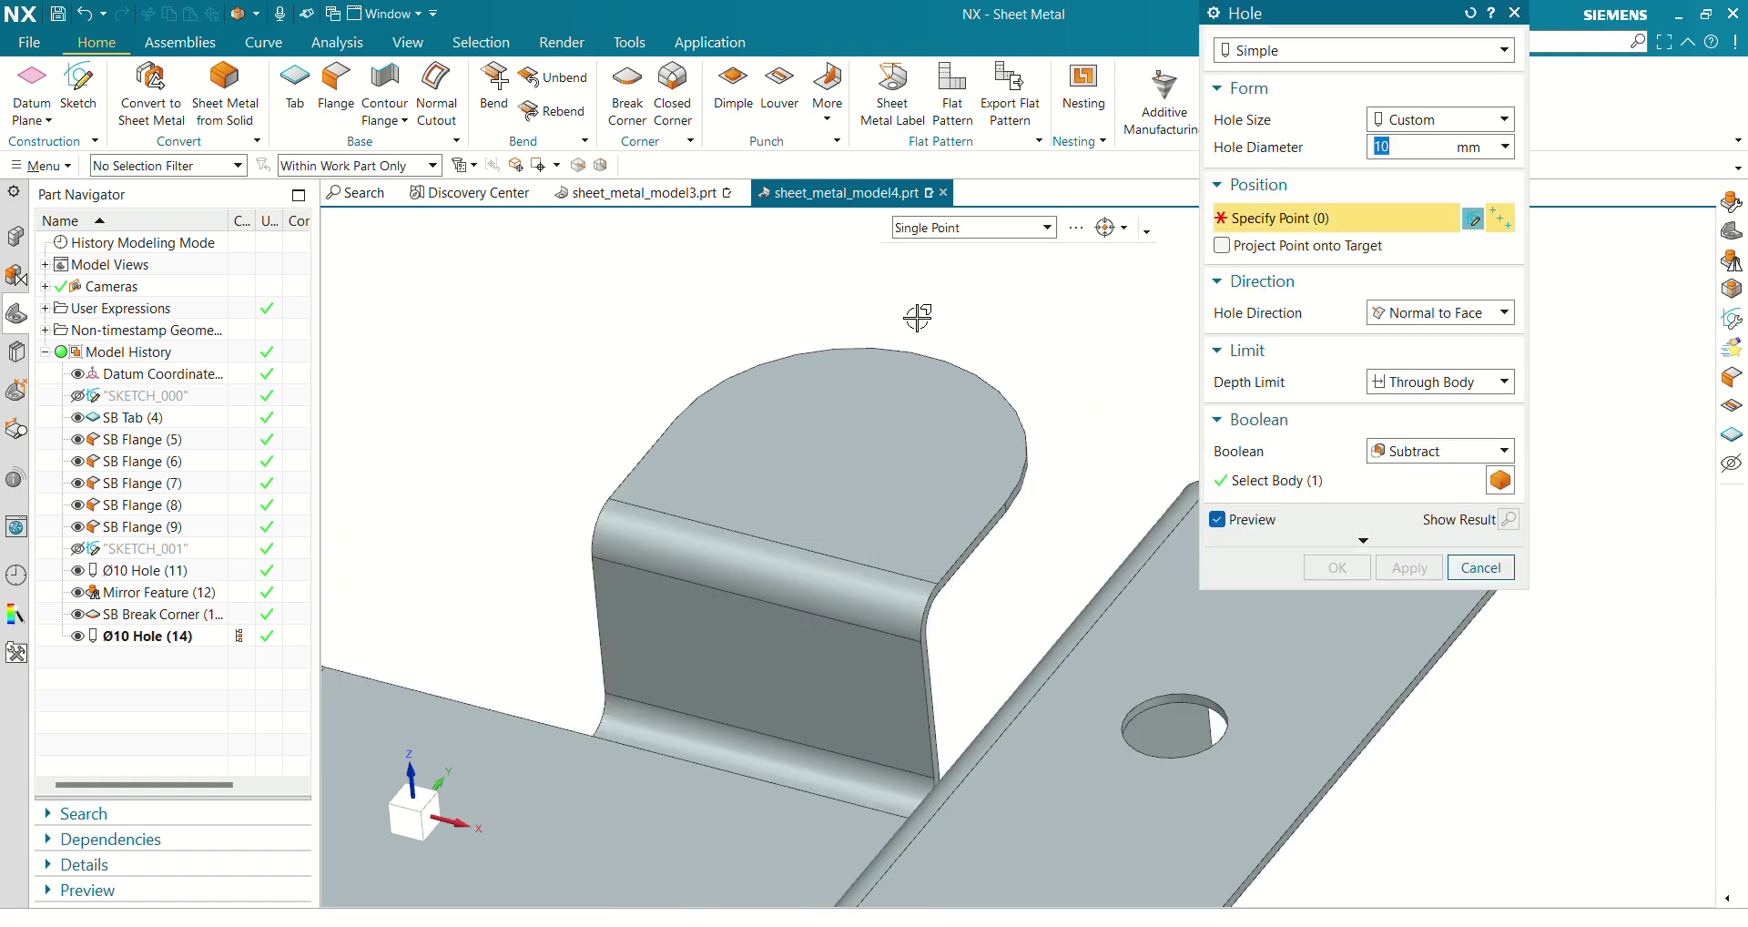
scroll(1004, 292, up, 2)
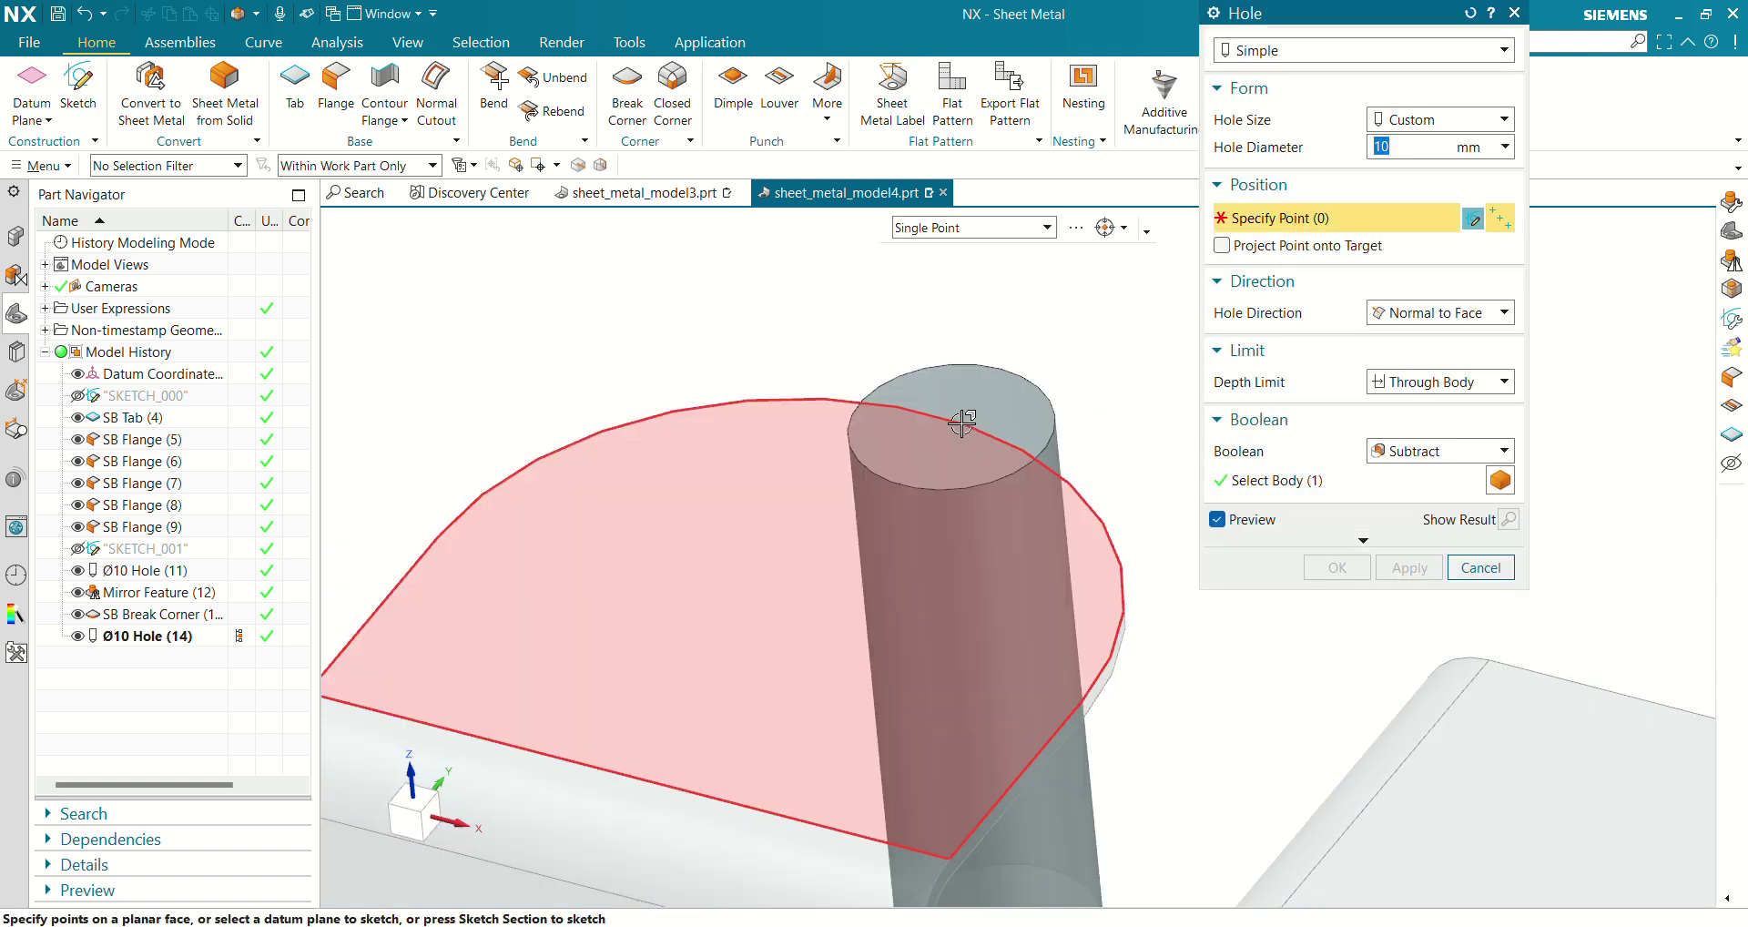
click(964, 426)
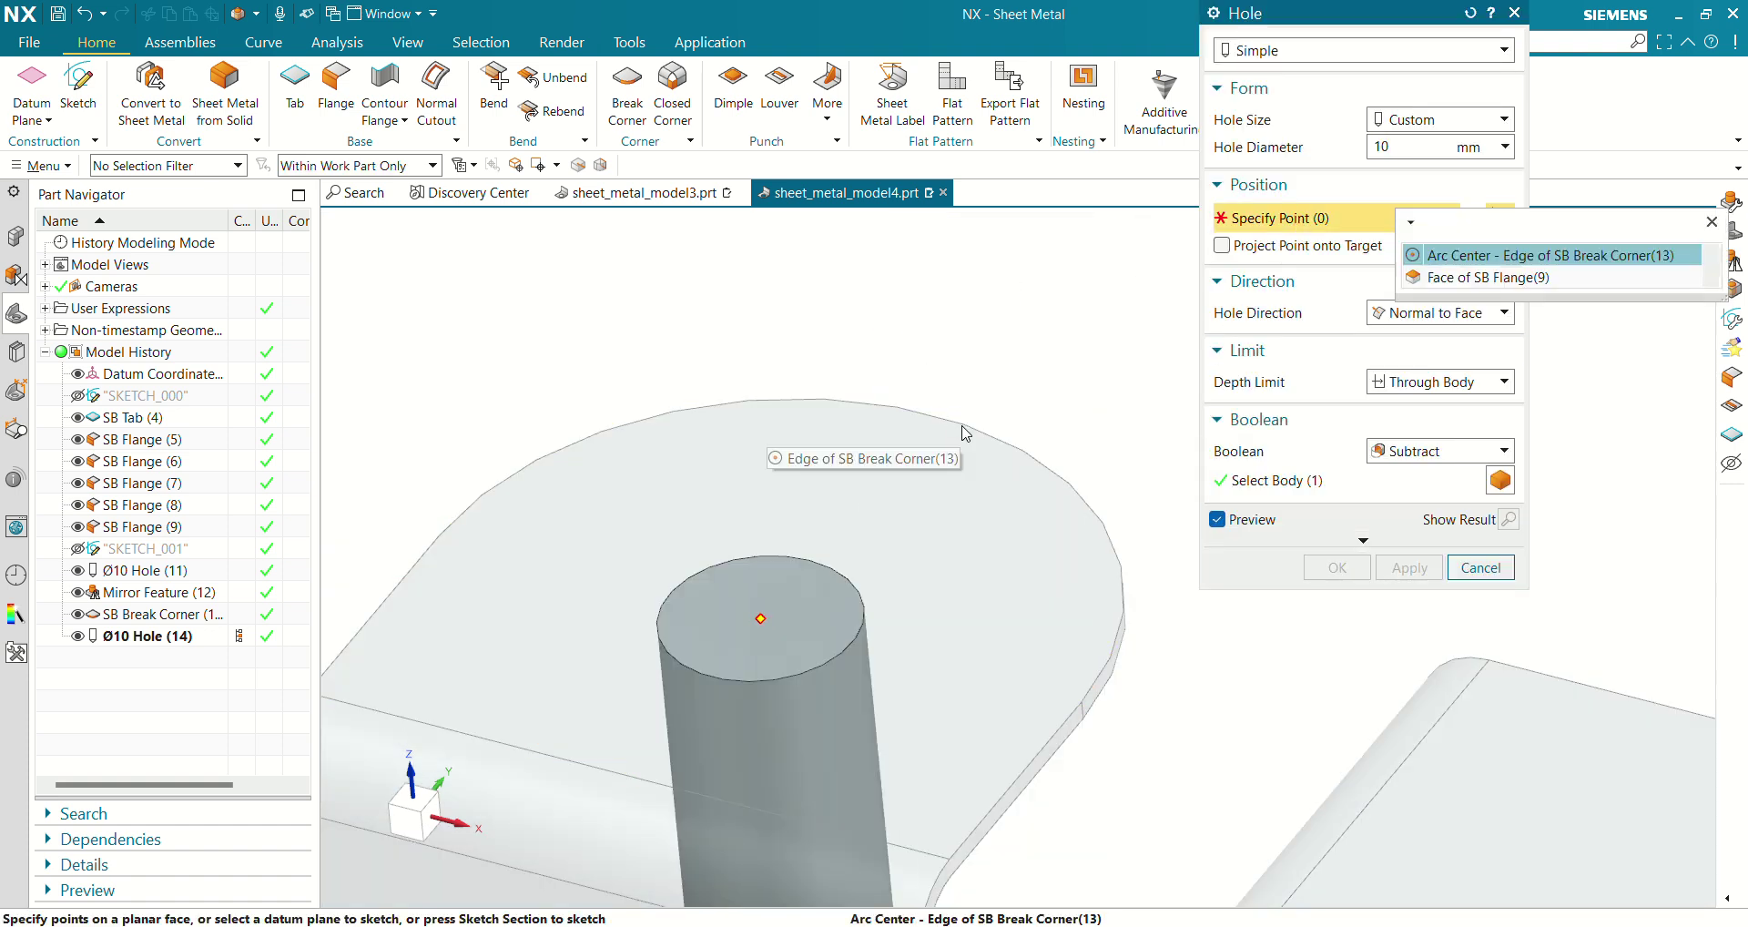
click(1484, 256)
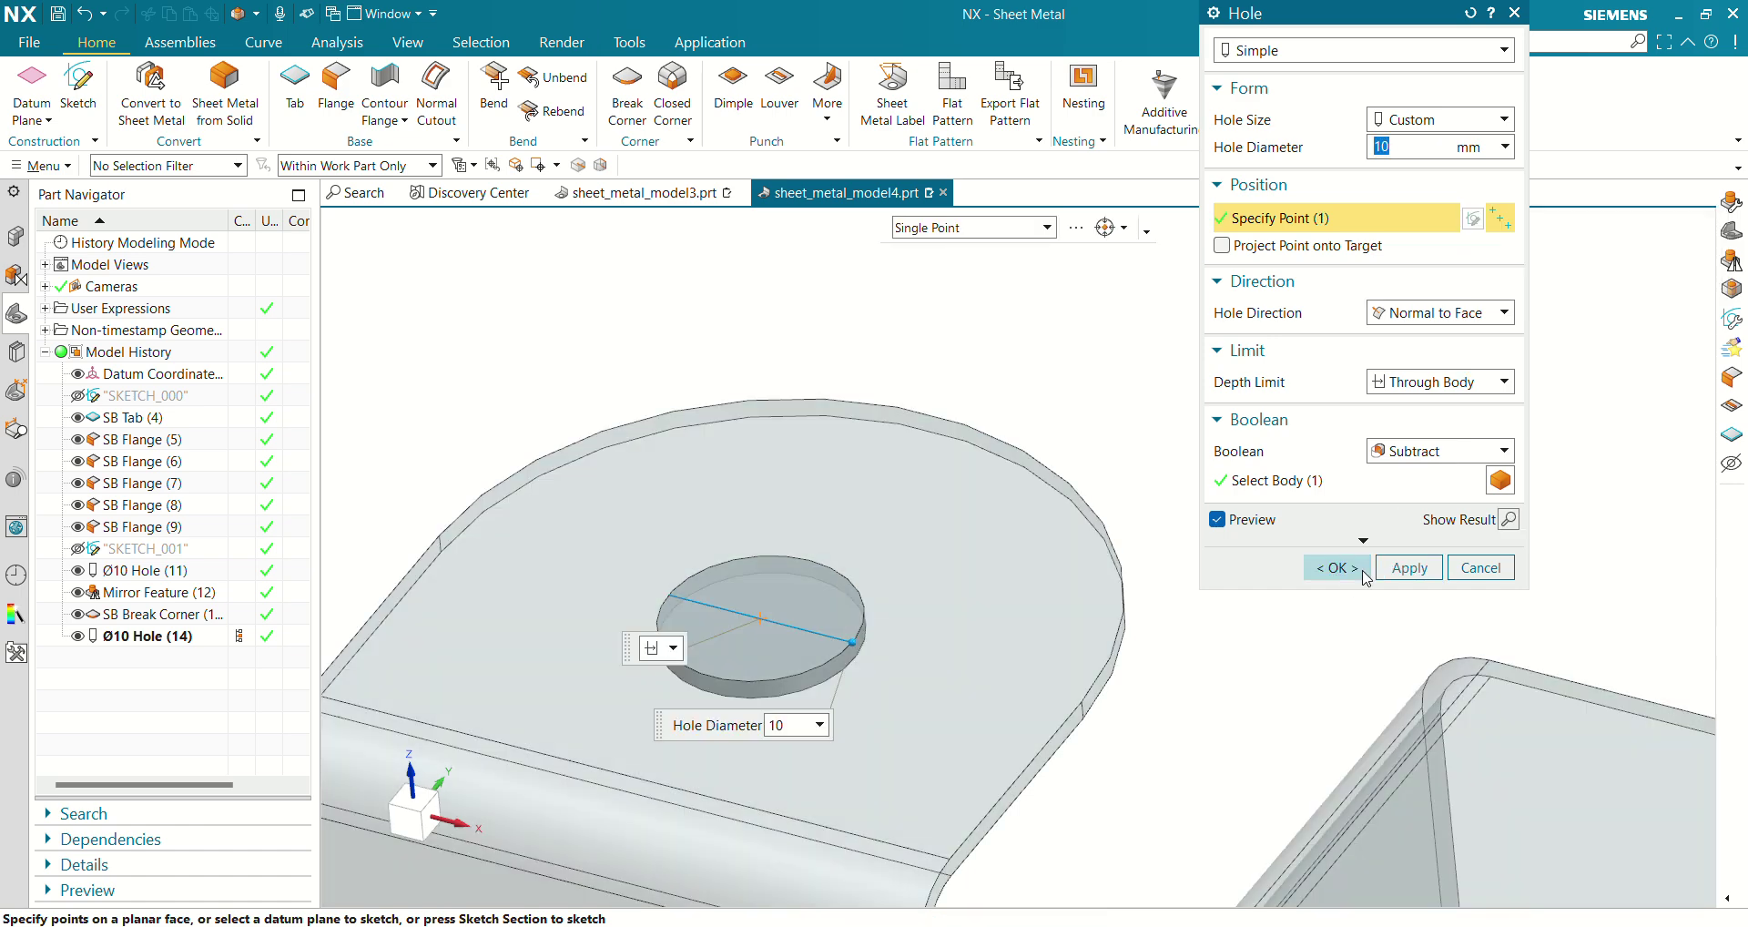
click(1344, 572)
scroll(1108, 424, down, 5)
scroll(1053, 686, up, 4)
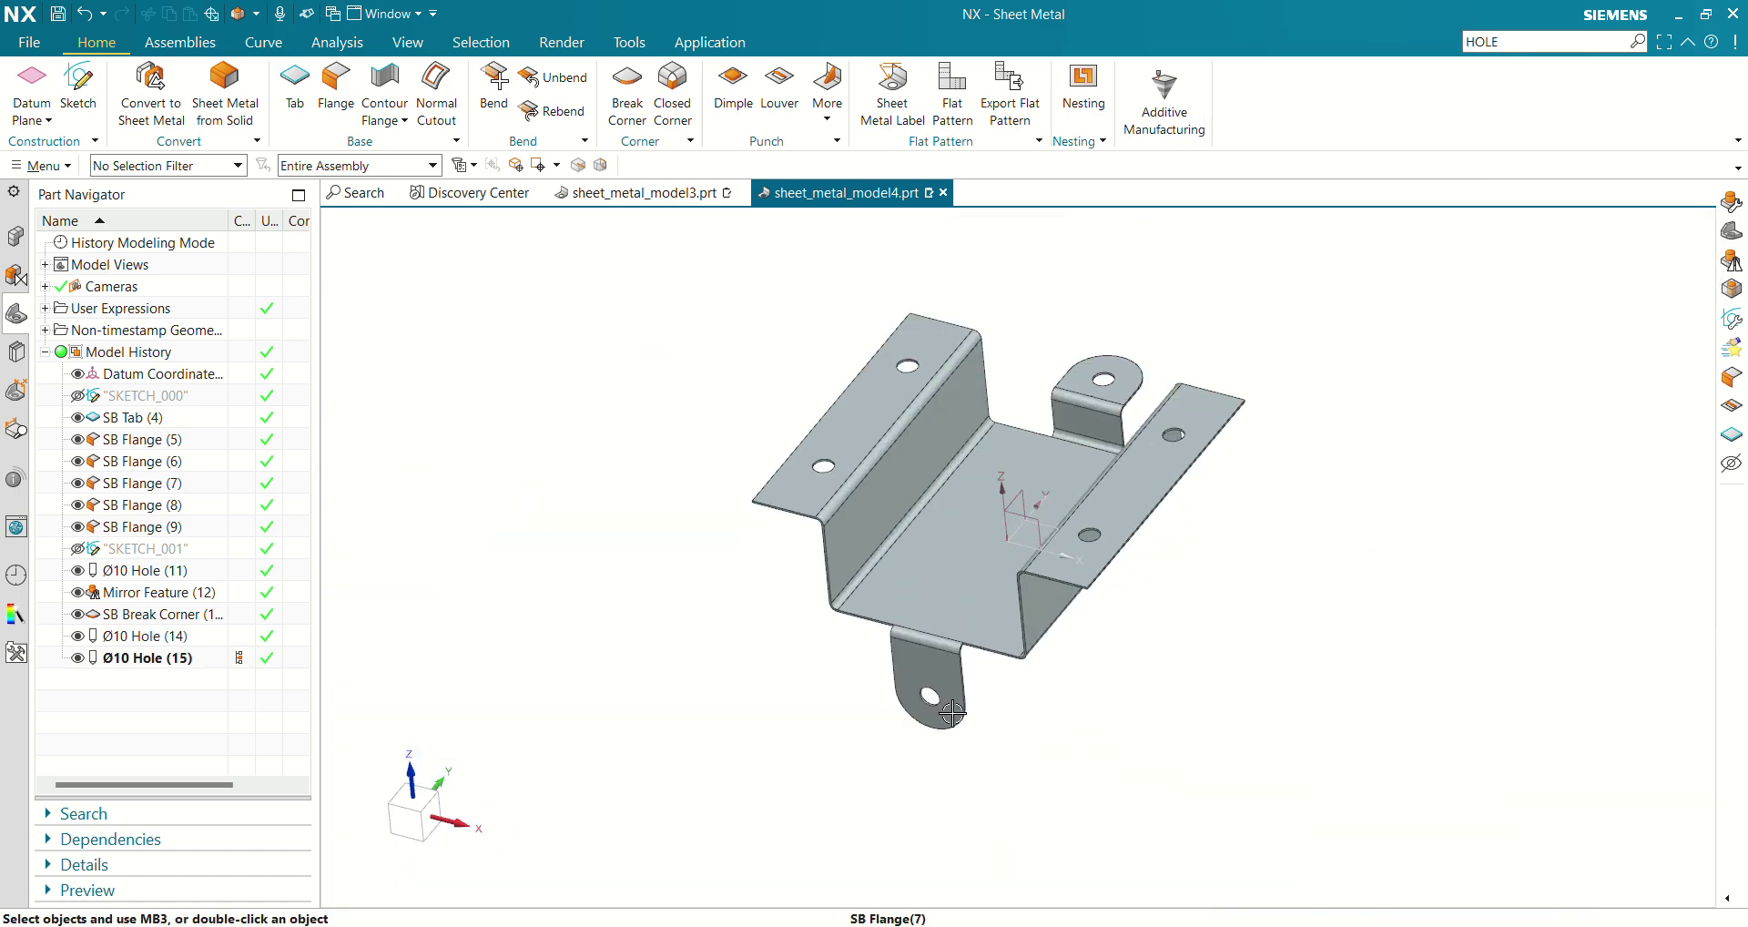
Recolour the solid bracket body with the blue-gray swatch in Edit Object Display
middle_drag(1074, 630, 1013, 773)
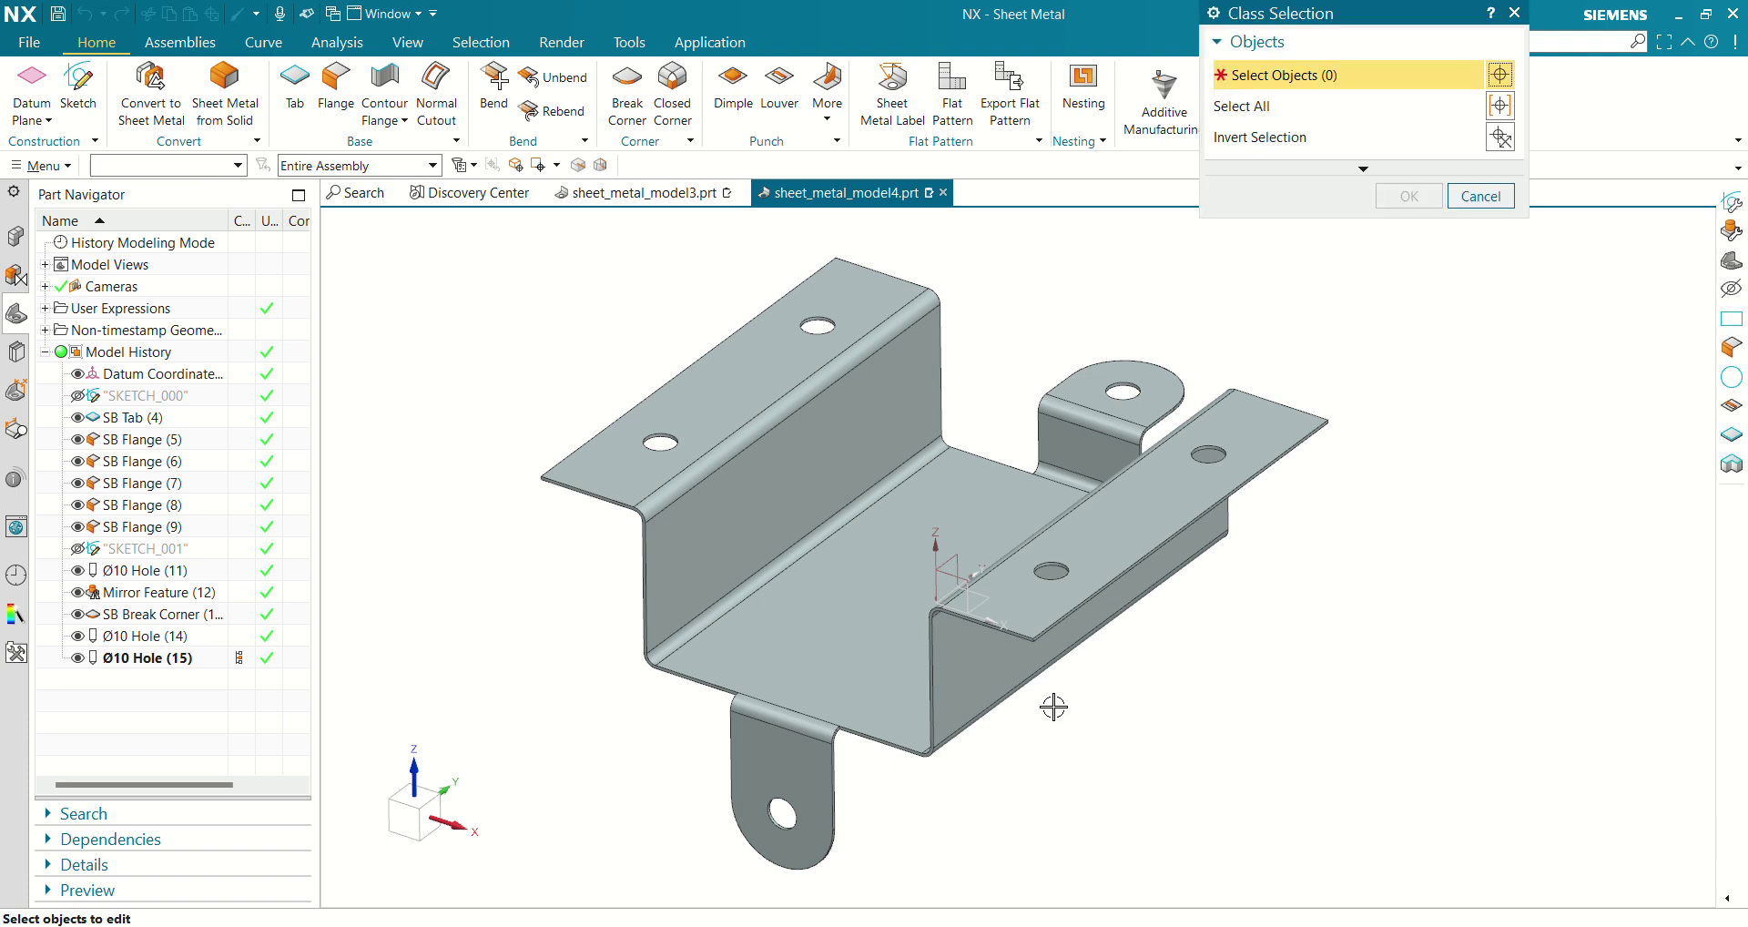
click(1174, 523)
click(1409, 196)
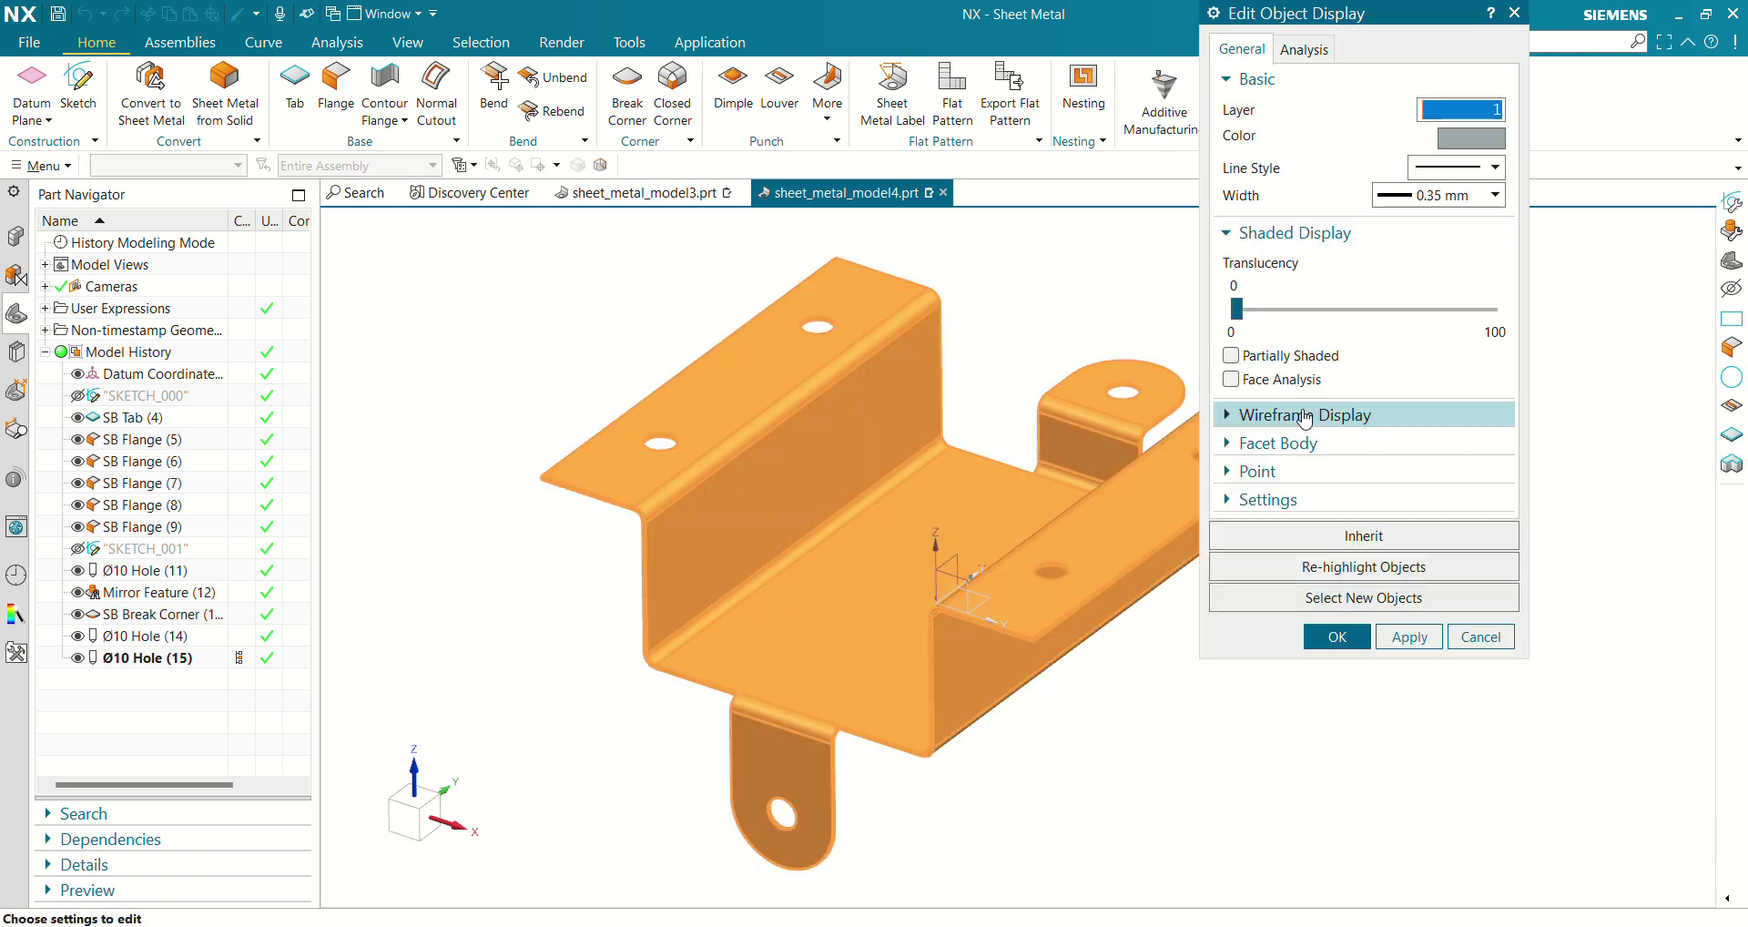
click(1463, 142)
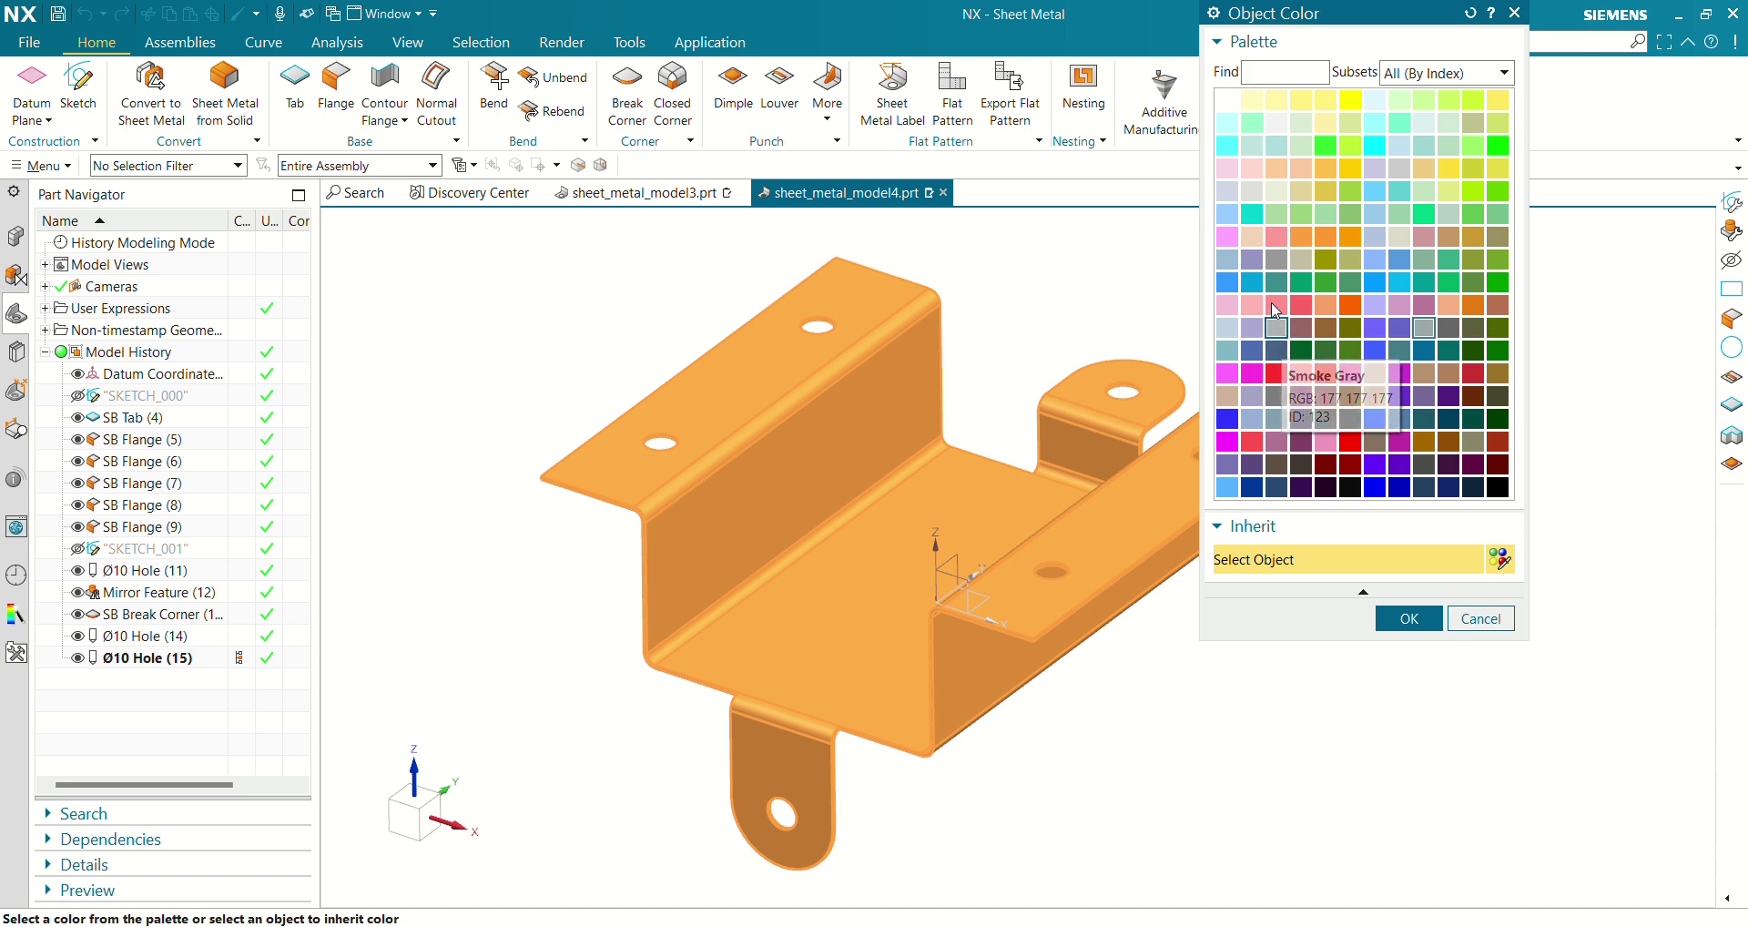
click(1275, 420)
click(1409, 618)
click(1409, 636)
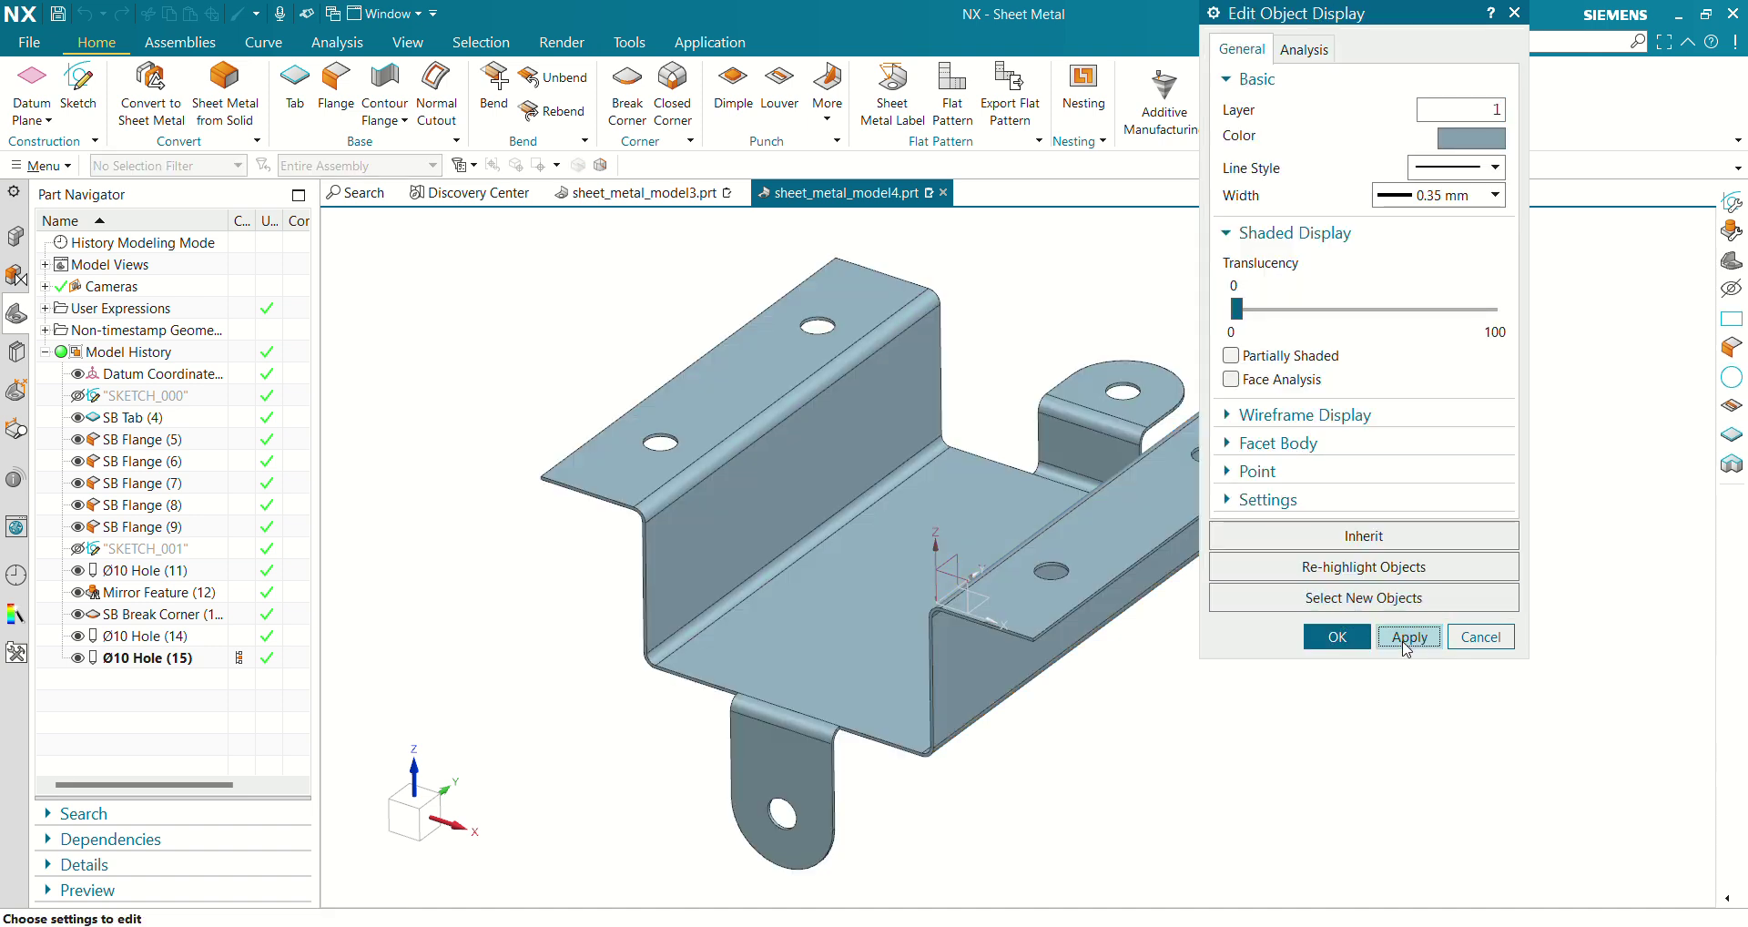
click(1337, 636)
scroll(1136, 698, down, 2)
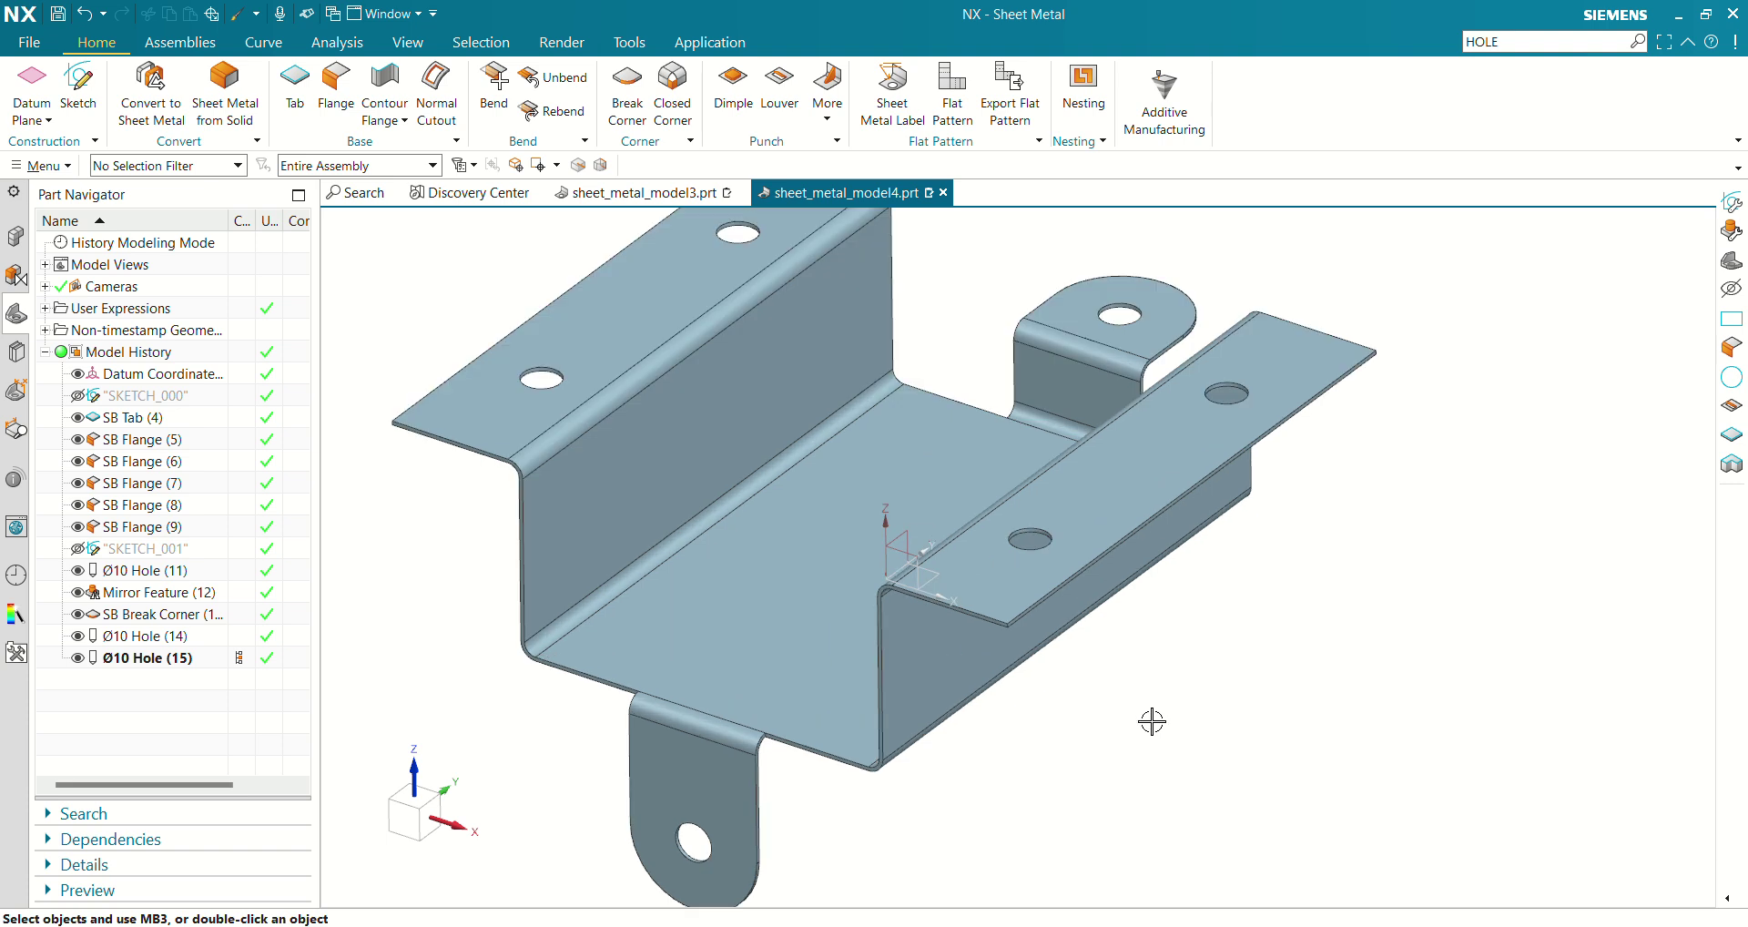
scroll(1152, 721, up, 2)
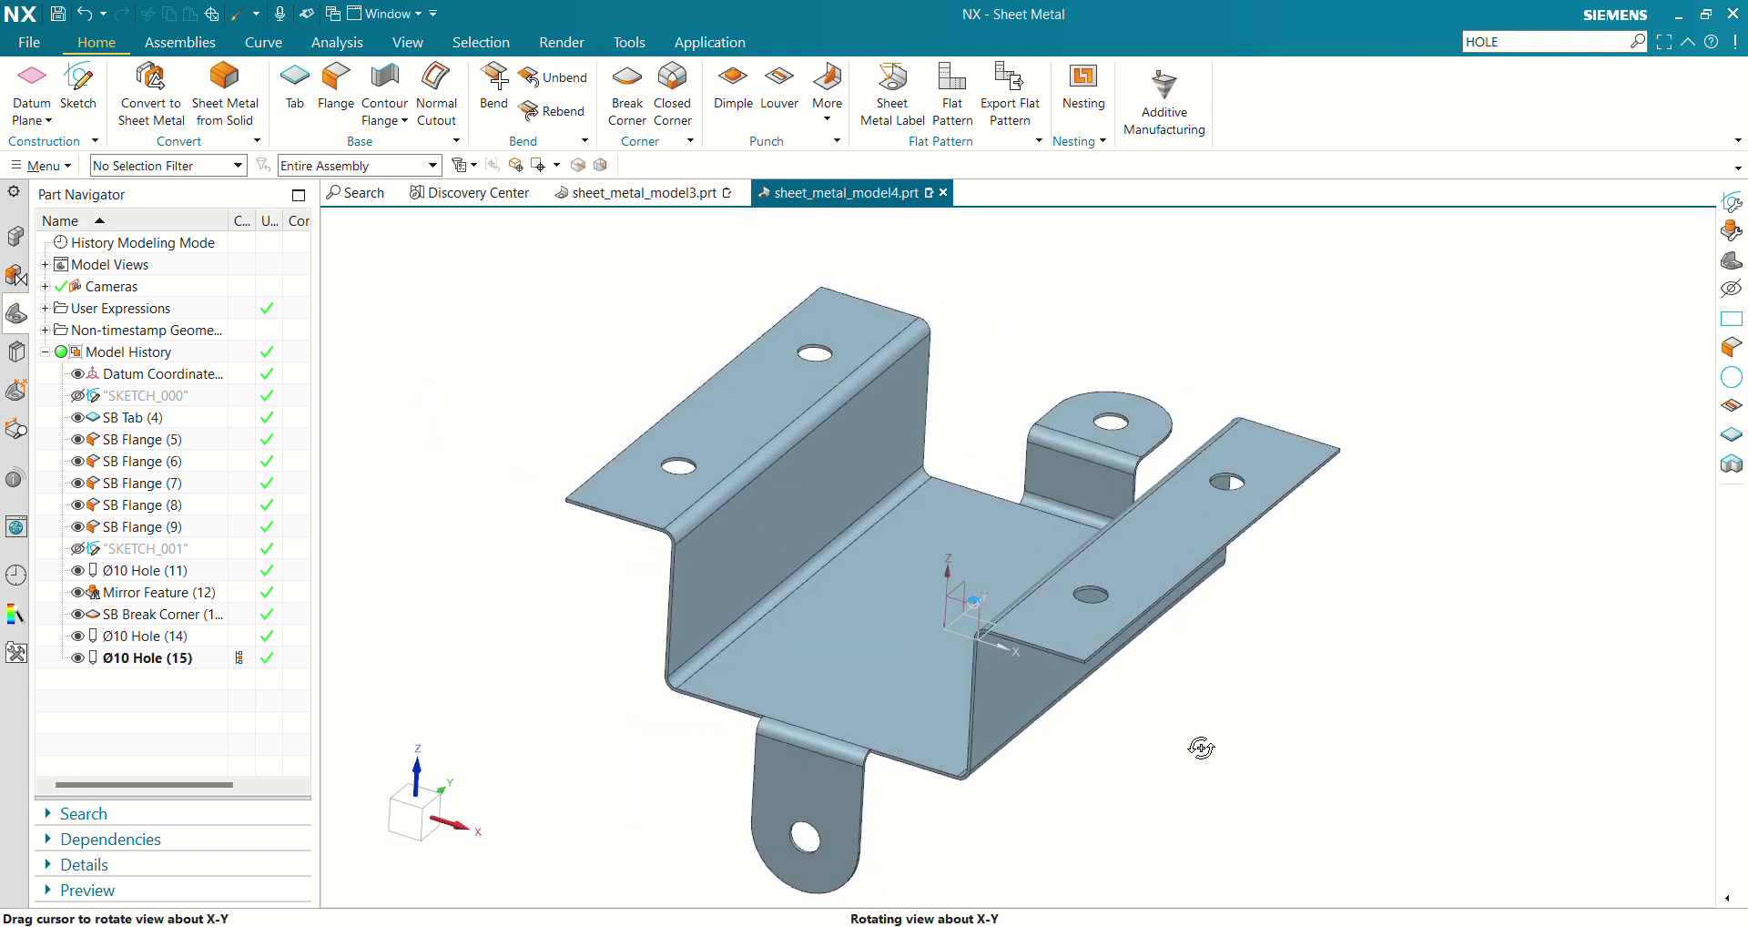